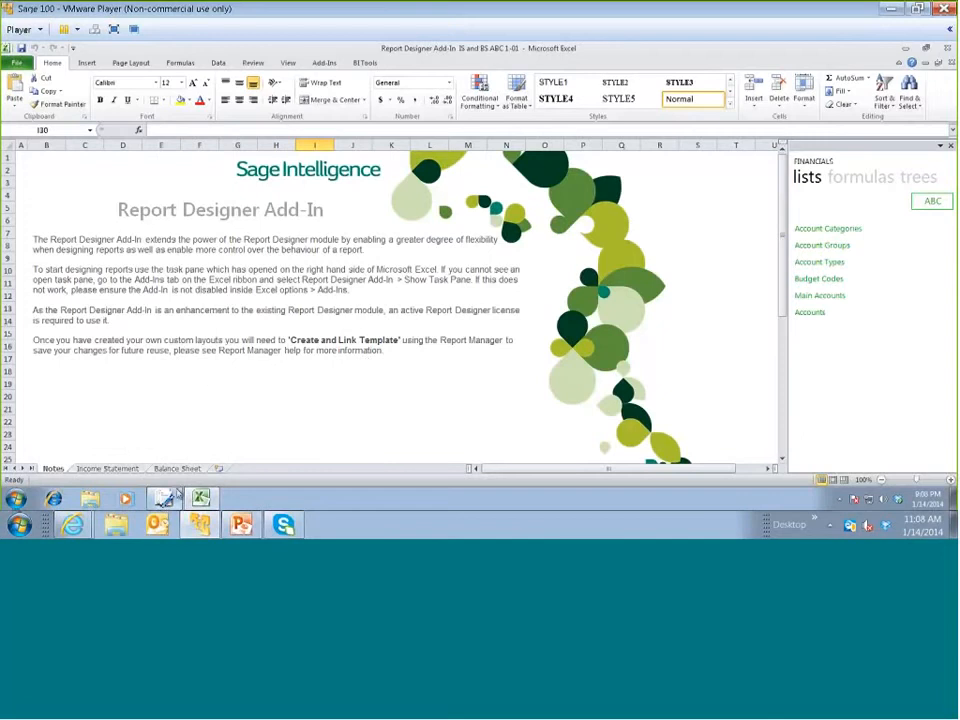
Add a new worksheet to the report workbook and label cell A1 Company and cell A2 Year
left_click(117, 469)
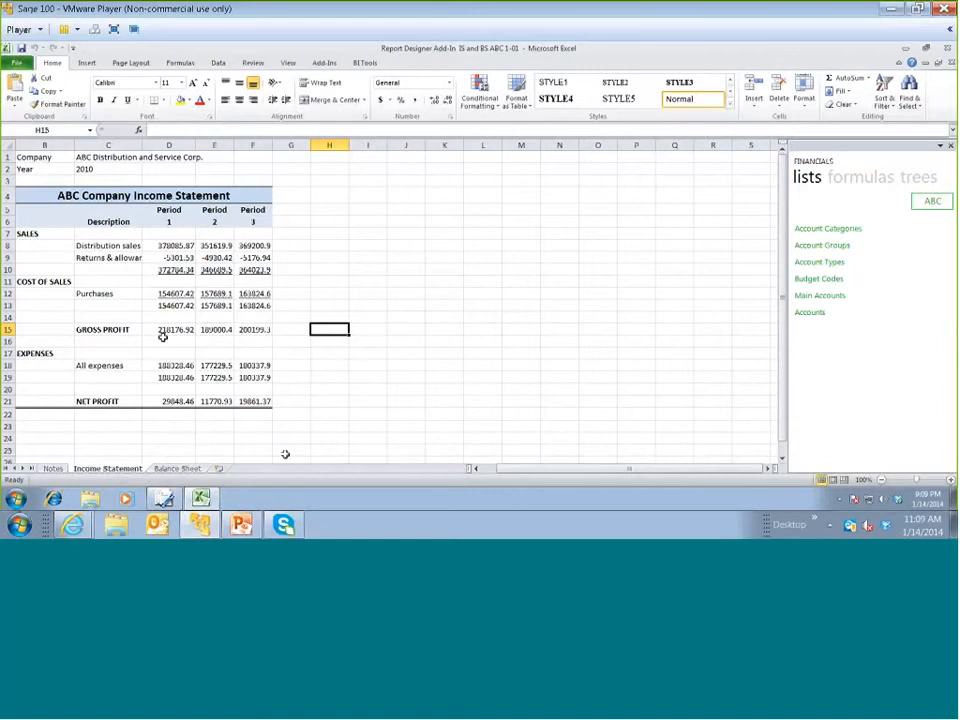
left_click(219, 470)
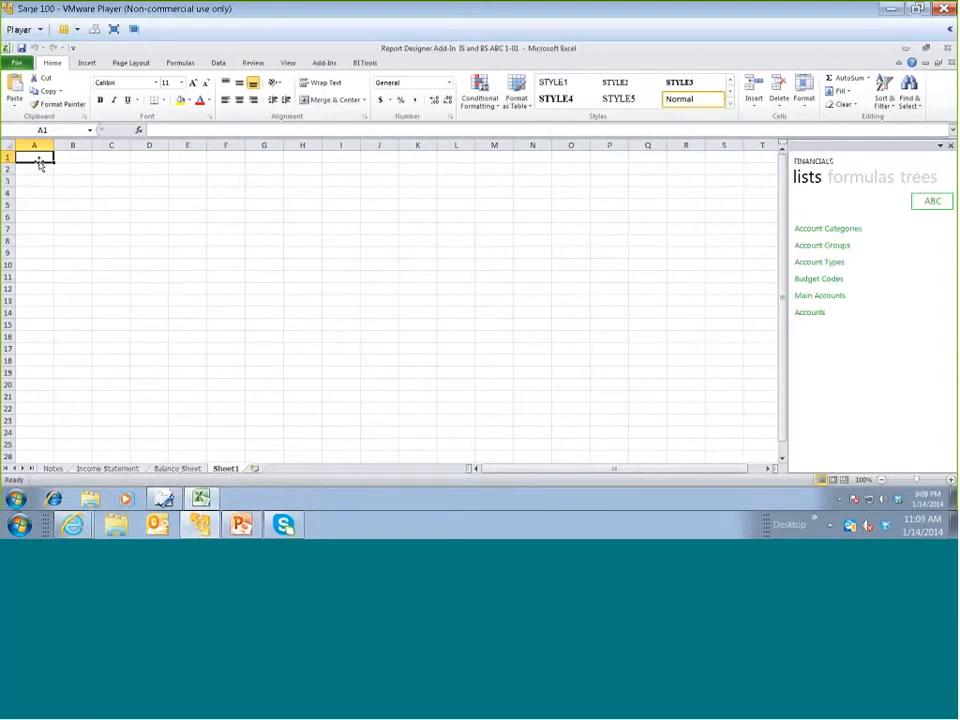
type("C")
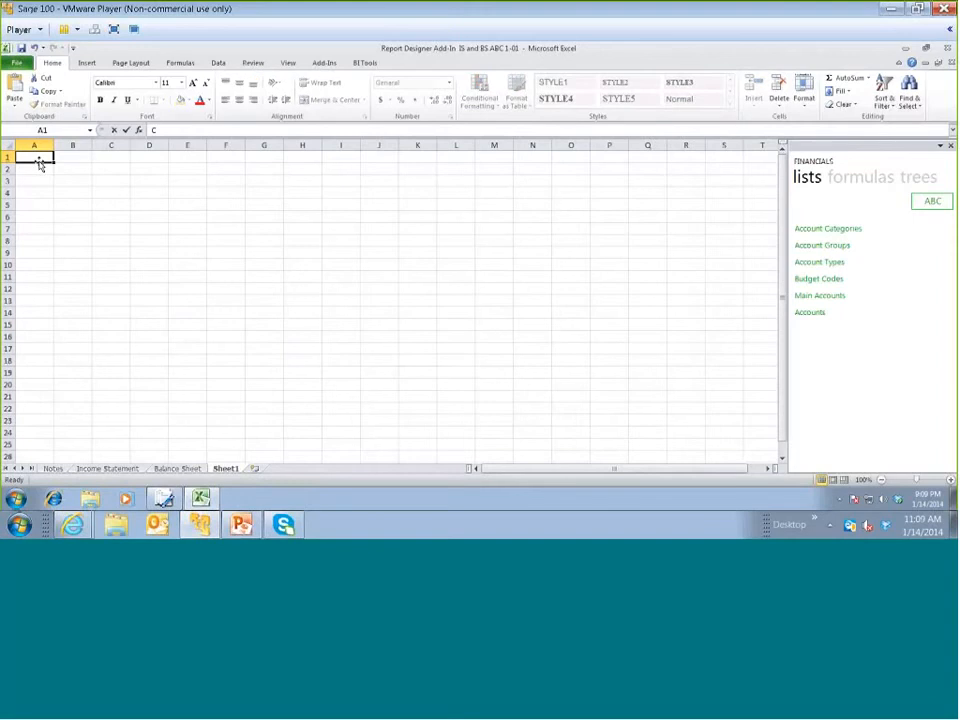
type("ompany")
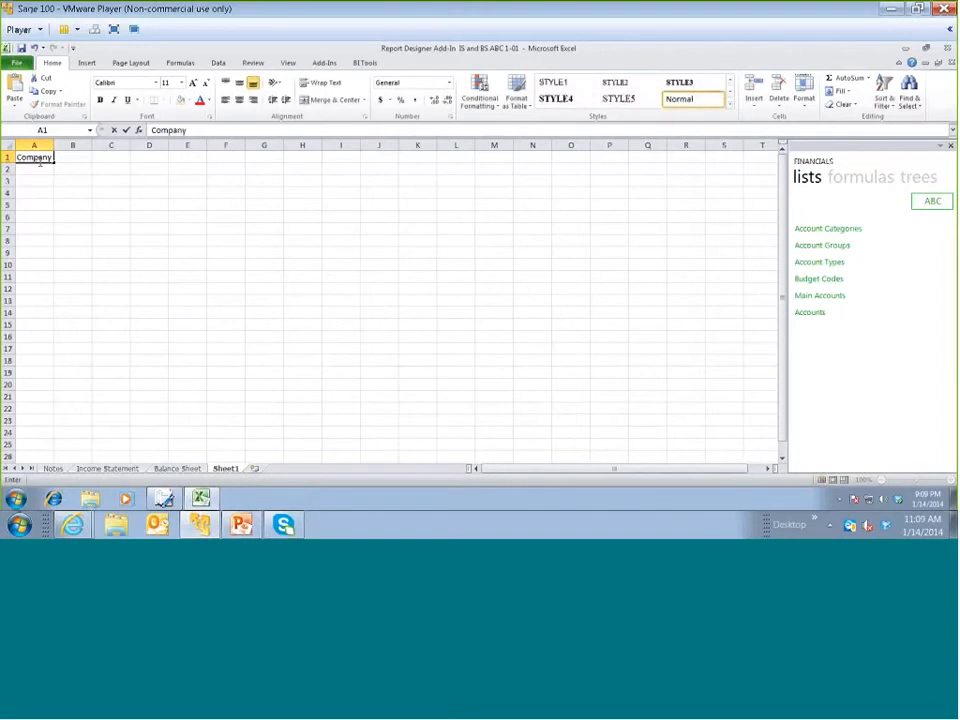
key("Return")
type("Year")
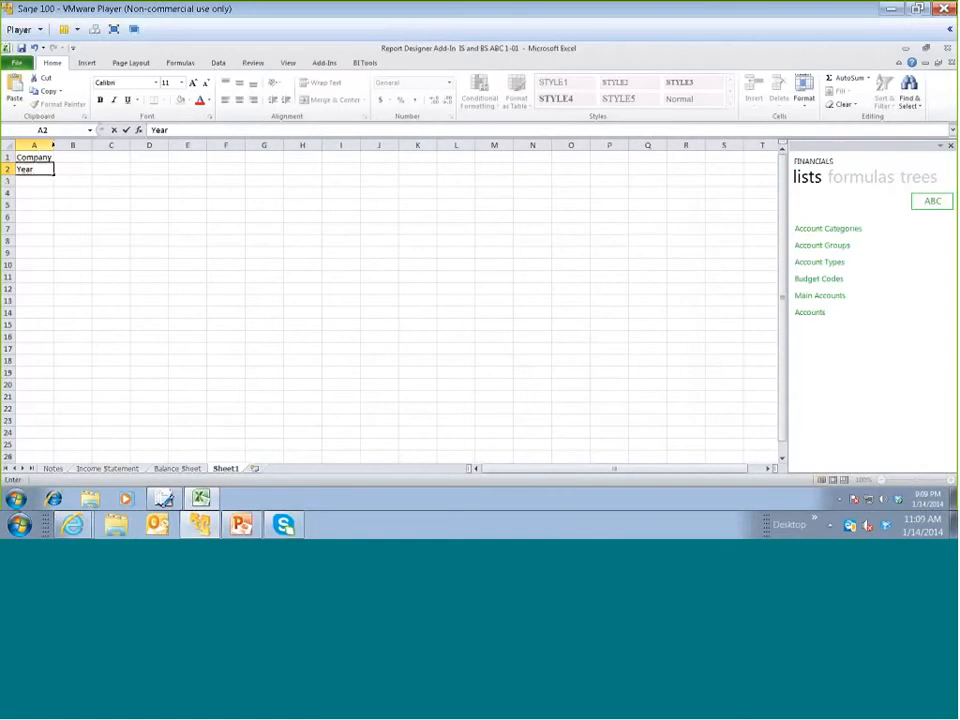
left_click_drag(42, 146, 55, 145)
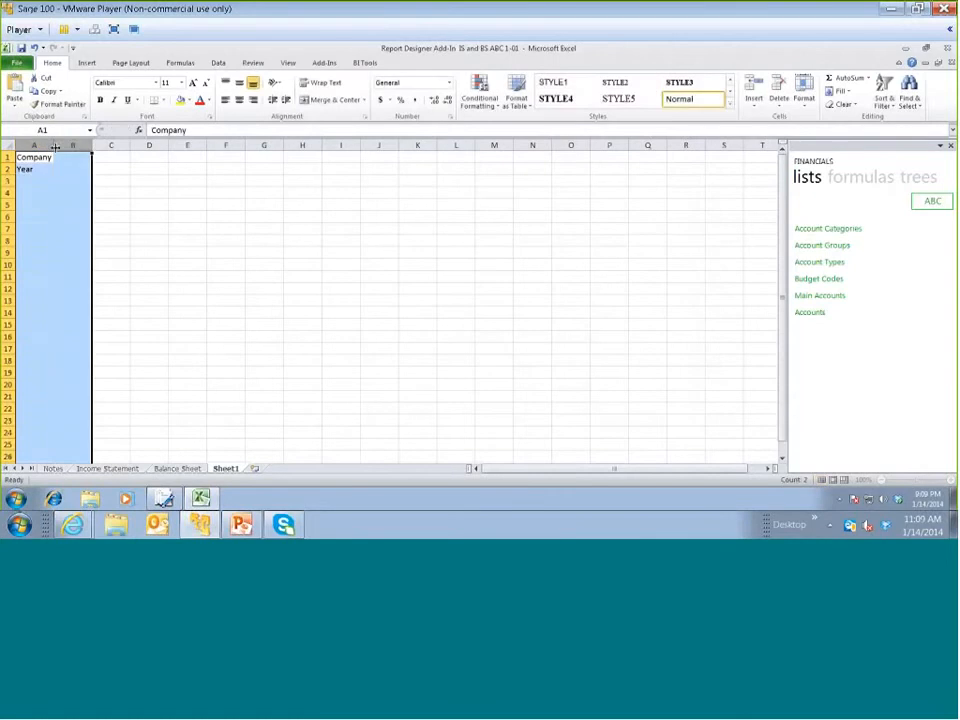
Insert the add-in's Company Name formula in cell B1 and its Current Year formula in cell B2
left_click(74, 157)
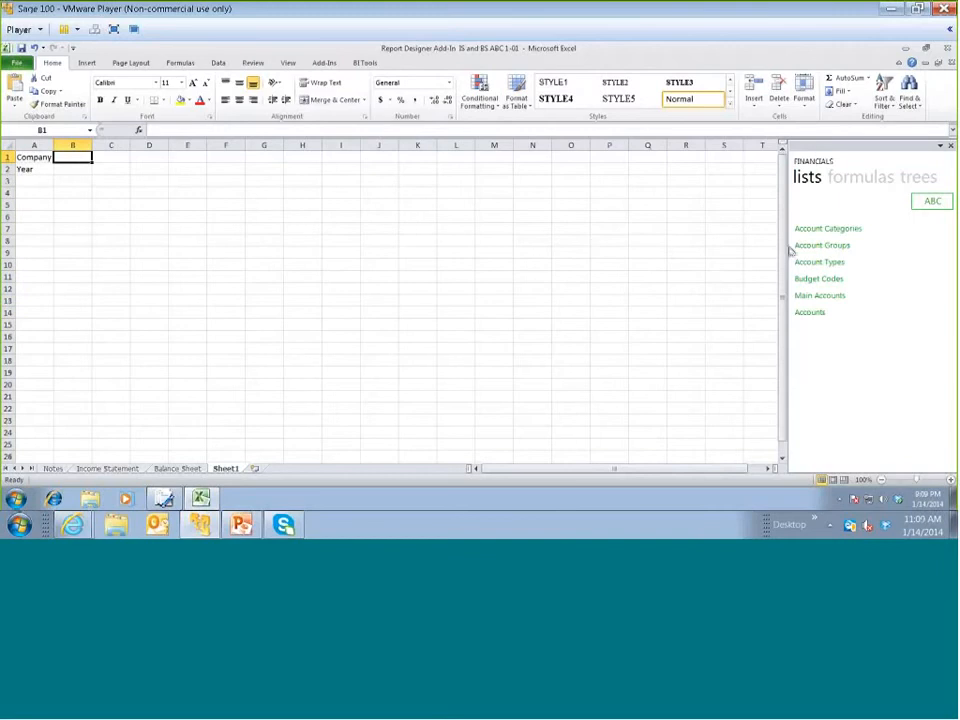
left_click(844, 181)
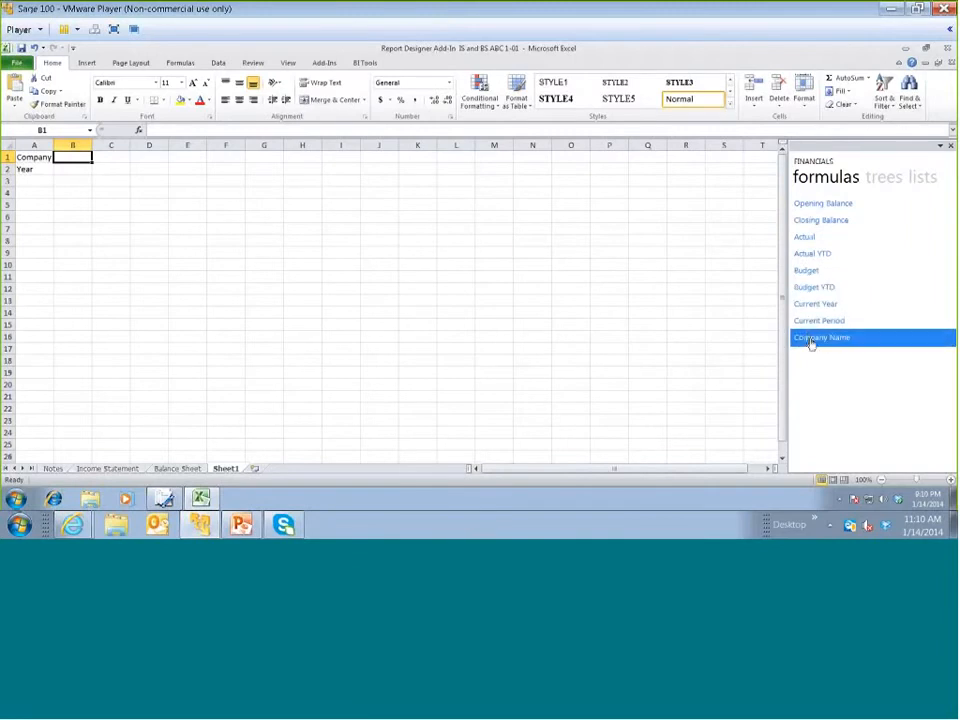
left_click_drag(792, 339, 688, 311)
left_click_drag(66, 165, 69, 165)
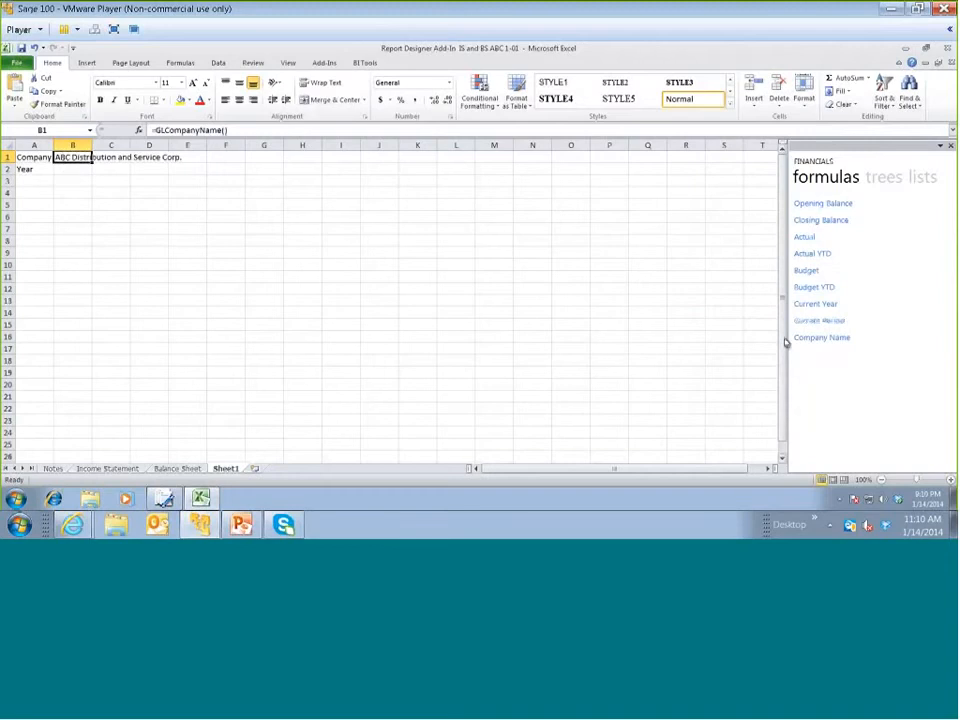
left_click_drag(799, 305, 80, 170)
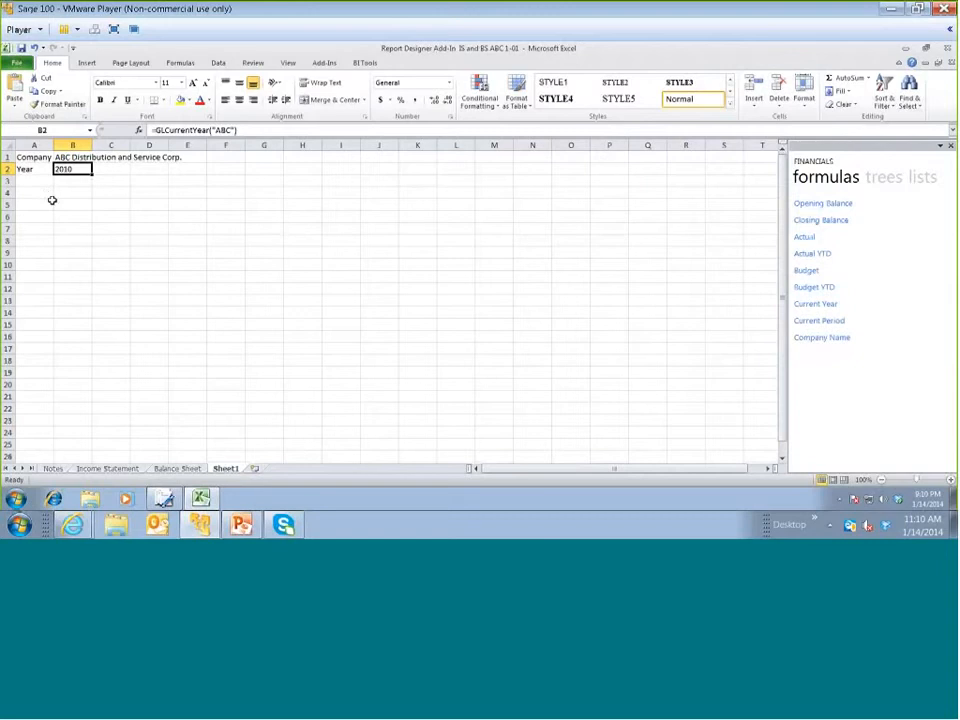
Insert the Main Accounts list into the worksheet with its header row starting at cell A4
left_click(49, 193)
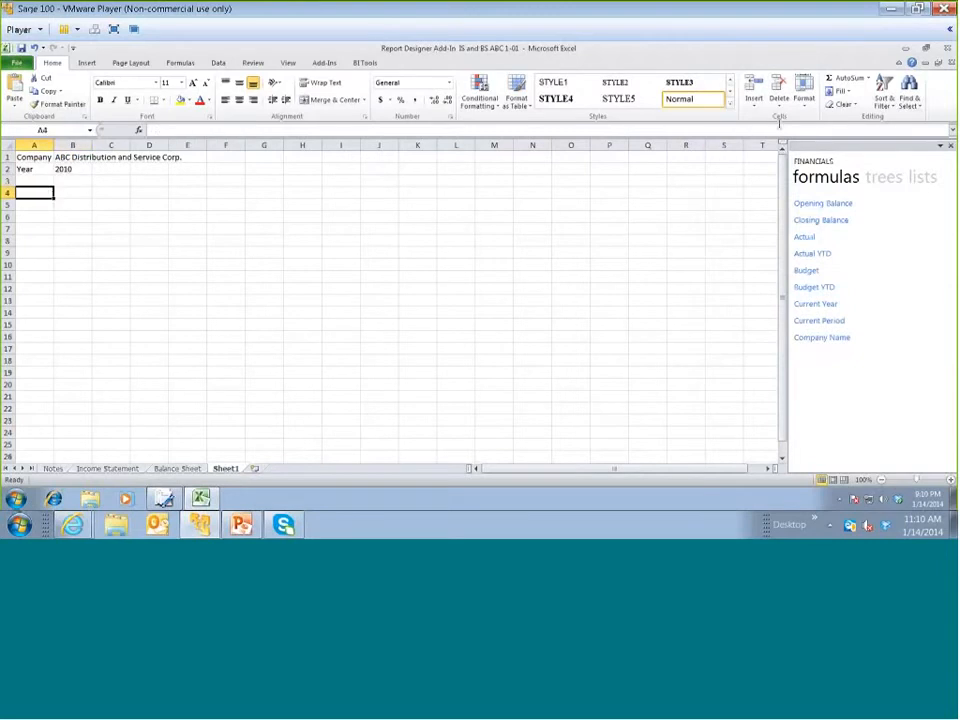
left_click(846, 178)
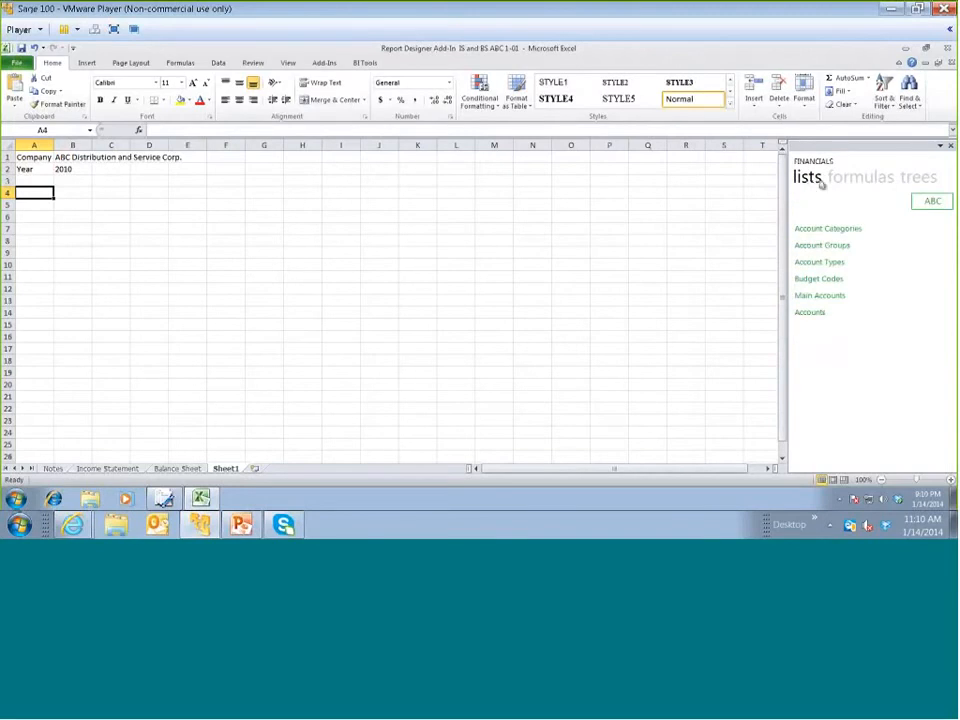
left_click(813, 226)
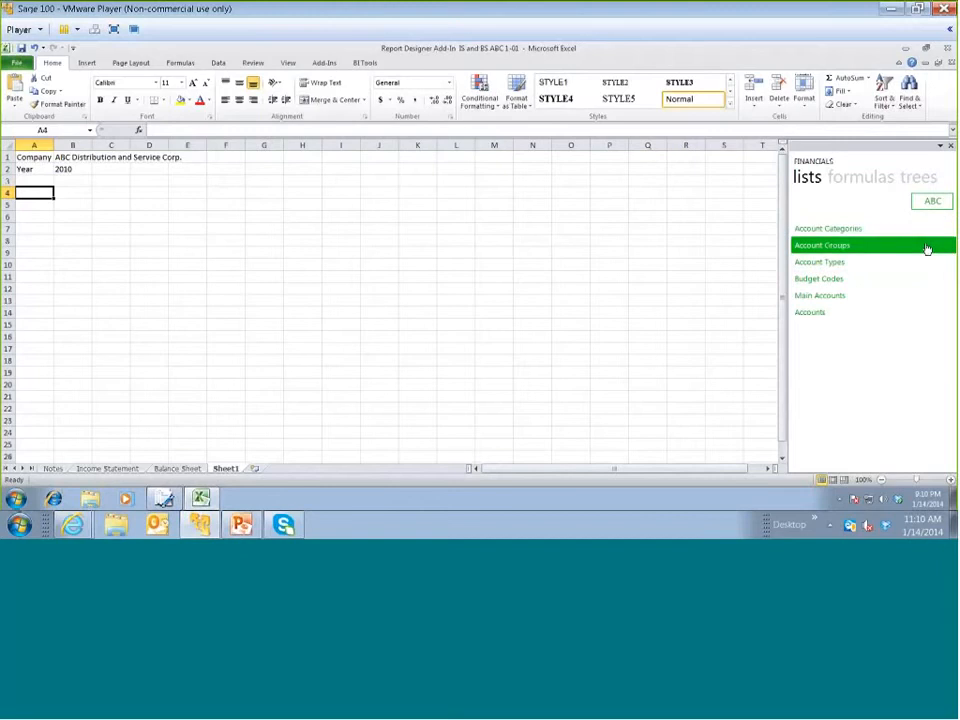
left_click(818, 297)
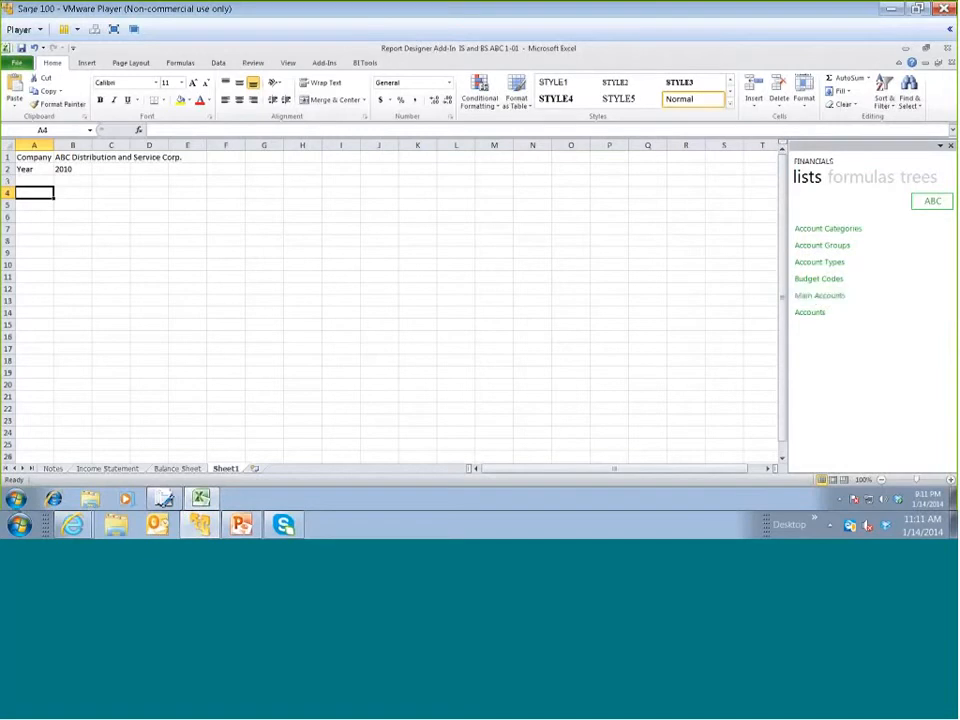
left_click_drag(797, 298, 778, 291)
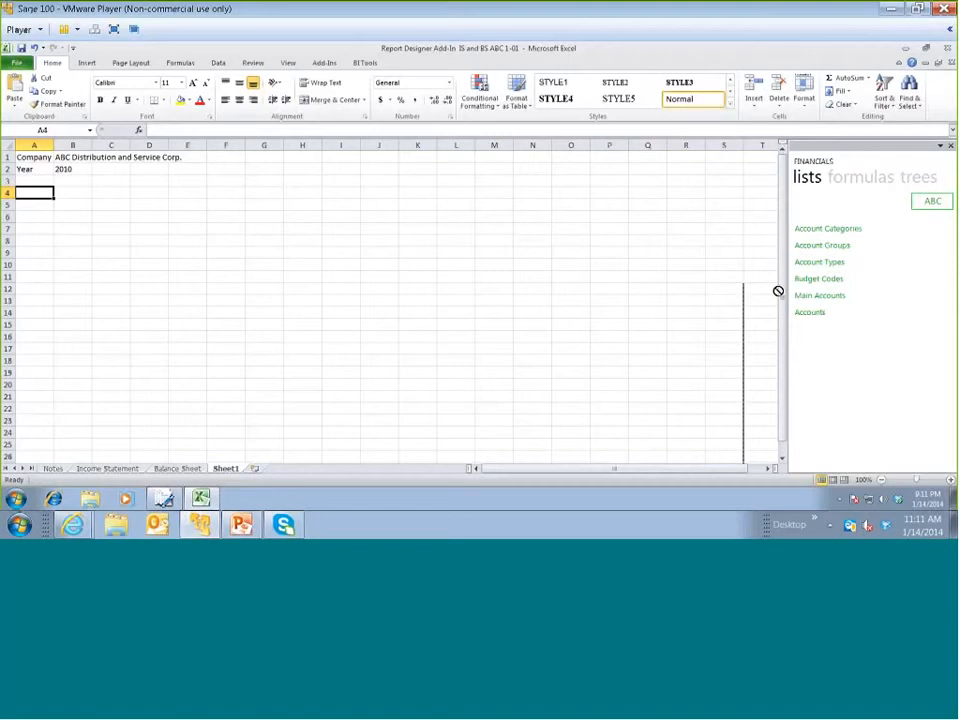
left_click_drag(778, 291, 778, 297)
left_click_drag(757, 297, 264, 147)
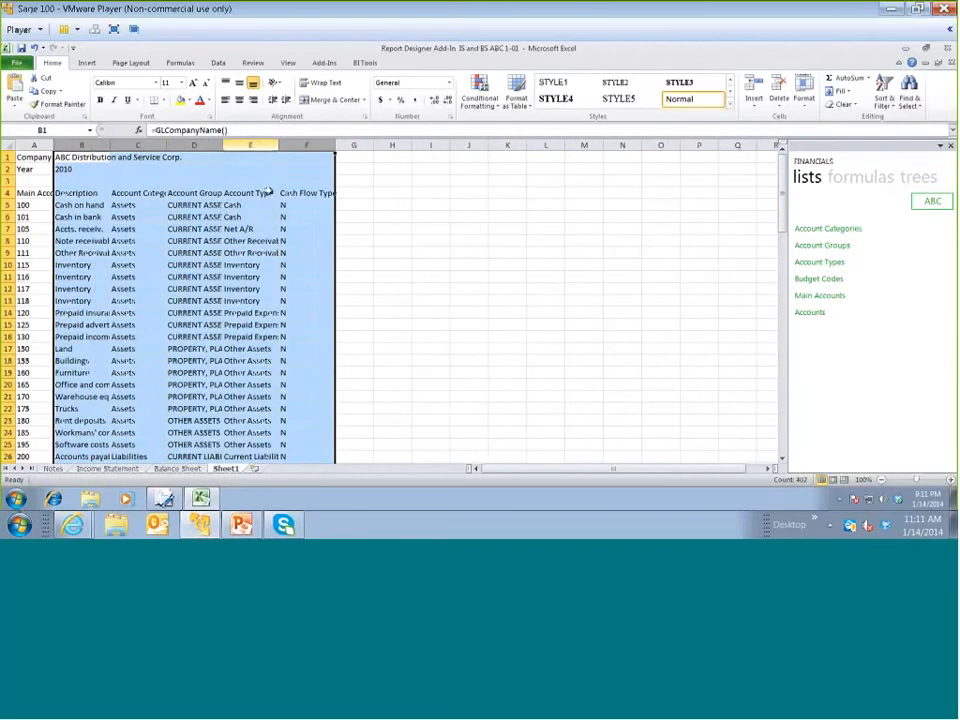
Widen columns A to F so the headings of the Main Accounts list fit
left_click_drag(337, 145, 347, 145)
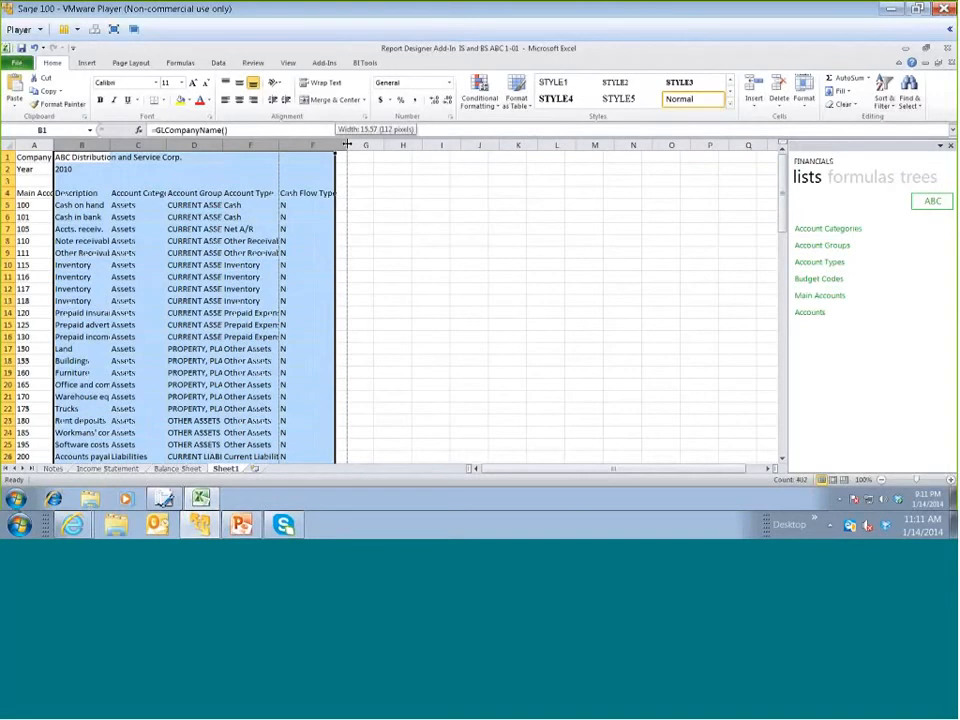
left_click_drag(347, 144, 349, 143)
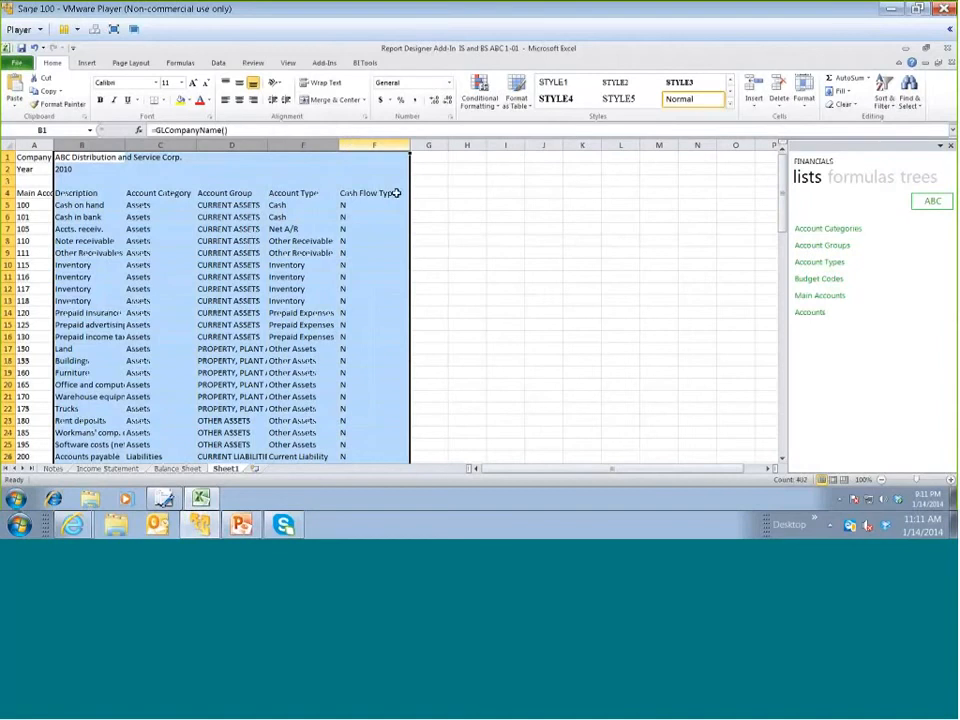
left_click(275, 197)
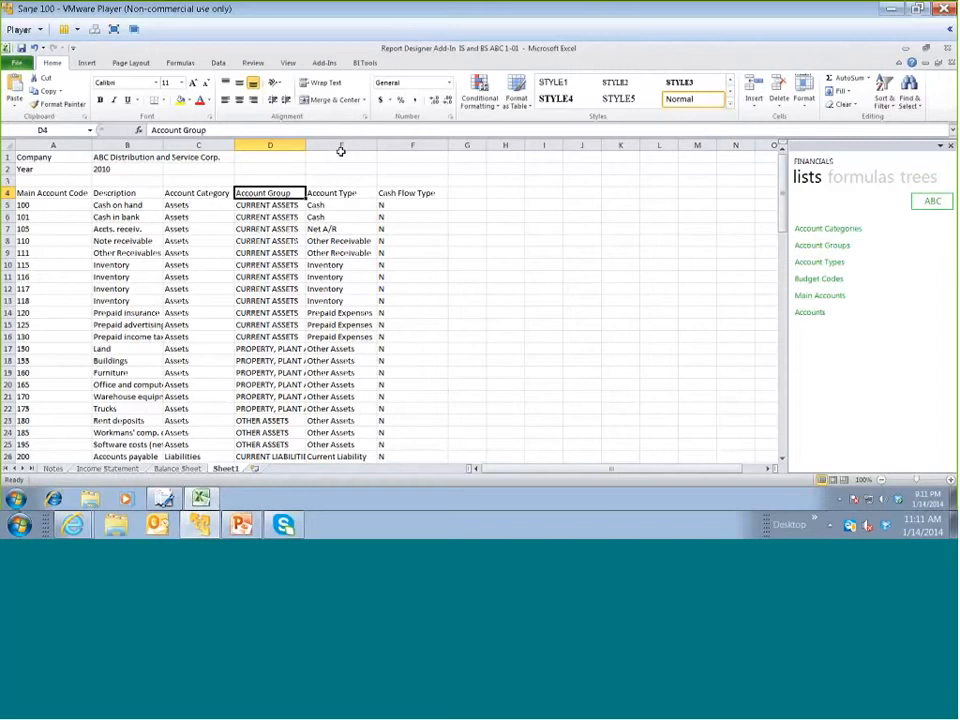
left_click(289, 145)
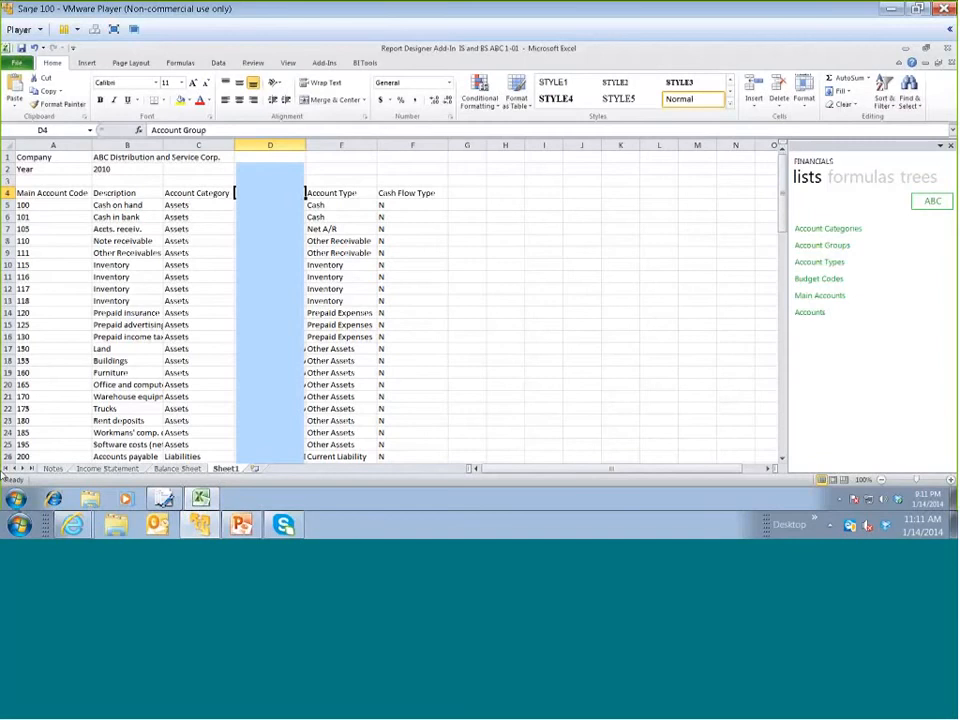
Delete the account rows that come before account 400 and the Account Group, Account Type and Cash Flow Type columns
left_click_drag(8, 205, 3, 476)
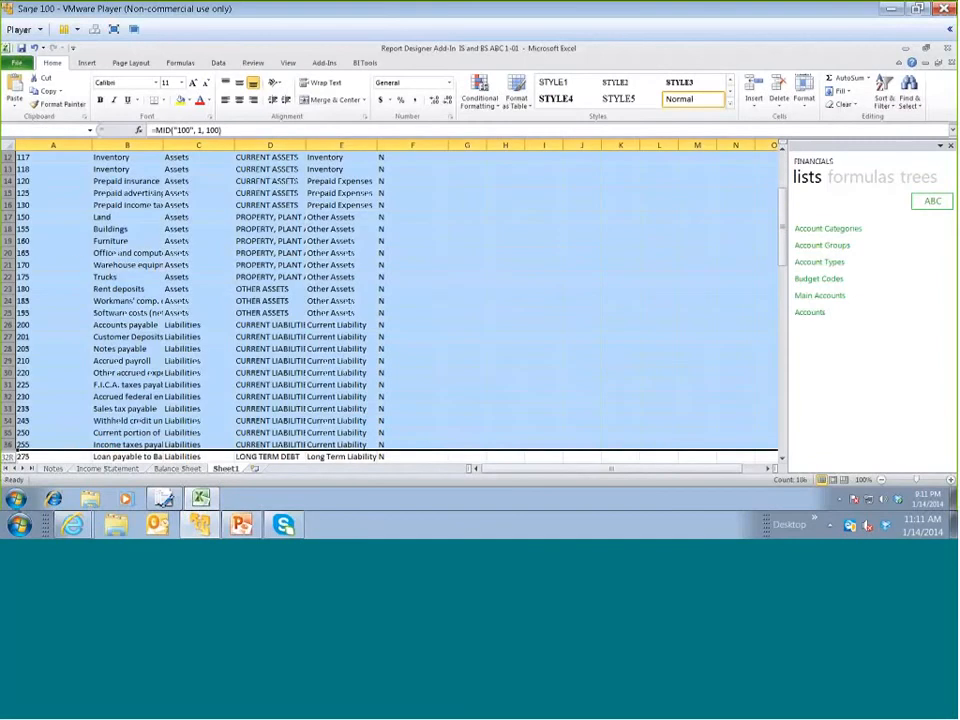
scroll(77, 250, "up", 4)
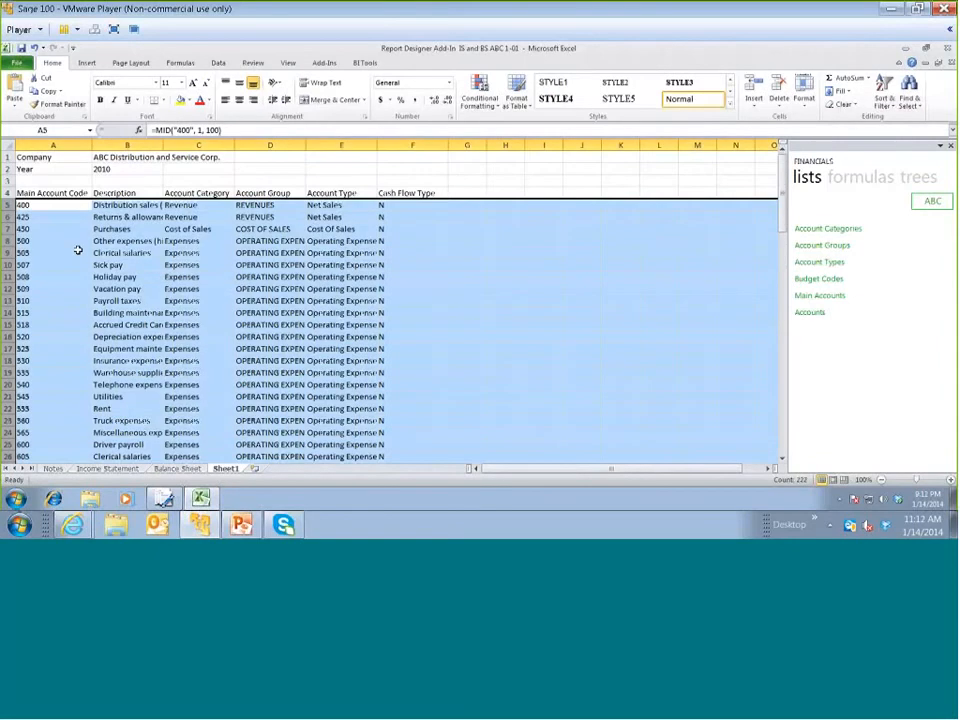
right_click(313, 226)
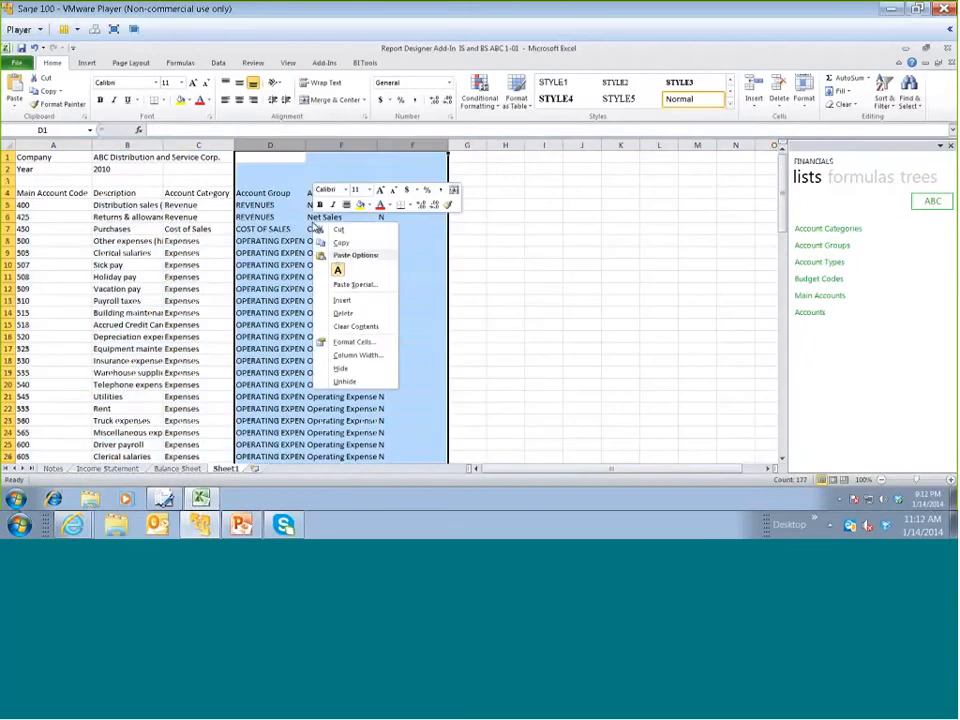
left_click(334, 315)
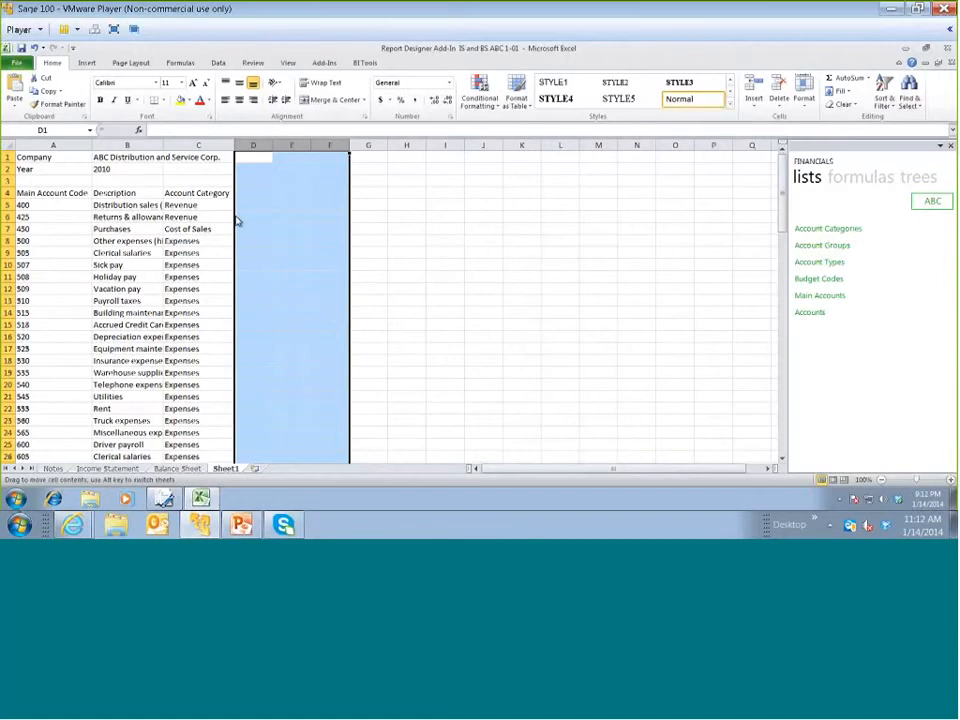
left_click(264, 200)
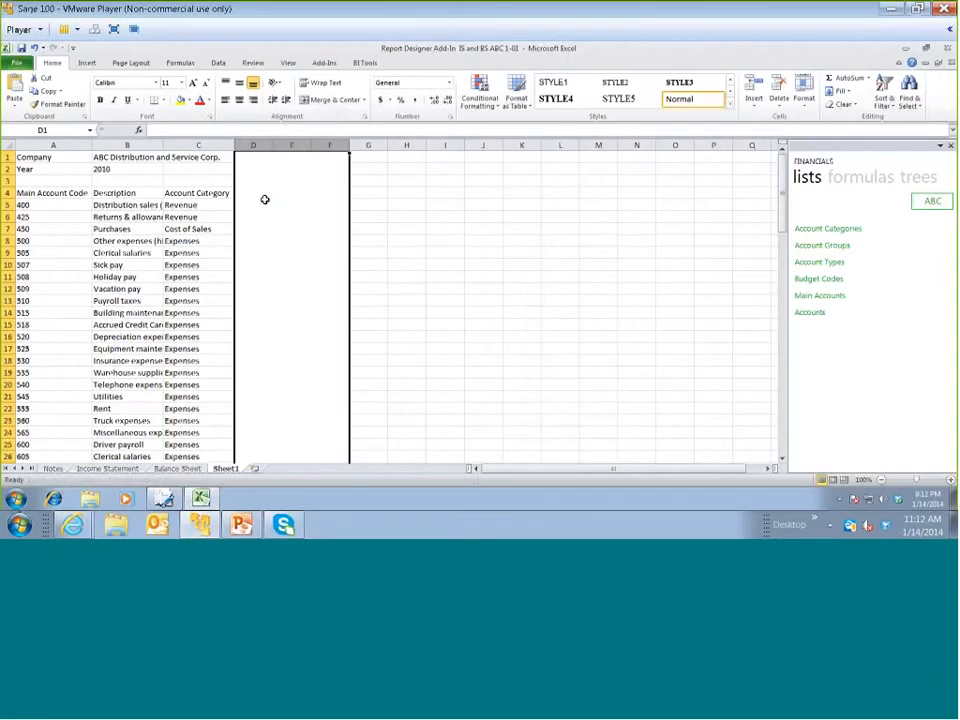
Enter the heading Period in cell D3 and the period number 1 in cell D4
left_click(255, 178)
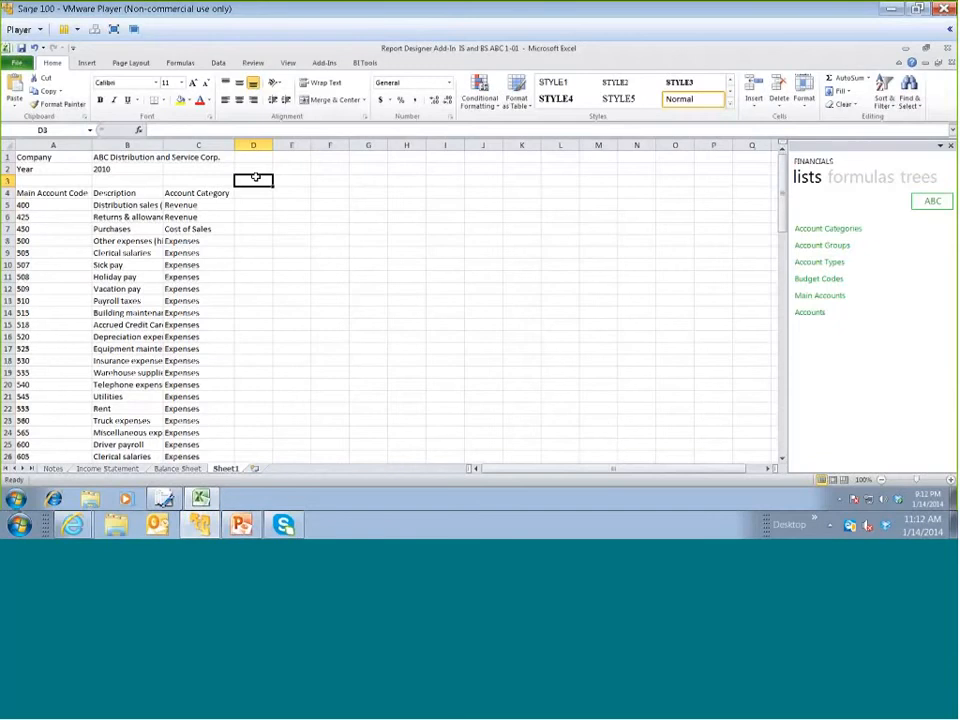
type("Period")
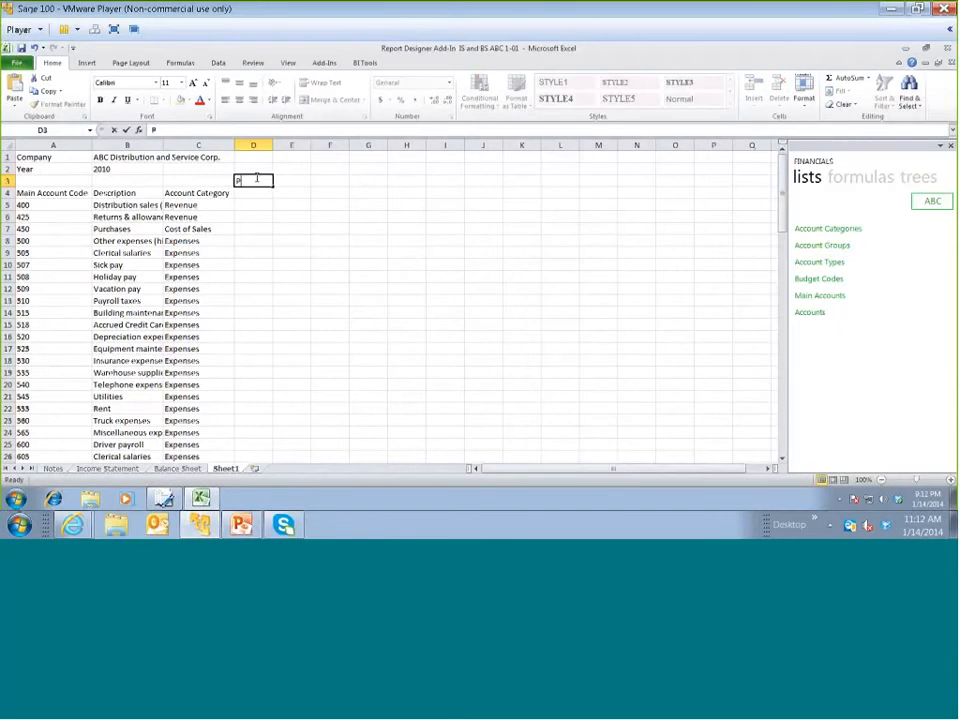
key("Return")
key("Return")
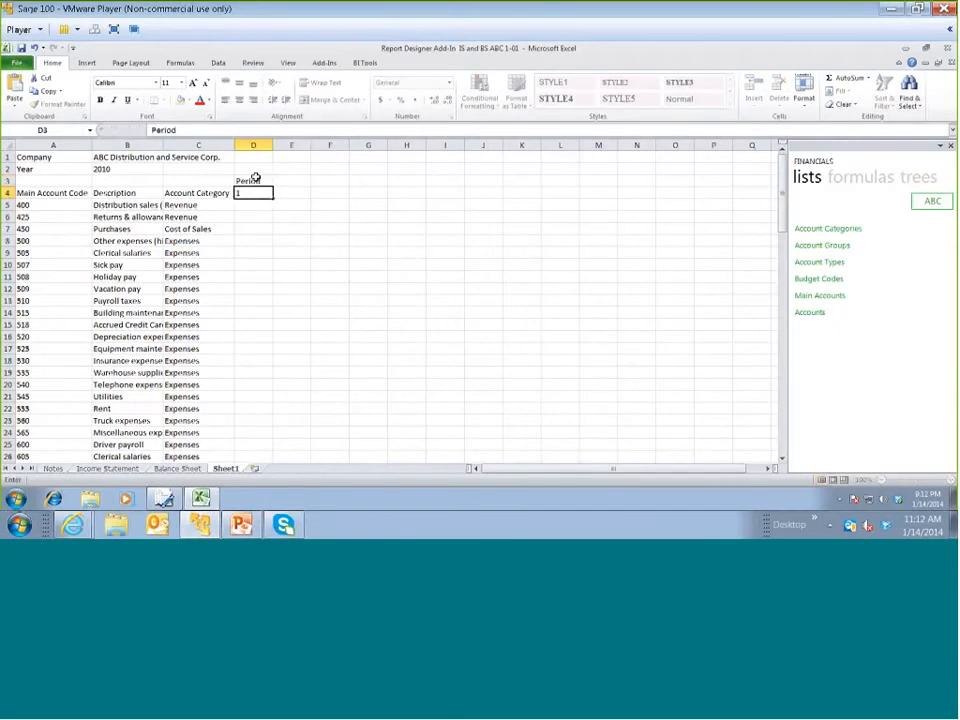
left_click(252, 194)
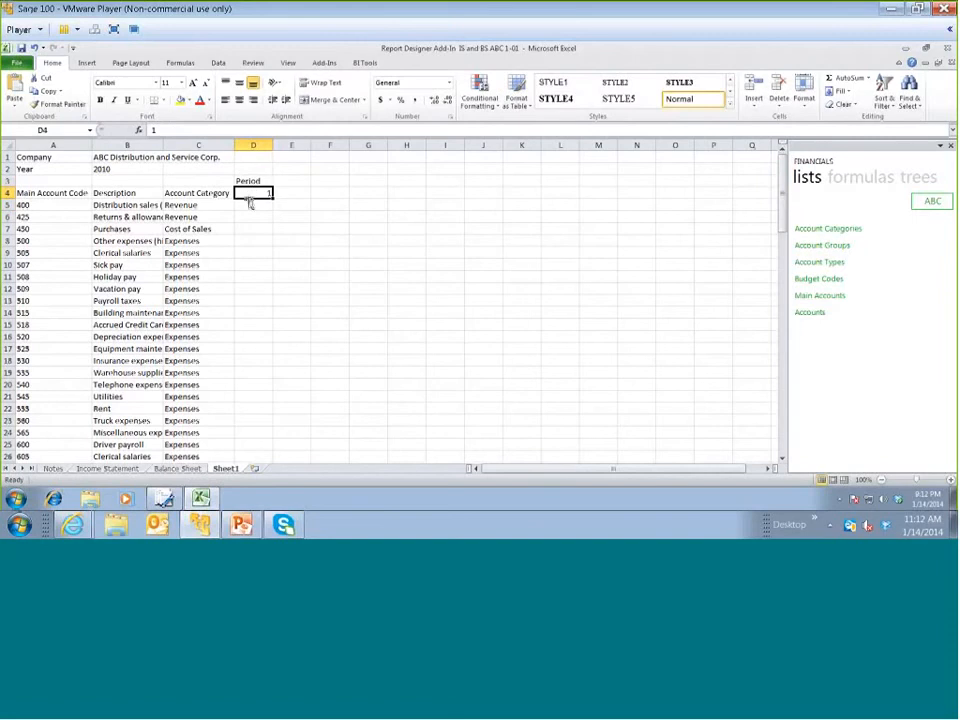
Insert the add-in's Actual formula in cell D5 for the Distribution sales account
left_click(249, 203)
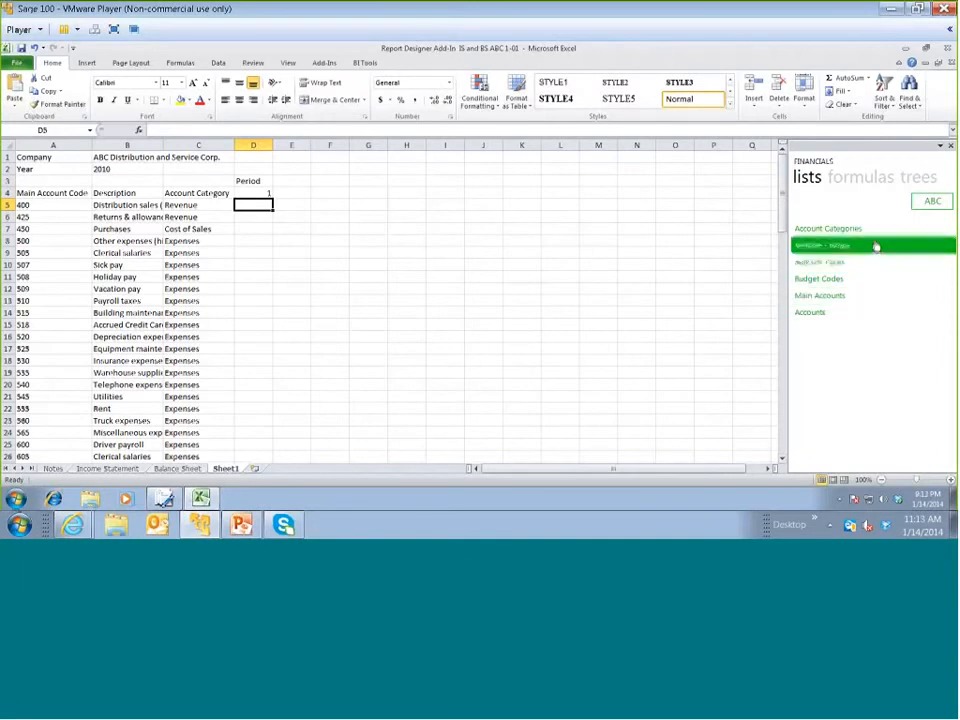
left_click(866, 183)
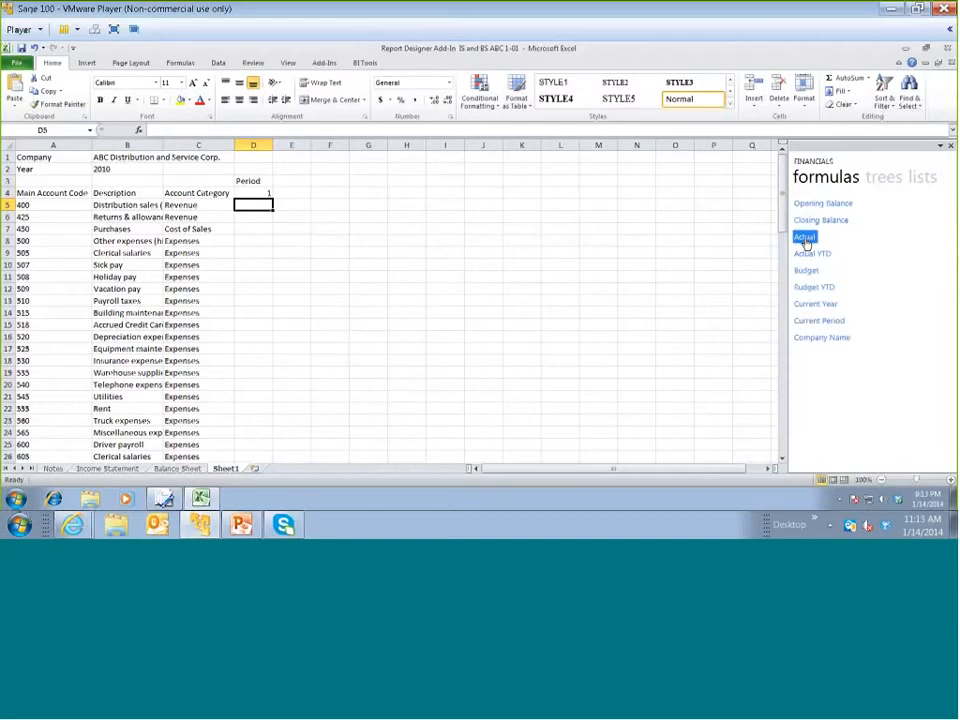
left_click_drag(796, 244, 259, 206)
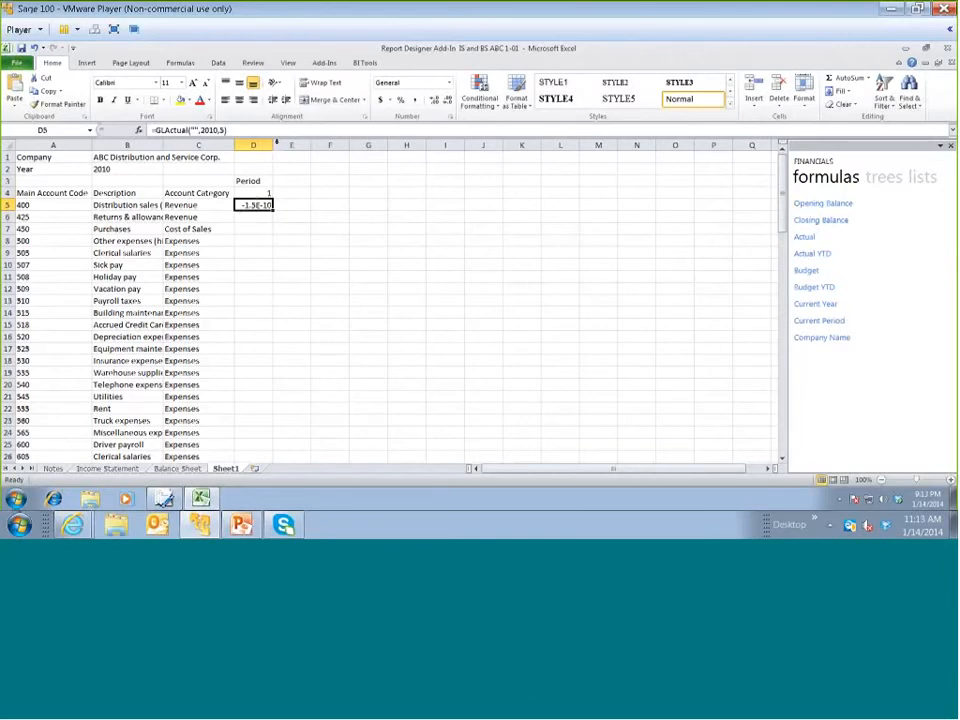
Widen column D and apply the Comma number style to the Actual amount in cell D5
mouse_move(272, 145)
left_mouse_down()
mouse_move(281, 163)
mouse_move(288, 145)
left_mouse_up()
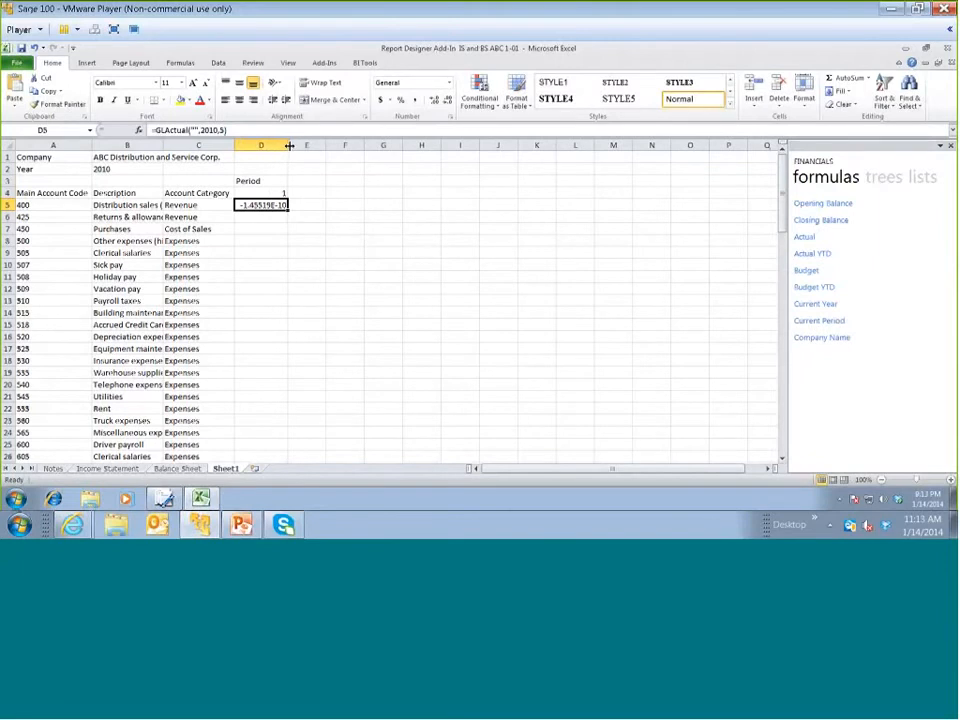
left_click(415, 103)
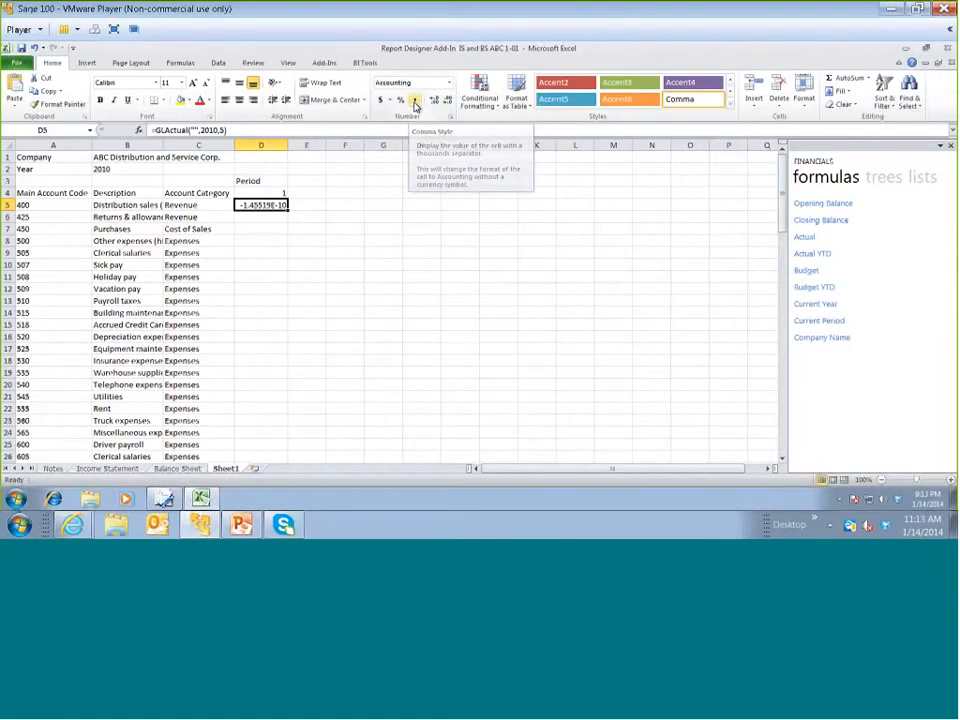
left_click(415, 103)
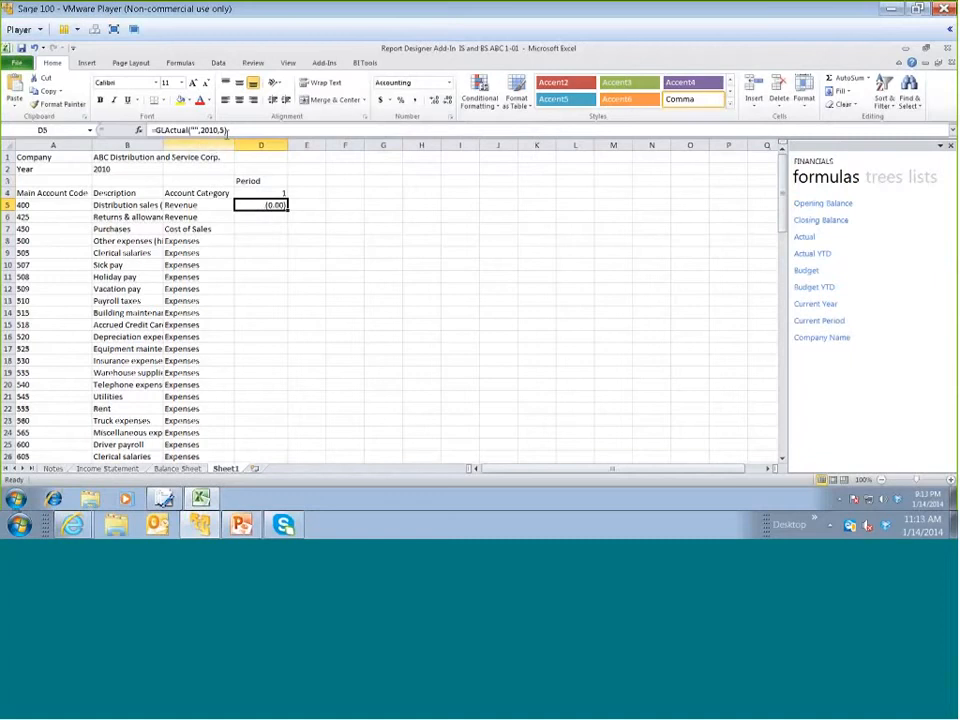
Open the function arguments of the GLActual formula in cell D5 and move the dialog clear of the account data
left_click(227, 131)
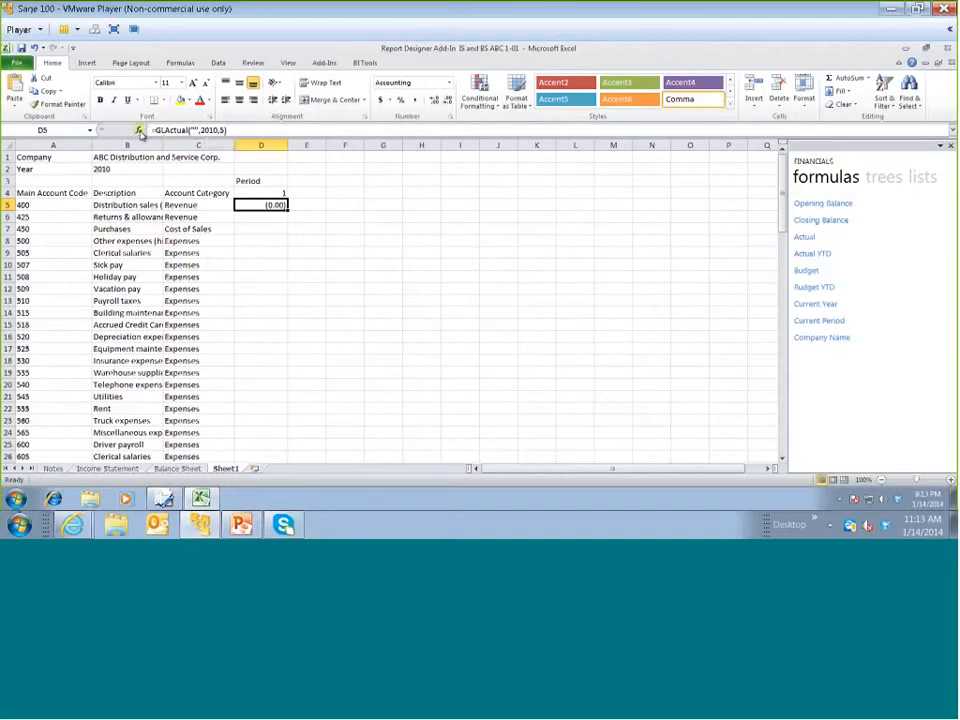
left_click(140, 131)
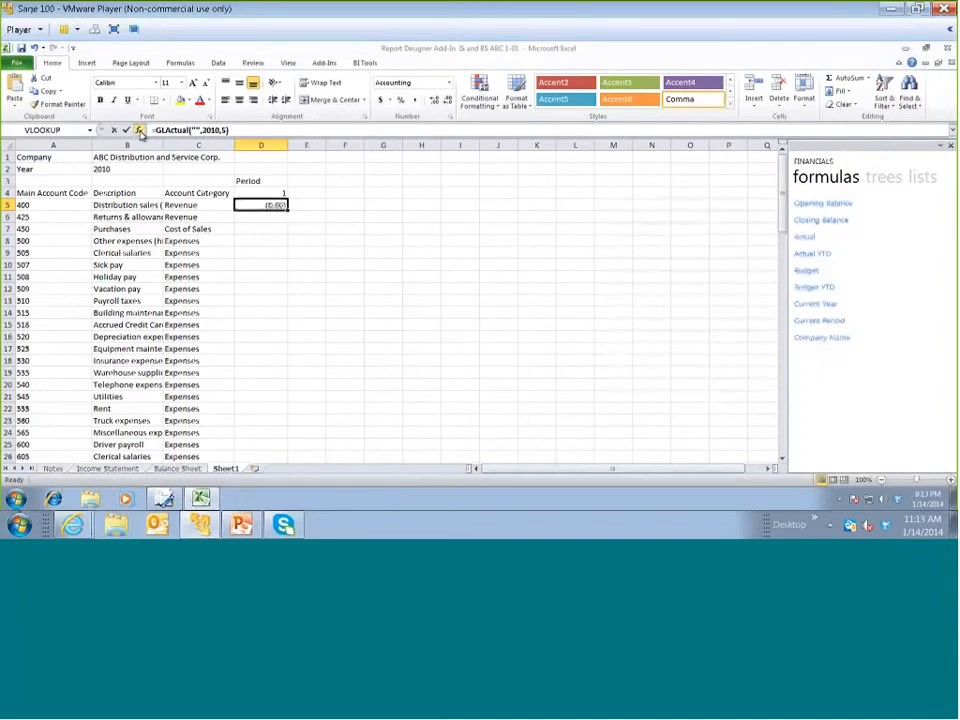
left_click_drag(639, 209, 523, 199)
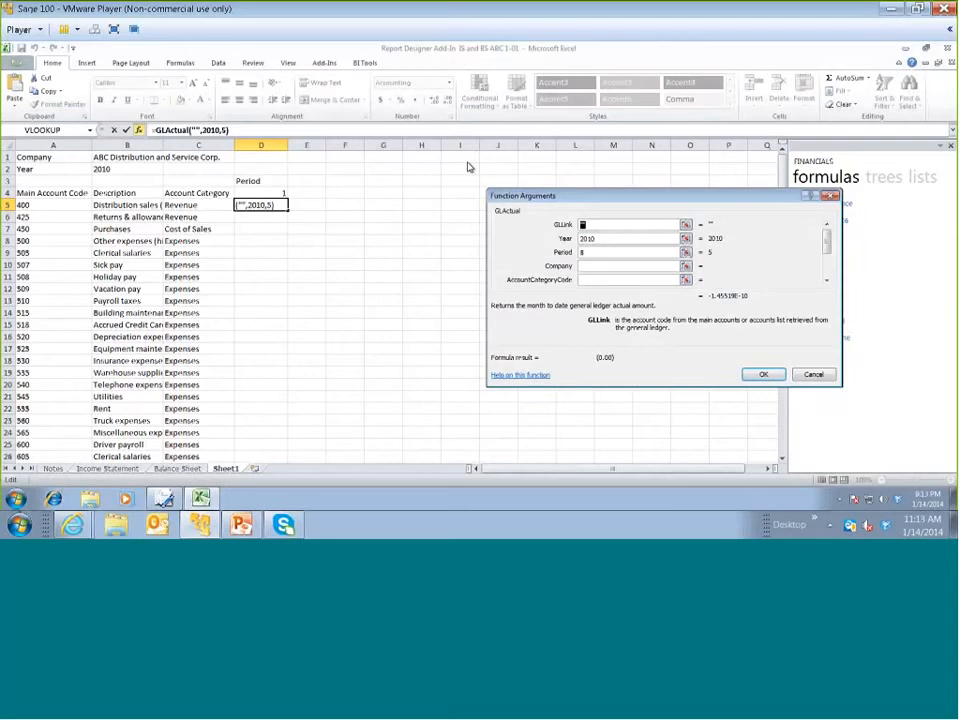
left_click_drag(504, 219, 455, 184)
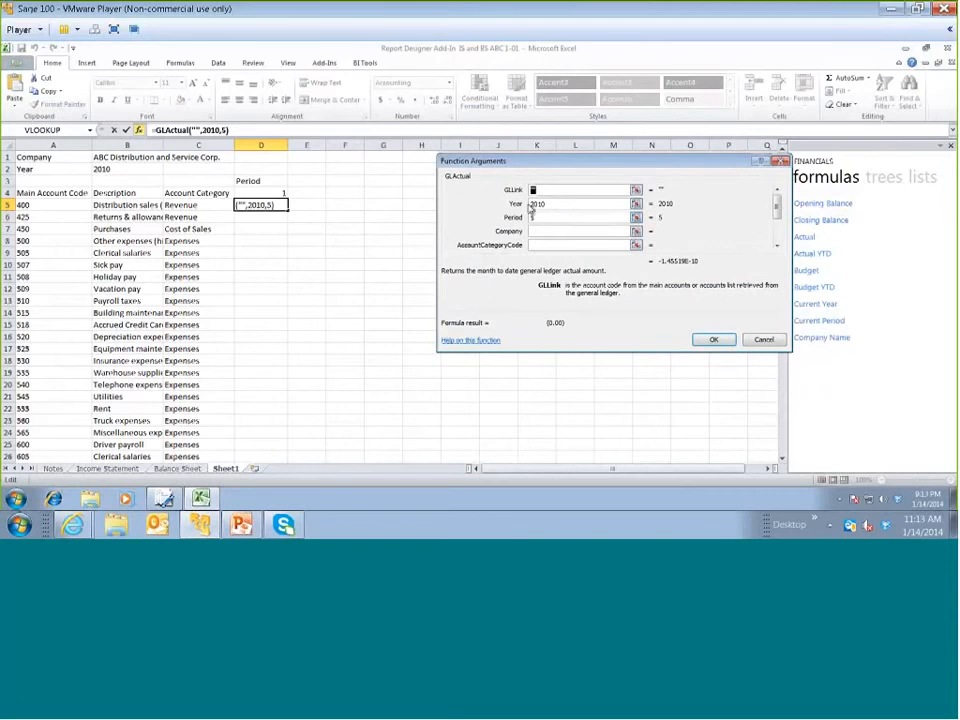
Open the help topic for the GLActual formula, review its syntax, filter arguments and example, and close the help
left_click(479, 343)
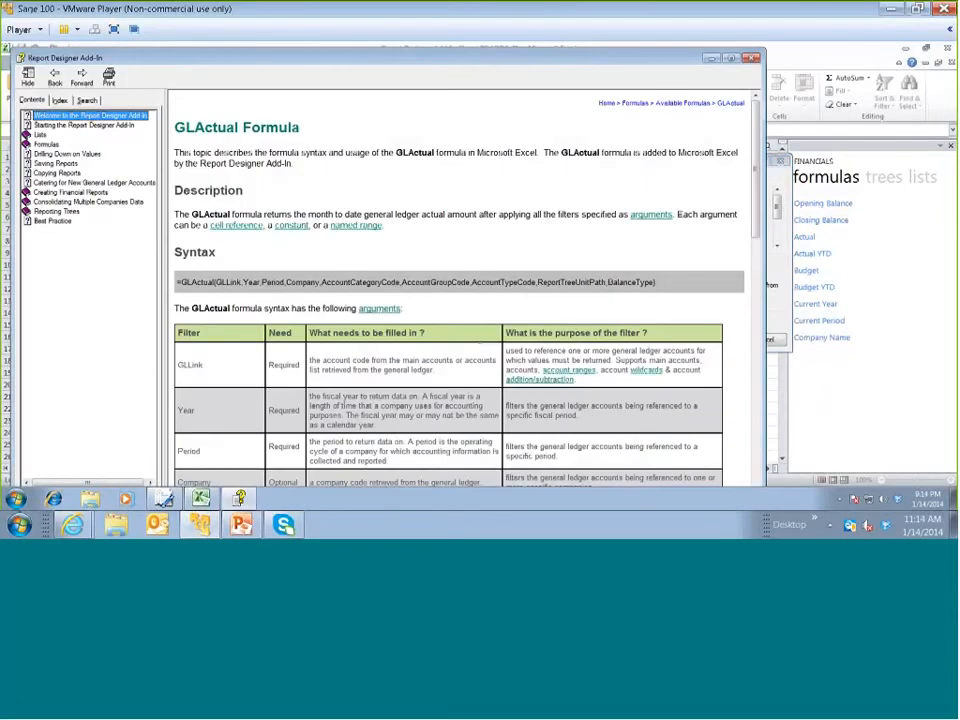
scroll(752, 282, "down", 1)
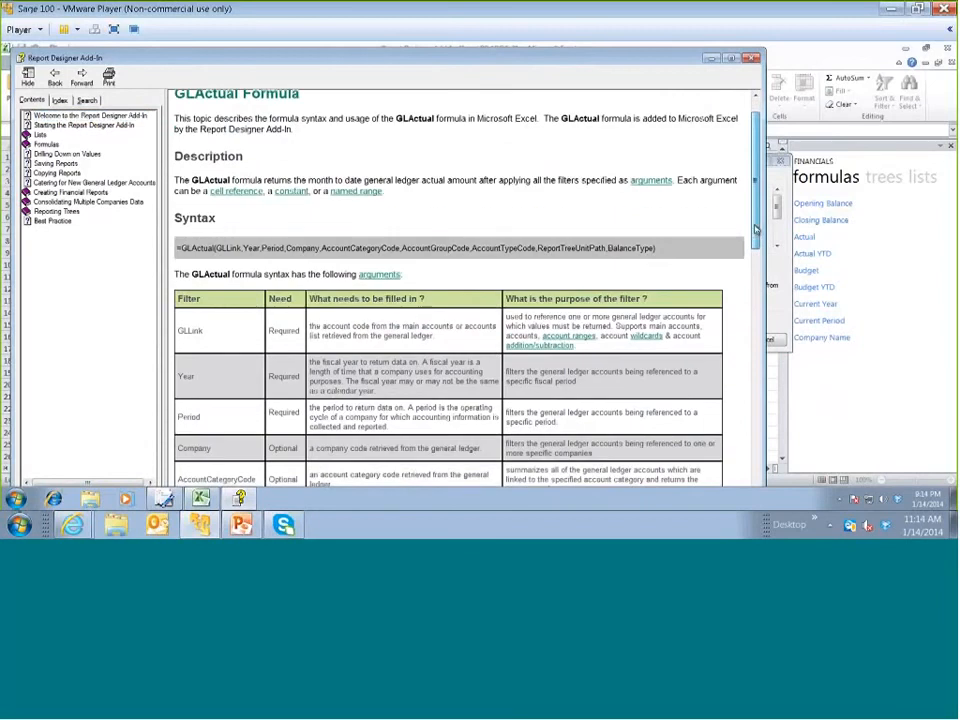
scroll(752, 282, "down", 3)
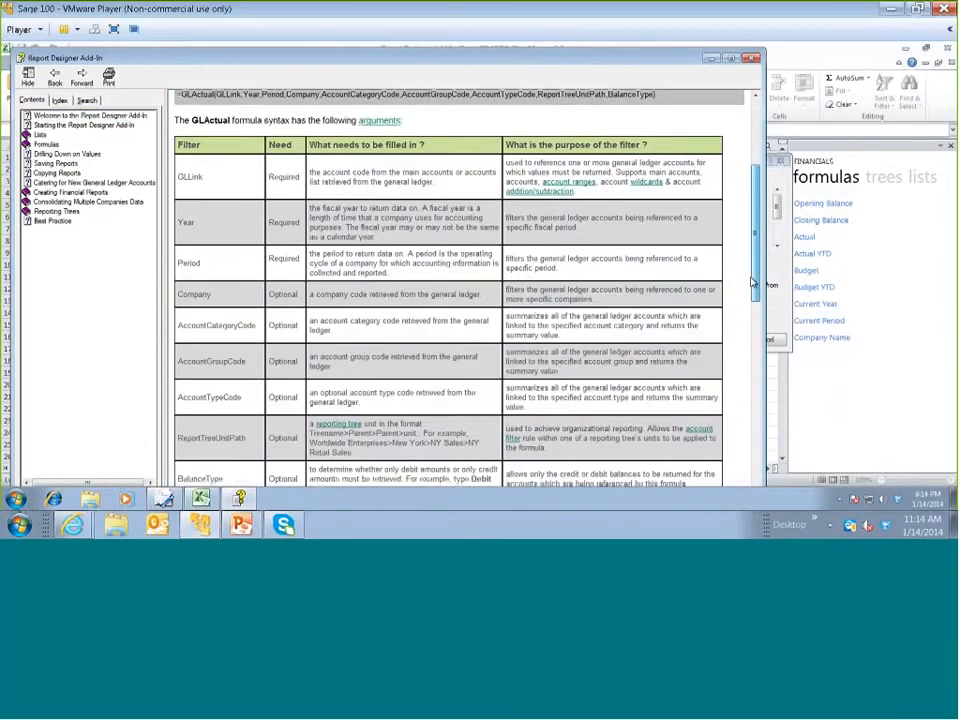
scroll(232, 280, "down", 1)
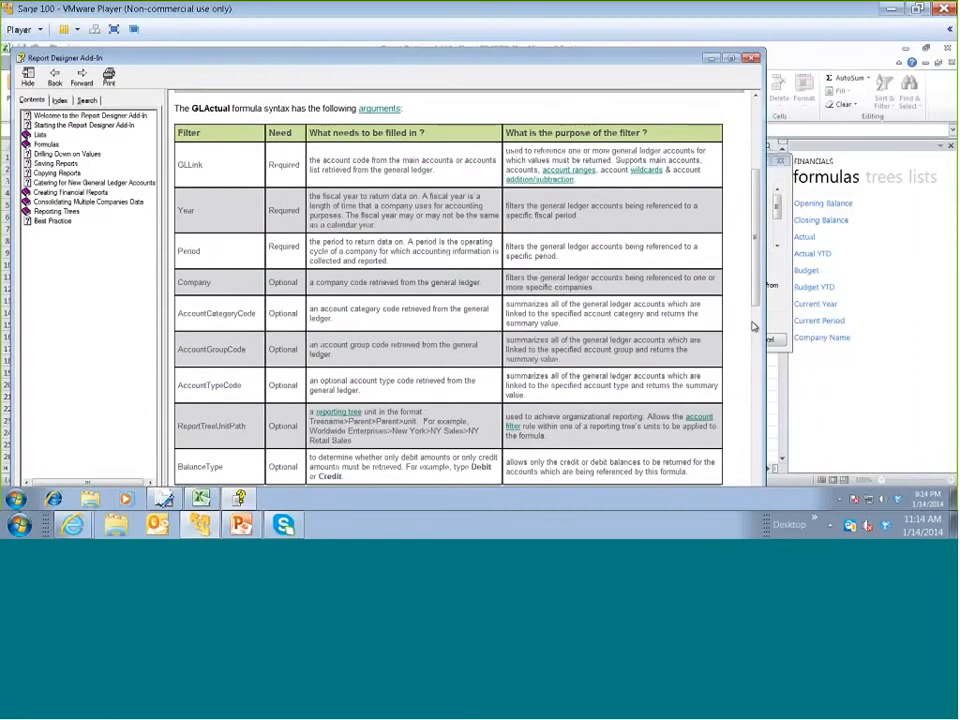
scroll(714, 446, "down", 2)
scroll(433, 371, "down", 7)
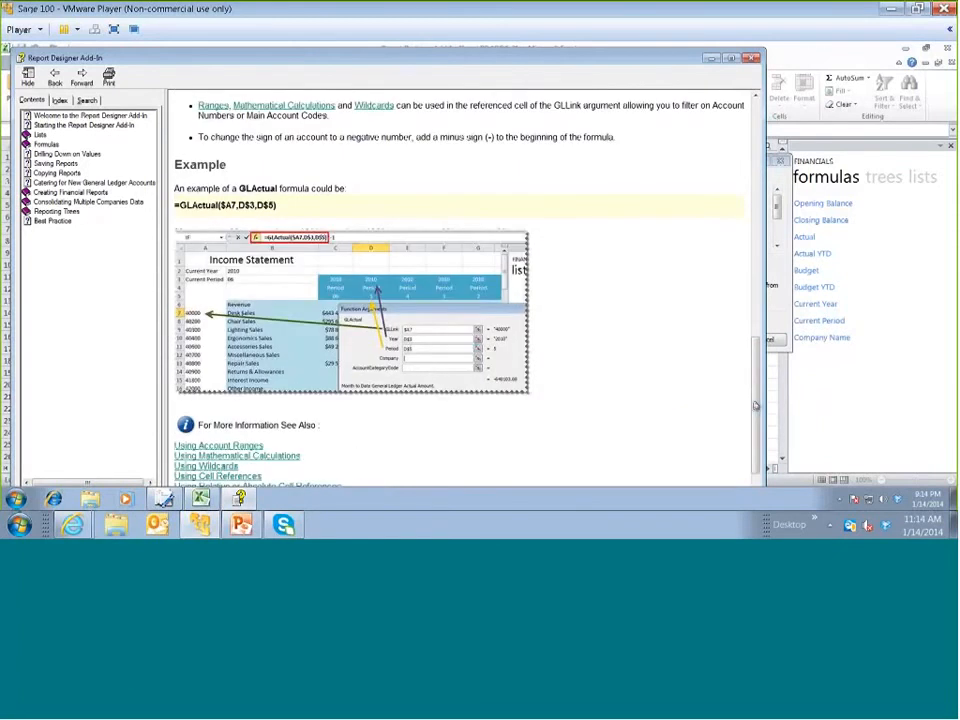
left_click_drag(756, 405, 757, 408)
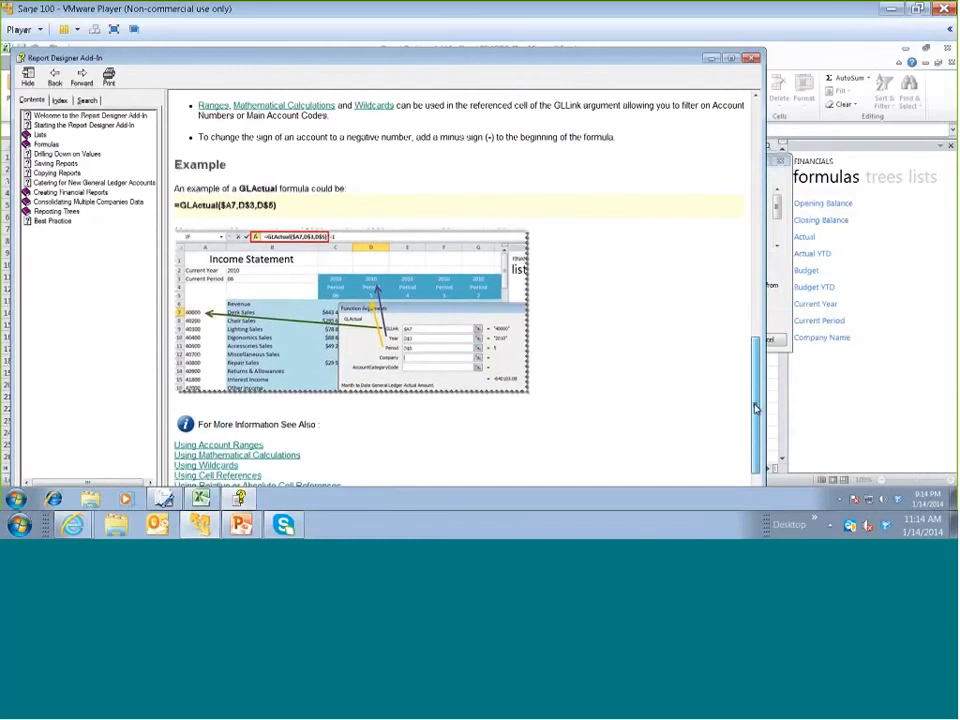
scroll(474, 420, "down", 1)
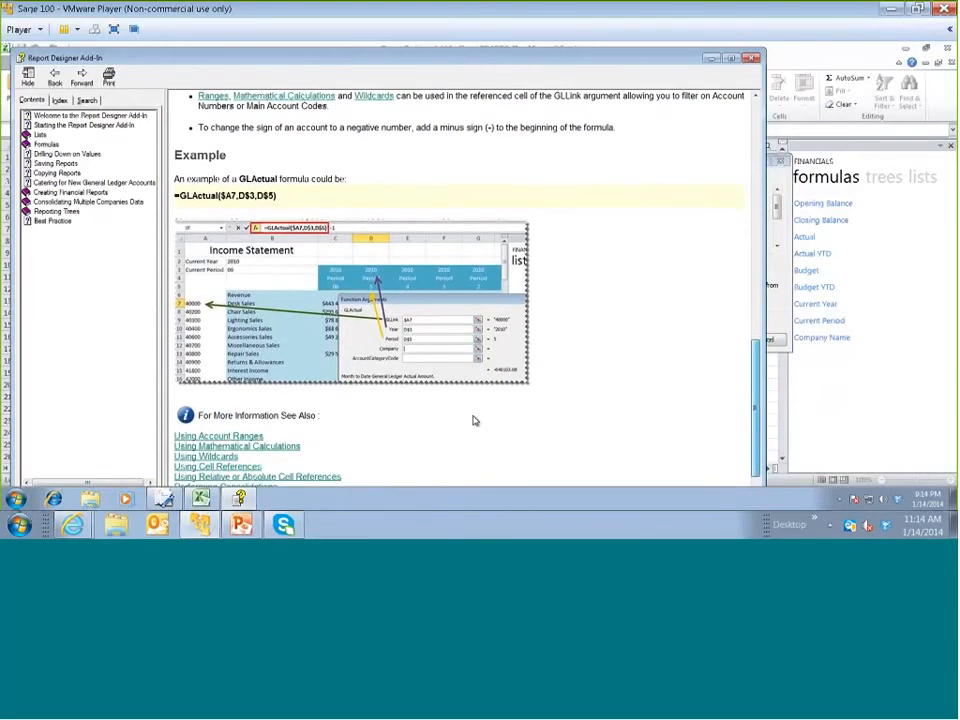
scroll(474, 420, "down", 1)
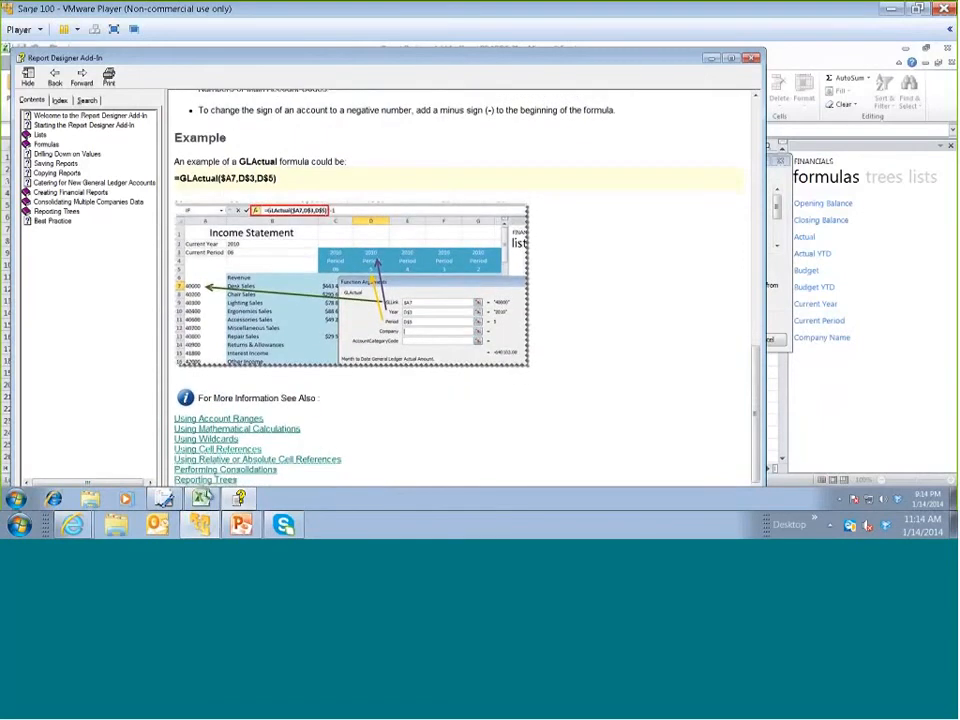
left_click(752, 60)
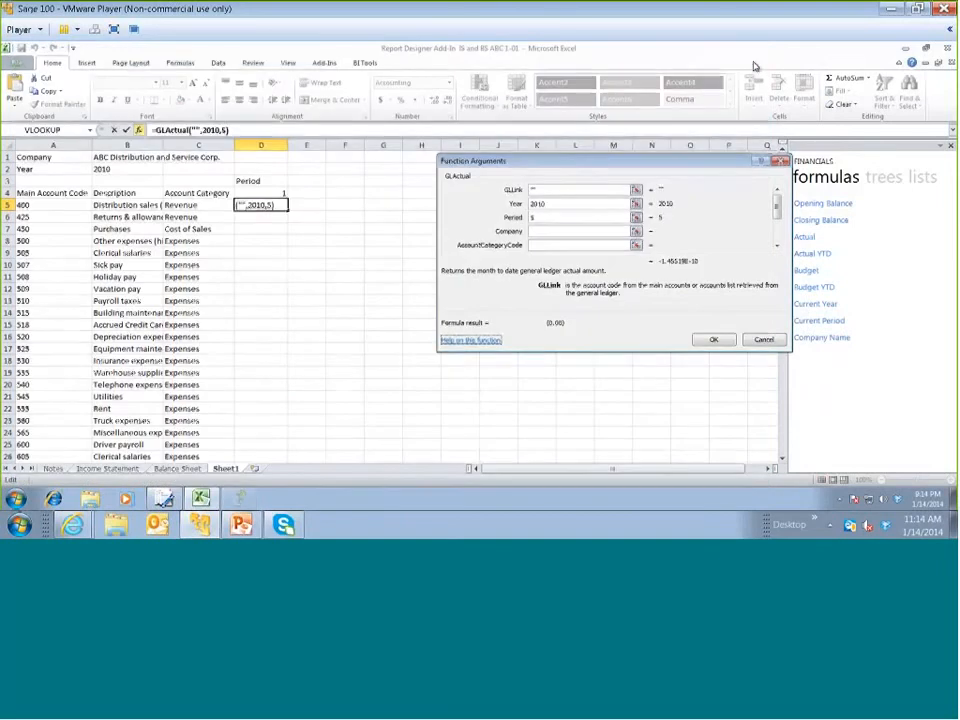
Set the GLLink argument to the main account code in A5, with only the column locked as $A5
double_click(547, 190)
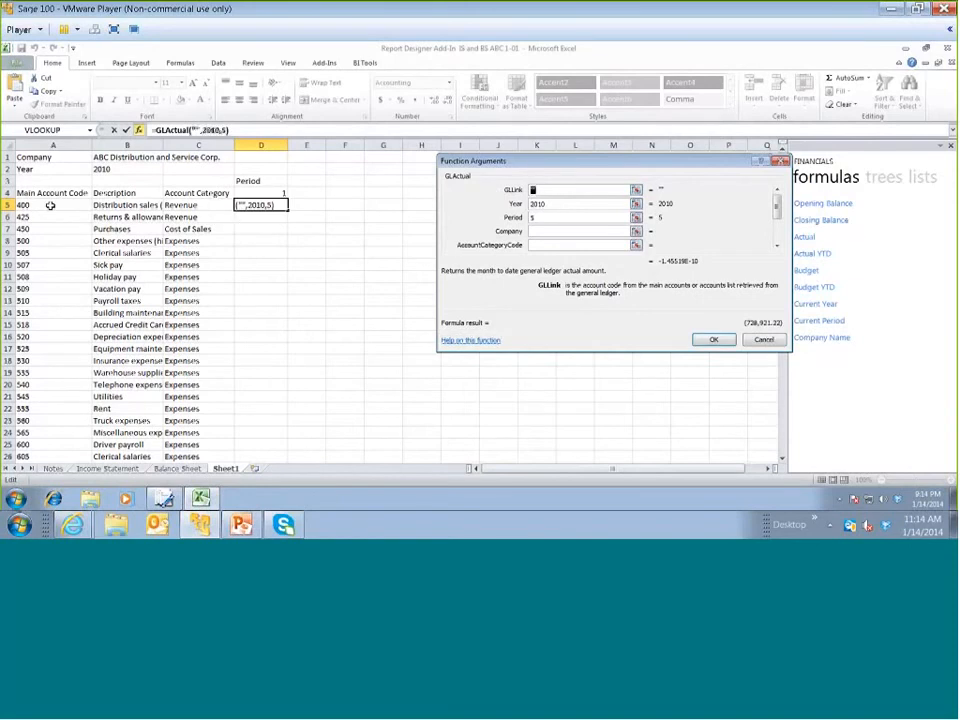
left_click(50, 205)
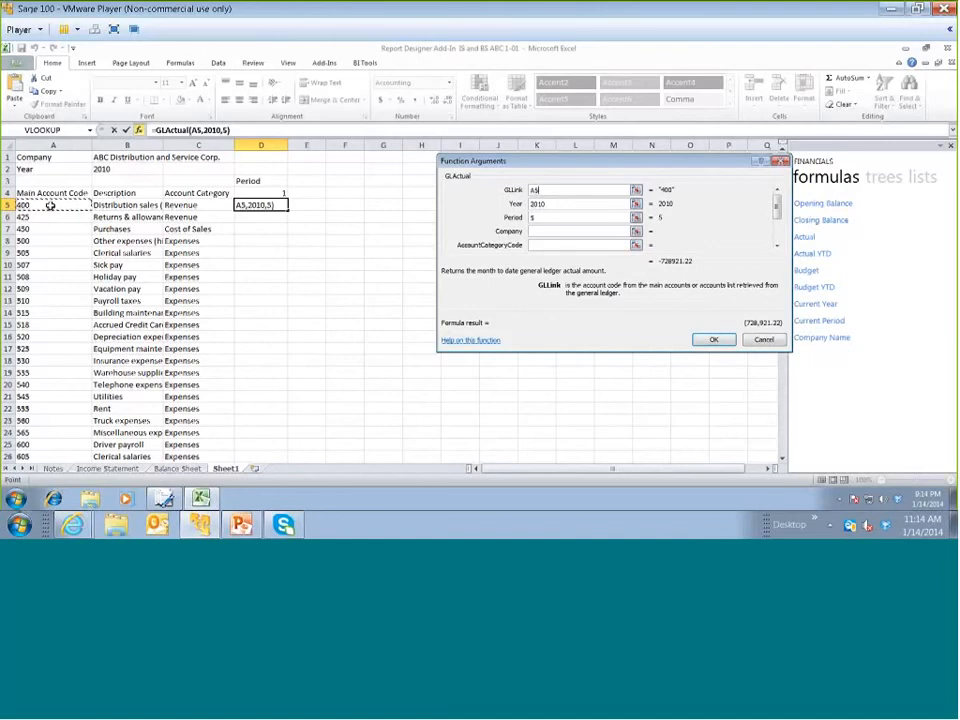
key("F4")
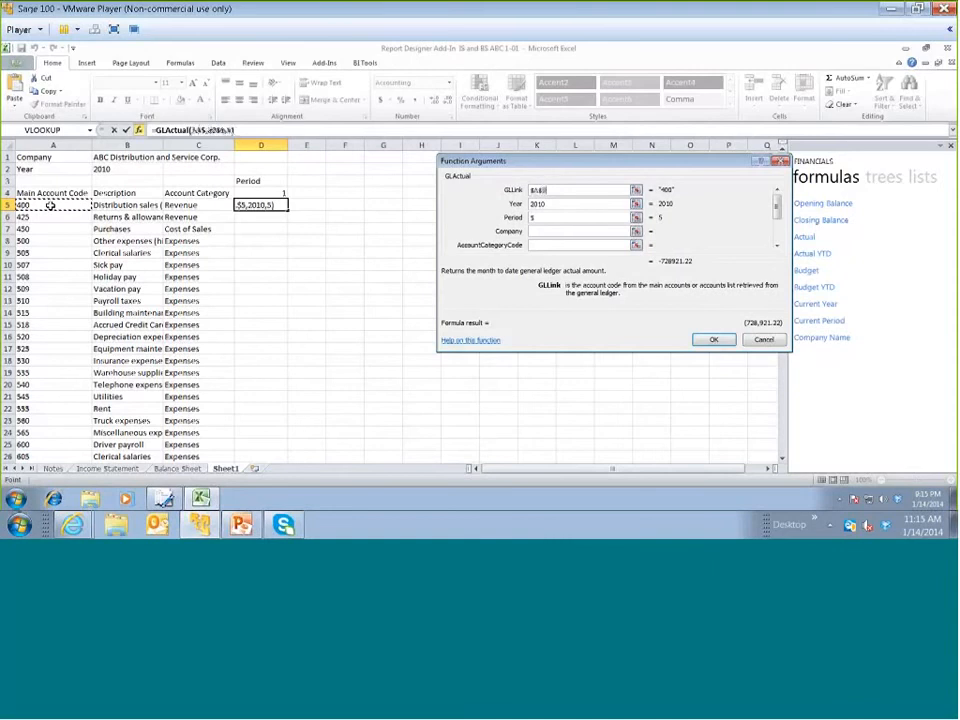
key("F4")
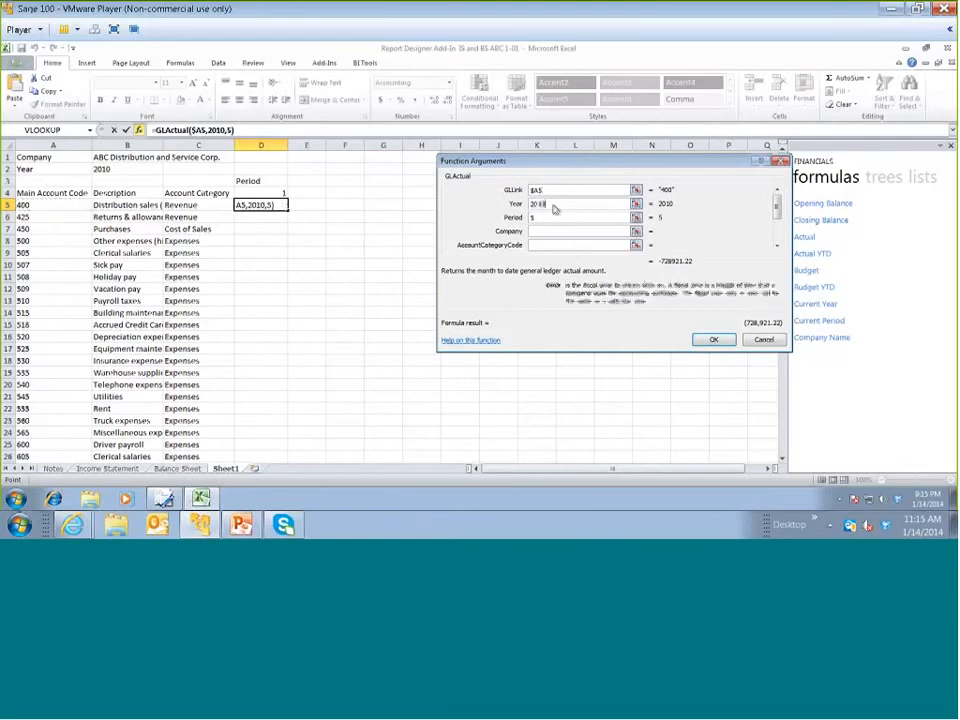
Point the Year argument to the year in cell B2 as the fully absolute reference $B$2
left_click_drag(553, 204, 530, 205)
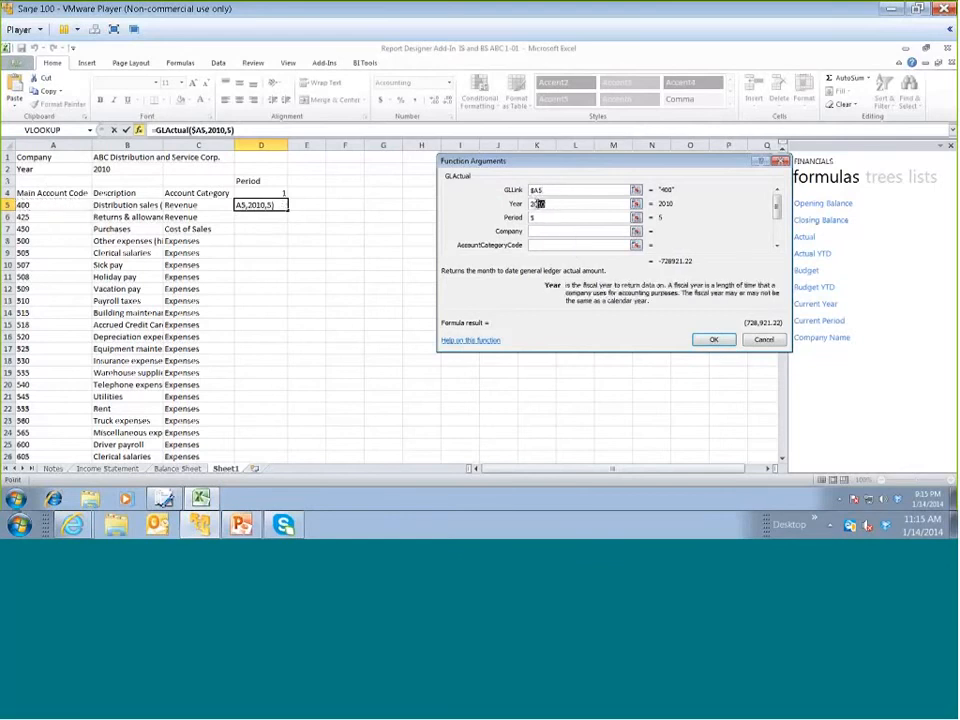
left_click(140, 168)
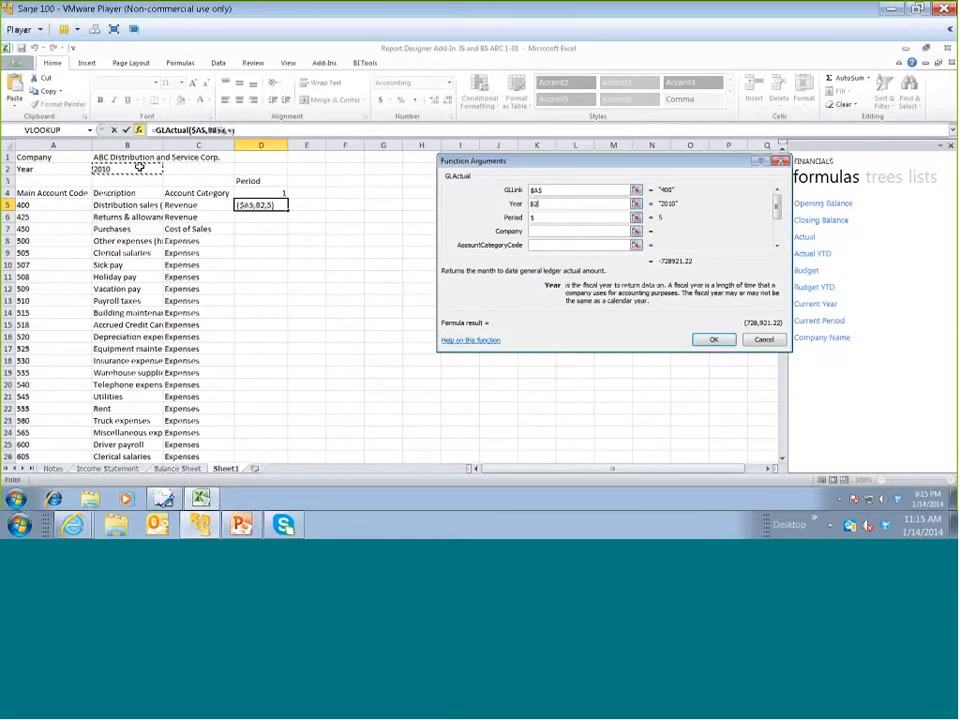
key("F4")
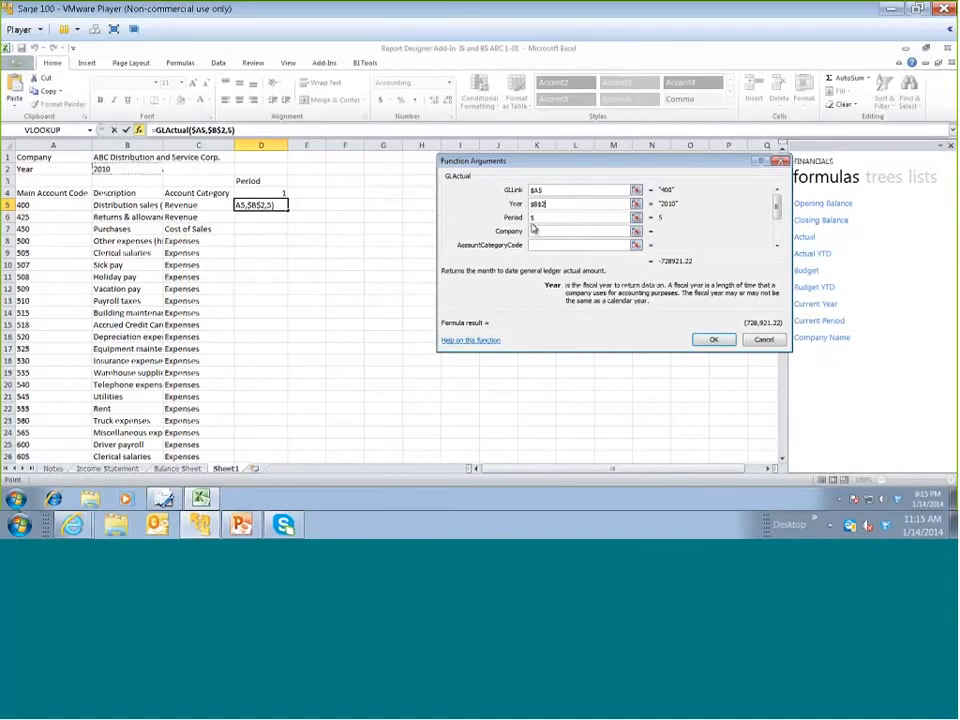
Set the Period argument to the period number in D4 with the row locked as D$4, and accept the formula
key("Tab")
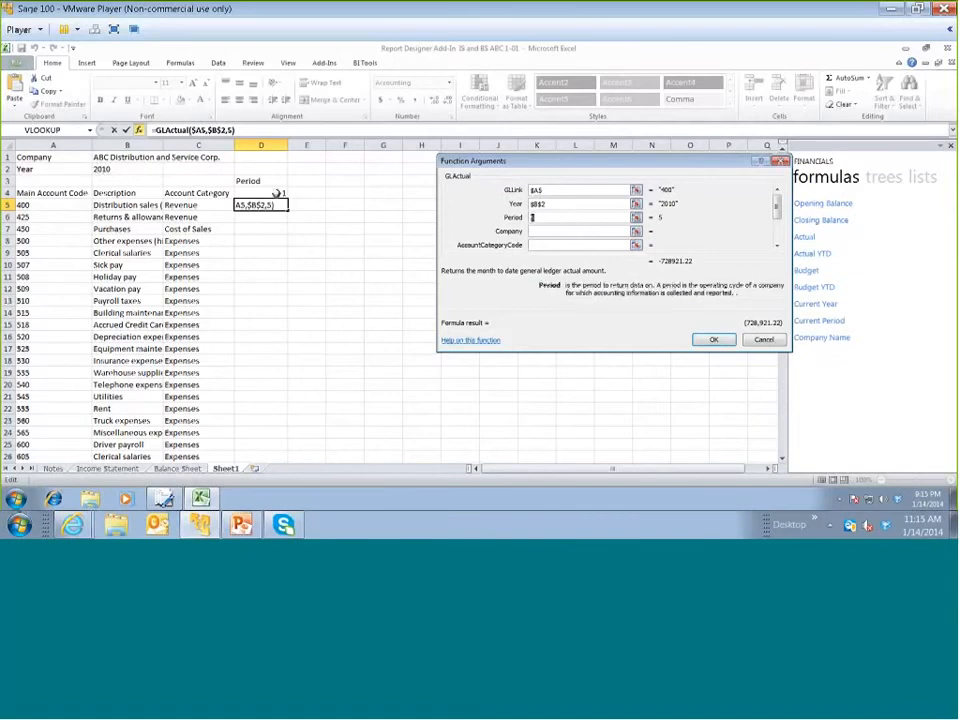
left_click(276, 193)
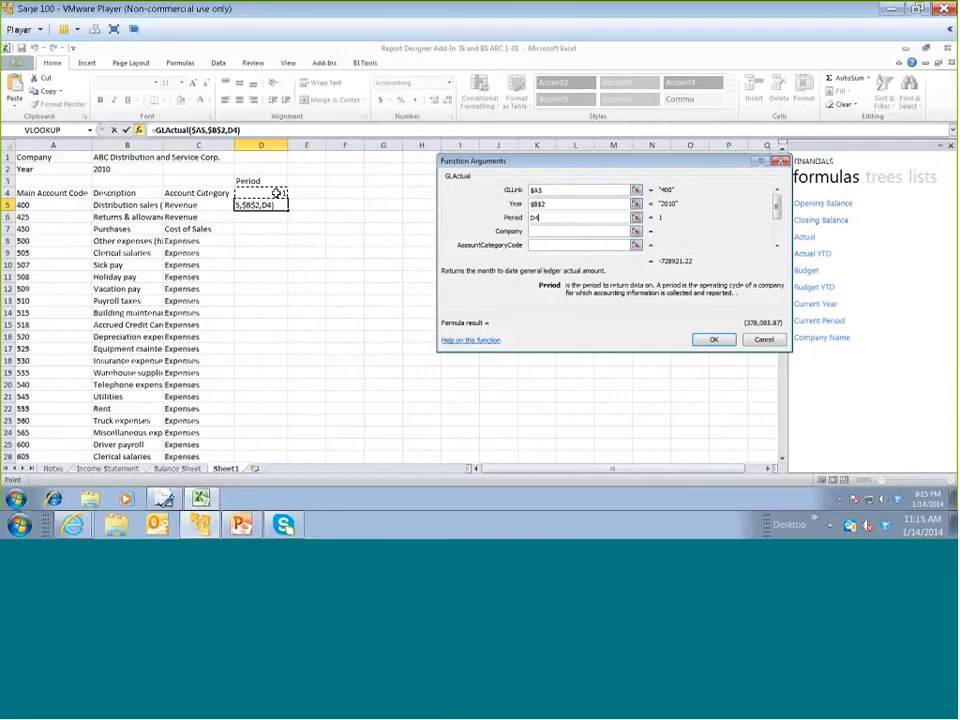
key("F4")
key("F4")
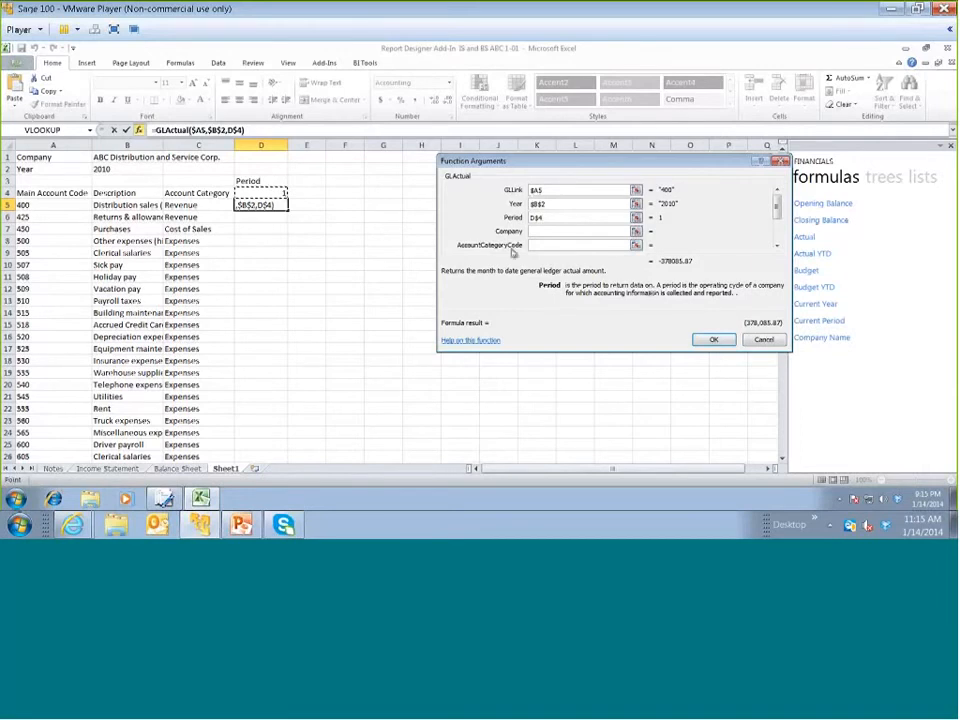
left_click(708, 341)
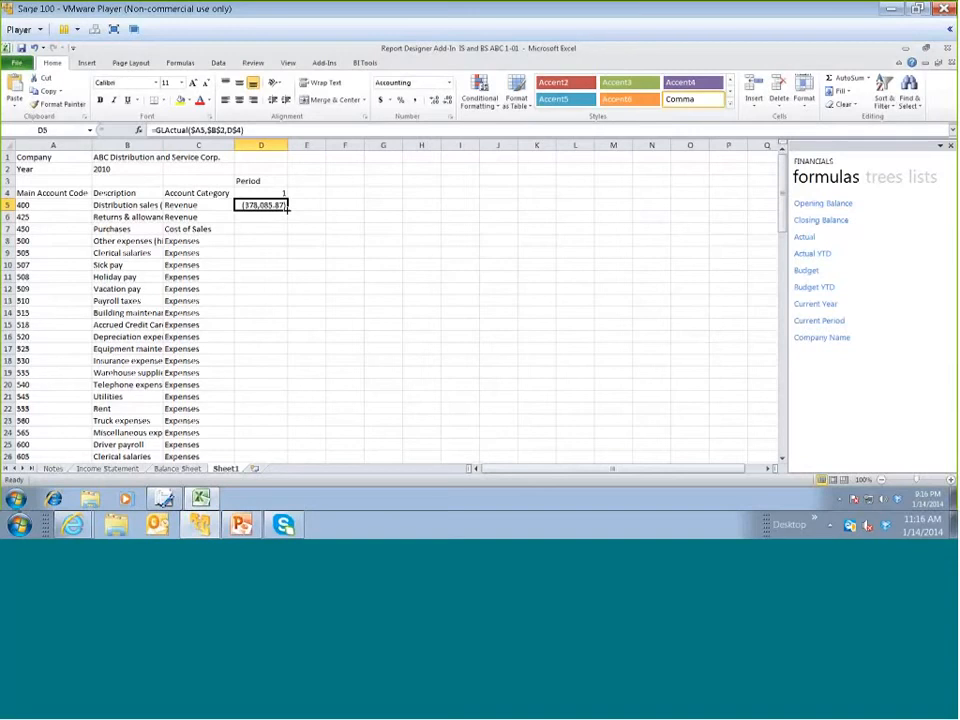
Fill the GLActual formula from D5 down column D to the last account row and check the filled rows
left_click_drag(288, 208, 288, 208)
double_click(288, 207)
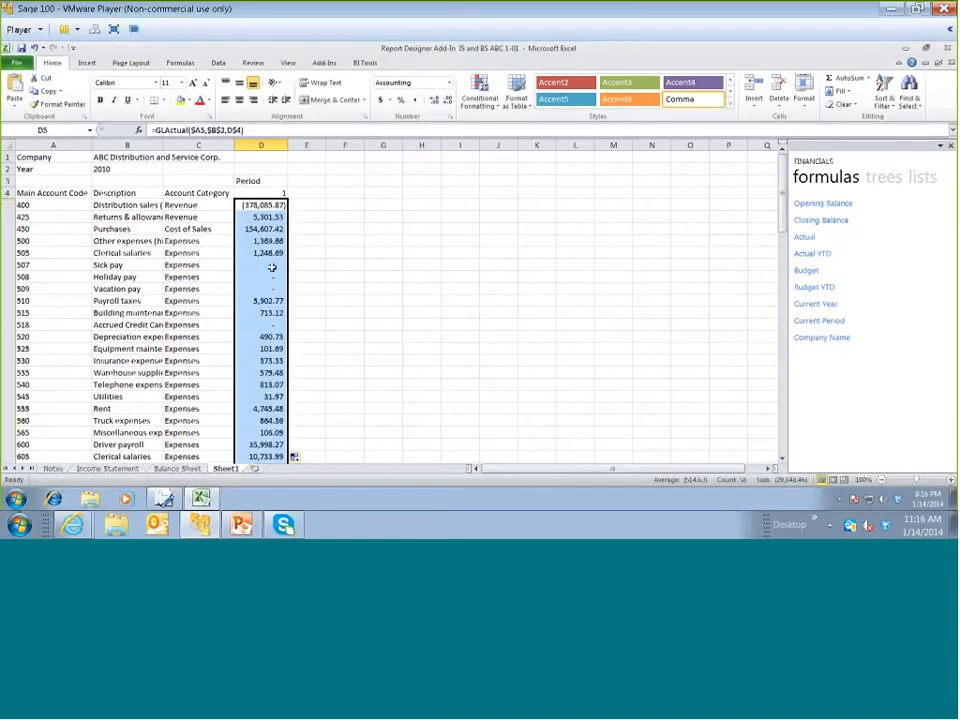
scroll(272, 268, "down", 2)
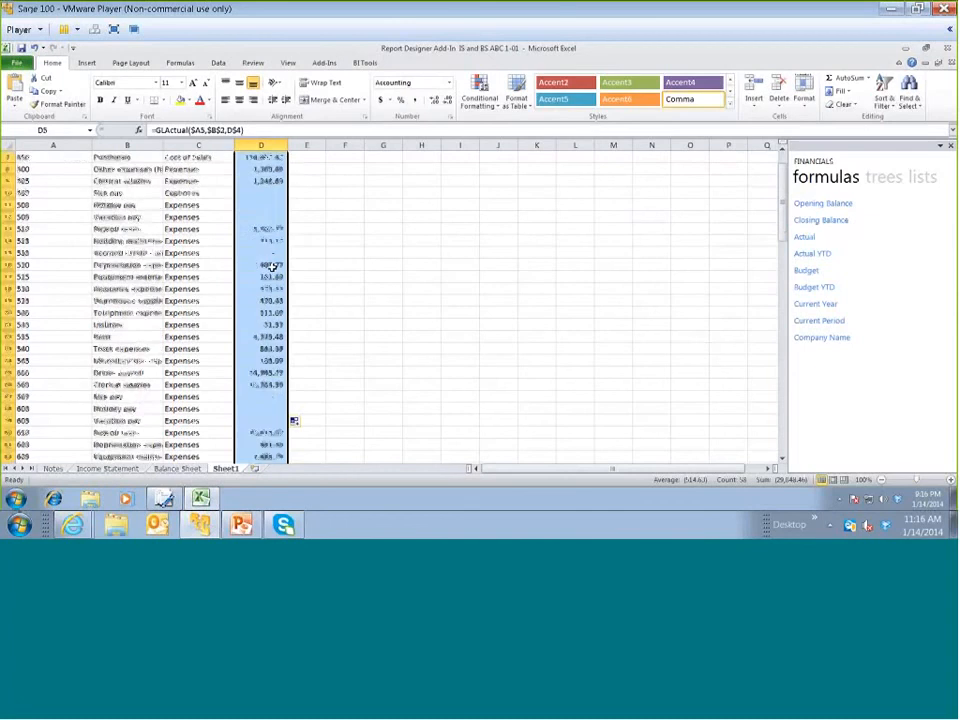
scroll(272, 268, "down", 3)
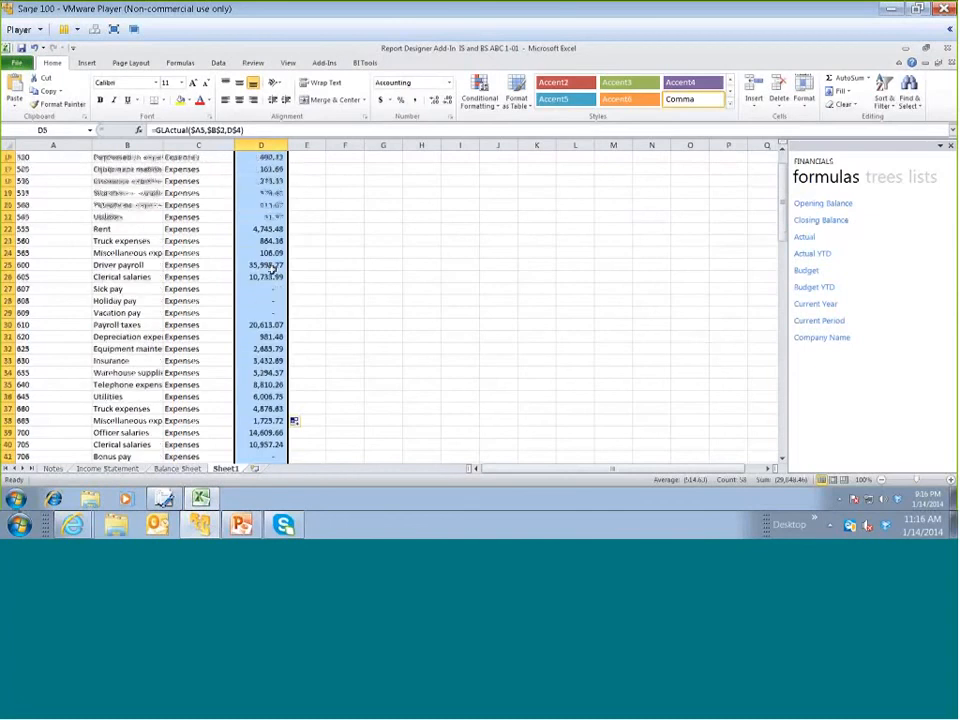
scroll(270, 268, "up", 5)
Reverse the sign of the two Revenue accounts by adding a minus sign before GLActual in cells D5 and D6
left_click(270, 205)
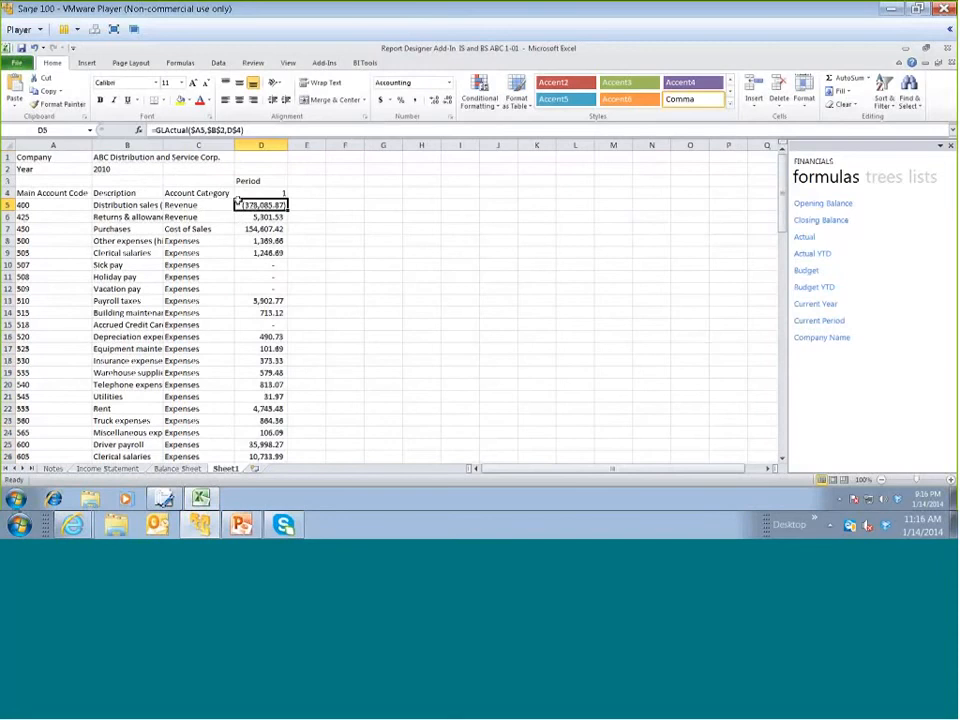
key("F2")
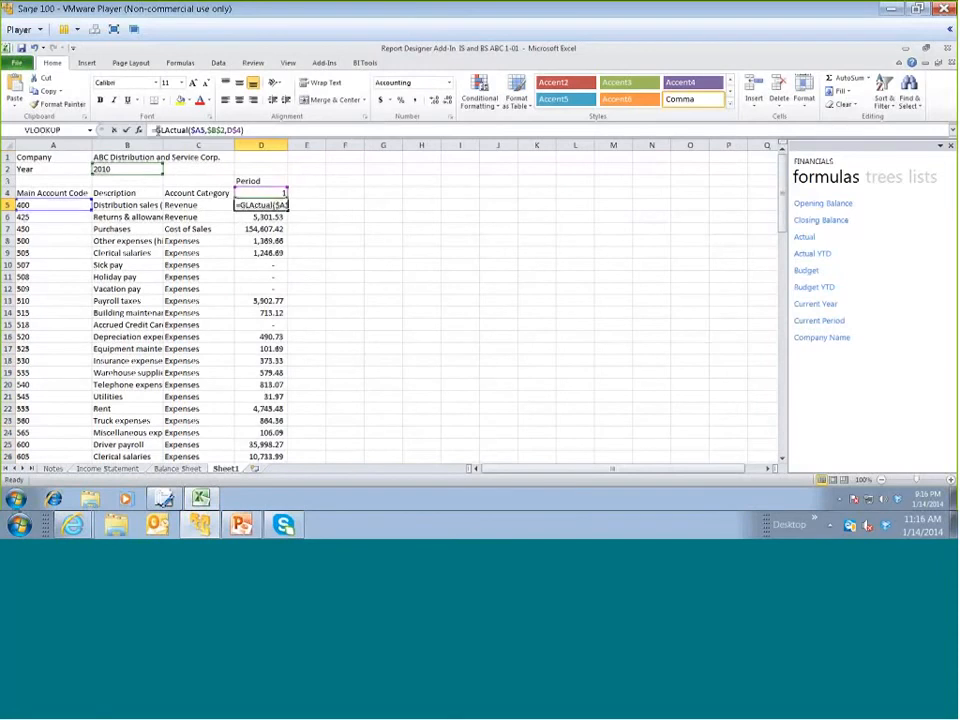
type("-")
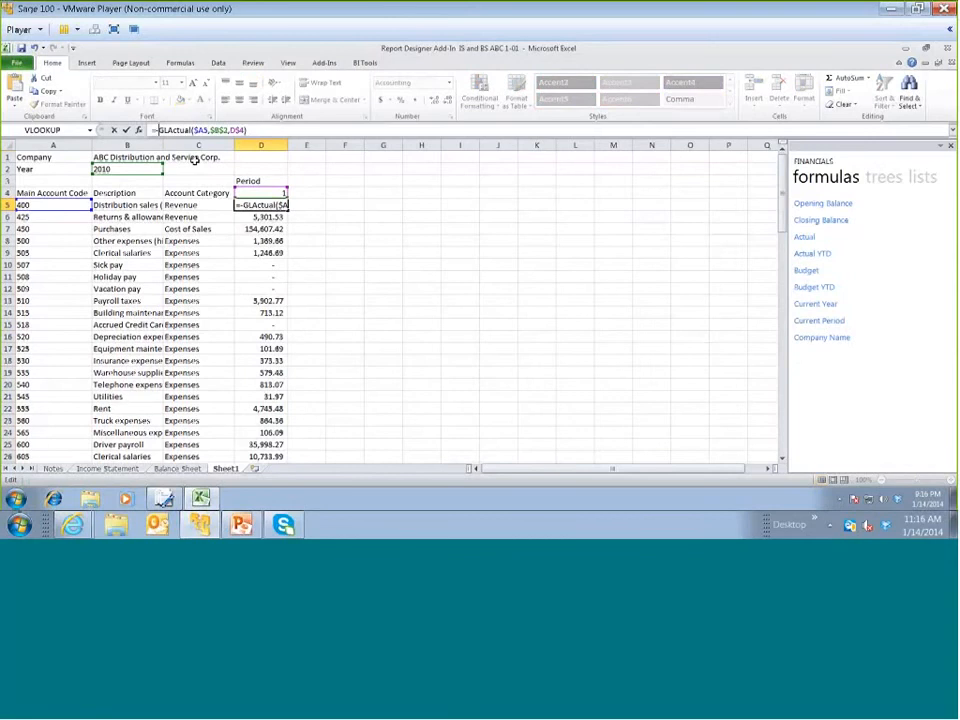
key("Return")
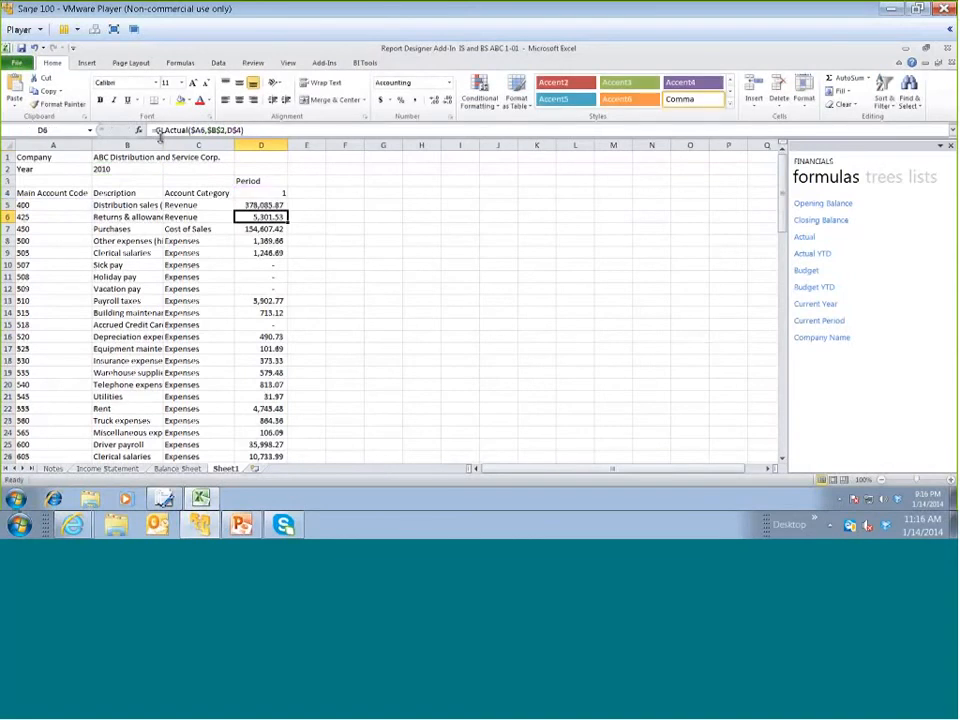
left_click(165, 131)
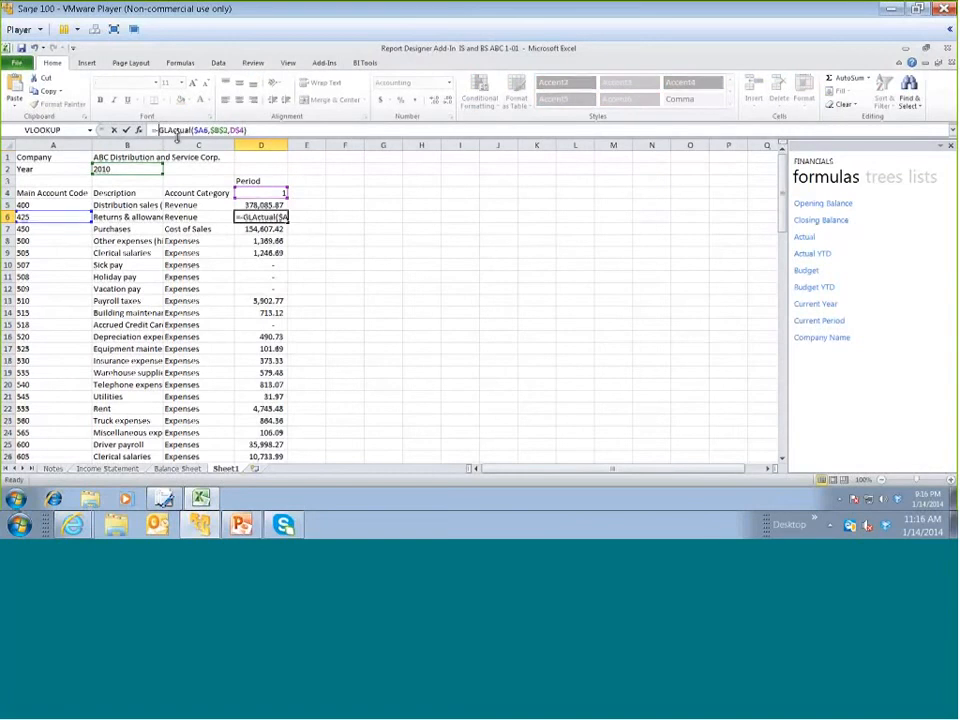
key("Return")
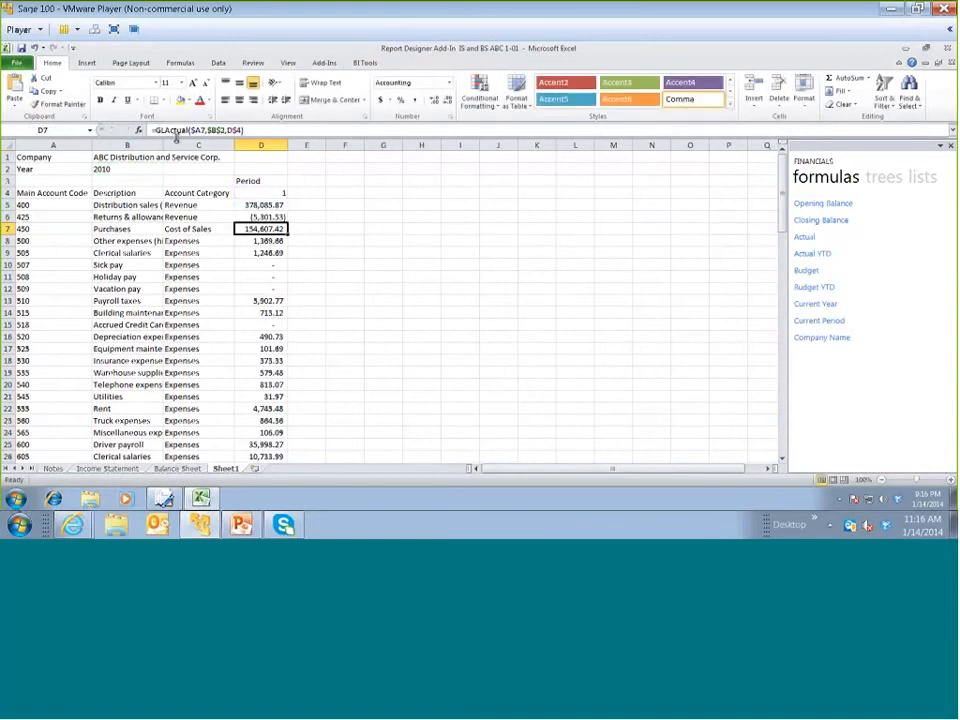
left_click(255, 218)
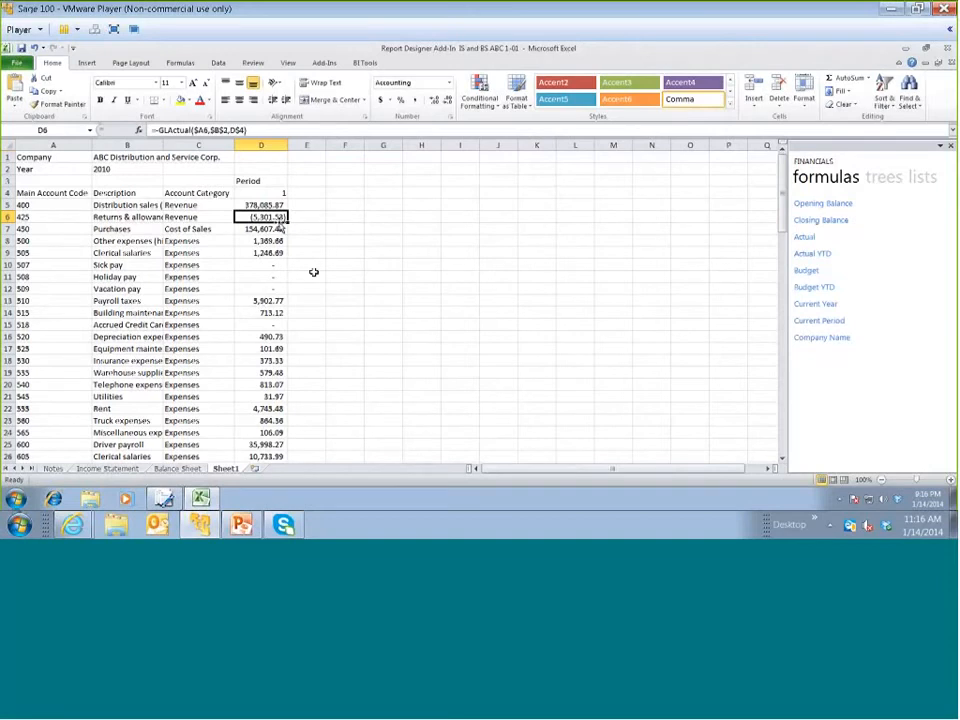
Fill the period column from D3 down to the last account row across columns E and F for periods 2 and 3
left_click_drag(259, 181, 349, 455)
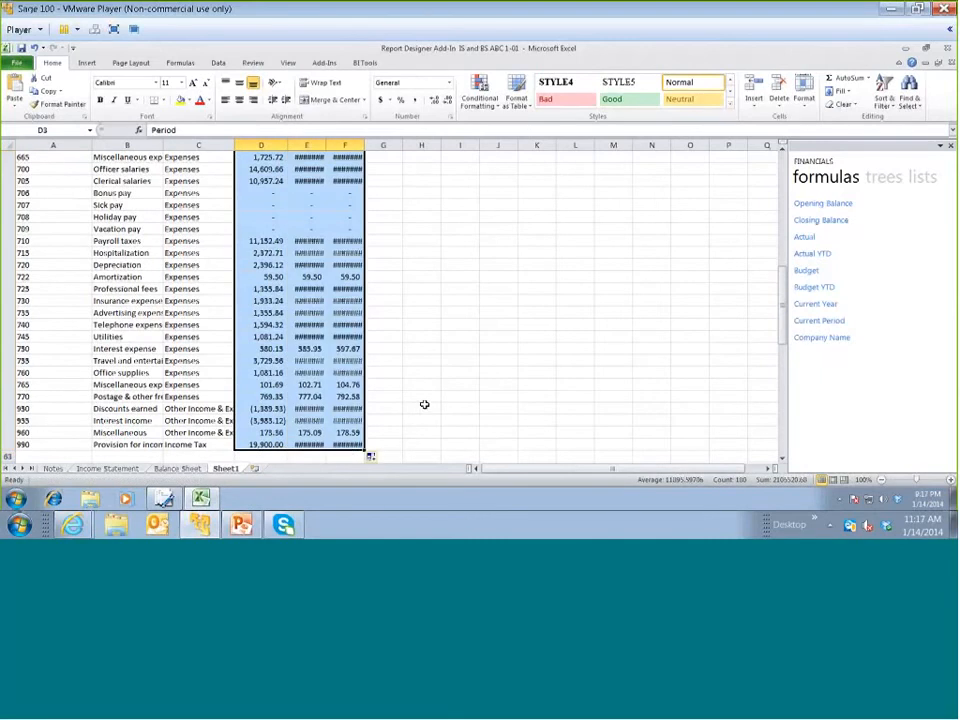
scroll(424, 404, "up", 13)
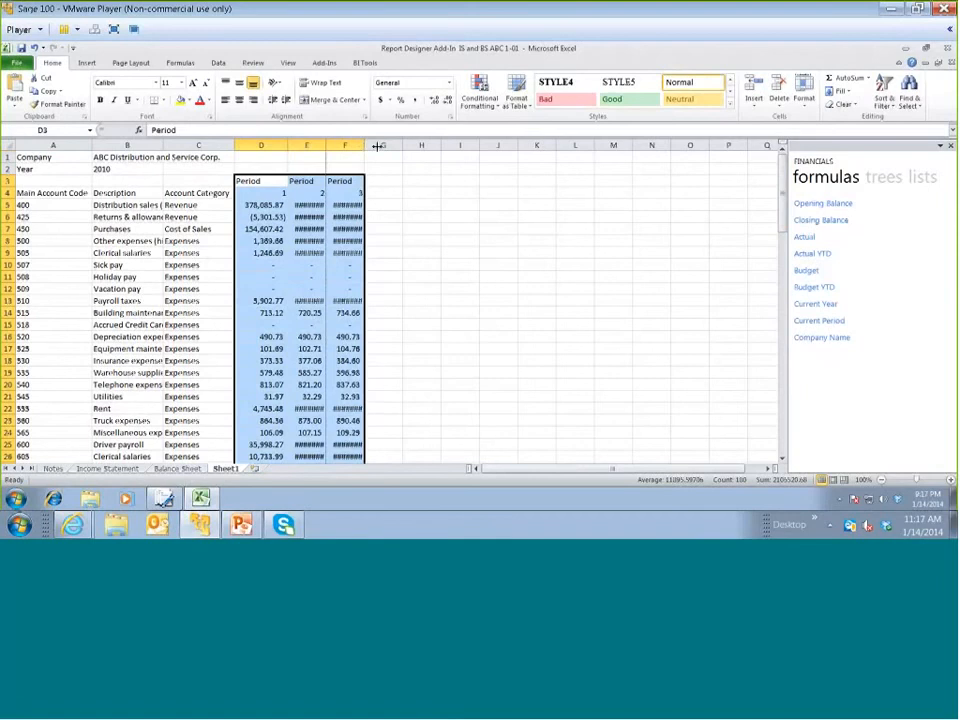
Widen columns D to F to fit the period amounts and check D5's formula against the period number in D4
left_click_drag(364, 145, 336, 145)
left_click(261, 205)
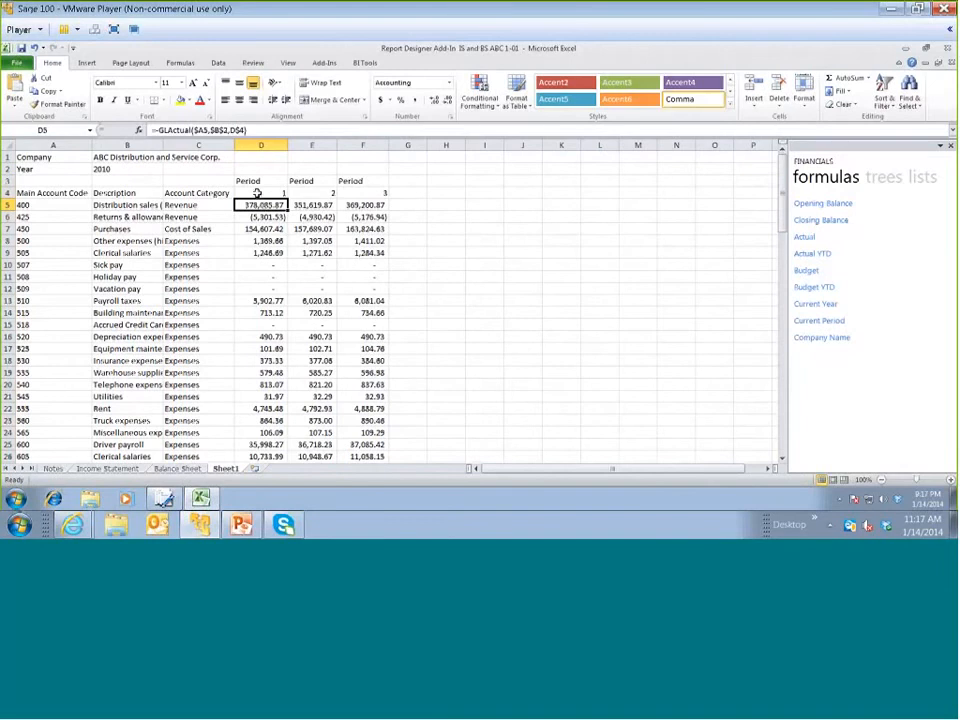
left_click(257, 193)
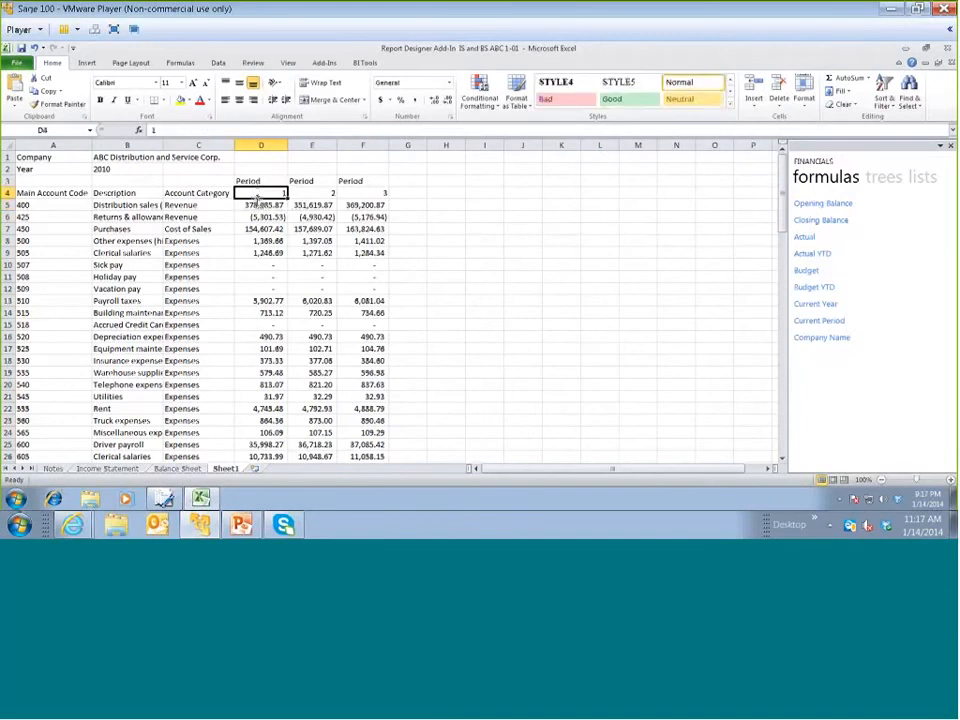
left_click(244, 204)
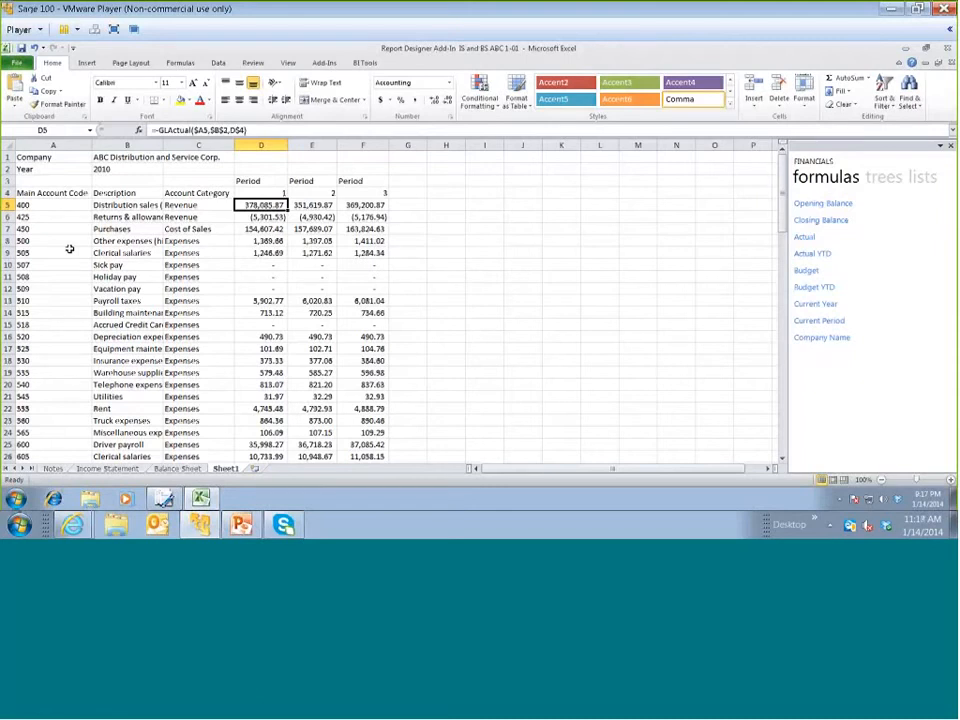
Insert two blank rows above account 400 and a blank column before the Description column
left_click(5, 204)
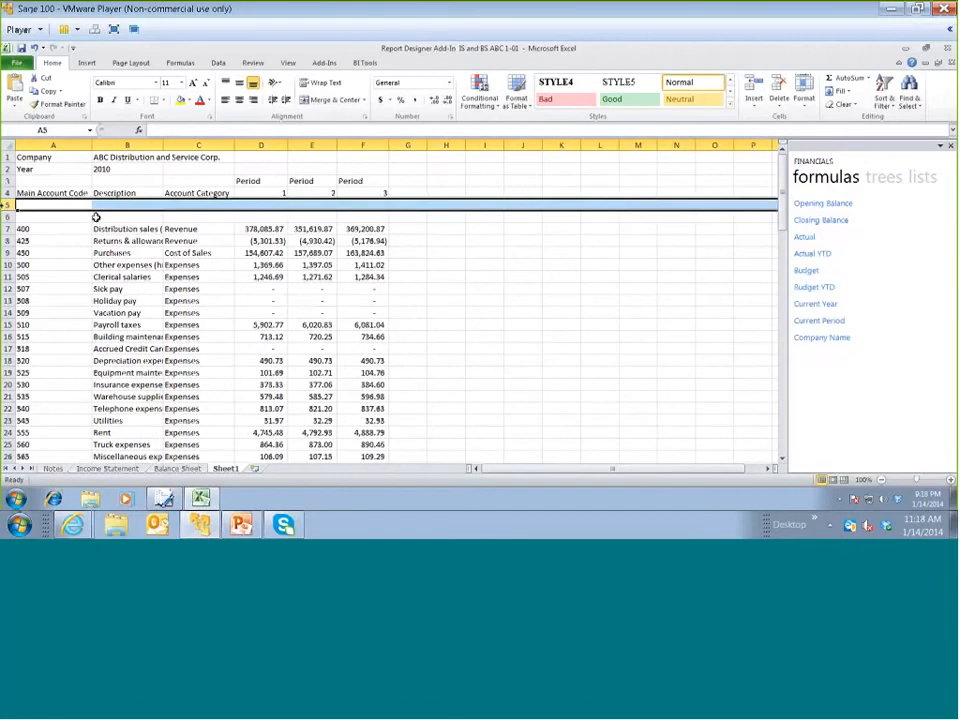
left_click(95, 216)
right_click(120, 146)
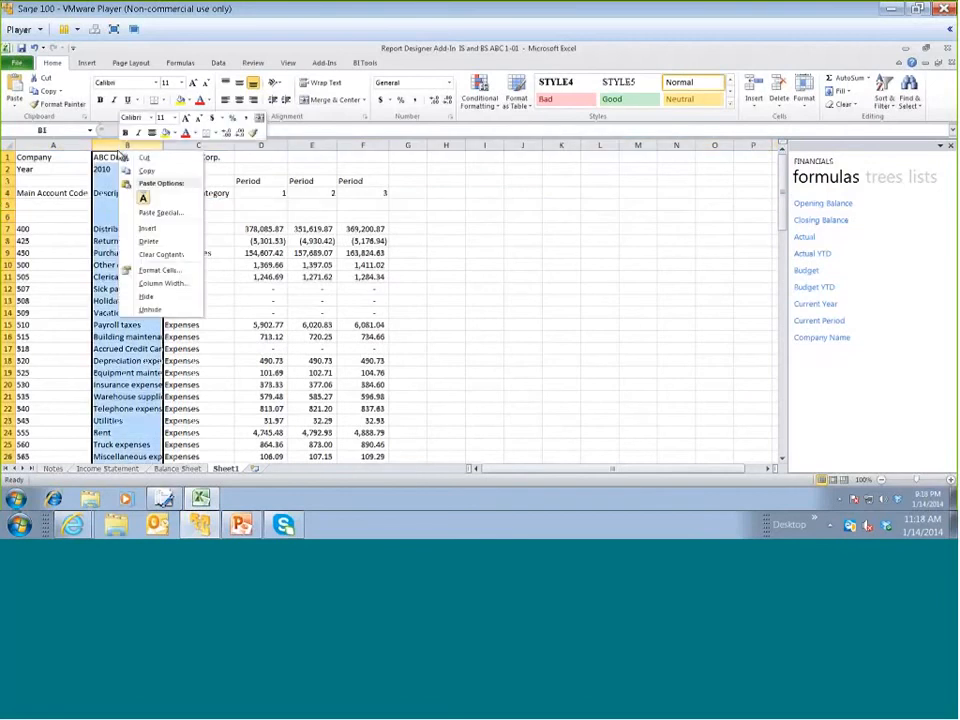
left_click(132, 228)
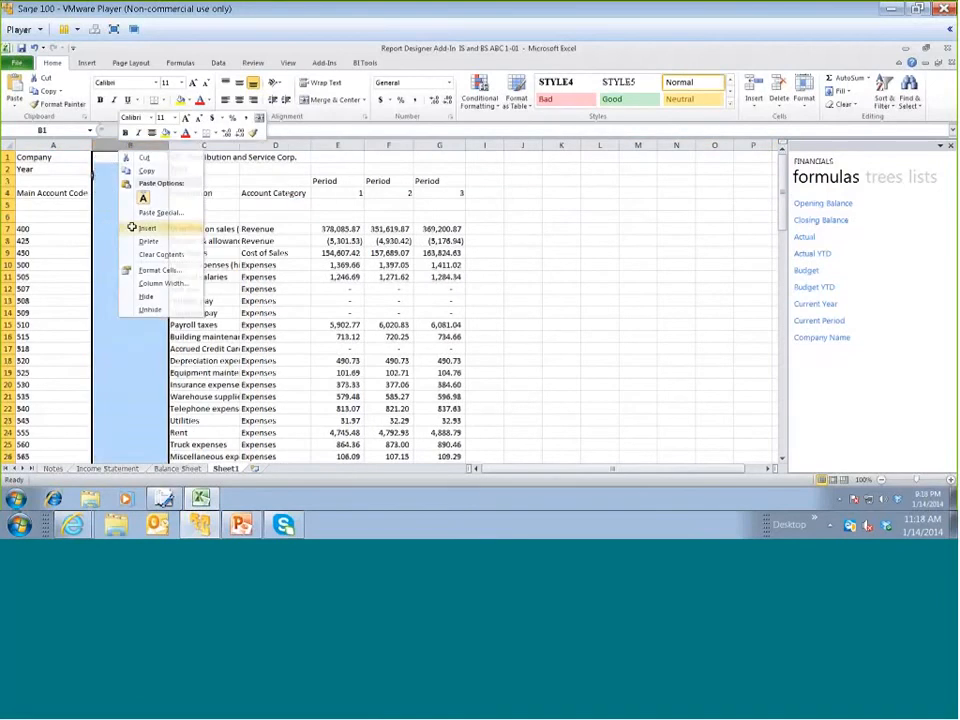
Move the Company and Year labels into B1:B2 and enter the bold heading SALES in B6
left_click_drag(64, 157, 135, 175)
key("Delete")
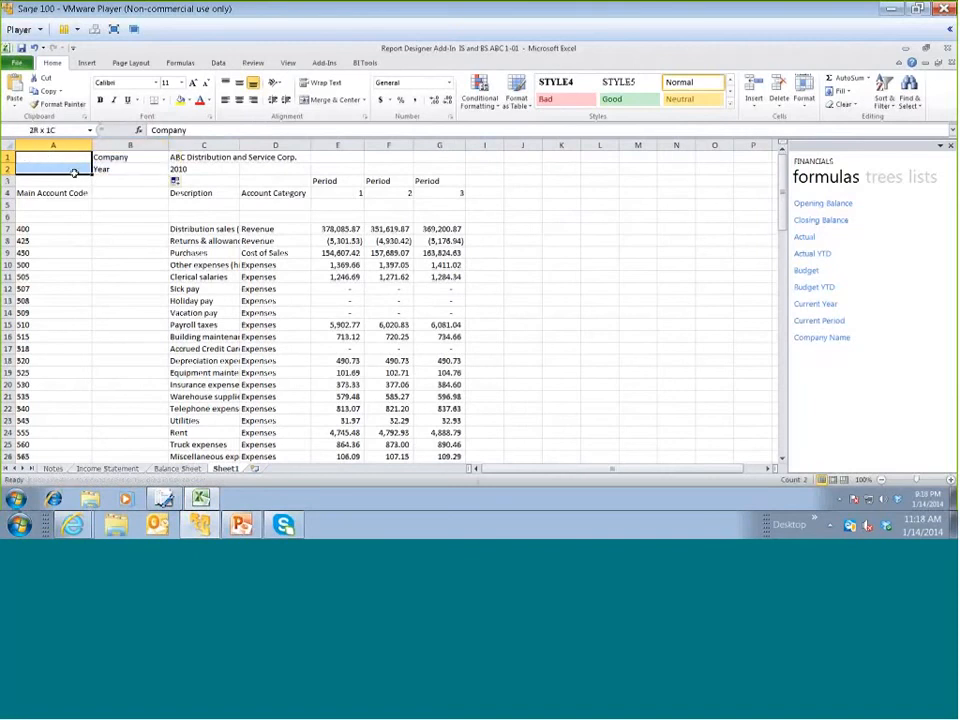
left_click(126, 216)
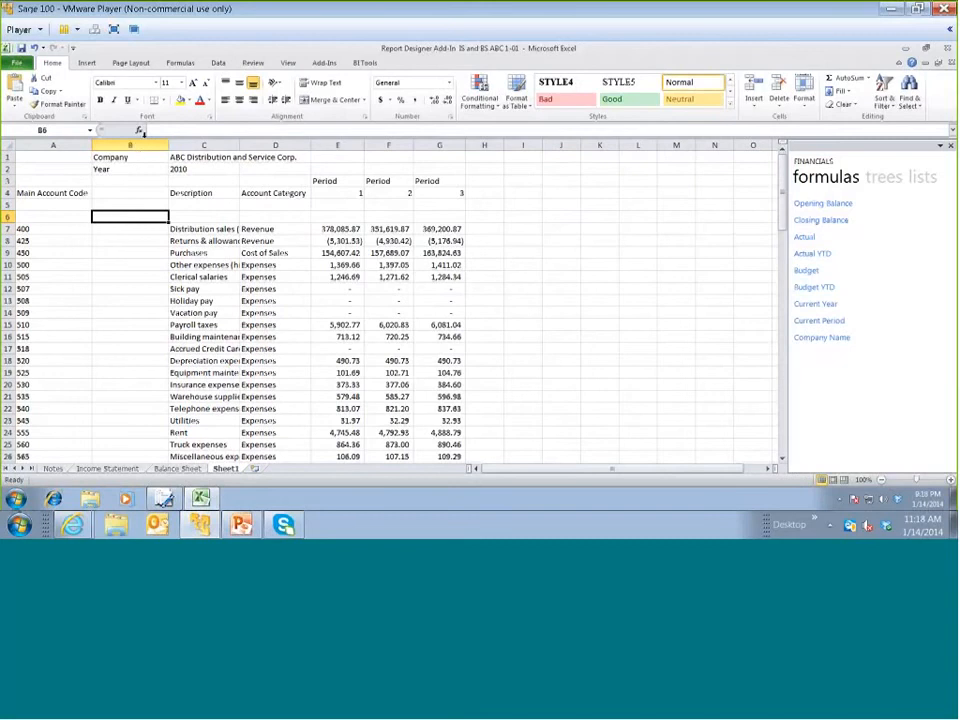
type("SALE")
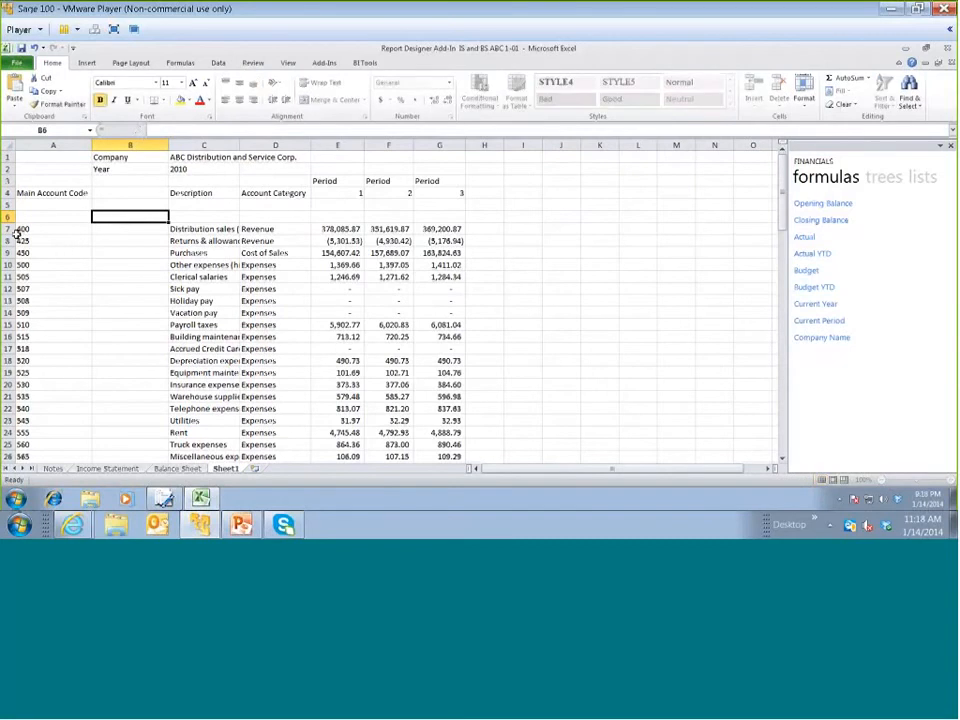
type("S")
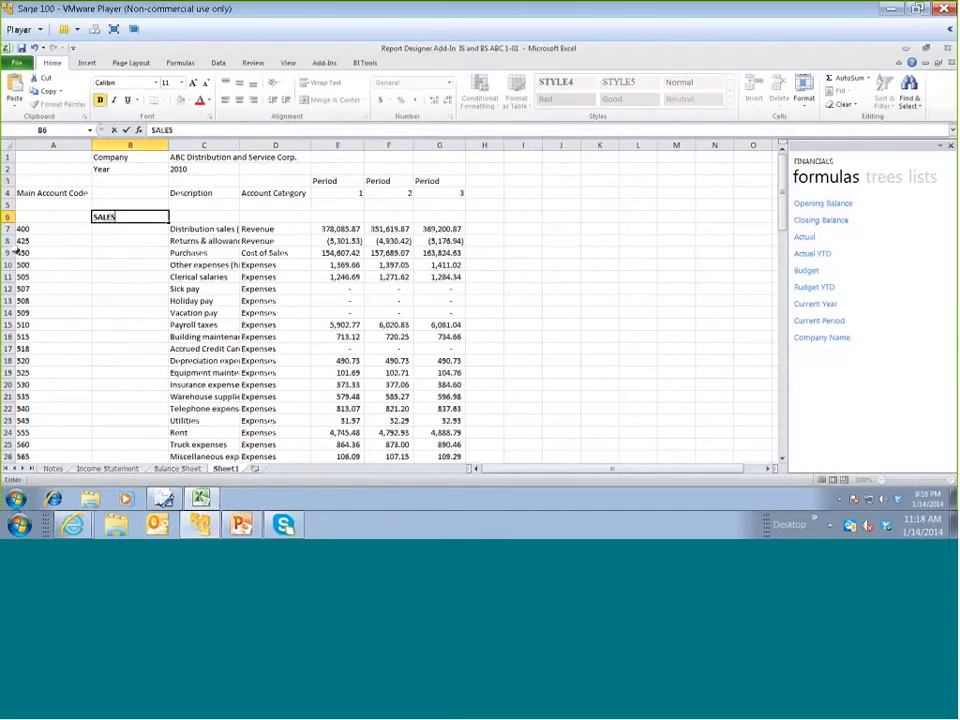
Insert two blank rows above account 450 to separate the Revenue accounts from Purchases
left_click(6, 253)
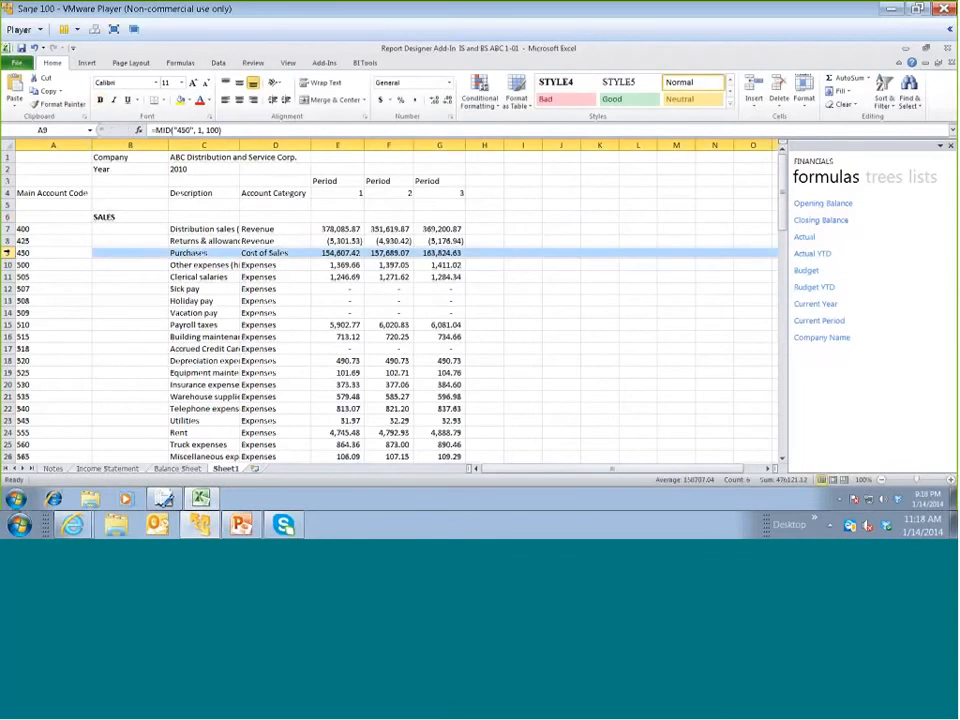
key("ctrl+plus")
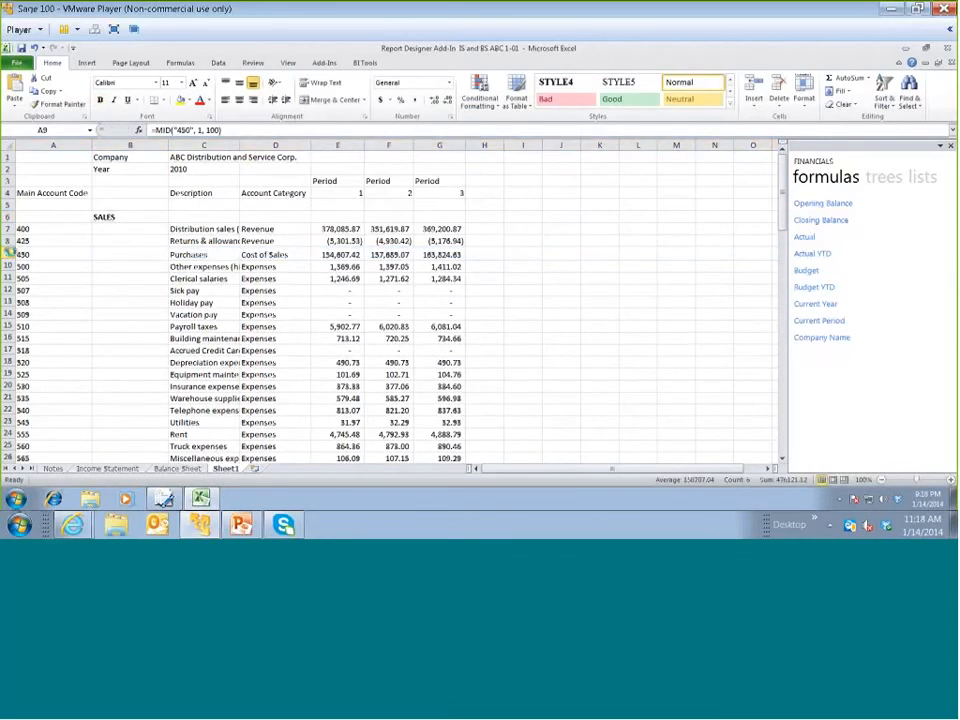
key("ctrl+plus")
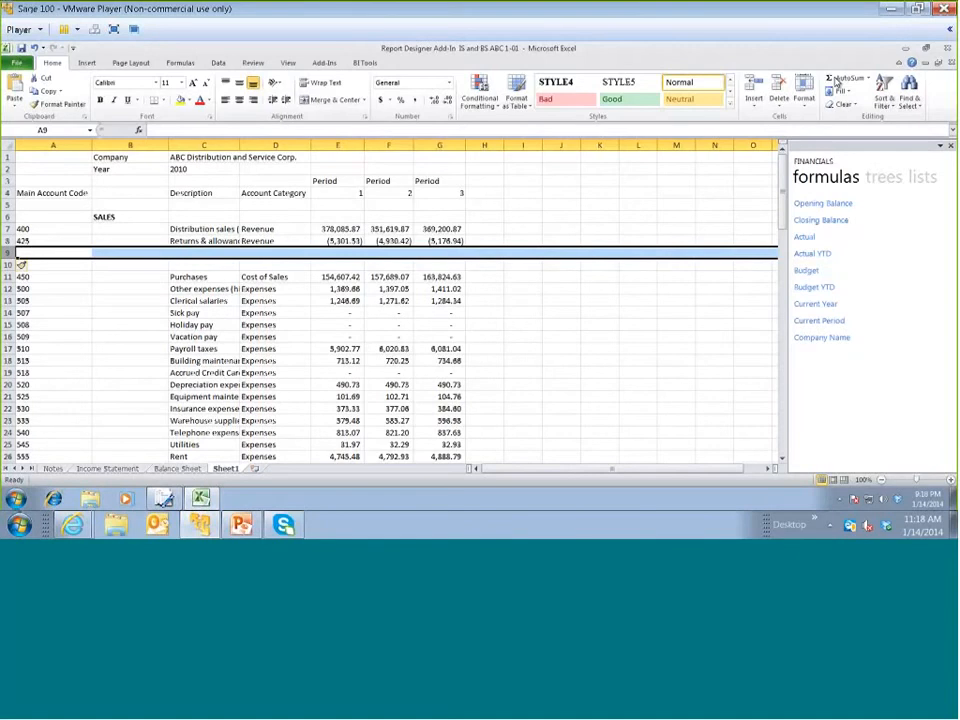
Total the two Revenue accounts in E9 with =SUM(E7:E8) and fill the formula across to G9
left_click(836, 82)
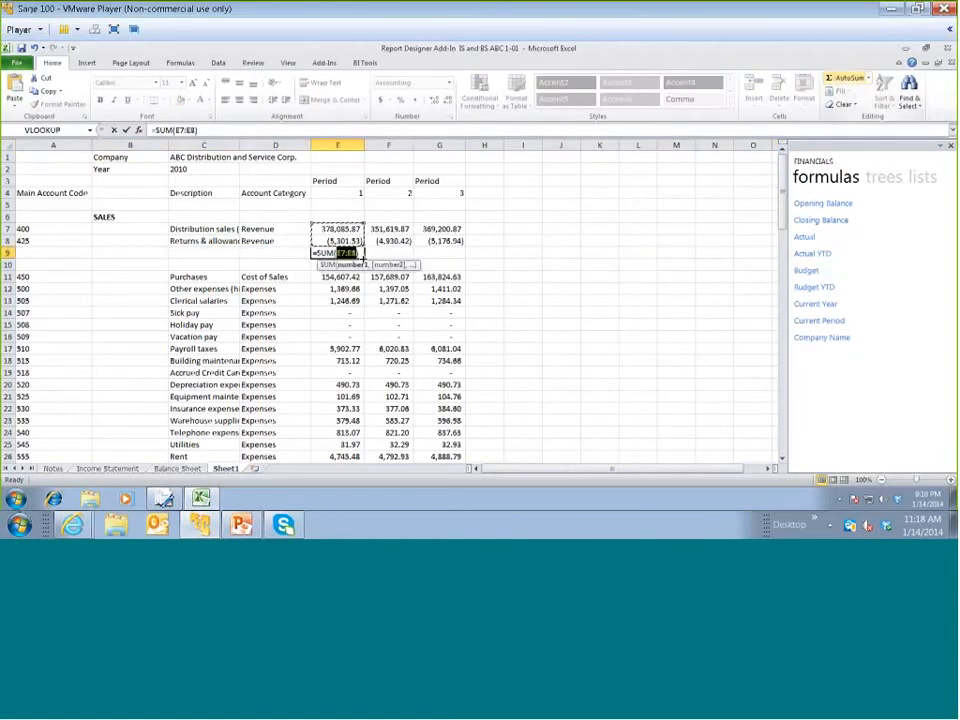
left_click(363, 258)
left_click_drag(363, 258, 462, 257)
Format the sales totals in E9:G9 as bold with a top border
left_click(100, 100)
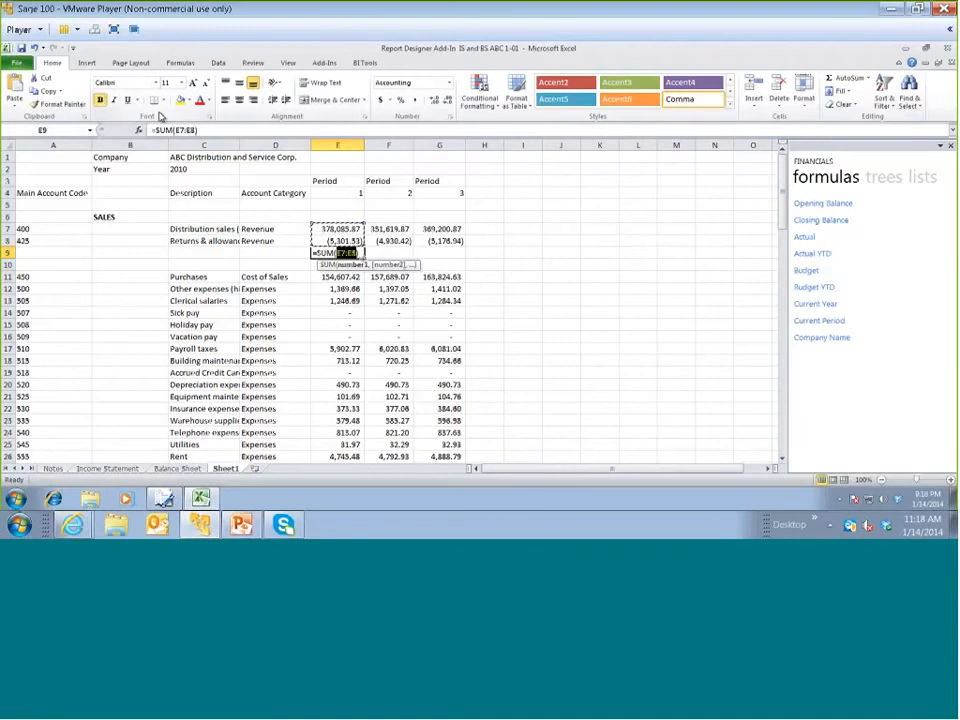
left_click(164, 100)
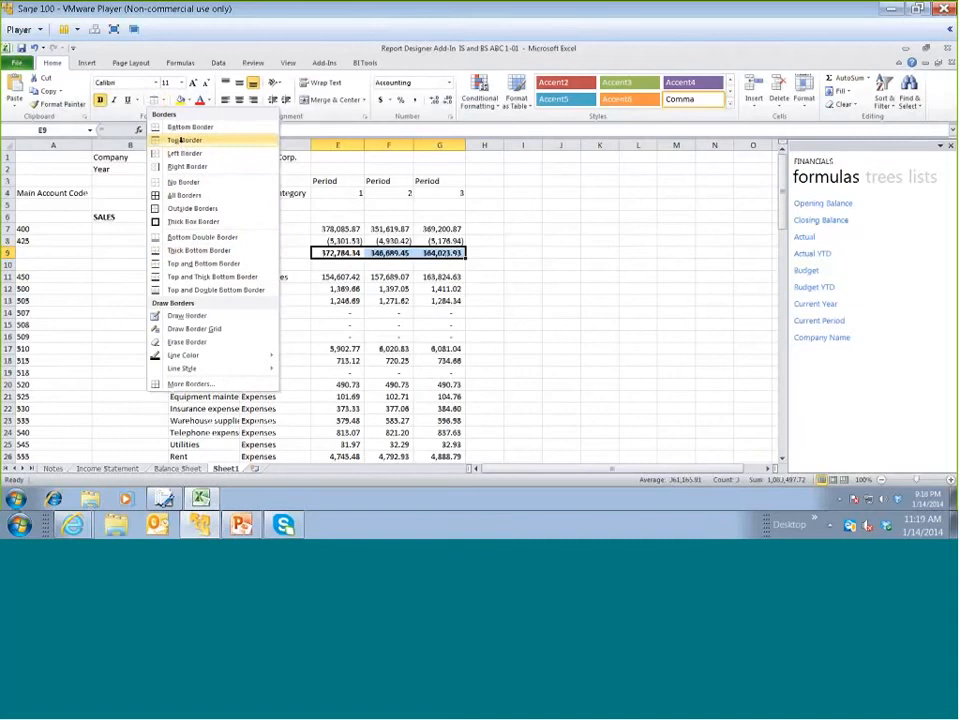
left_click(184, 140)
Enter the bold heading COST OF SALES in B10 and insert two blank rows above account 500
left_click(146, 266)
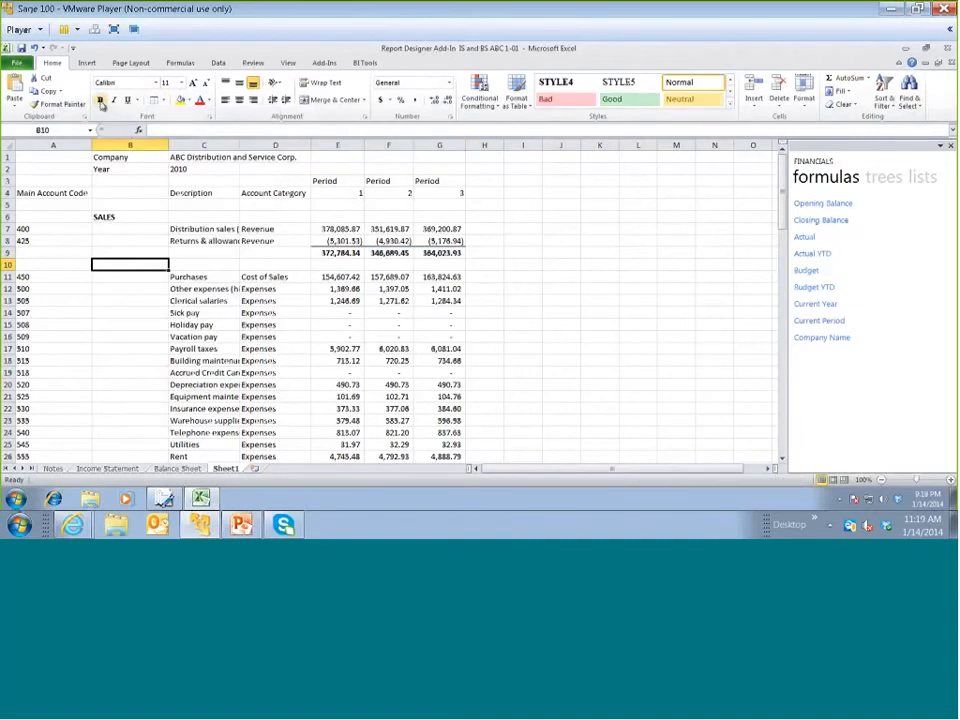
type("COST OF SALES")
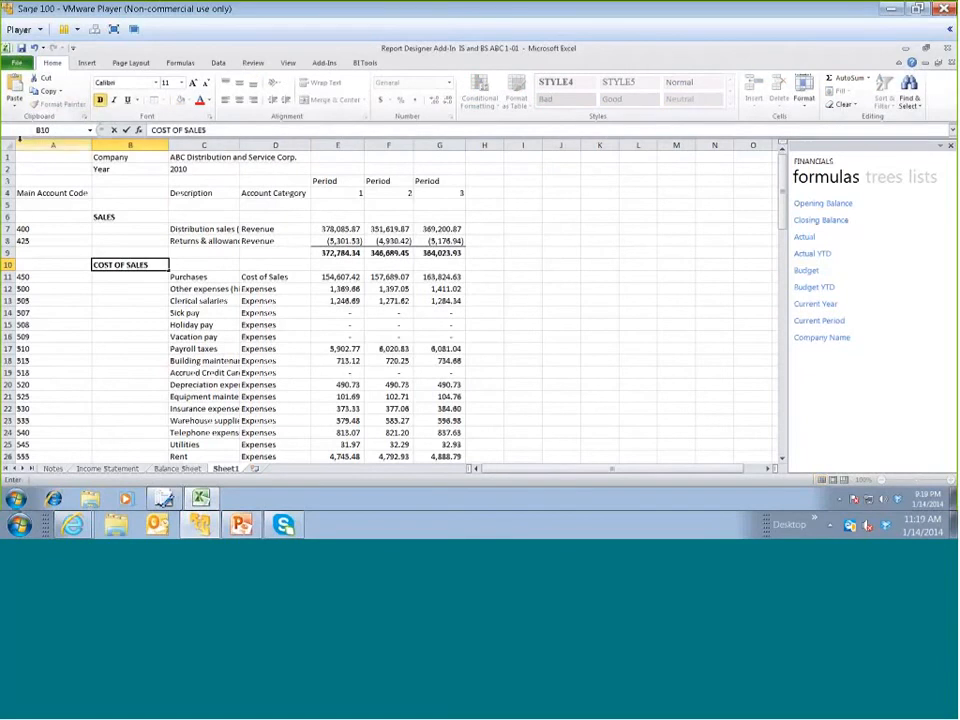
left_click(8, 289)
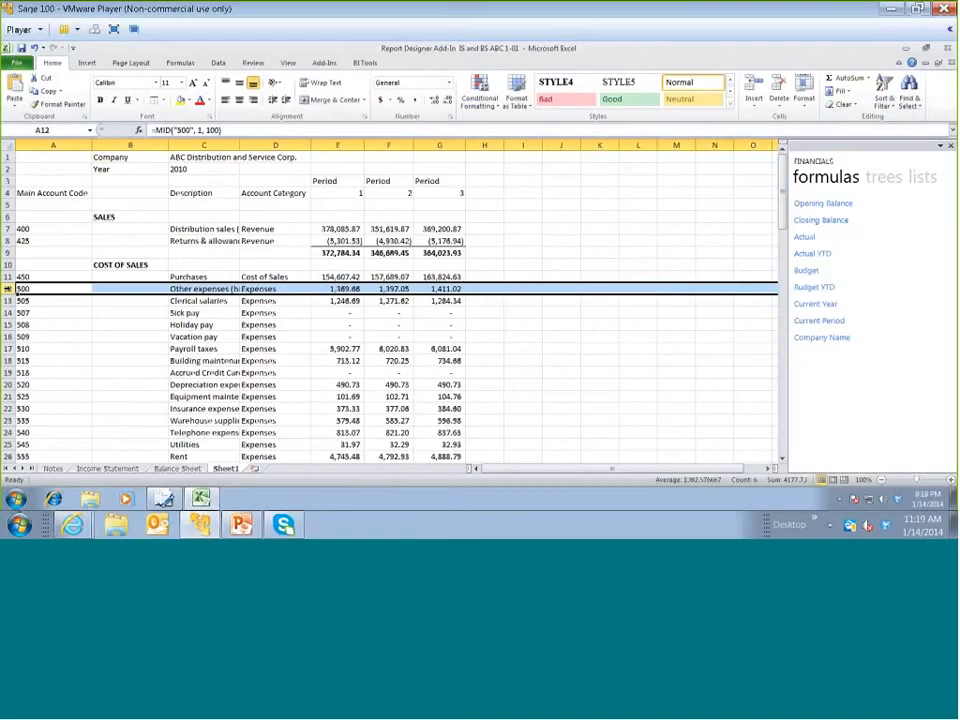
key("ctrl+shift+plus")
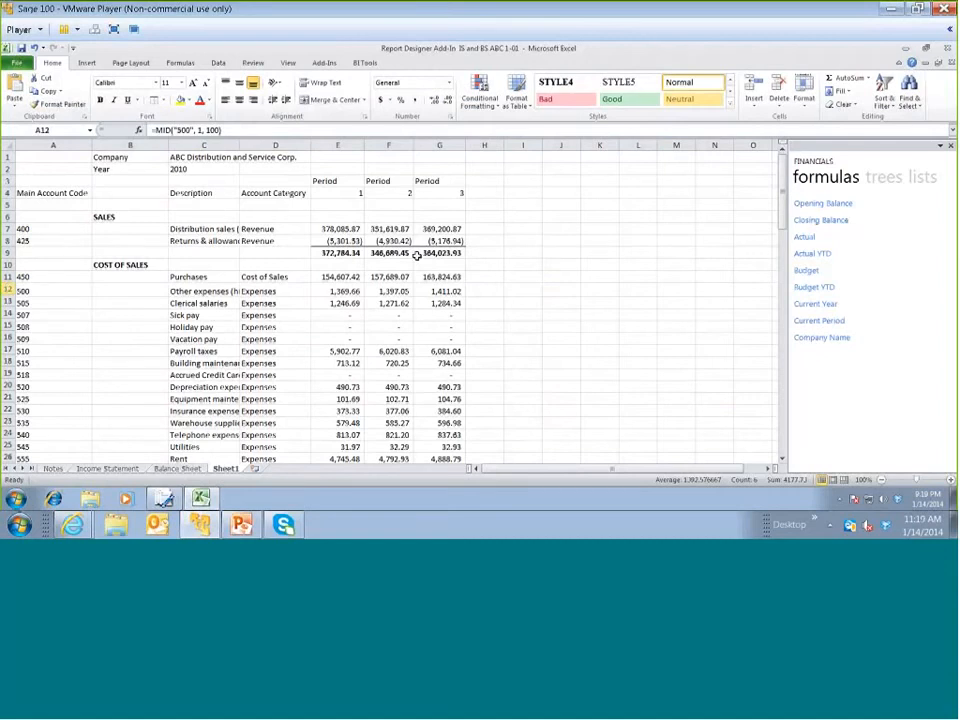
key("ctrl+plus")
key("ctrl+plus")
Total cost of sales in E12:G12 in bold with a top border, and insert two more blank rows at row 13
left_click(338, 289)
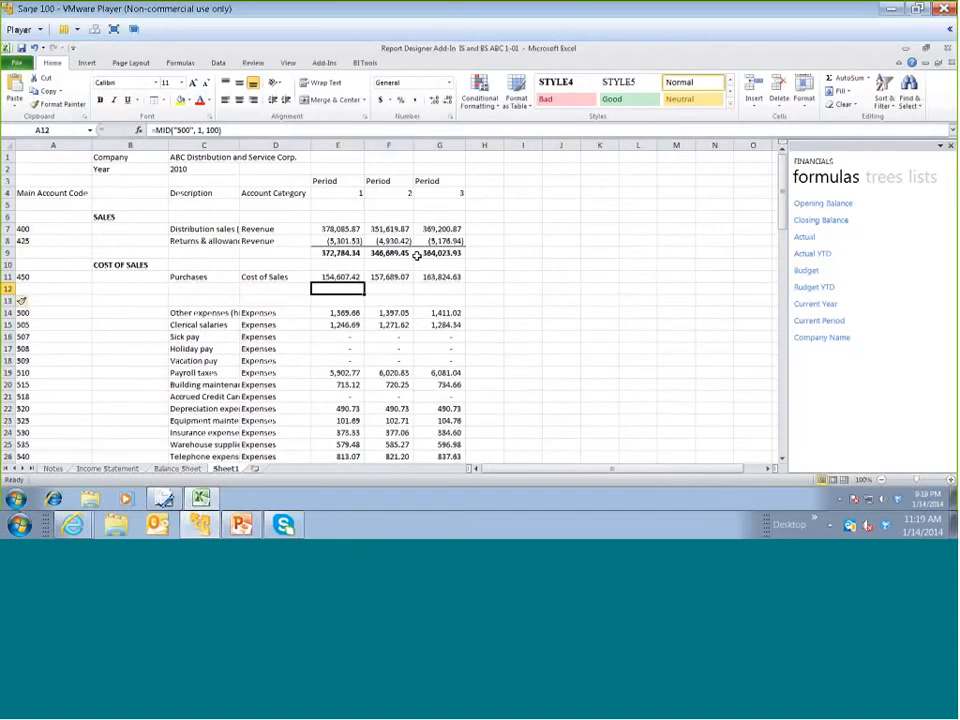
left_click_drag(364, 294, 446, 296)
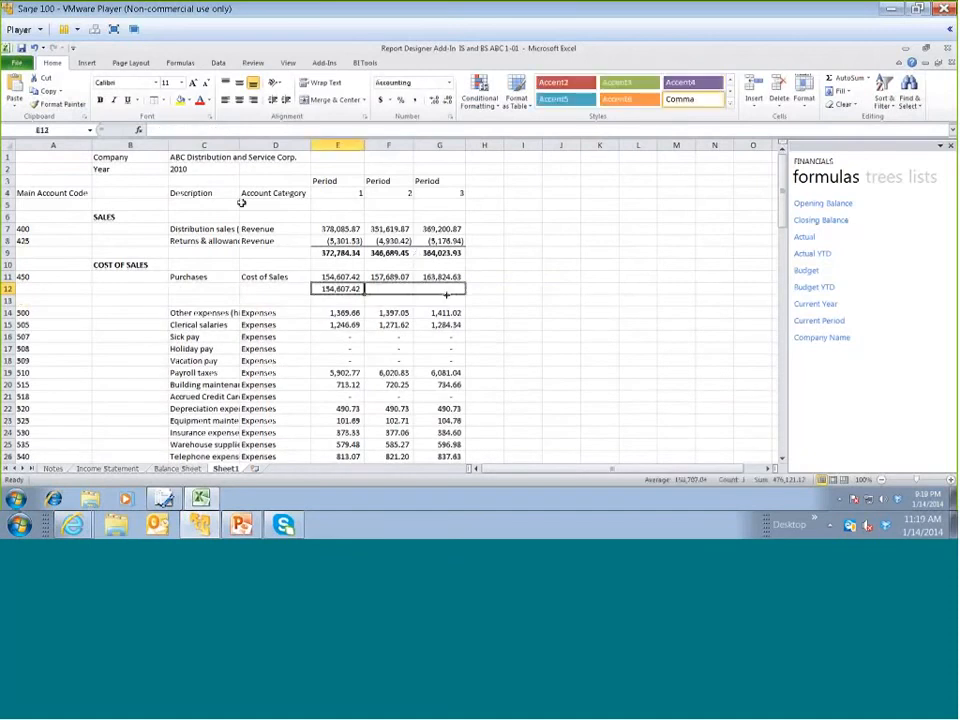
left_click(9, 300)
key("ctrl+plus")
key("ctrl+plus")
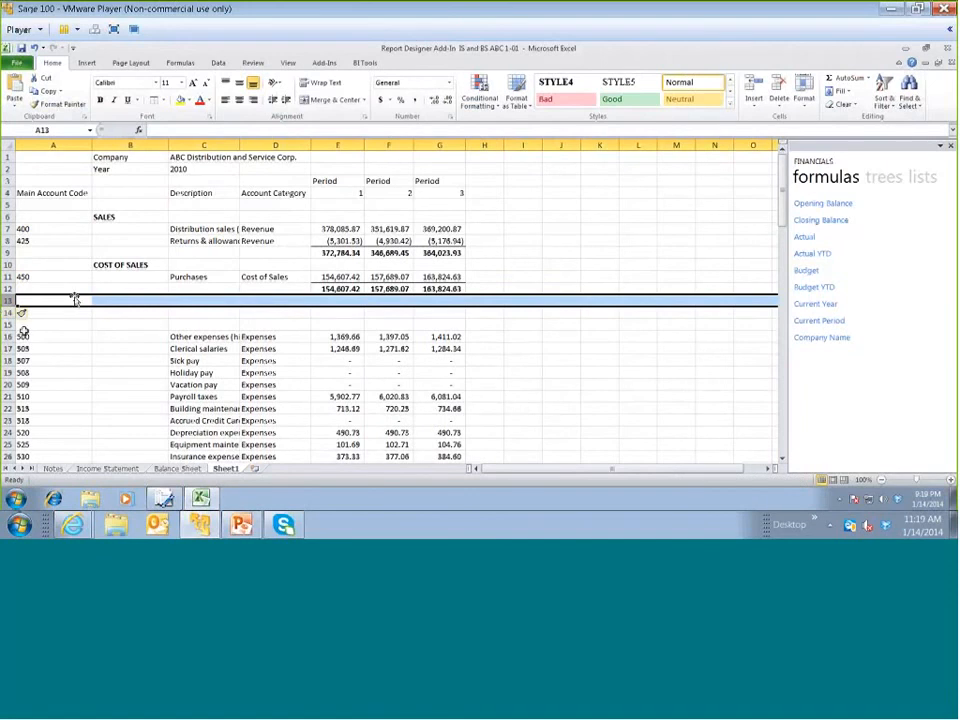
Enter the bold label GROSS PROFIT in C14
left_click(138, 317)
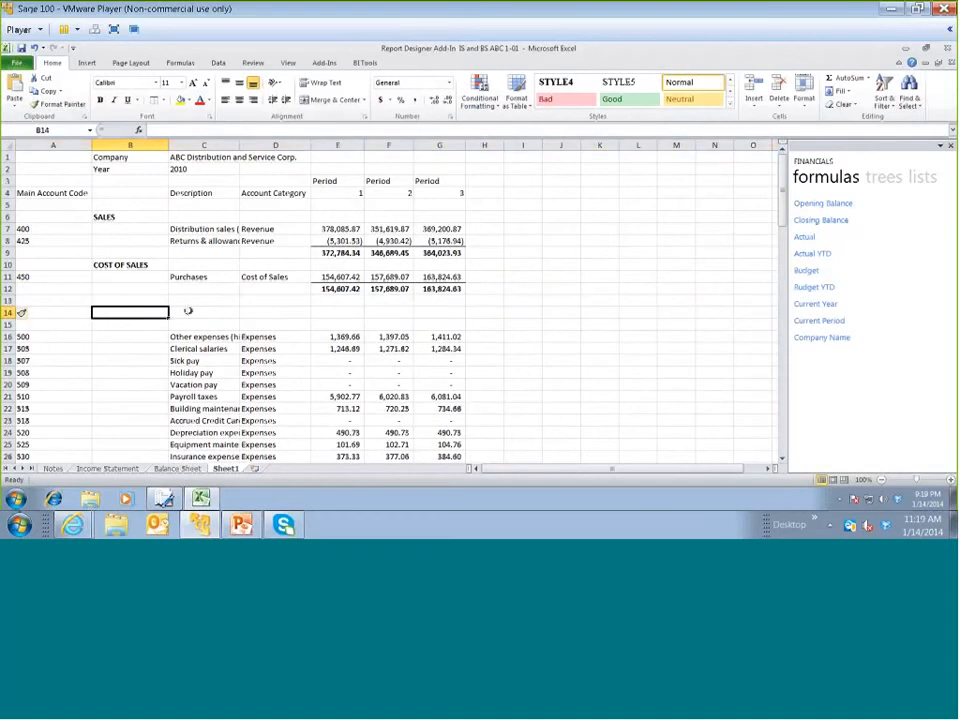
left_click(188, 311)
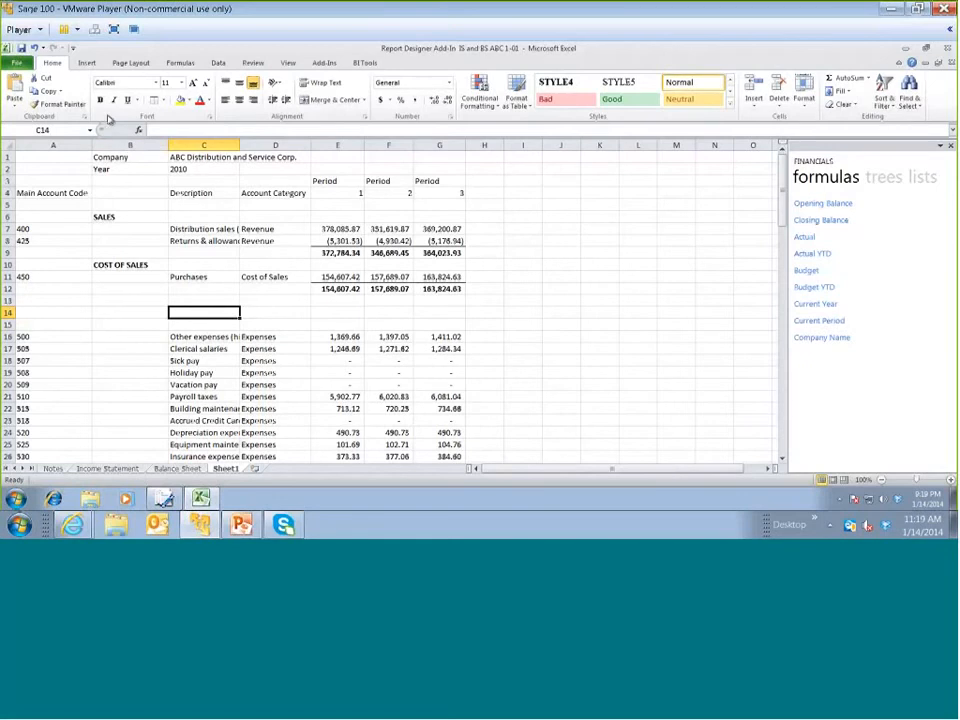
type("GROSS P")
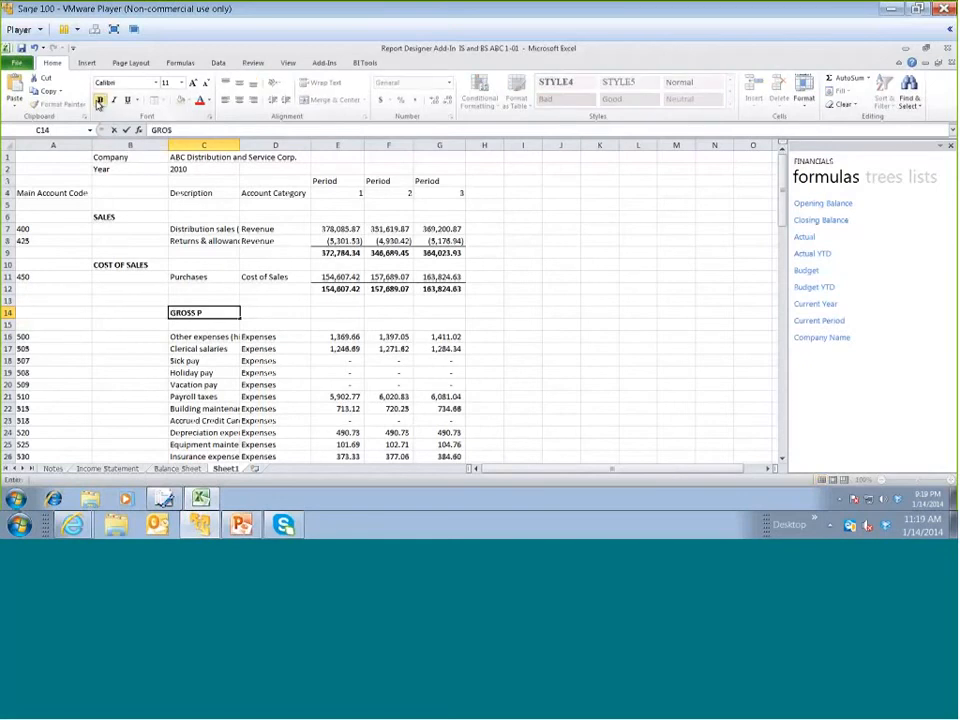
type("ROFIT")
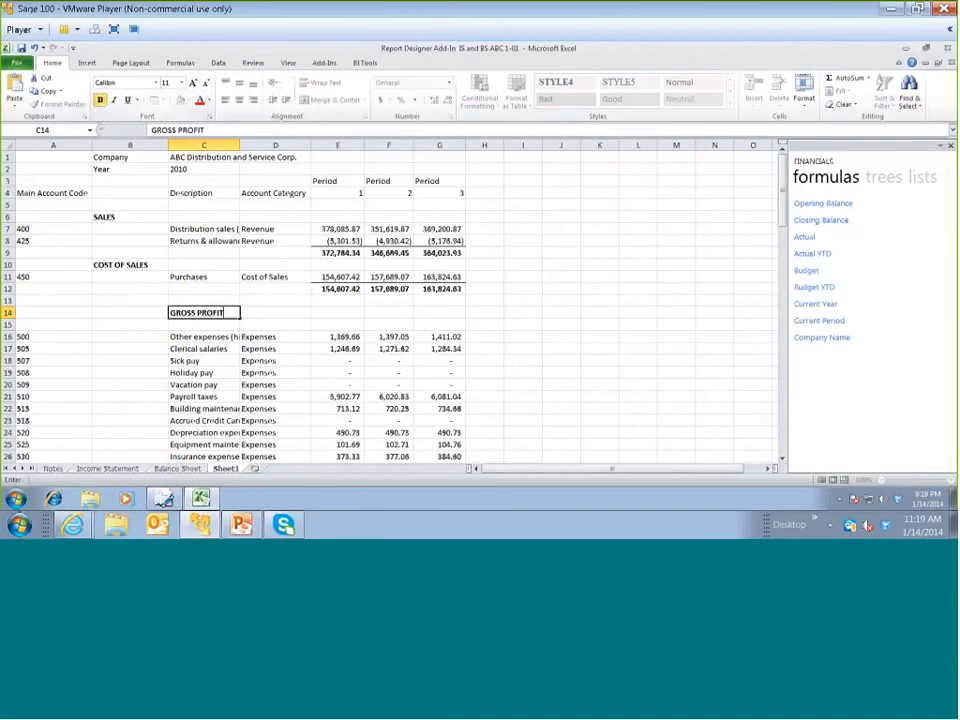
Calculate gross profit in E14 as =SUM(E9)-E12 and fill the formula across to G14
left_click(330, 312)
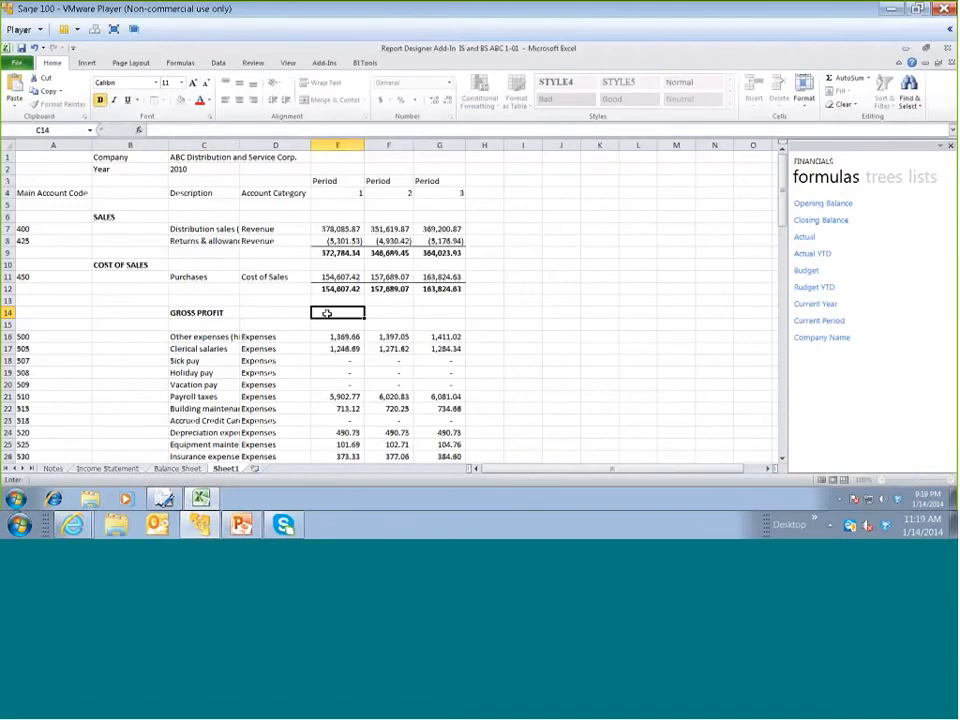
left_click(843, 78)
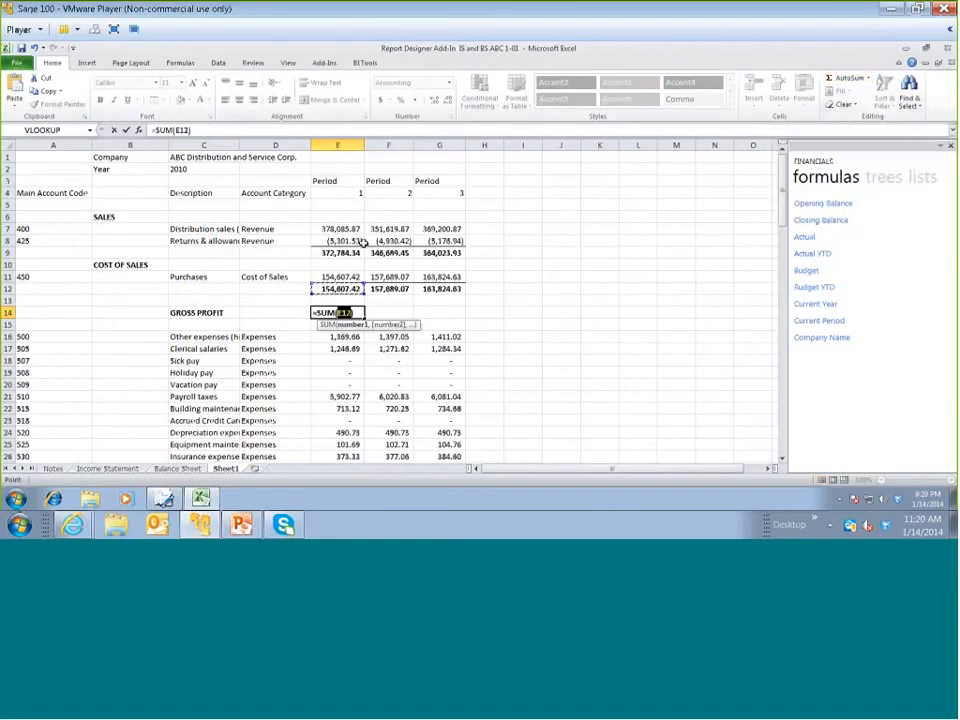
left_click(345, 252)
type("-")
left_click(323, 288)
key("Return")
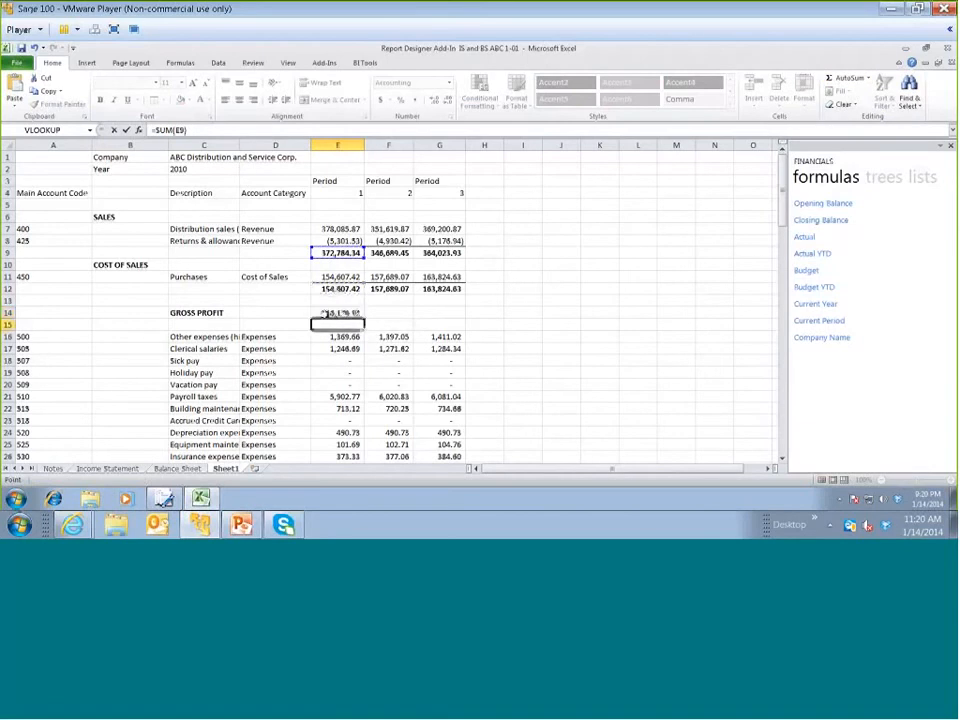
left_click(323, 313)
left_click_drag(365, 319, 455, 319)
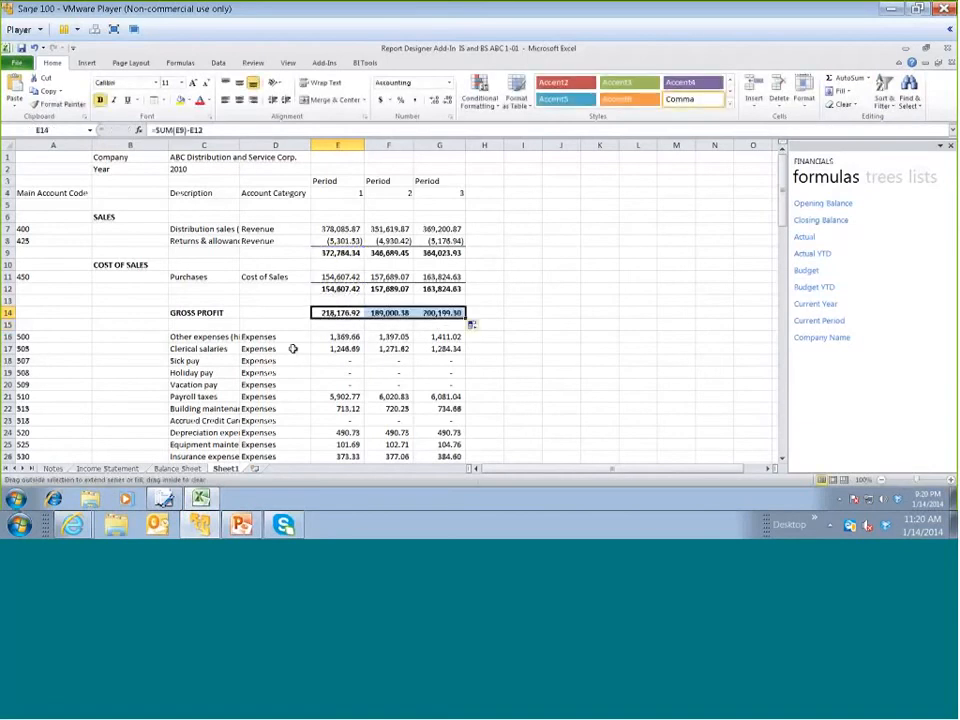
Insert one blank row above account 500, at row 16
scroll(293, 348, "down", 1)
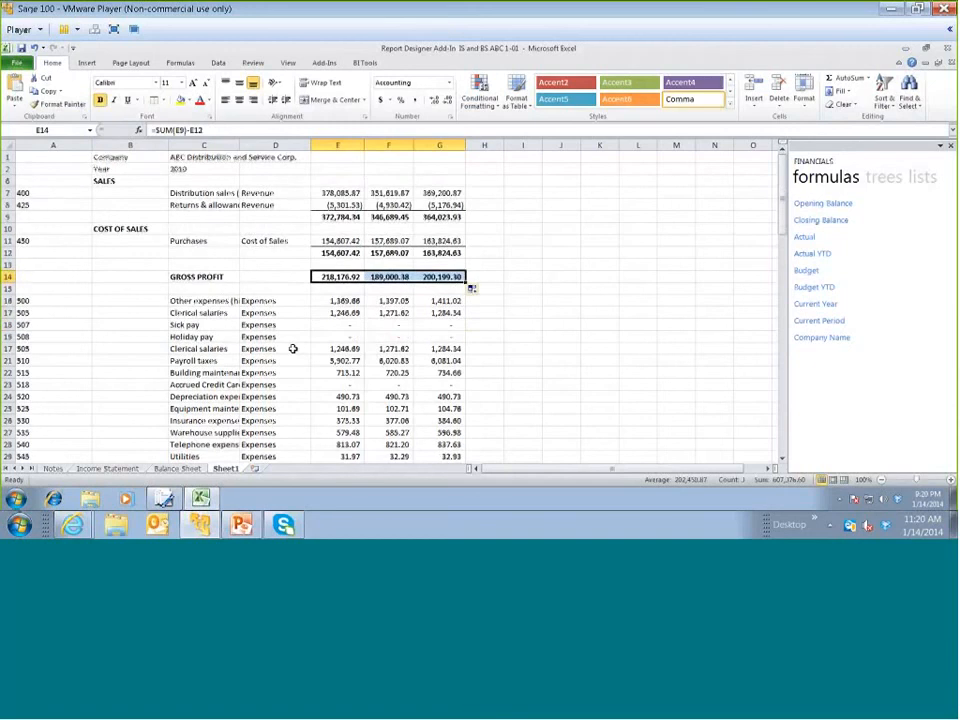
scroll(293, 348, "down", 1)
key("Delete")
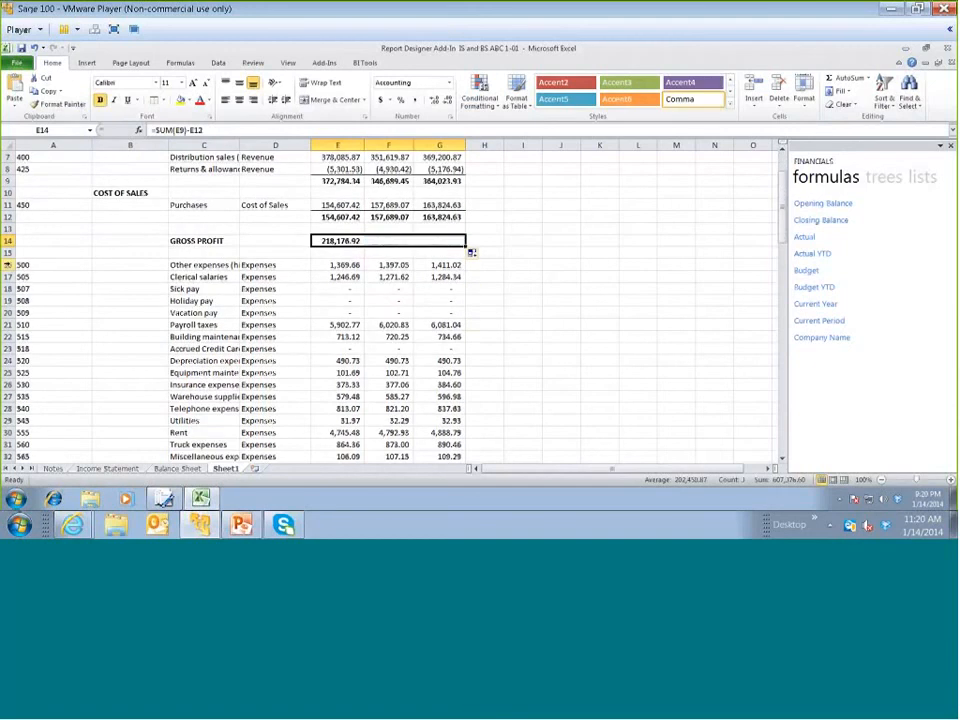
key("ctrl+z")
left_click(8, 264)
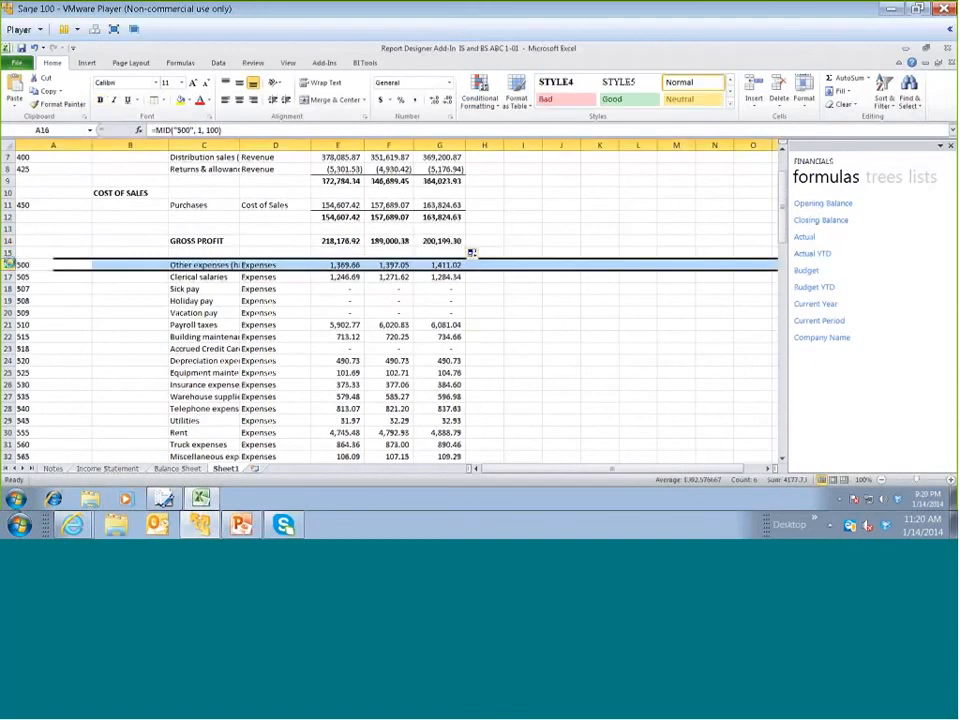
left_click_drag(8, 258, 8, 262)
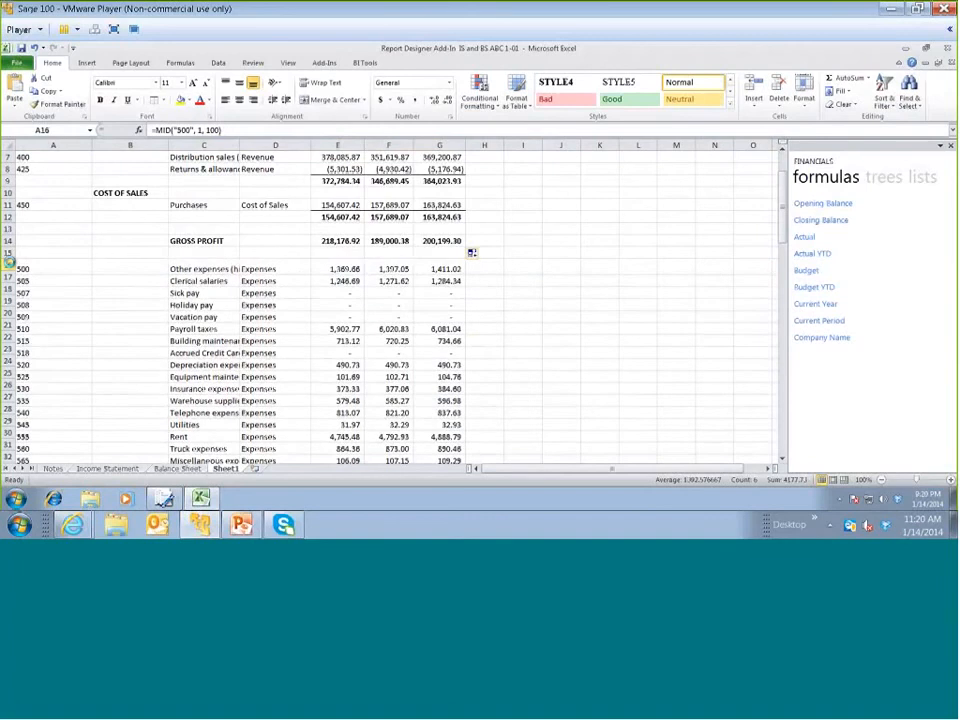
Enter the bold section heading EXPENSES in B16
left_click(108, 268)
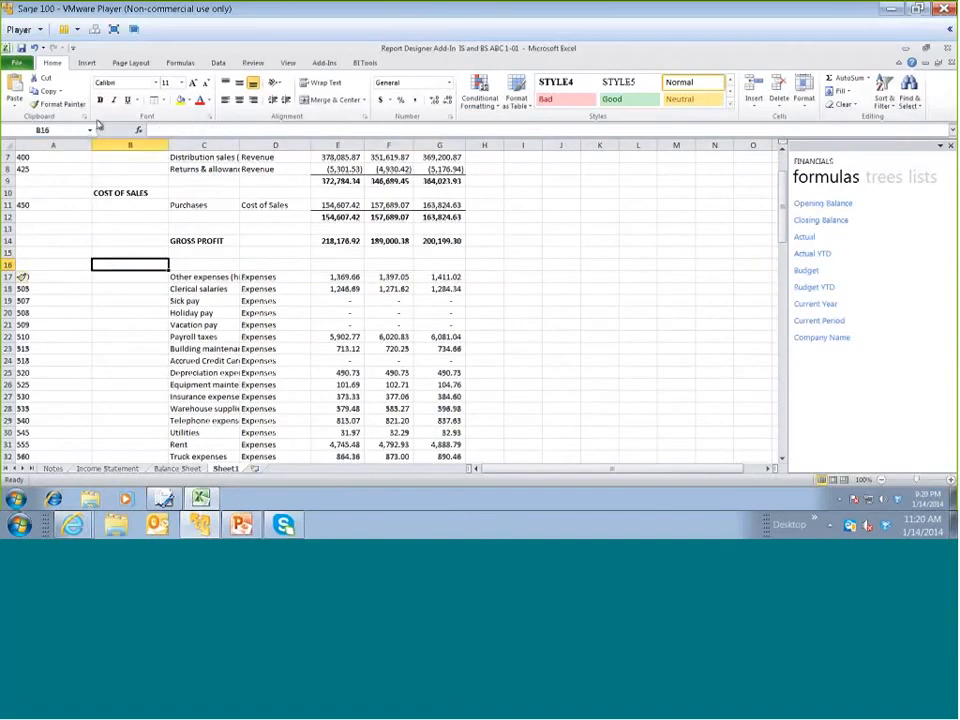
type("EXP")
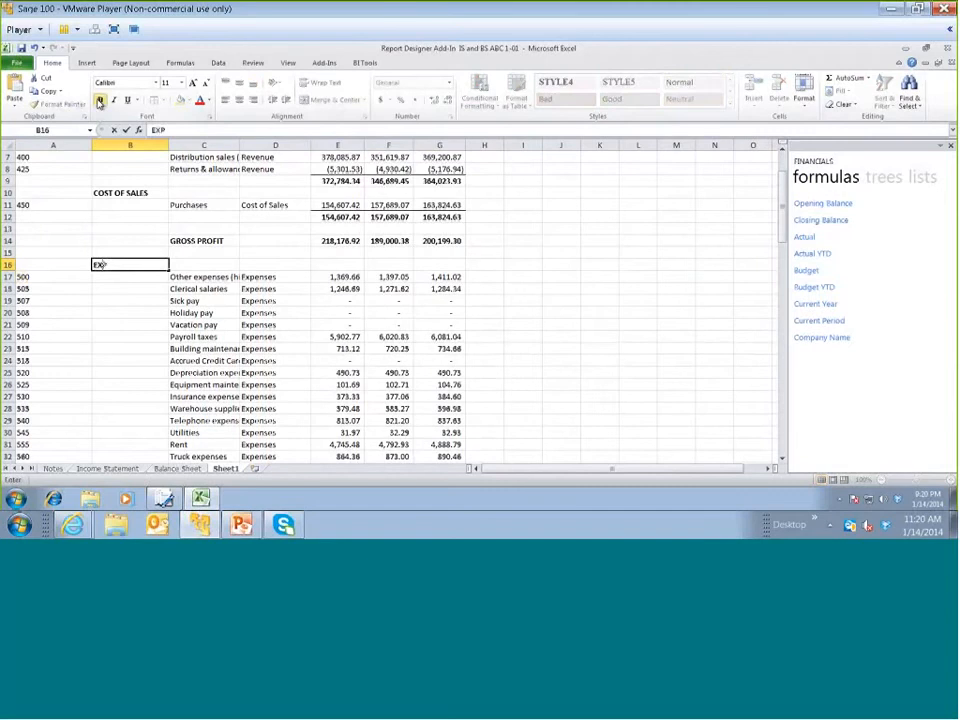
type("ENSES")
key("Return")
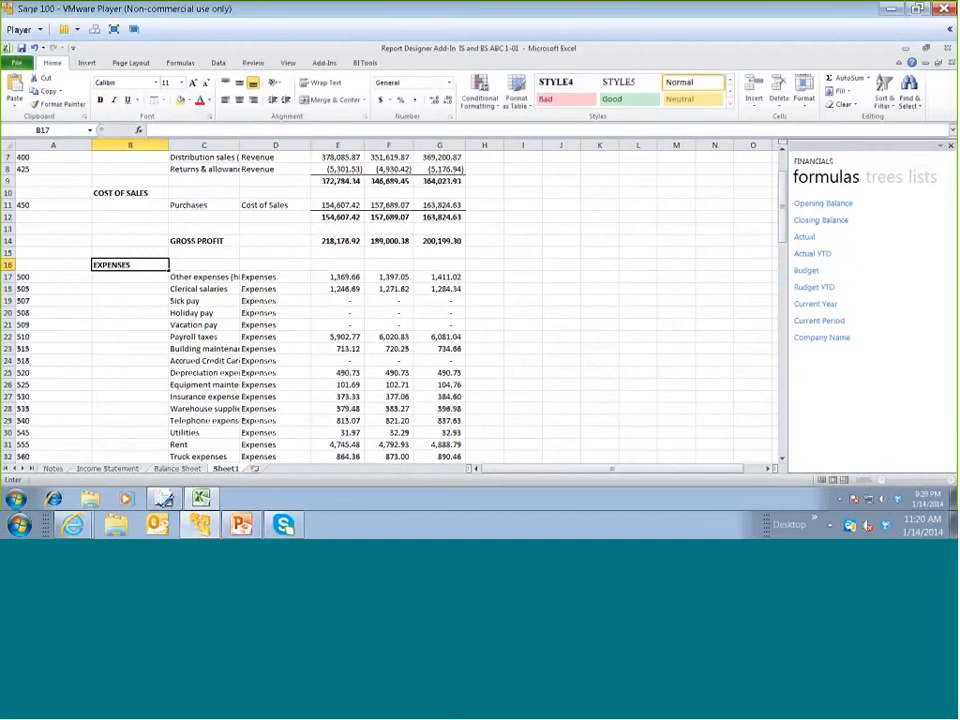
Total the expense accounts in E72 as =SUM(E17:E71), fill the formula across to G72 and make the totals bold
scroll(783, 273, "down", 5)
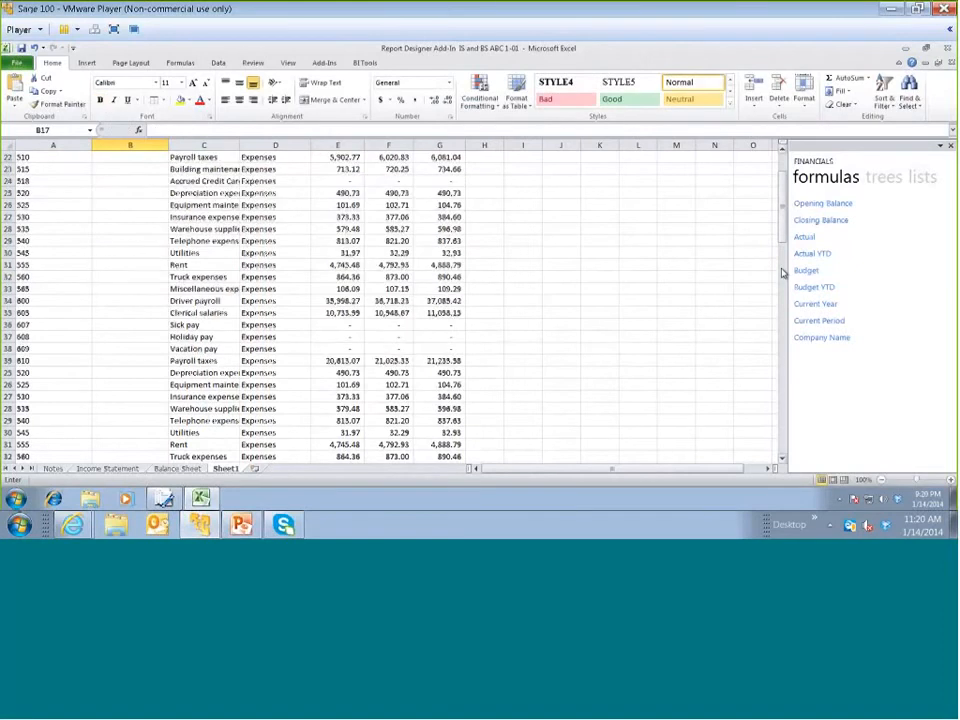
scroll(467, 381, "down", 11)
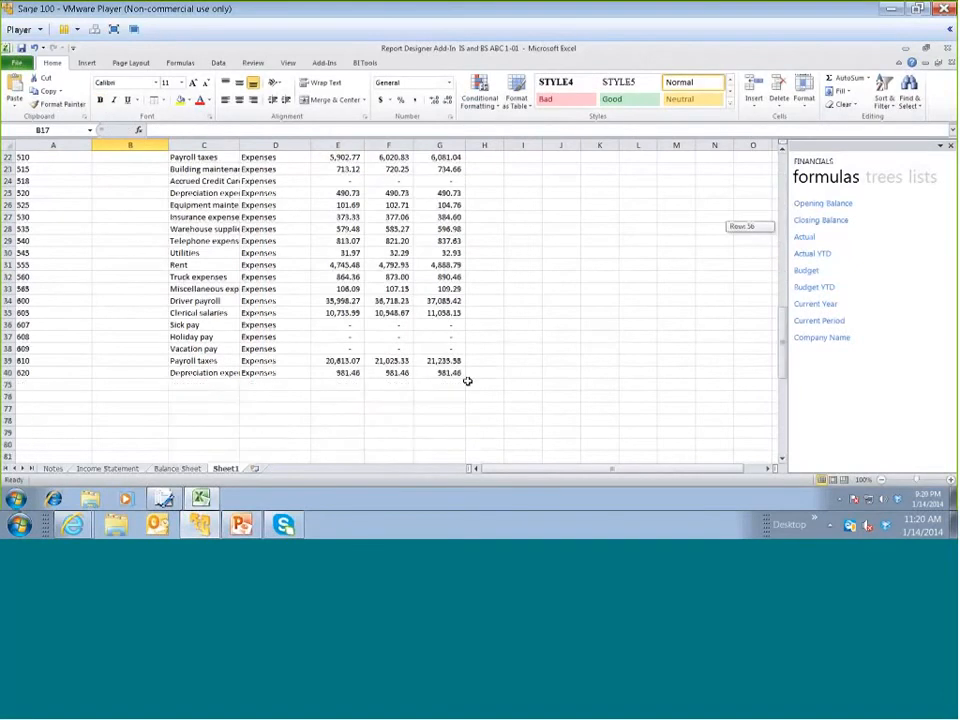
left_click(832, 77)
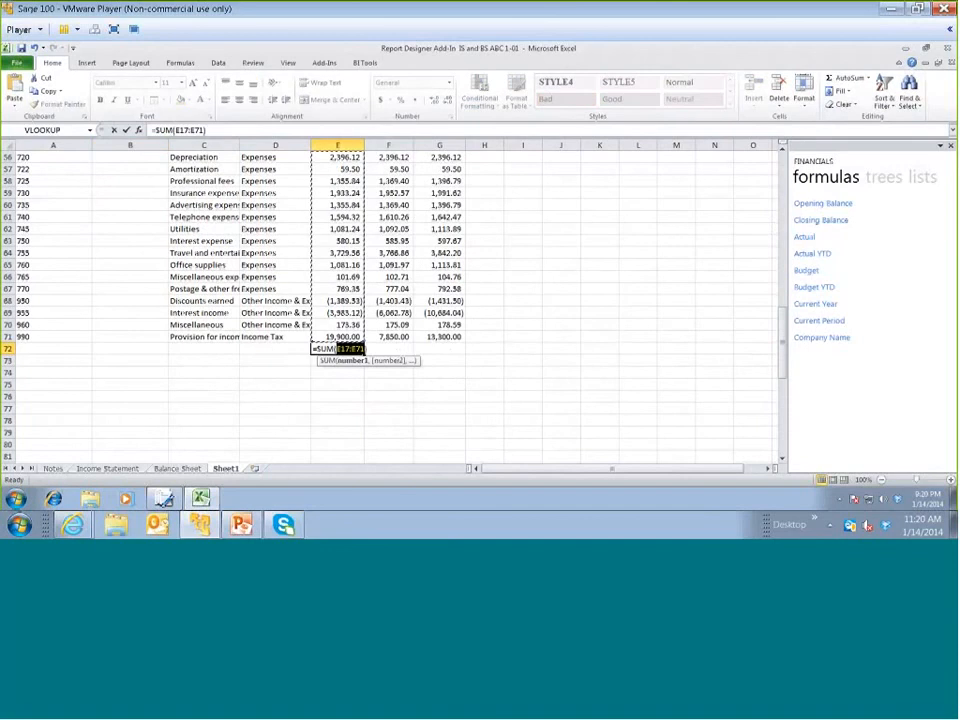
key("Return")
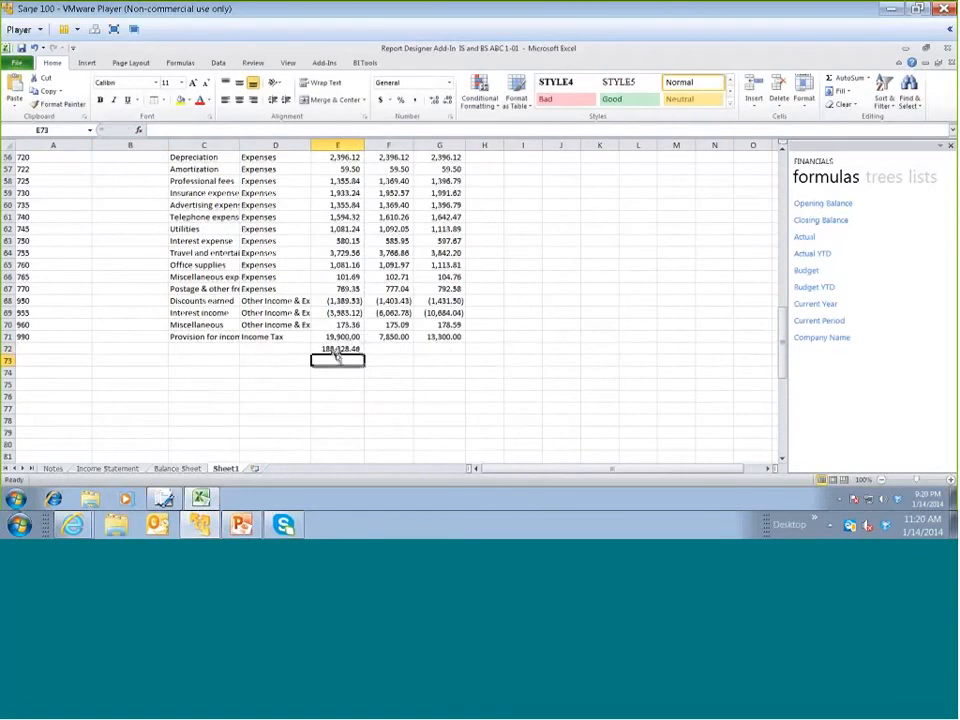
left_click(362, 349)
left_click_drag(362, 349, 443, 354)
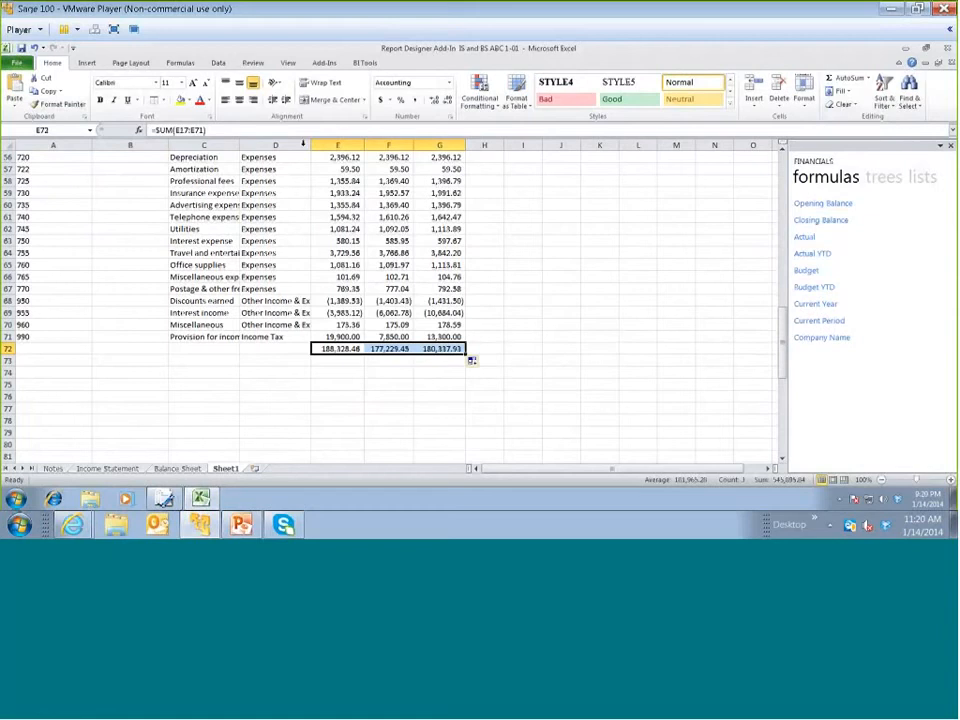
key("ctrl+b")
Enter the bold label NET PROFIT in C74
left_click(220, 370)
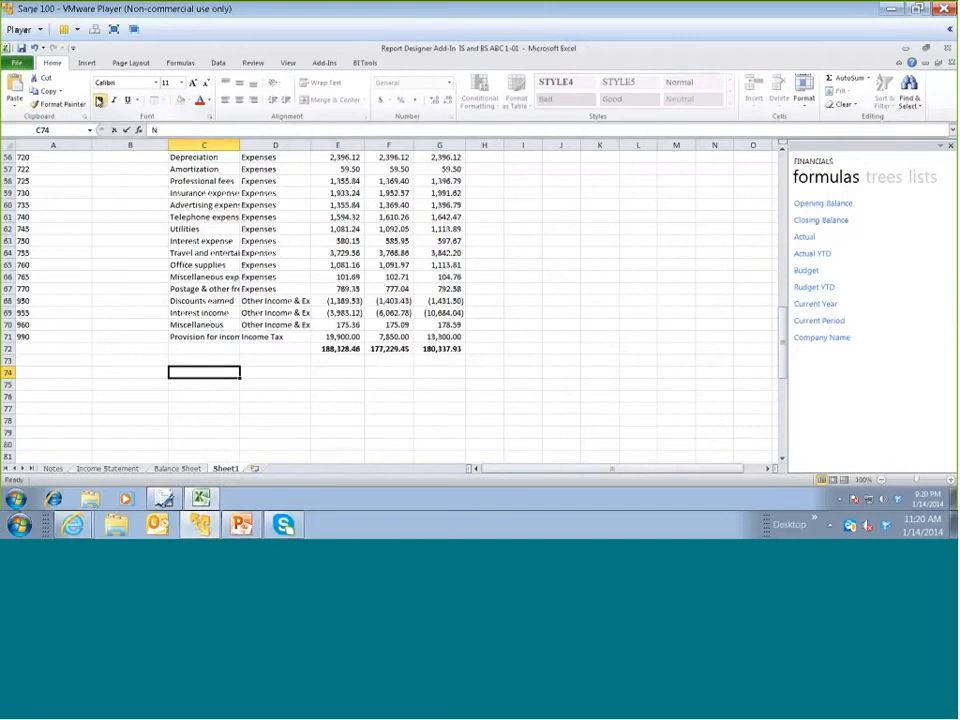
type("NET PROFI")
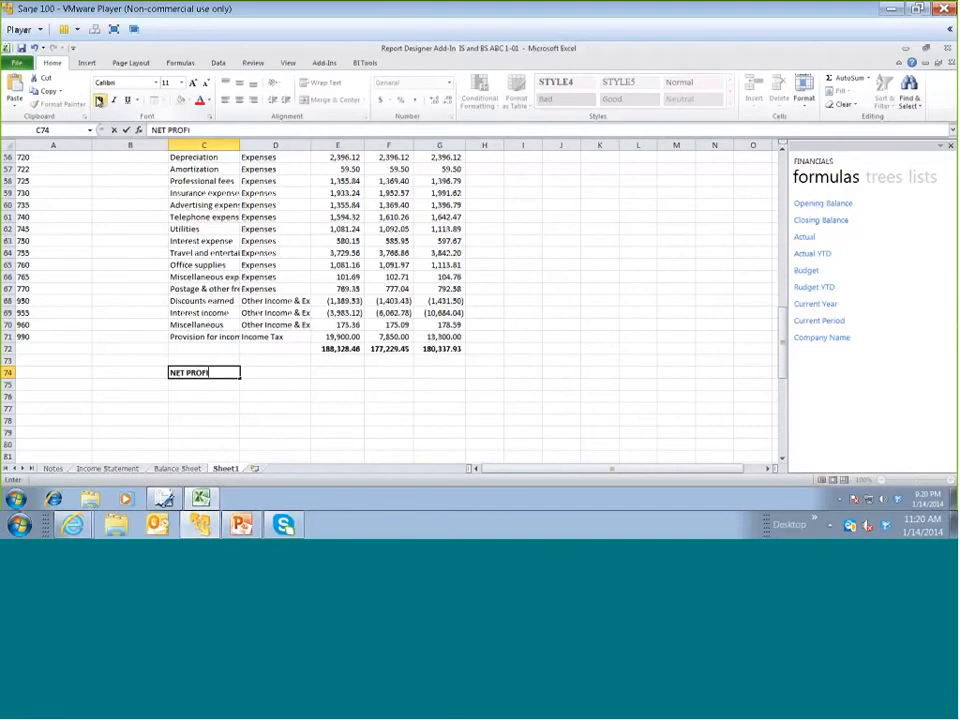
type("T")
Calculate net profit in E74 as =SUM(E14)-E72, fill the formula across to G74 and make the results bold
left_click(344, 373)
key("alt+=")
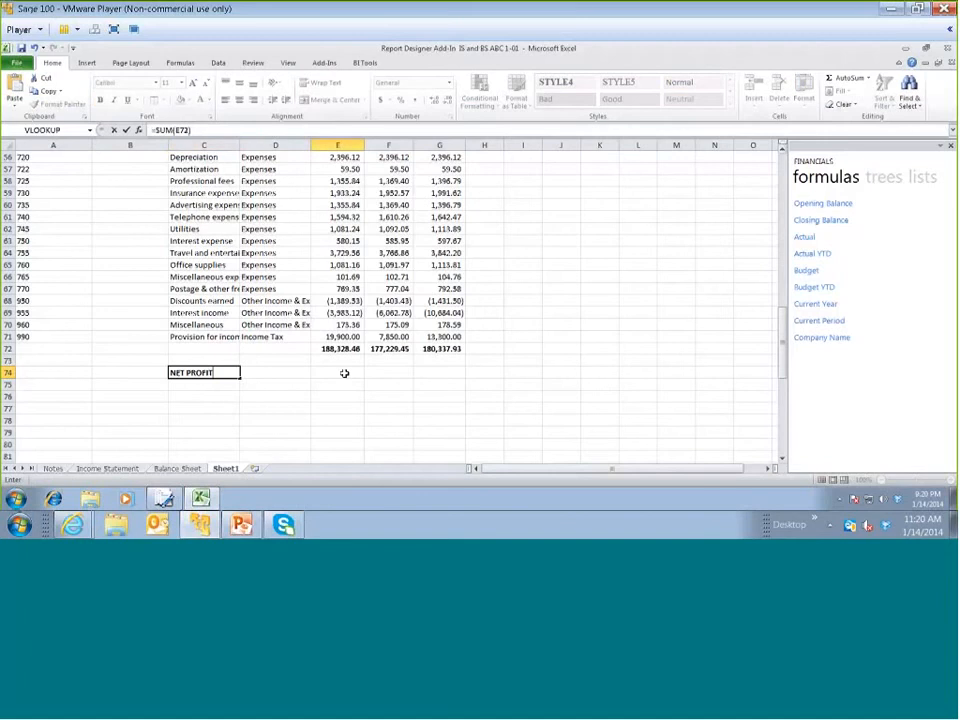
mouse_move(782, 335)
left_mouse_down()
mouse_move(781, 207)
mouse_move(782, 358)
left_mouse_up()
scroll(505, 210, "up", 1)
left_click(338, 206)
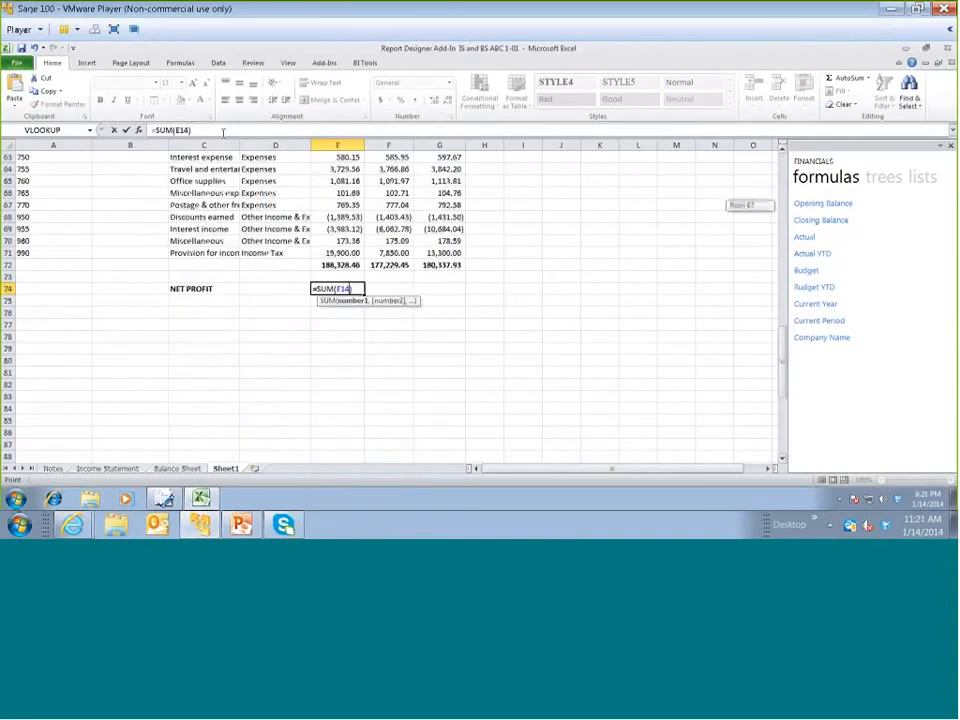
type(")-")
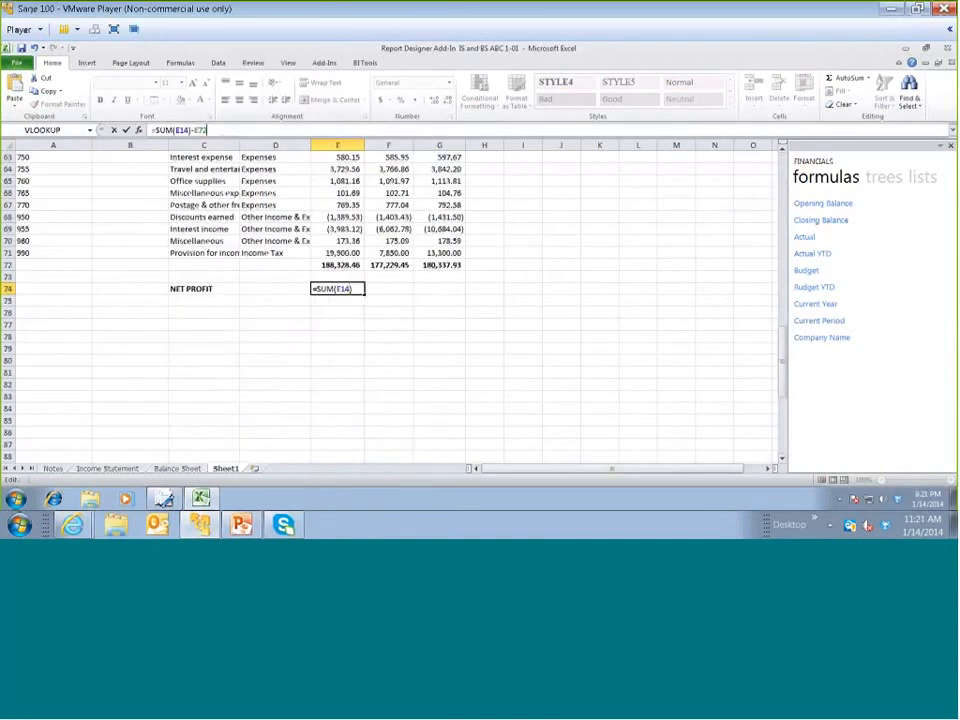
left_click(335, 265)
key("Return")
left_click(333, 286)
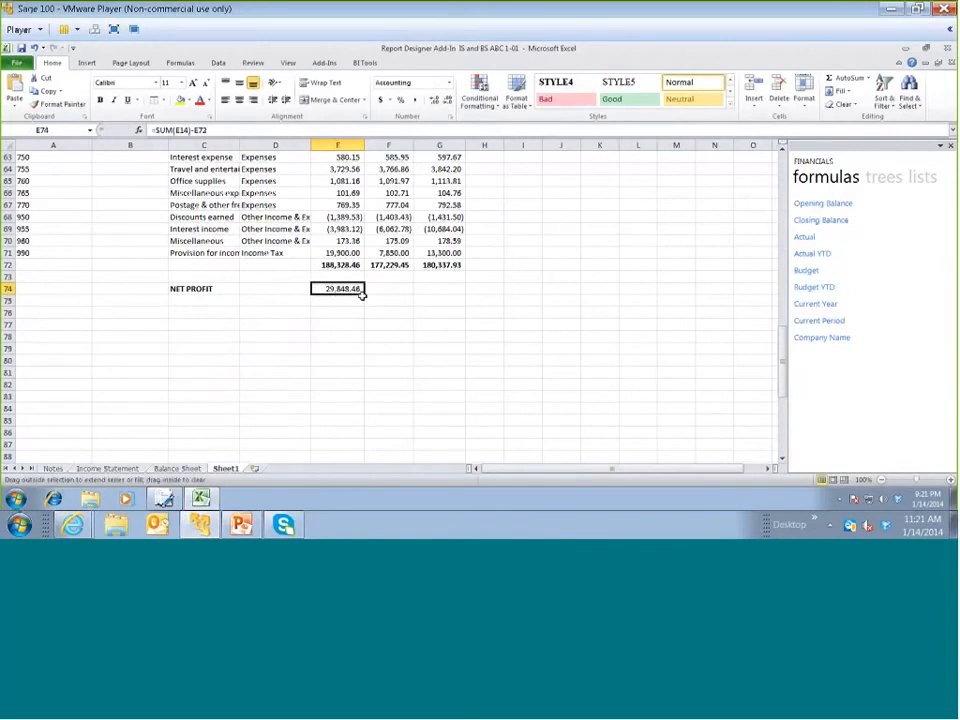
left_click_drag(362, 292, 443, 298)
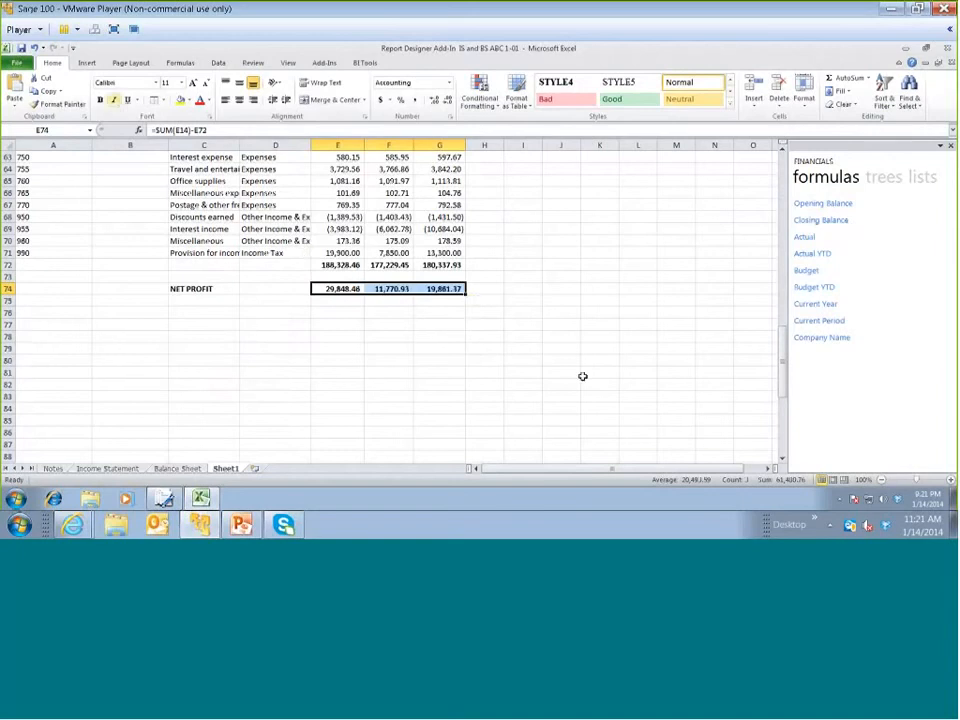
Change the account code text in A17's MID formula to the range 500 TO 990
scroll(582, 376, "up", 10)
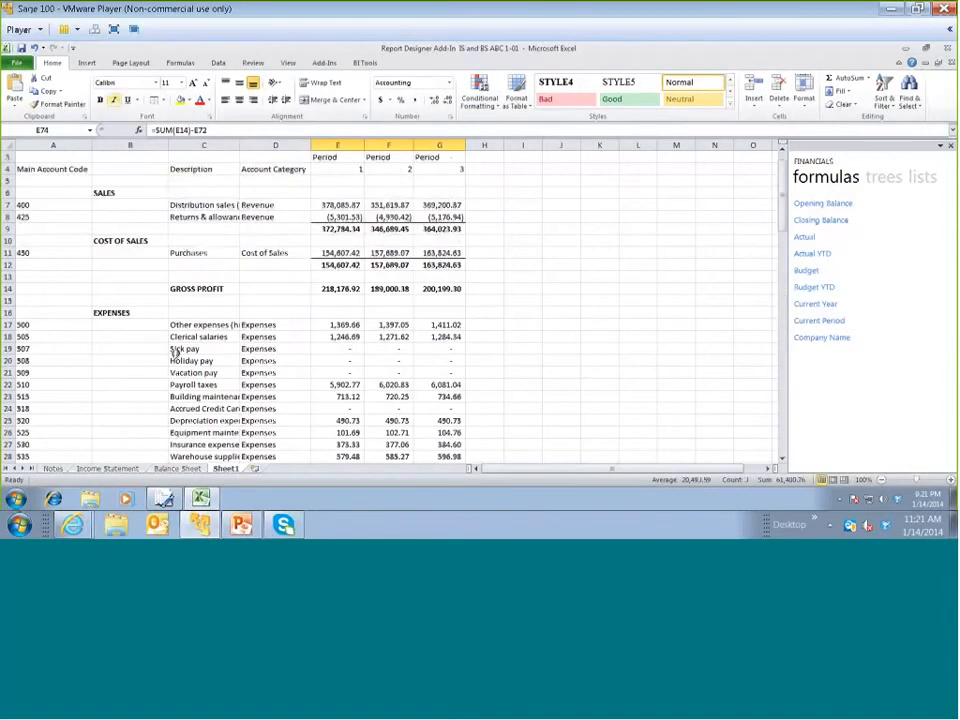
left_click(50, 324)
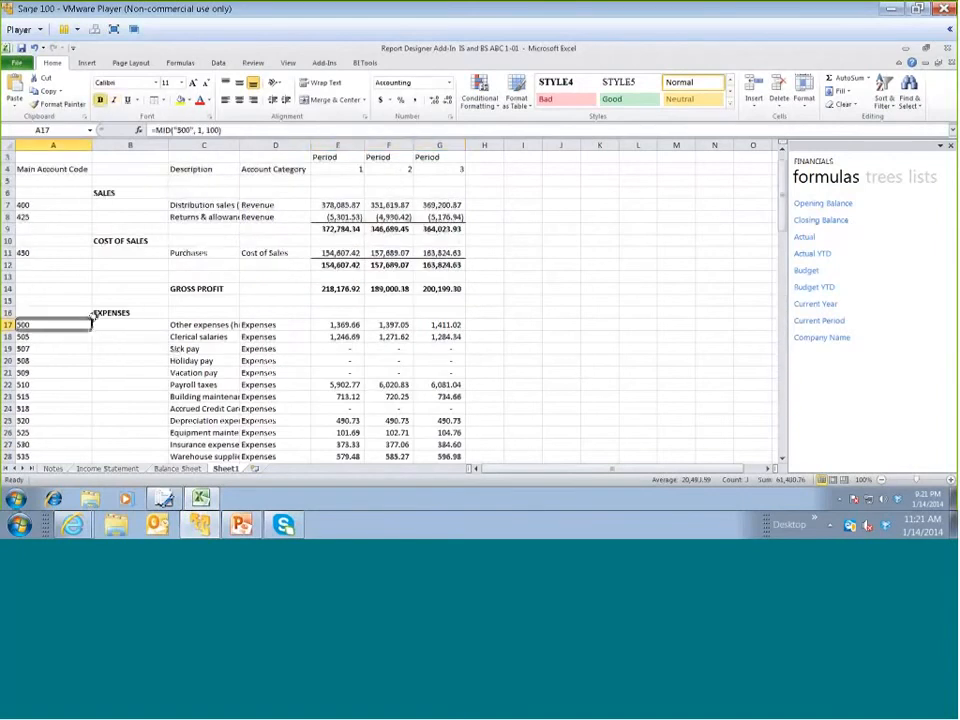
left_click(193, 131)
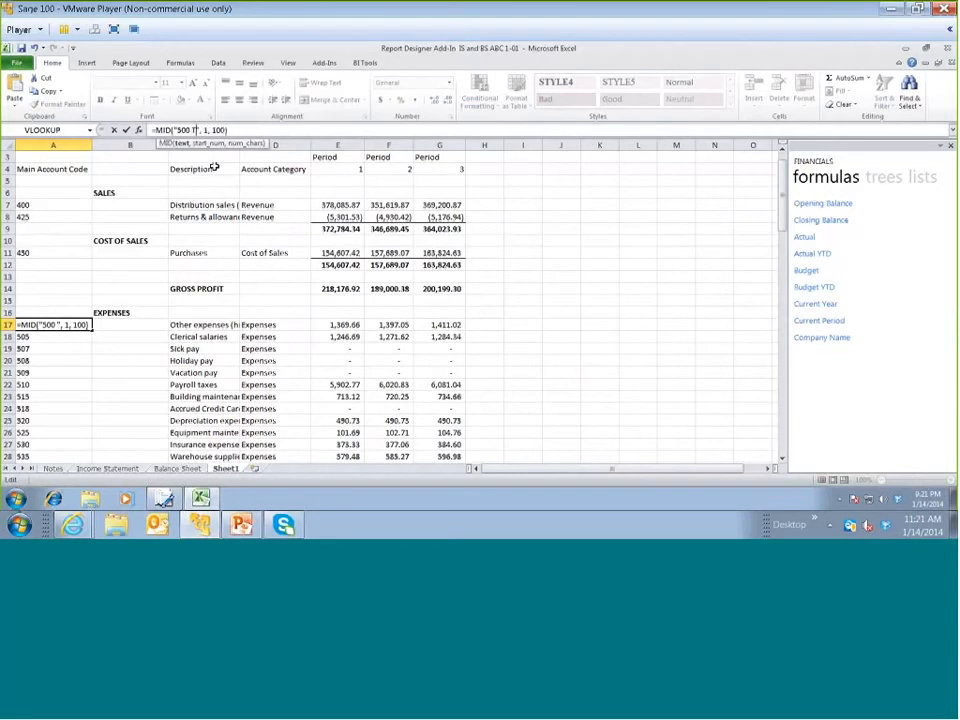
type("TO 990")
key("Return")
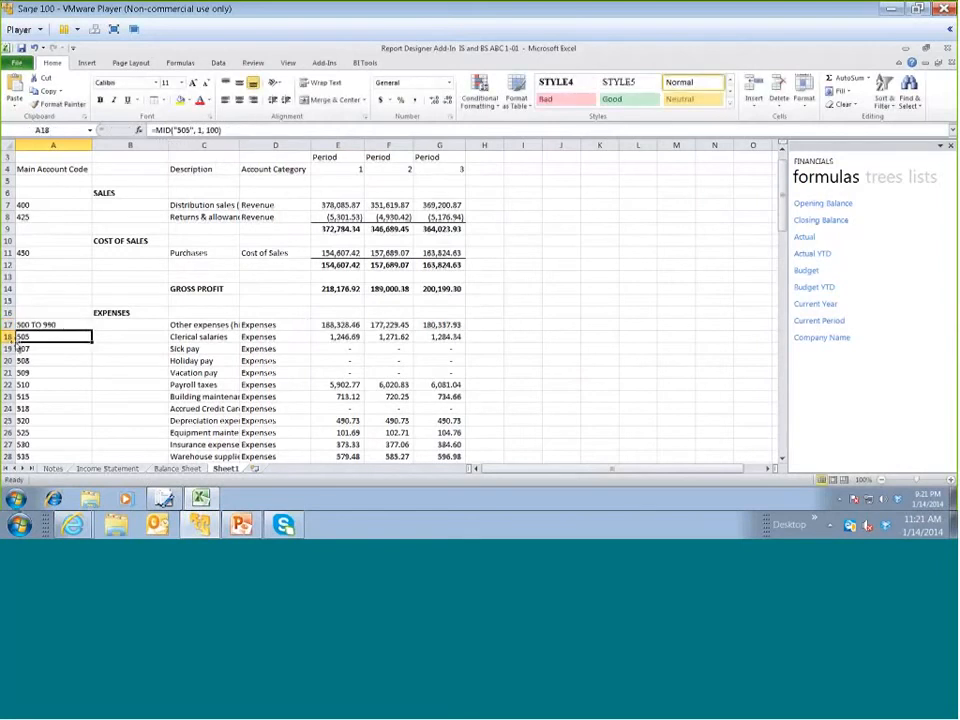
Delete the individual expense account rows 18 to 71, from account 505 through account 990
left_click_drag(9, 337, 9, 396)
right_click(93, 335)
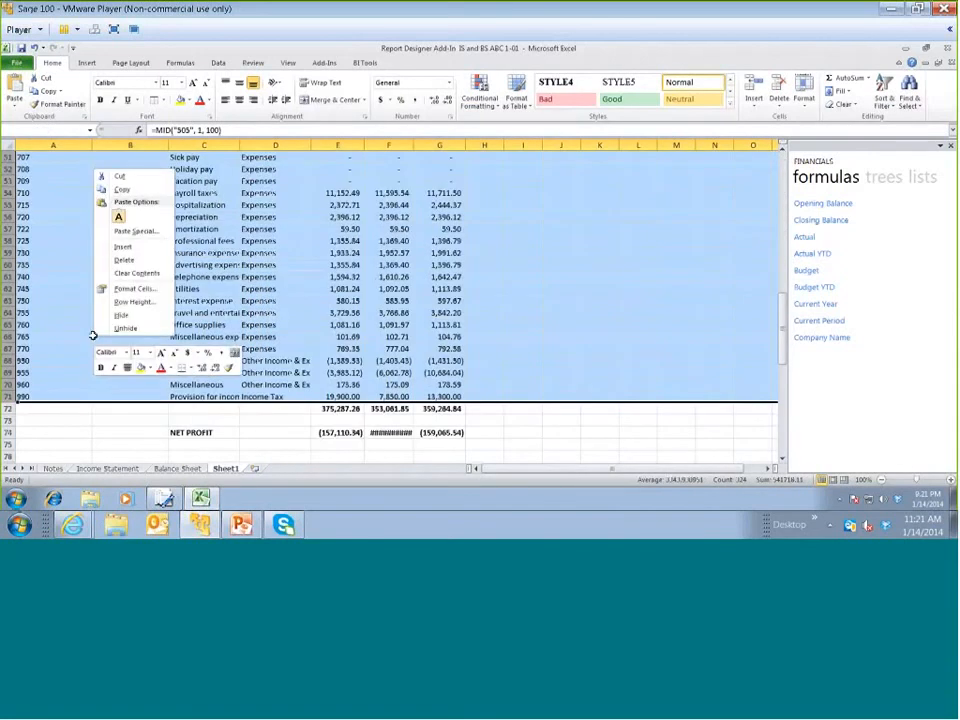
left_click(126, 262)
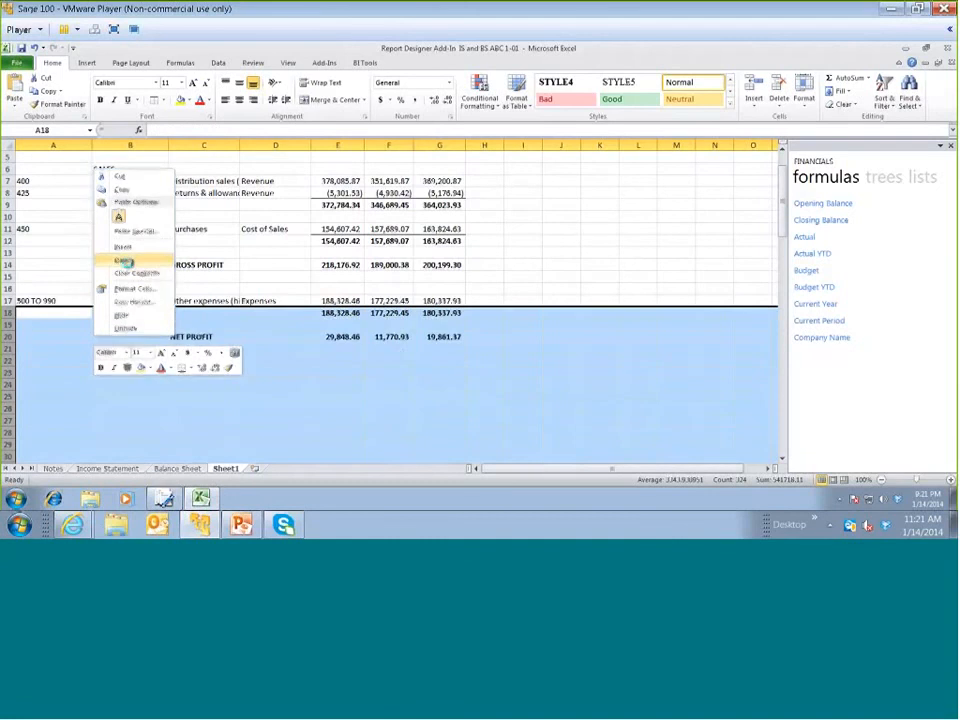
Add a top border to the expense totals in E18:G18
left_click(346, 313)
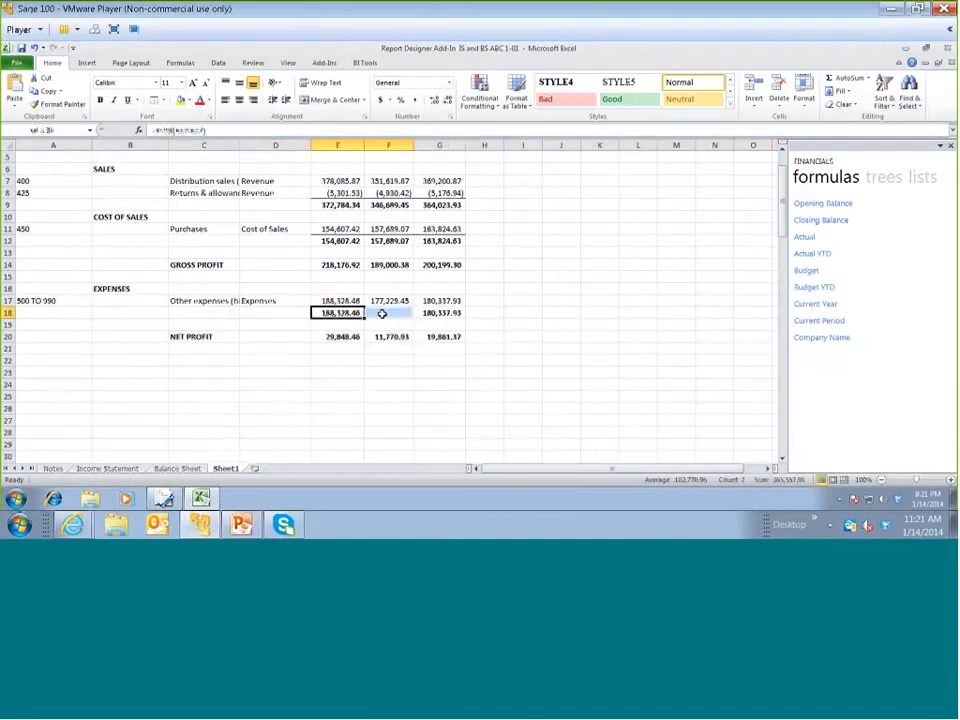
left_click_drag(346, 313, 440, 313)
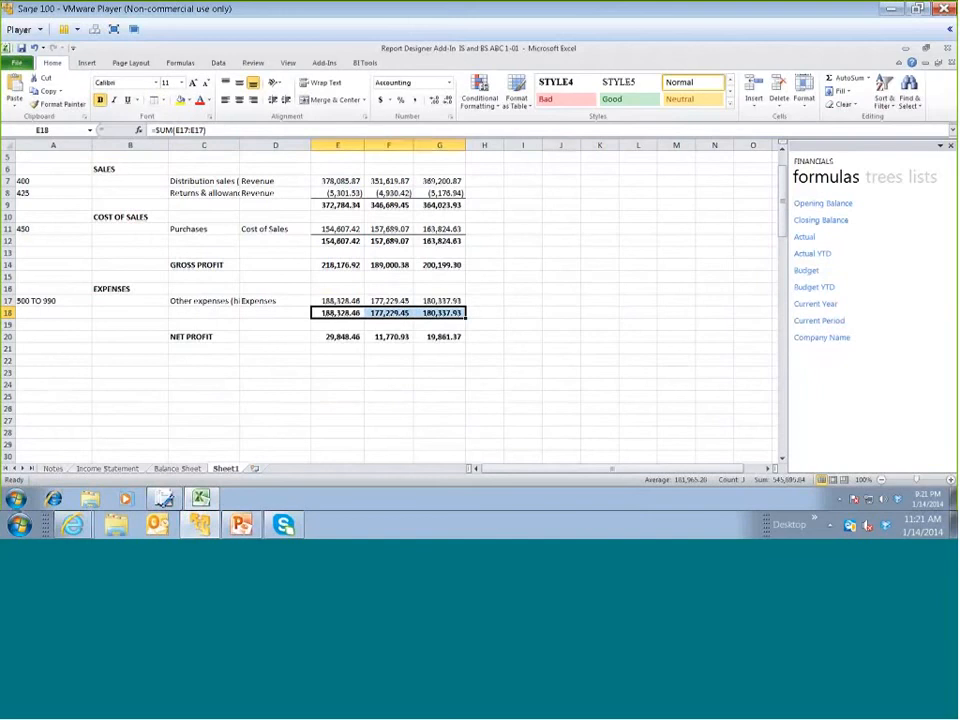
left_click(555, 336)
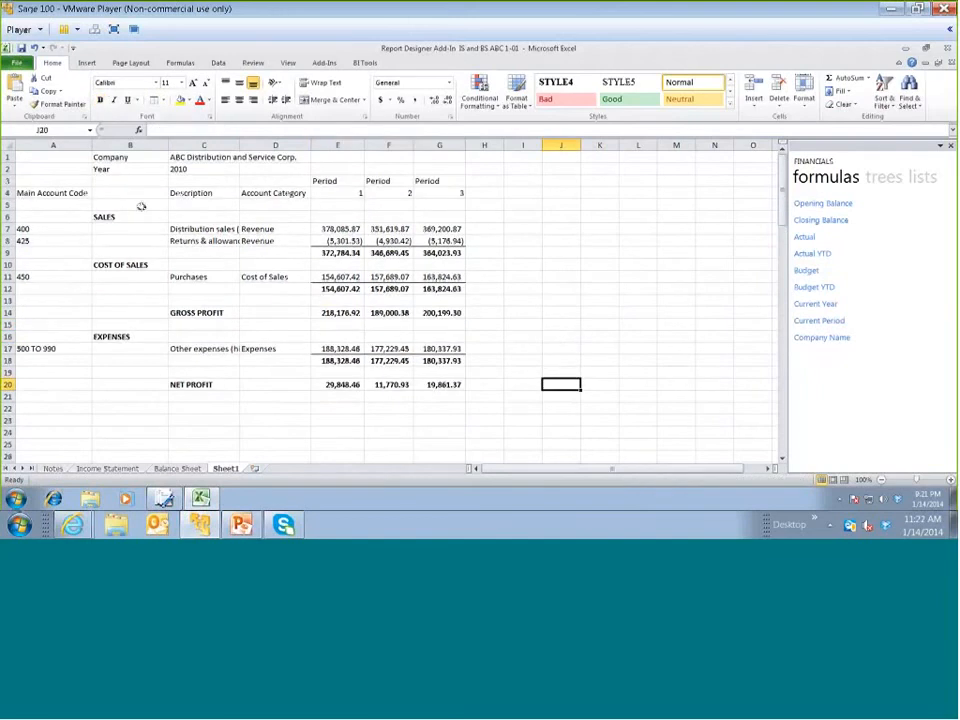
Insert two blank rows at row 3, above the Period headings
left_click(8, 182)
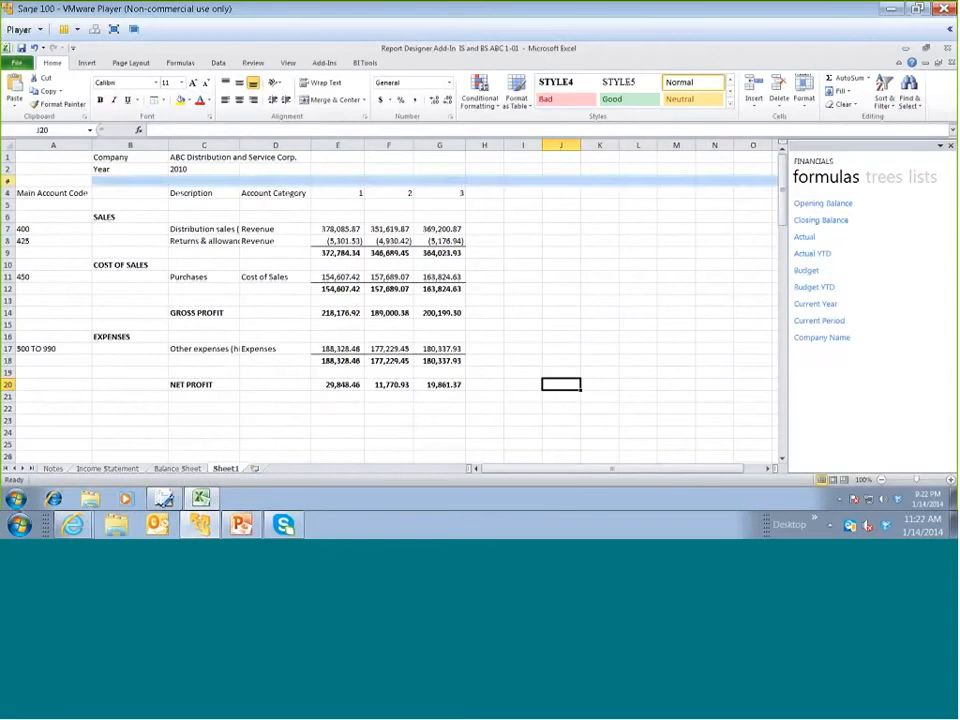
right_click(8, 182)
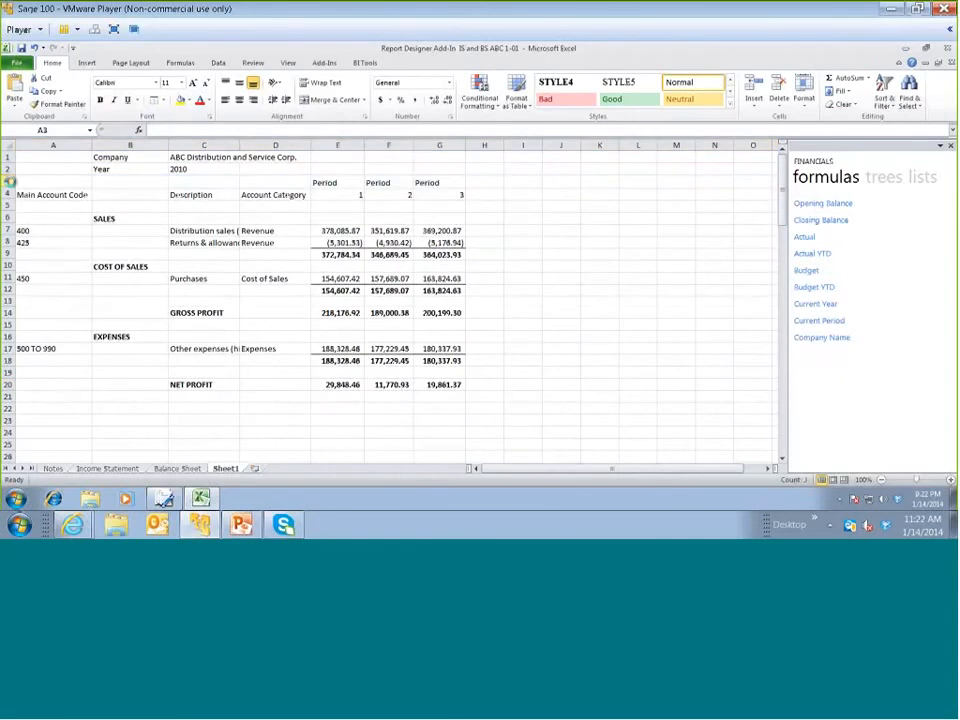
key("ctrl+plus")
key("ctrl+plus")
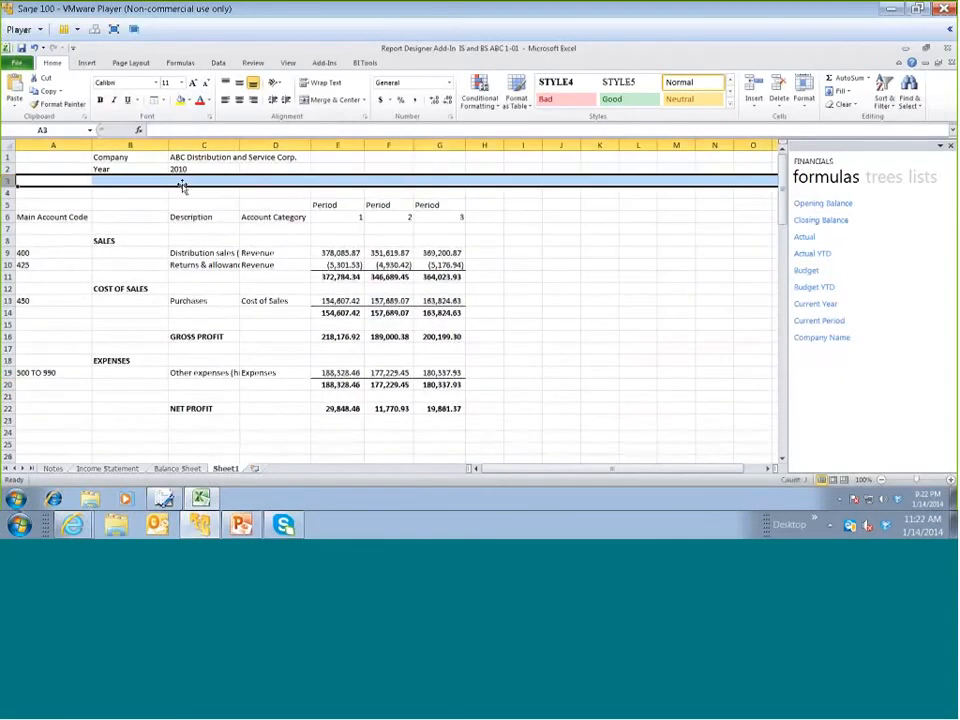
Enter the title ABC COMPANY INCOME STATMENT in C4 and format it bold at 14 points
left_click(193, 191)
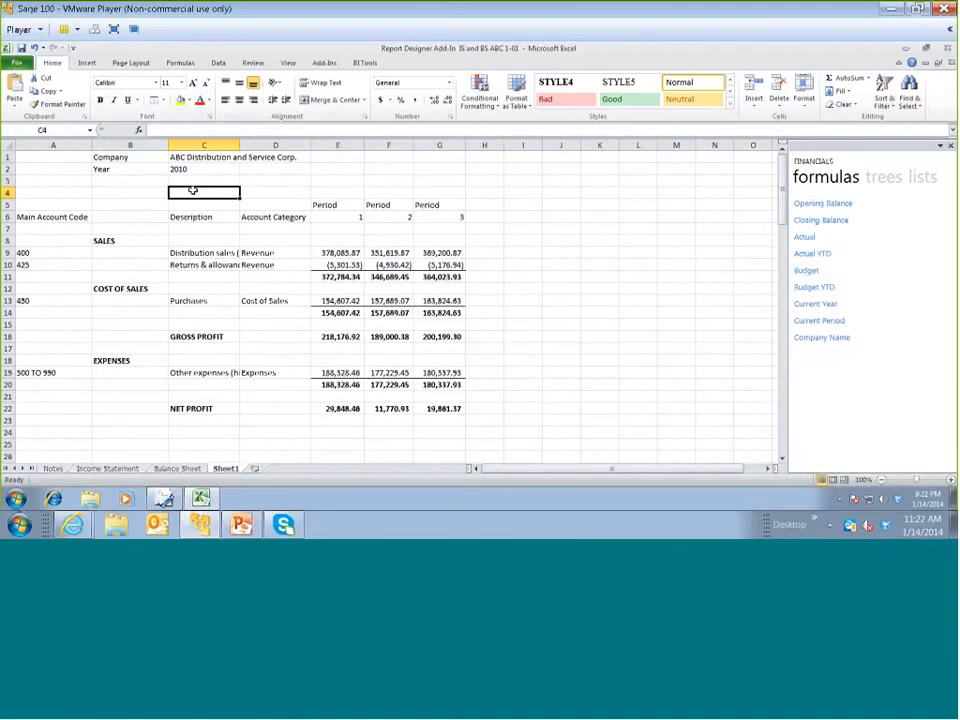
type("ABC COMP")
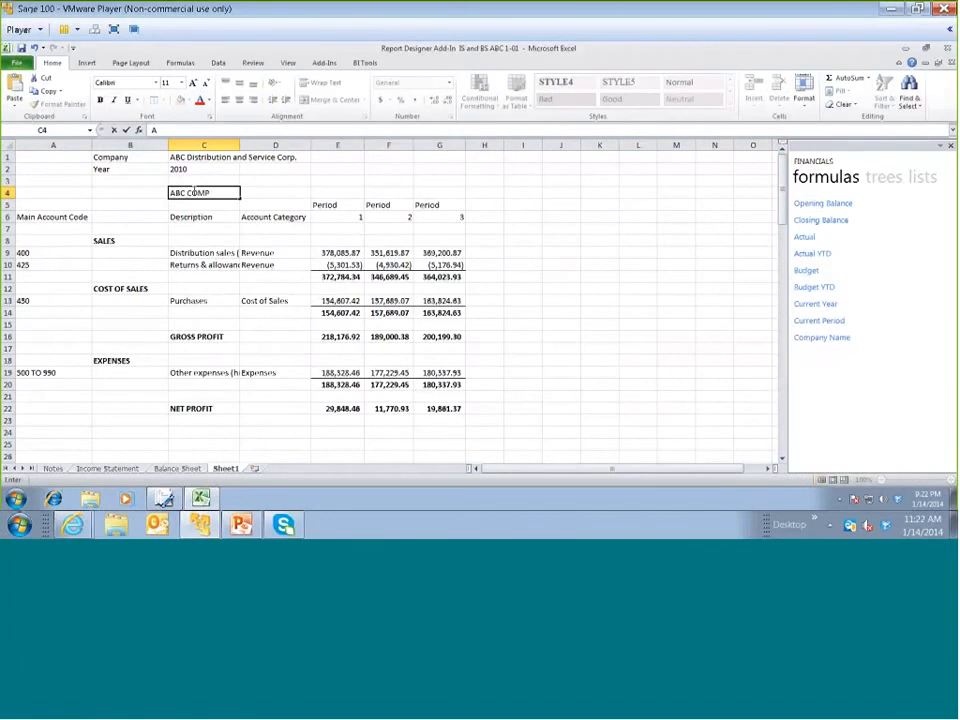
type("ANY INCOME S")
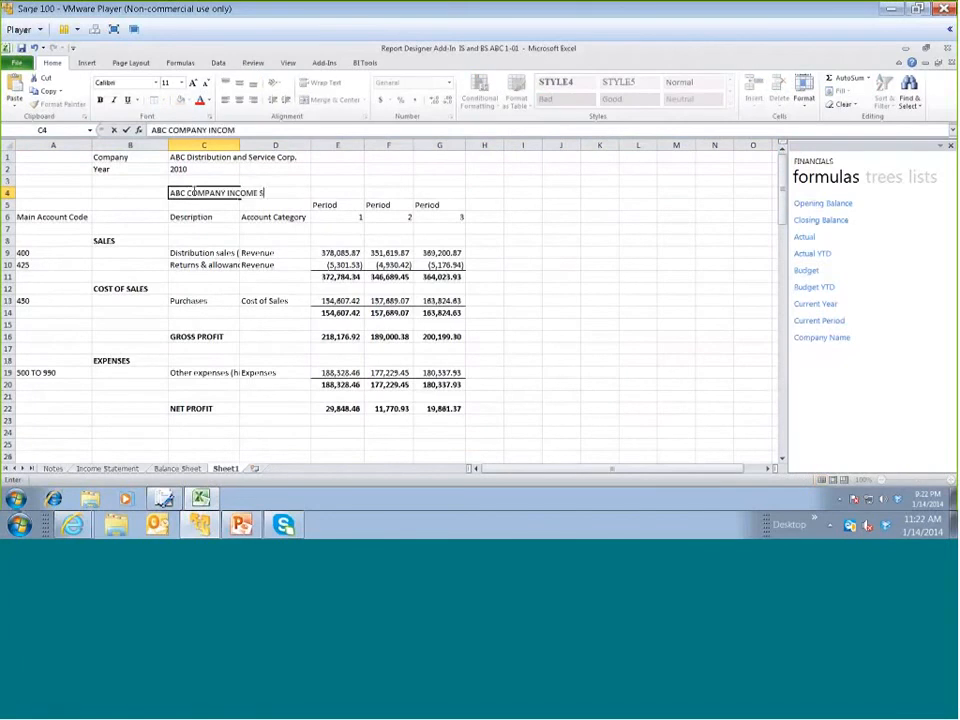
type("TATMENT")
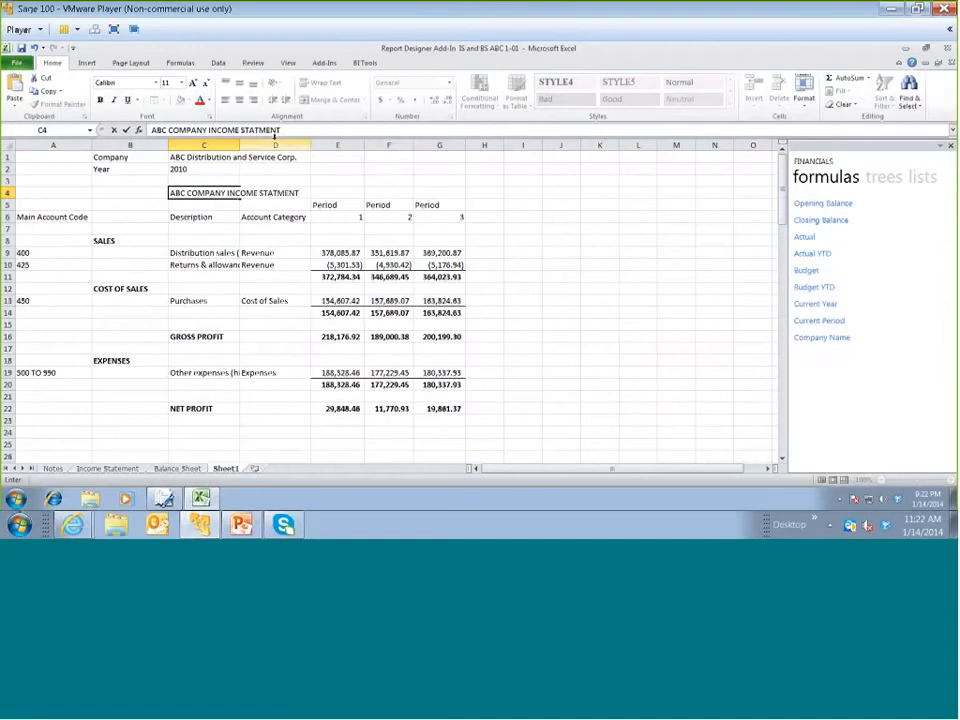
left_click_drag(295, 128, 148, 128)
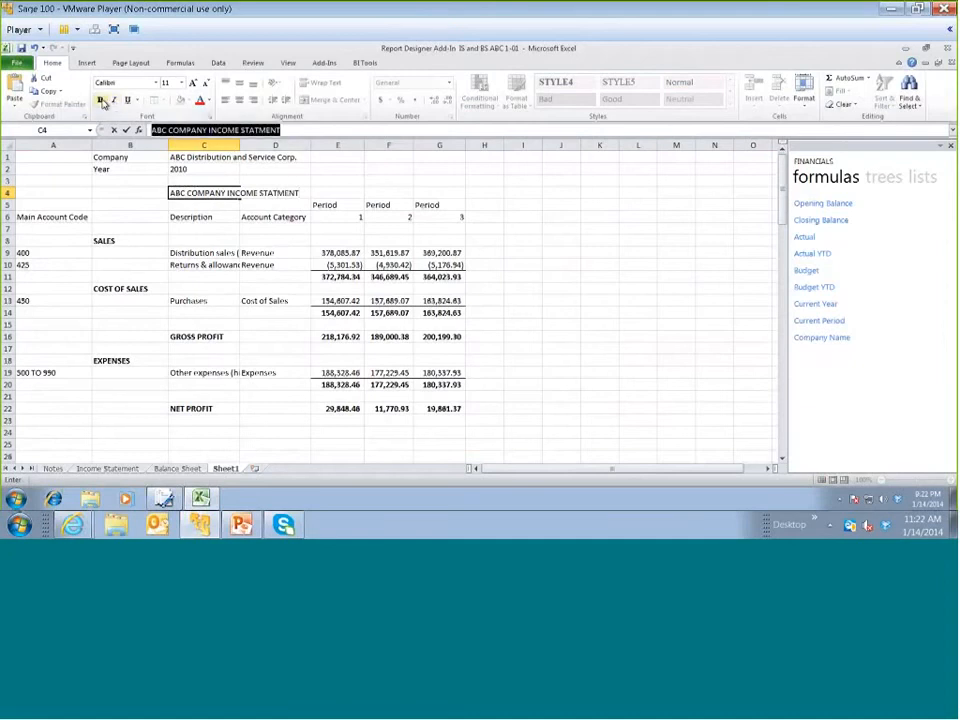
left_click(99, 100)
left_click(194, 83)
left_click(194, 83)
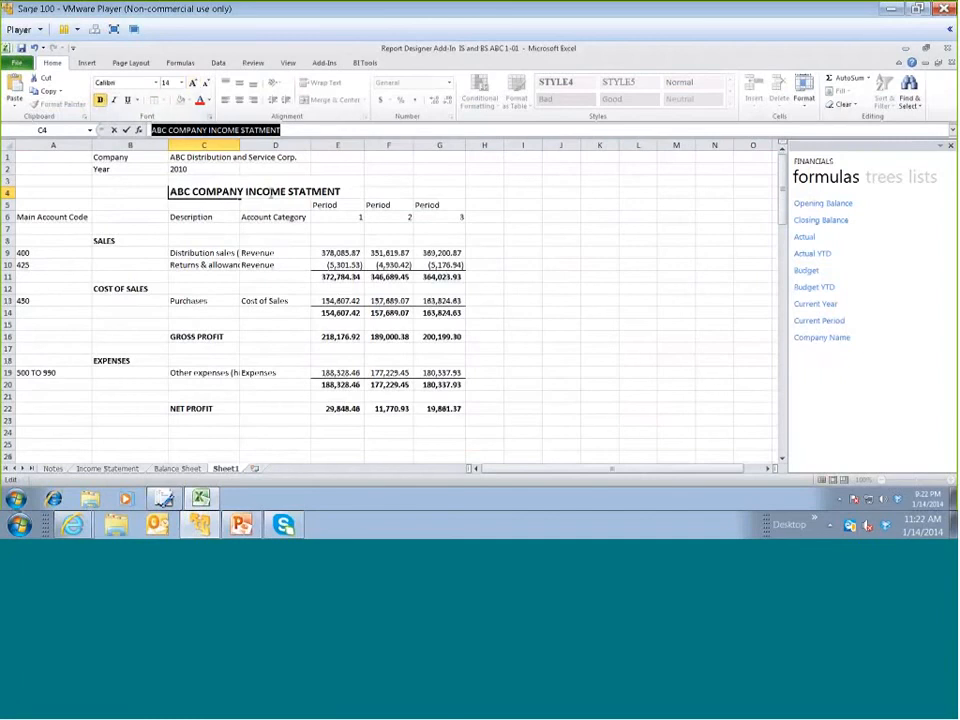
Merge and center the income statement title across A4:G4
left_click(146, 184)
left_click_drag(40, 194, 445, 196)
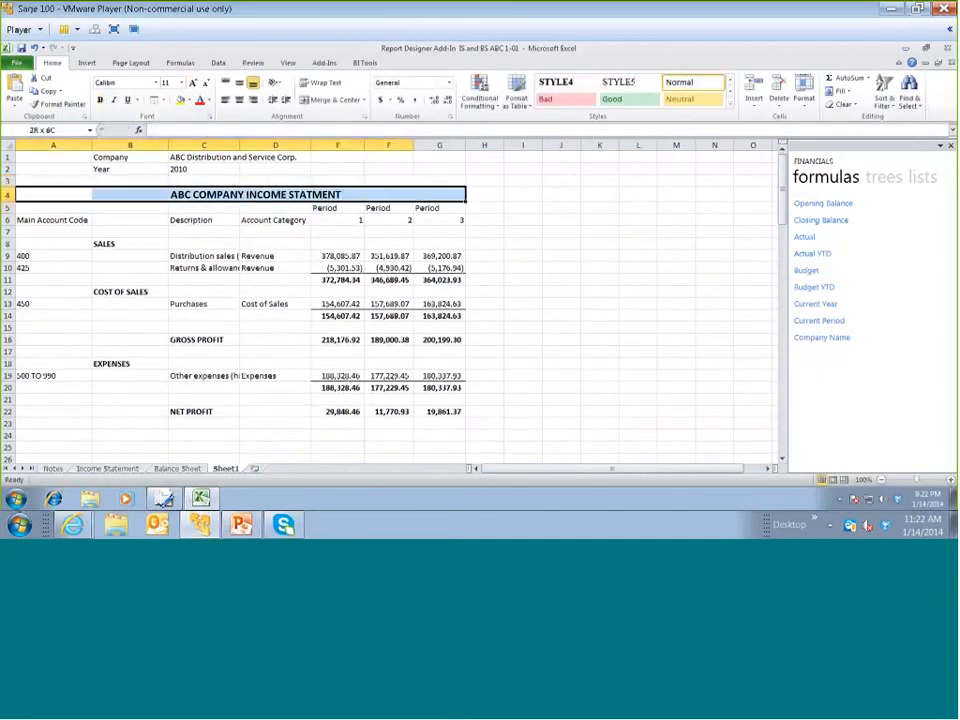
left_click(321, 101)
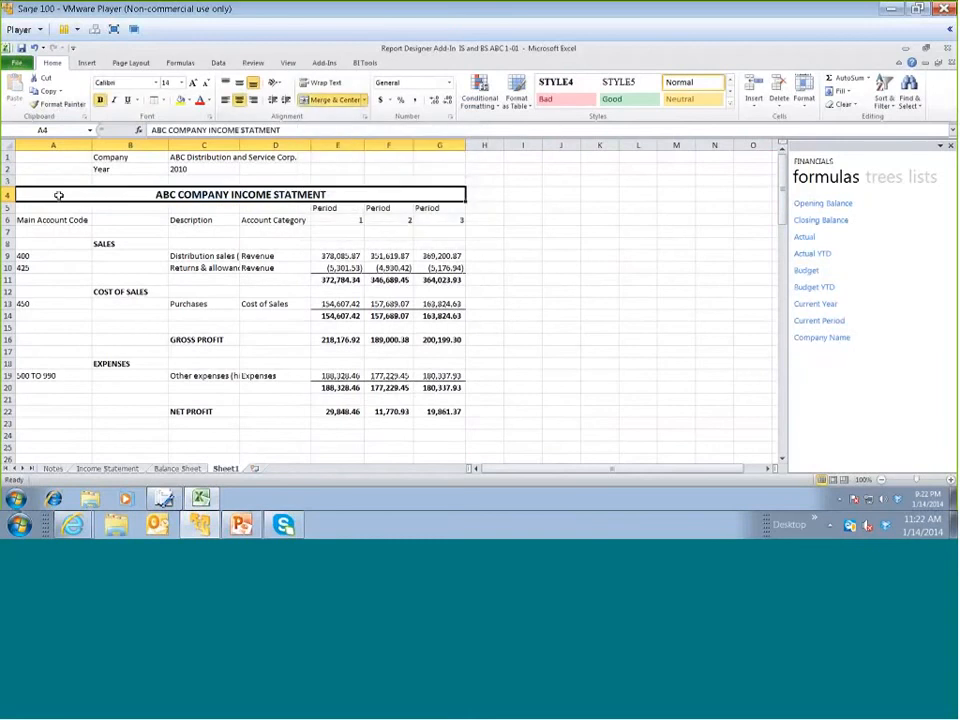
Fill the whole income statement block A4:G23 with a light blue theme color
left_click_drag(45, 194, 50, 424)
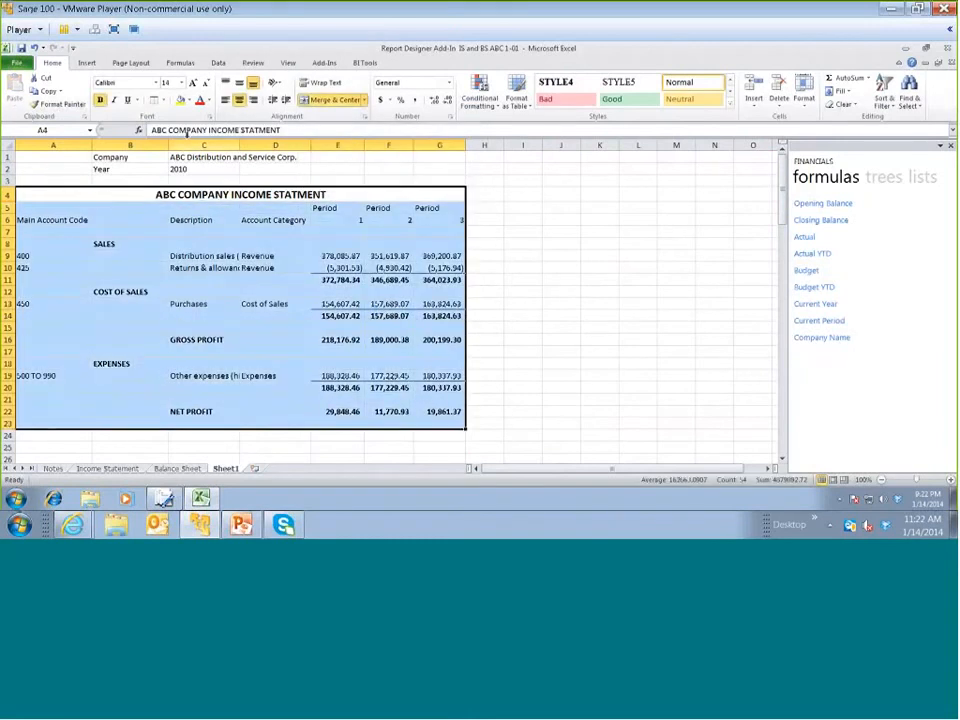
left_click(188, 101)
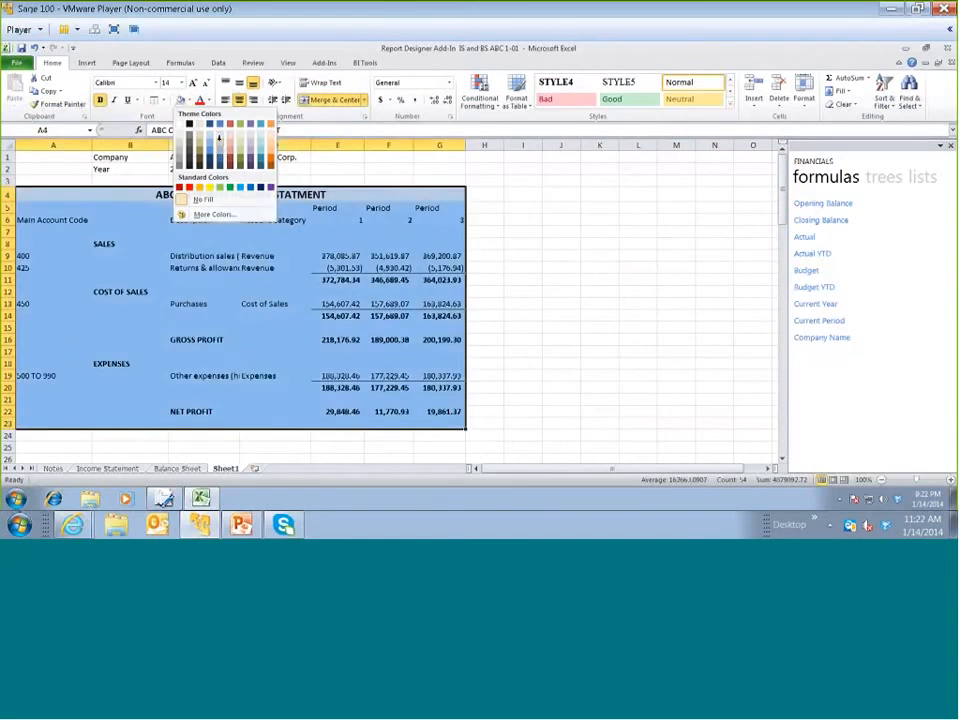
left_click(221, 146)
left_click(596, 302)
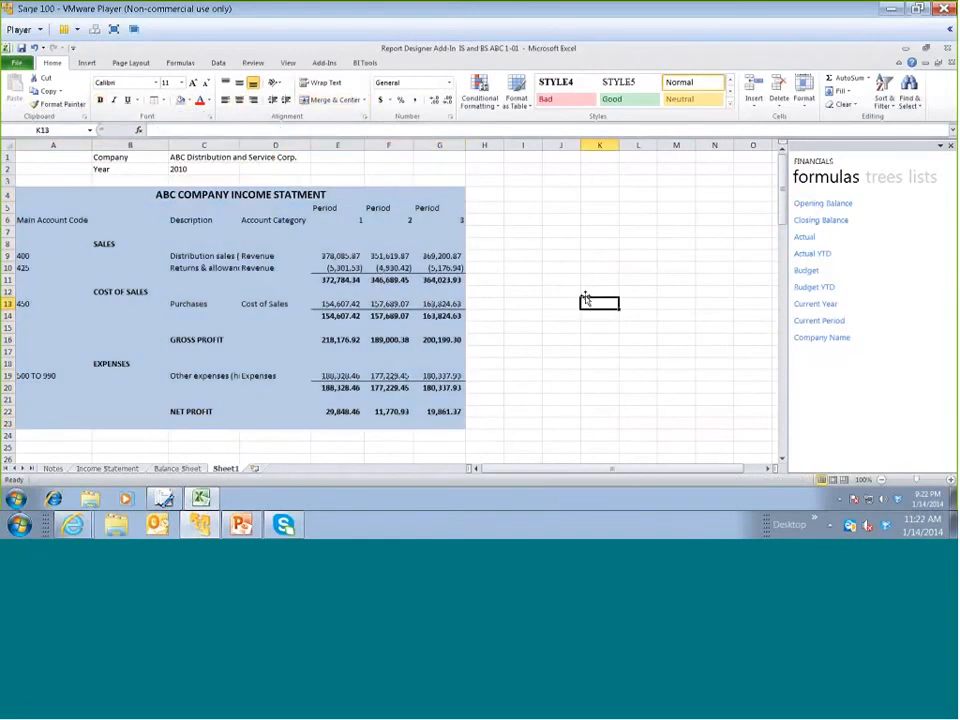
Set the report year in C2 to 2009
left_click(6, 157)
left_click_drag(6, 157, 22, 171)
left_click(228, 169)
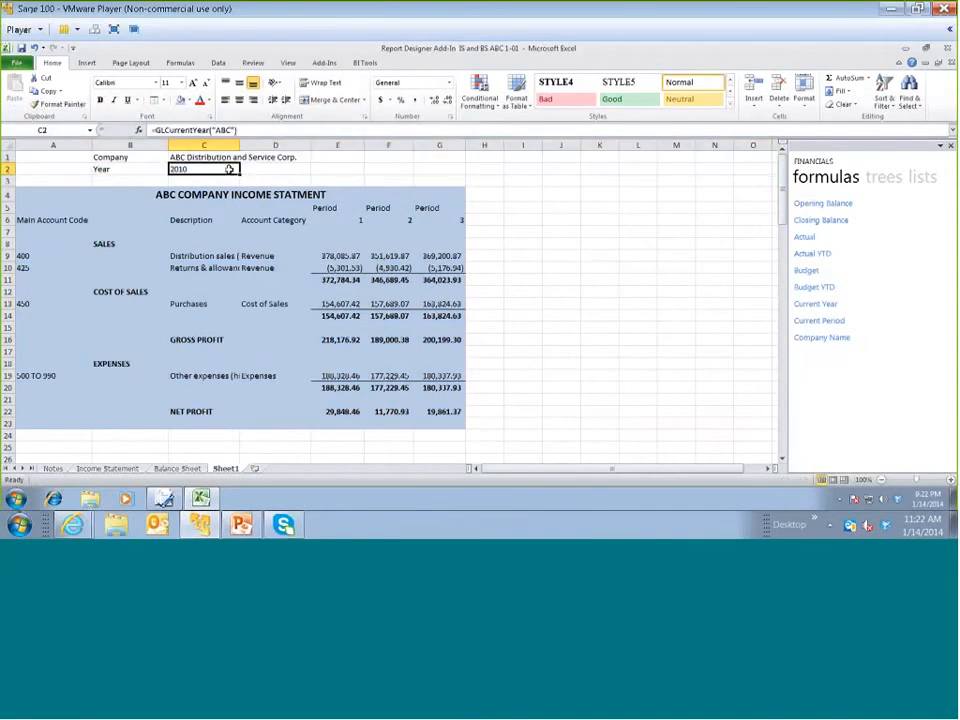
type("2009")
key("Return")
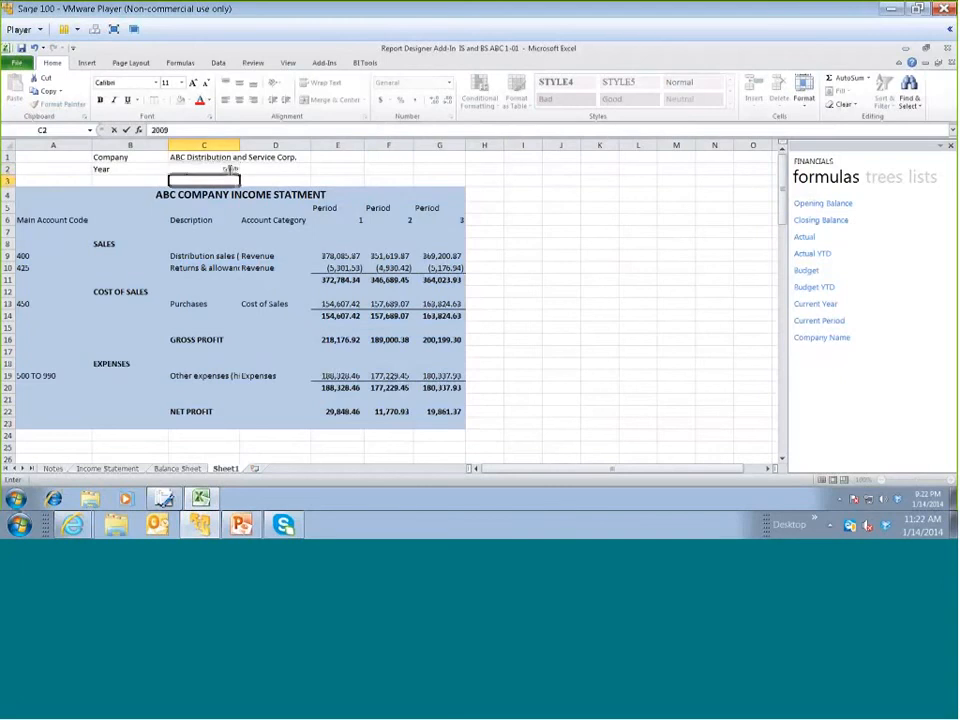
Set the report year in C2 to 2010
left_click(229, 169)
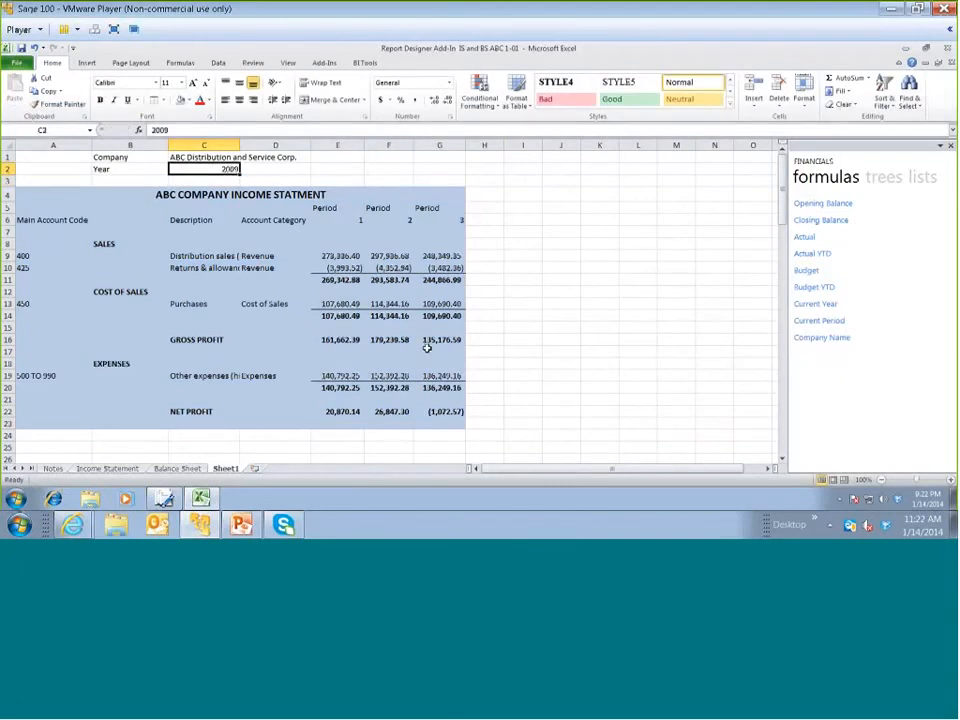
type("20")
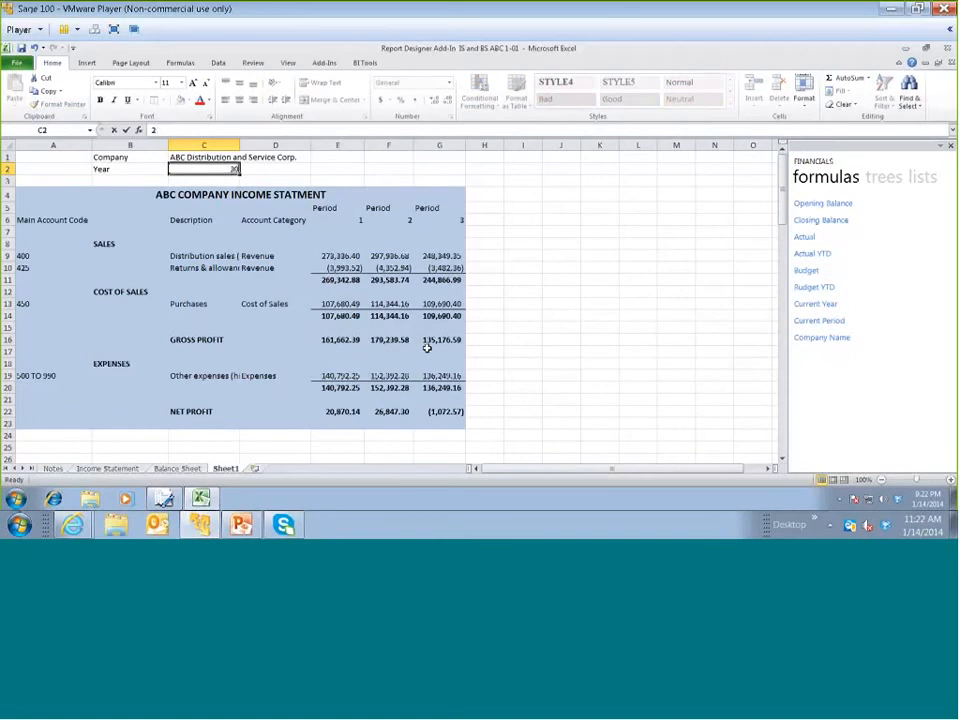
type("10")
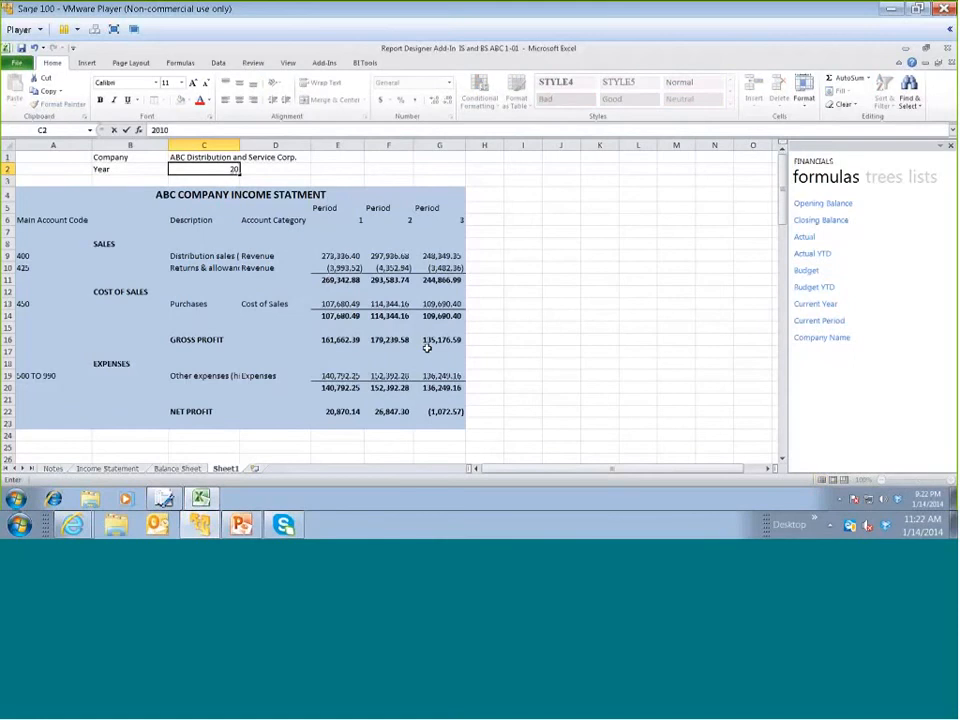
key("Return")
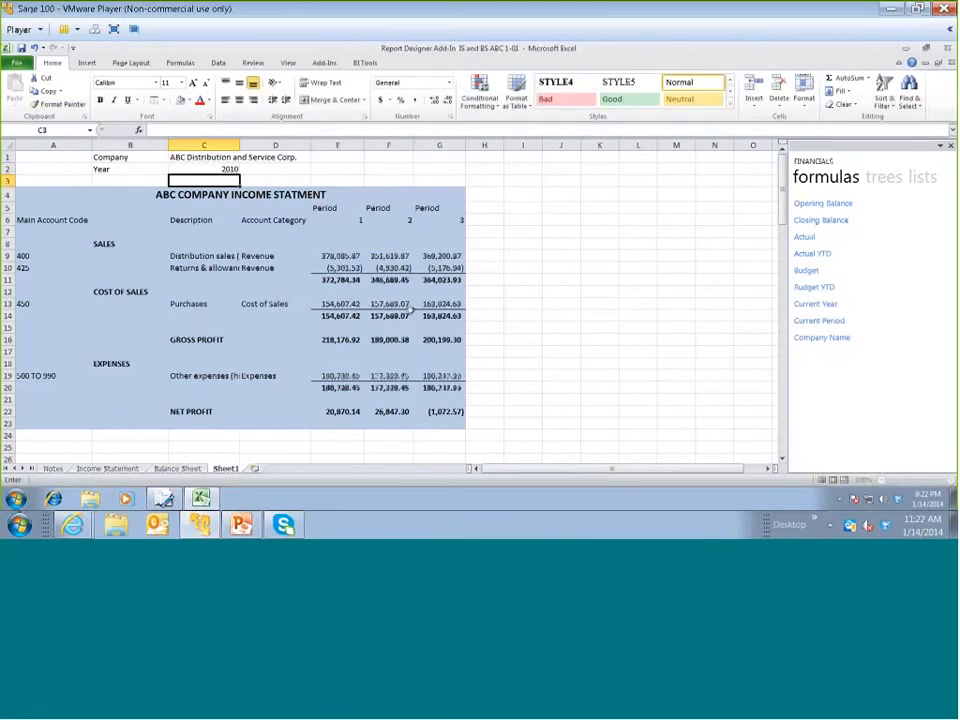
left_click(599, 391)
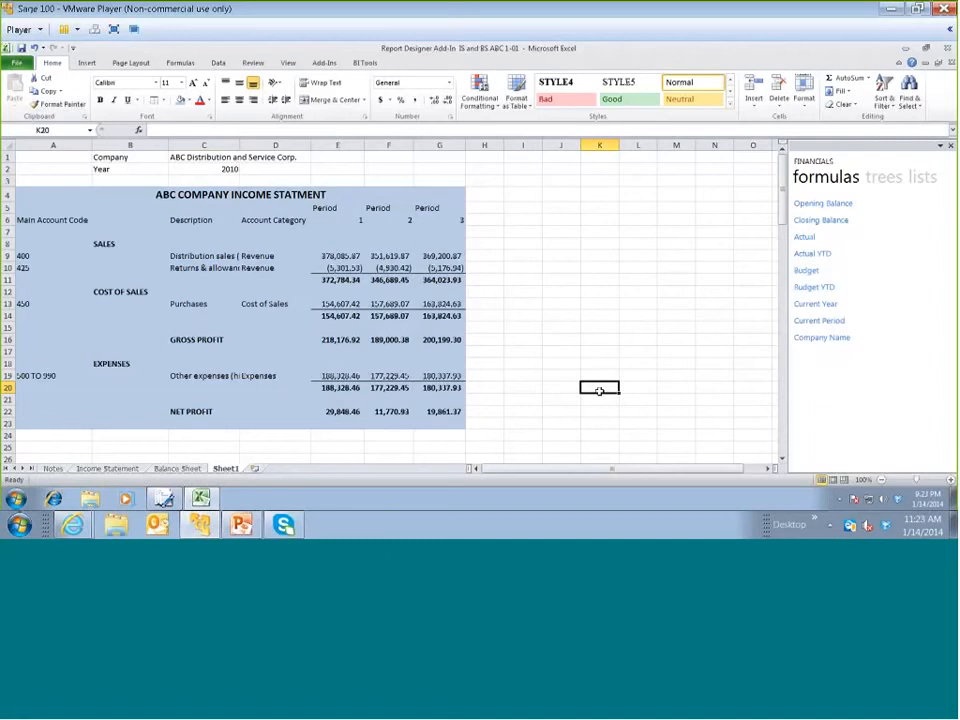
View the Balance Sheet, then examine the Report Designer Add-In 1-0 template and the IS and BS ABC 1-0 report in Report Manager
left_click(185, 474)
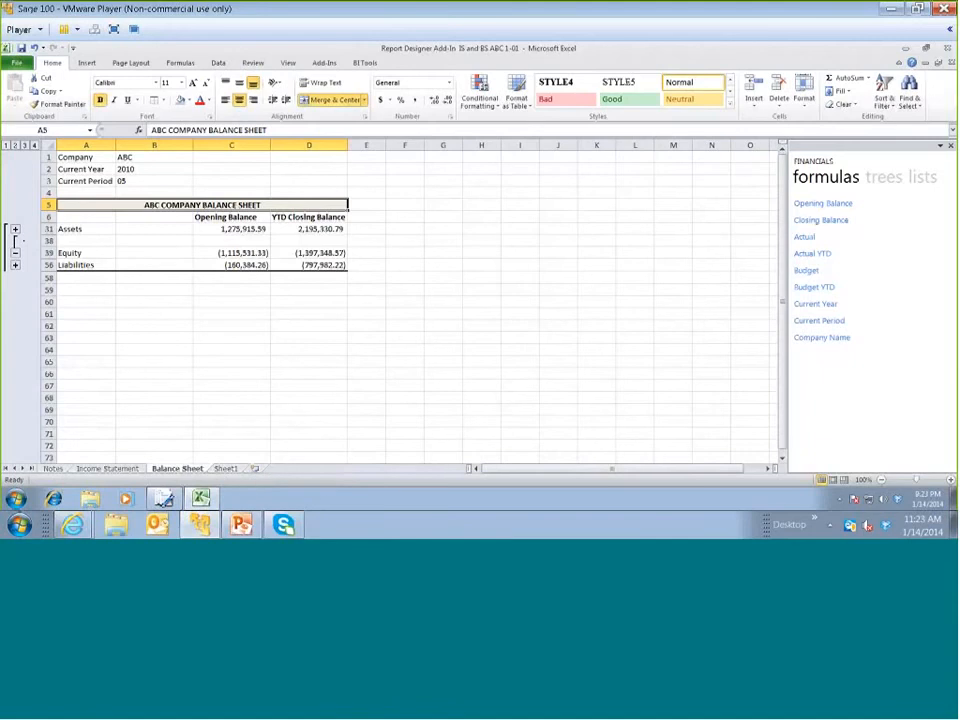
left_click(164, 499)
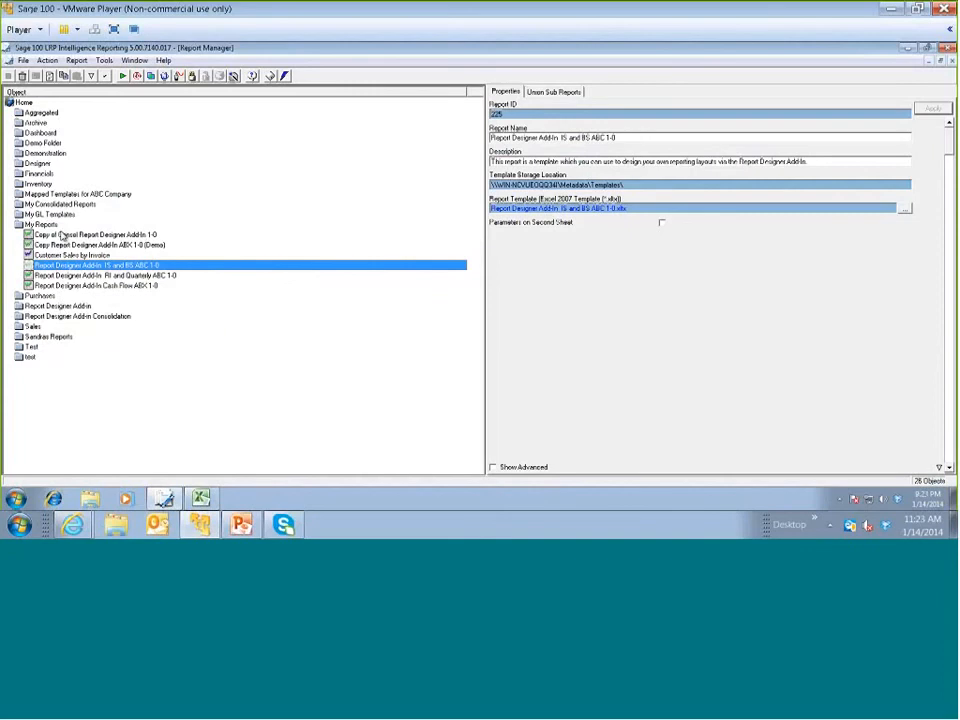
double_click(52, 306)
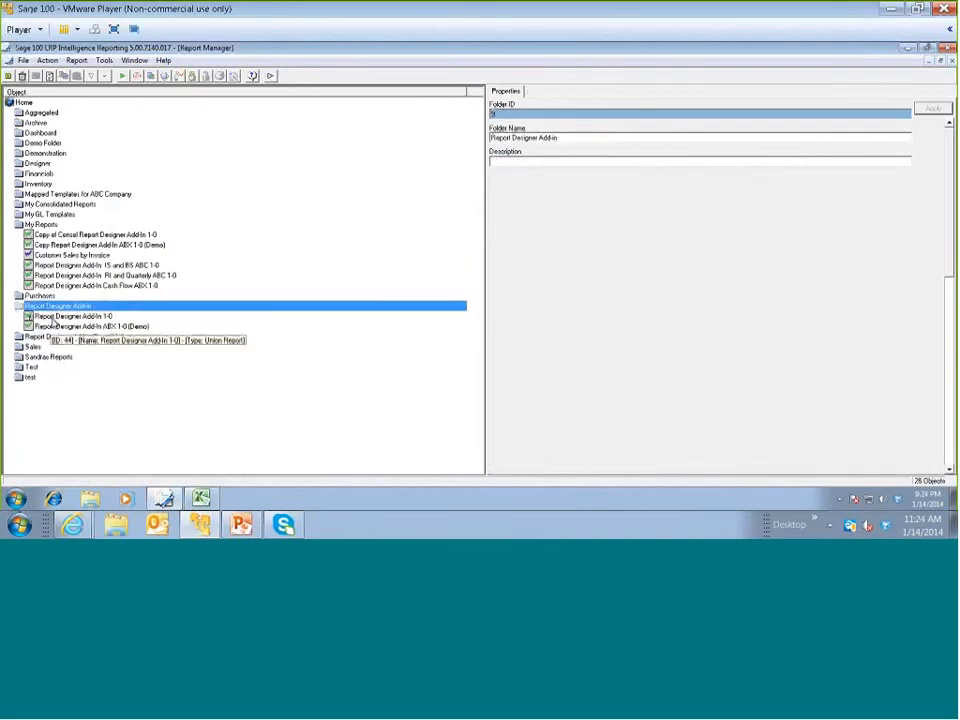
left_click(55, 316)
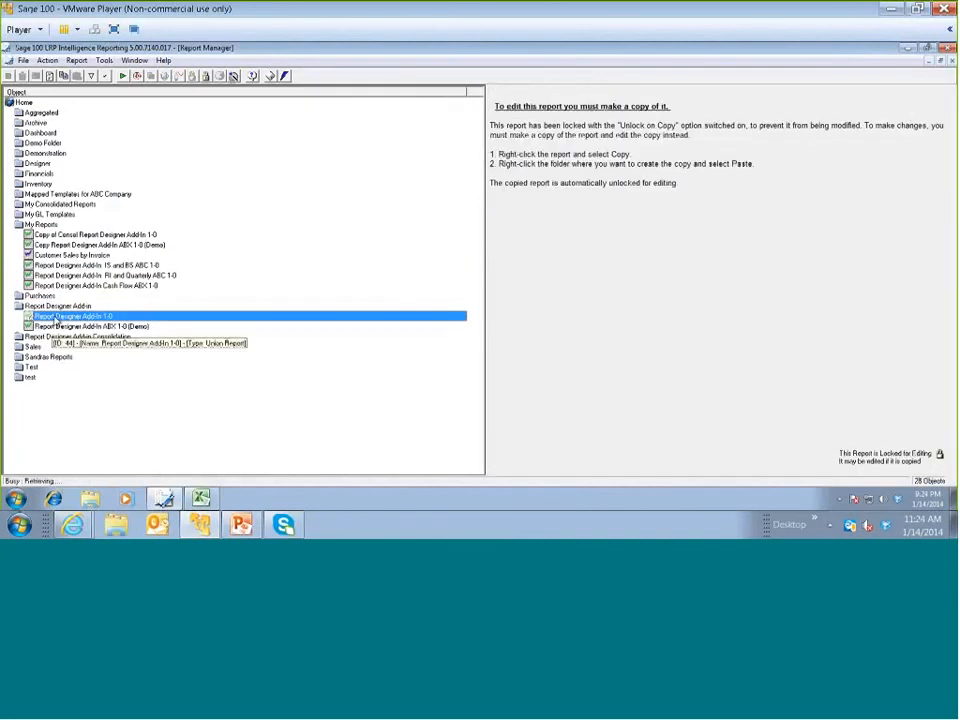
right_click(57, 319)
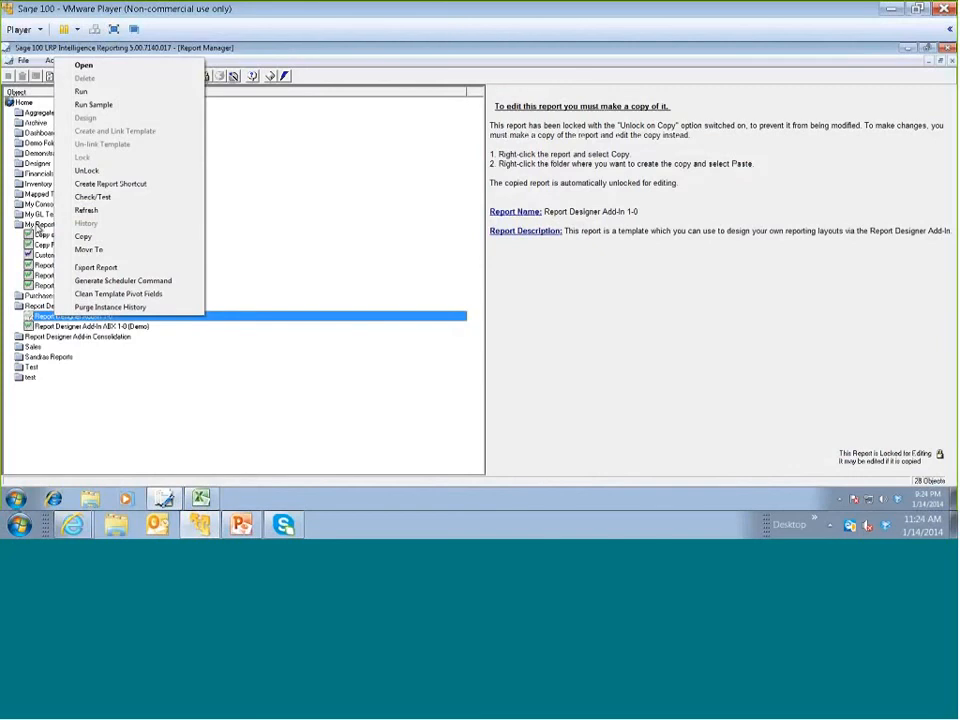
left_click(38, 229)
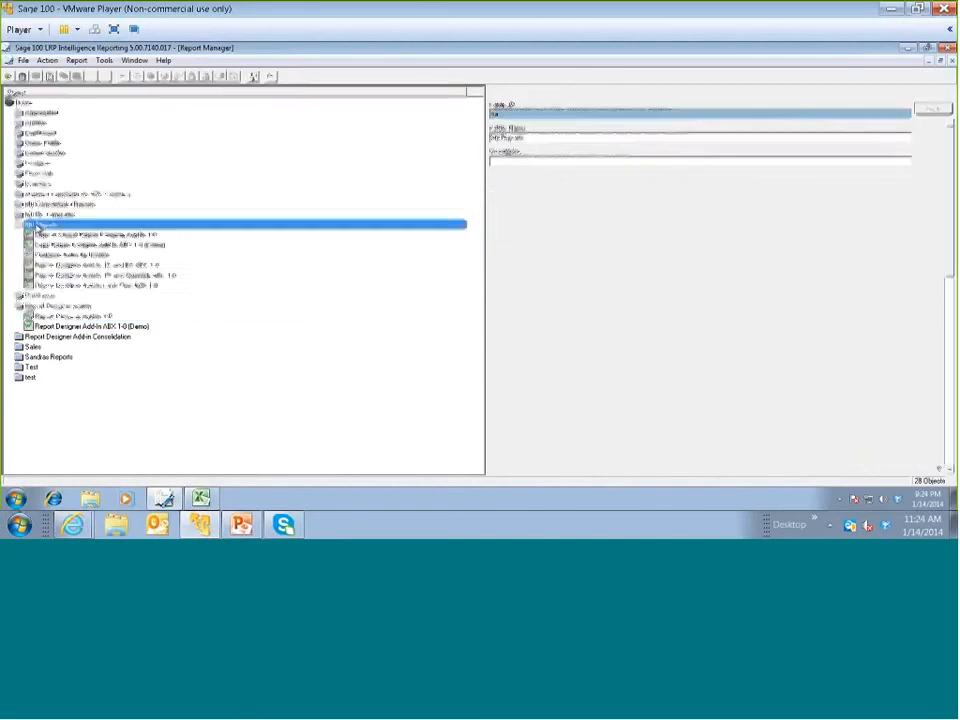
left_click(60, 266)
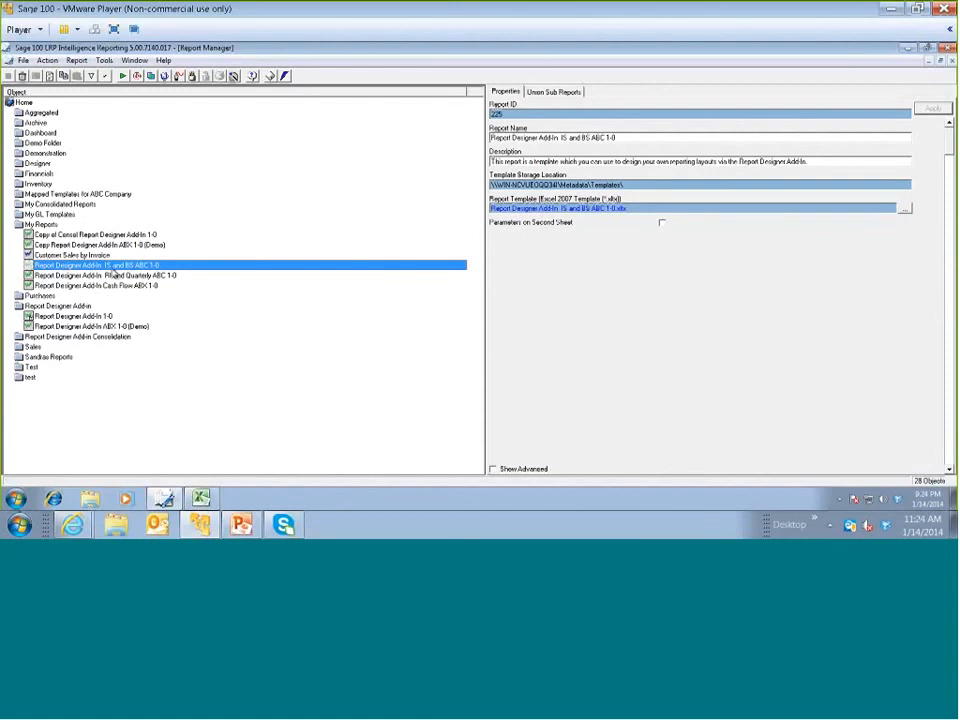
Switch back to the Excel workbook and insert a new worksheet after Sheet1
left_click(200, 498)
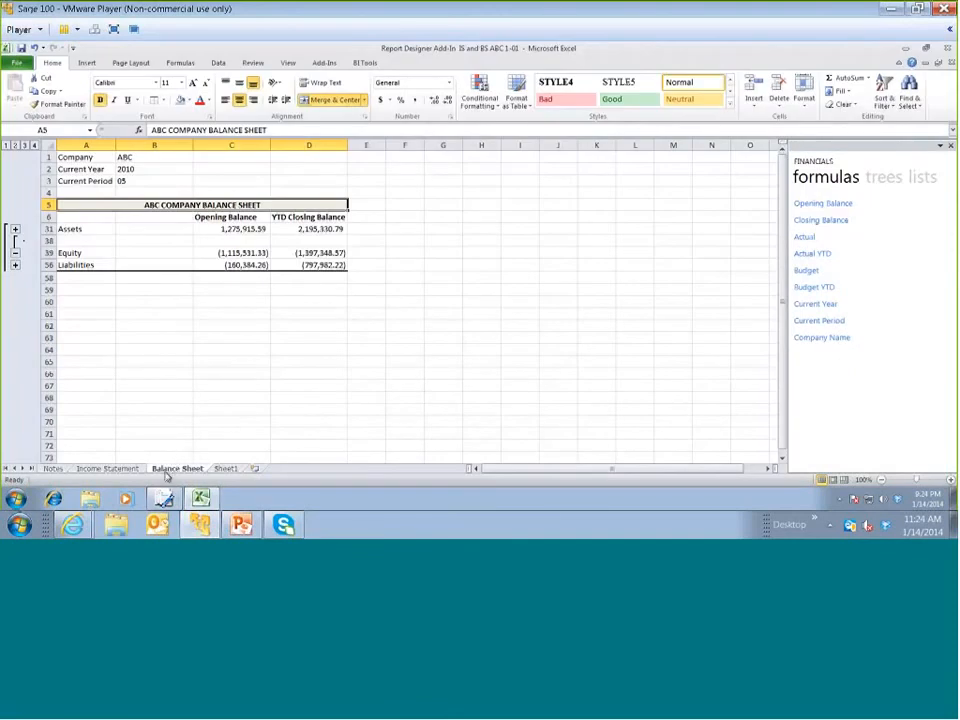
left_click(223, 469)
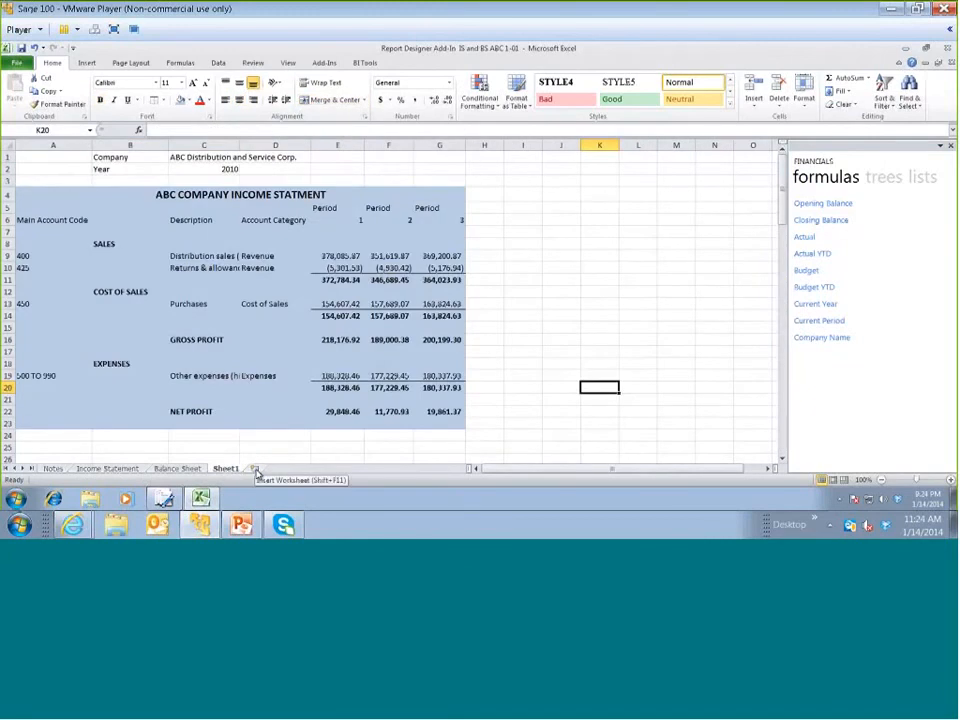
left_click(255, 469)
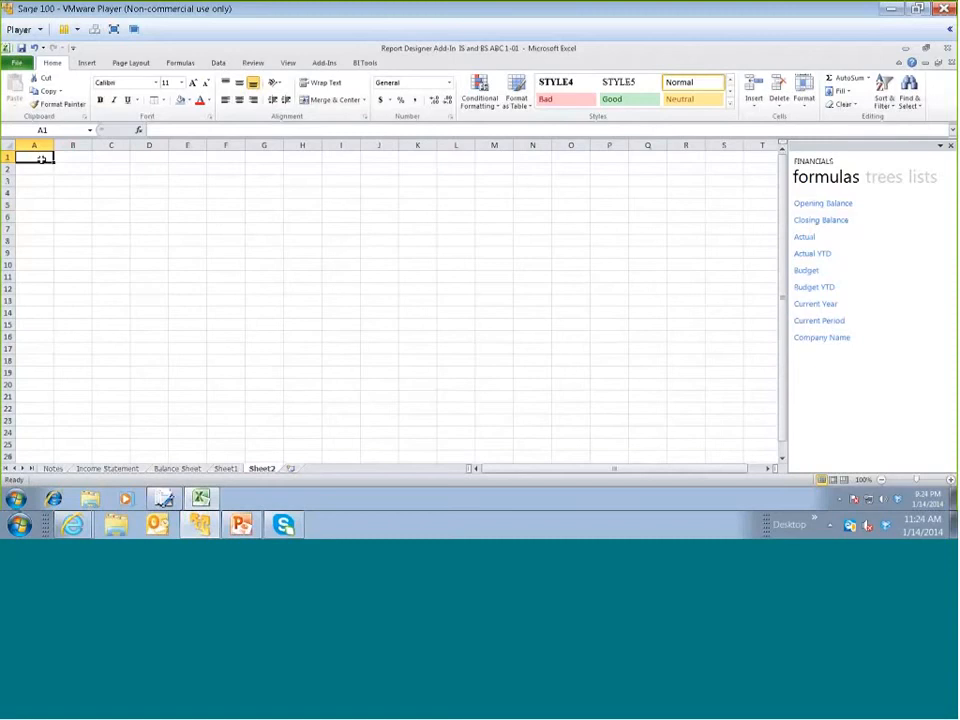
Enter the labels Company, Current Year and Current Period in A1:A3 and autofit column A
type("com")
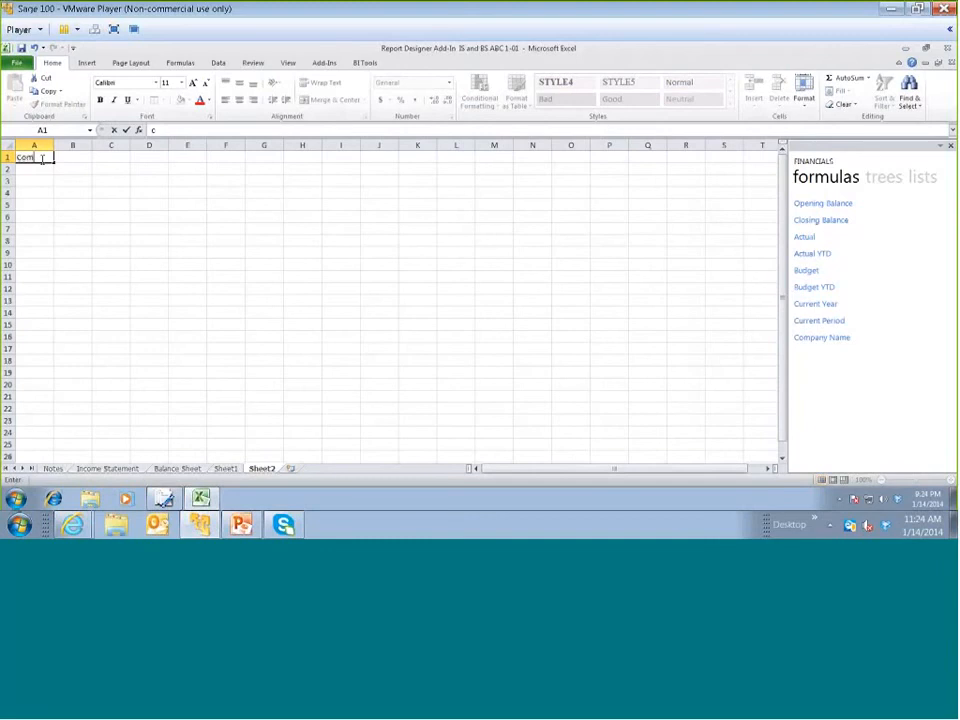
type("pany")
key("Return")
type("Cu")
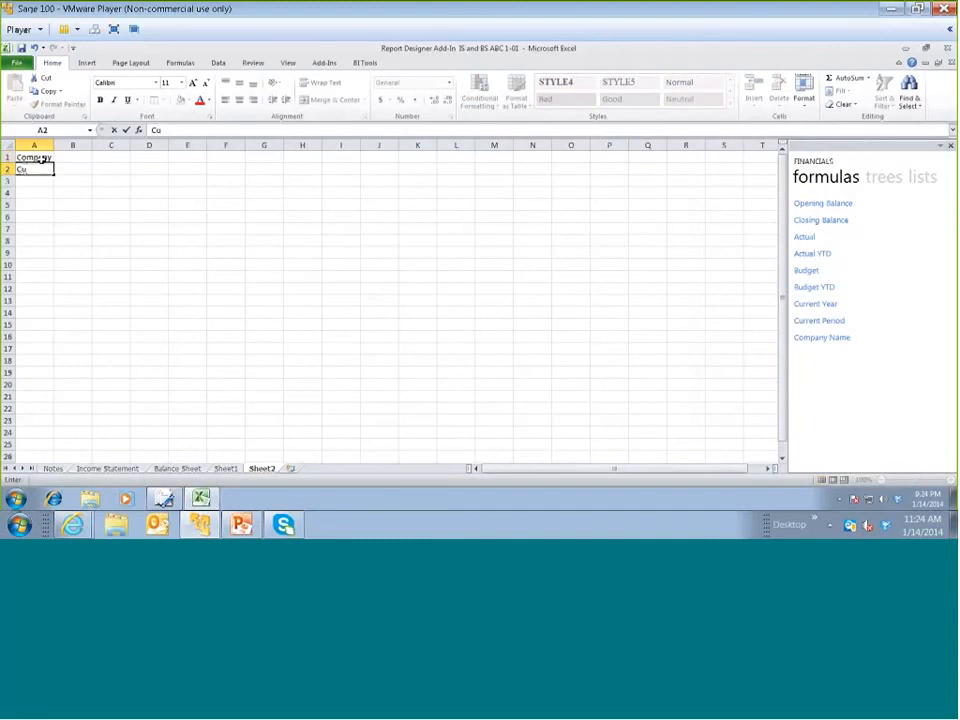
type("rrent Year")
key("Return")
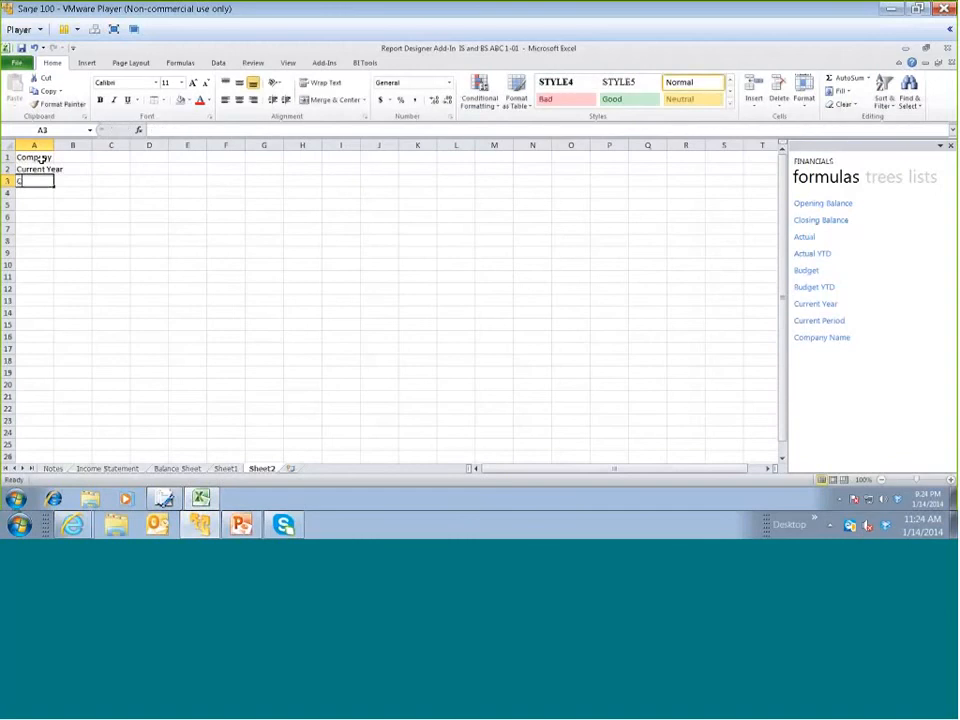
type("Current ")
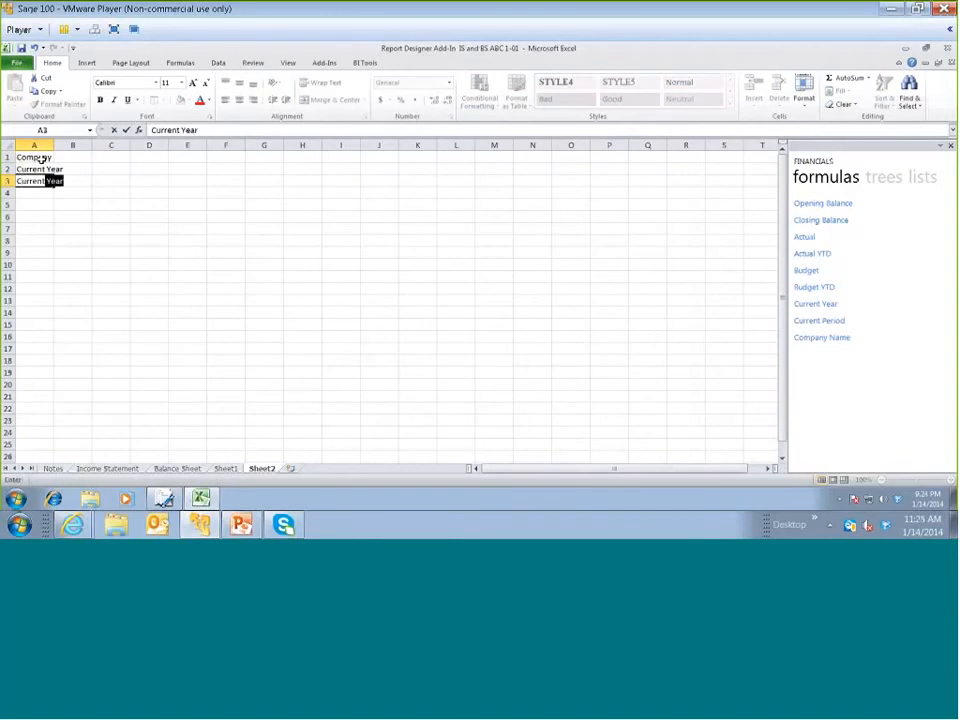
type("Period")
left_click(47, 145)
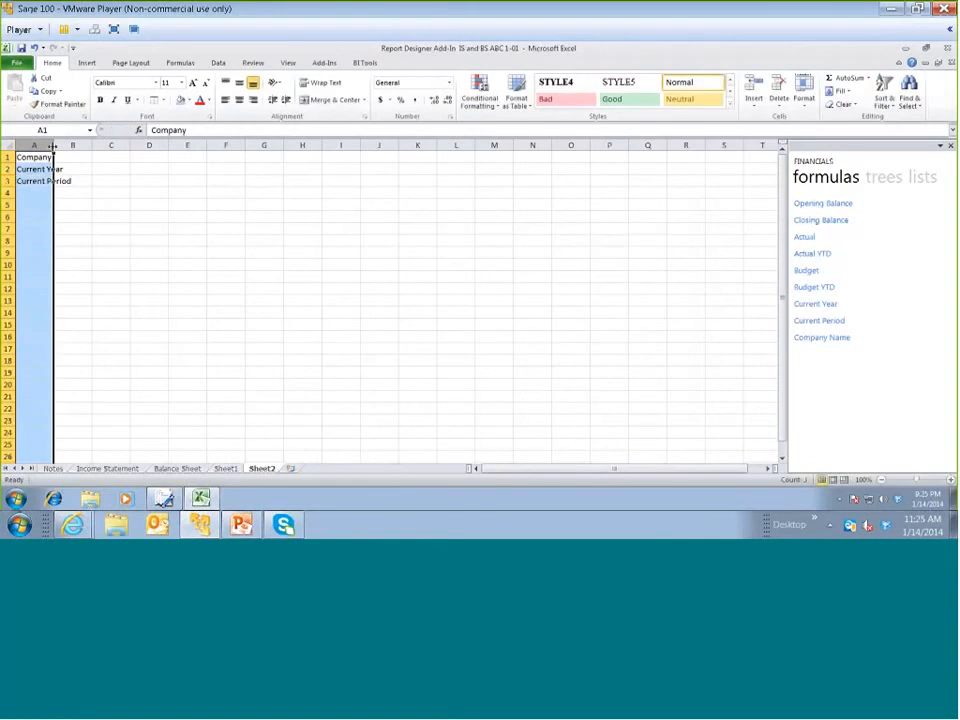
double_click(53, 146)
Insert the Company Name formula in B1, beside the Company label
left_click(96, 157)
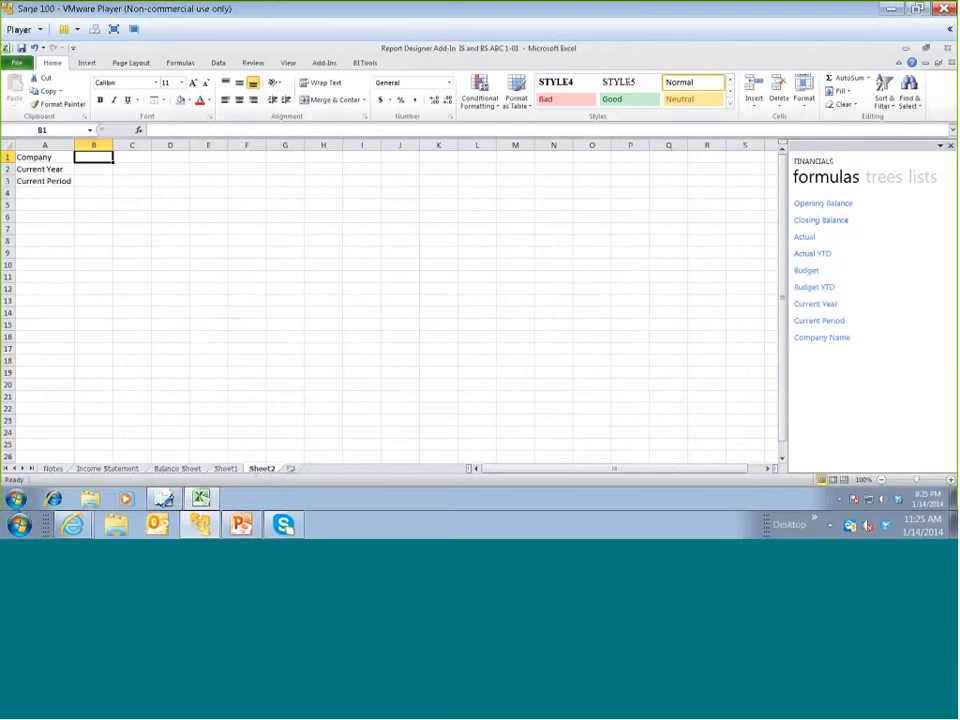
left_click_drag(822, 340, 101, 161)
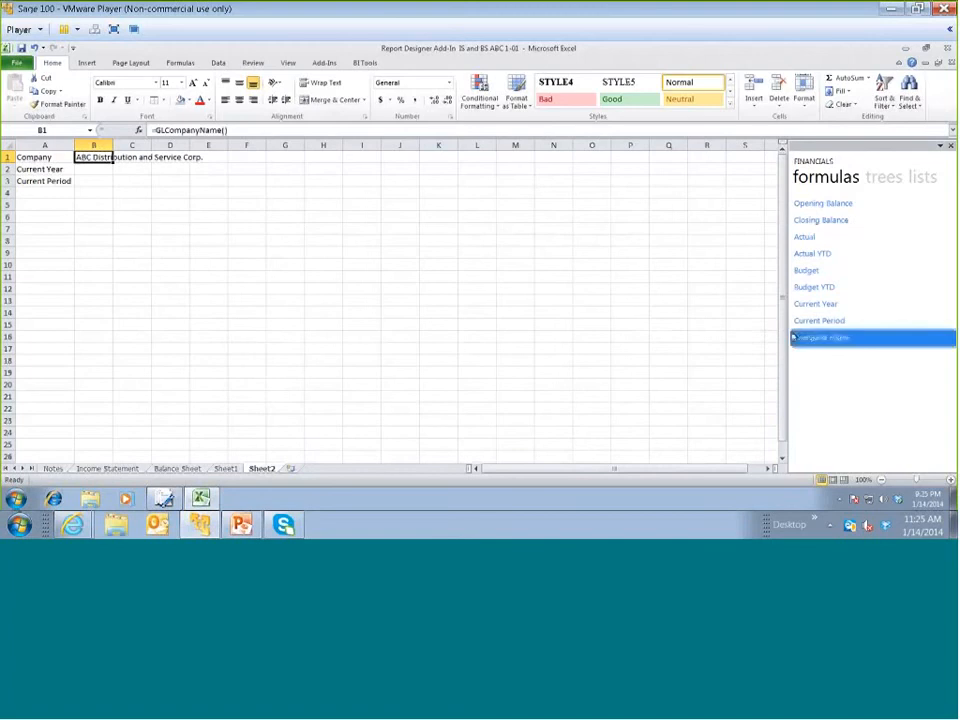
Insert the Current Period formula in B3 and the Current Year formula in B2, beside their labels
left_click_drag(620, 333, 105, 187)
left_click_drag(804, 305, 110, 171)
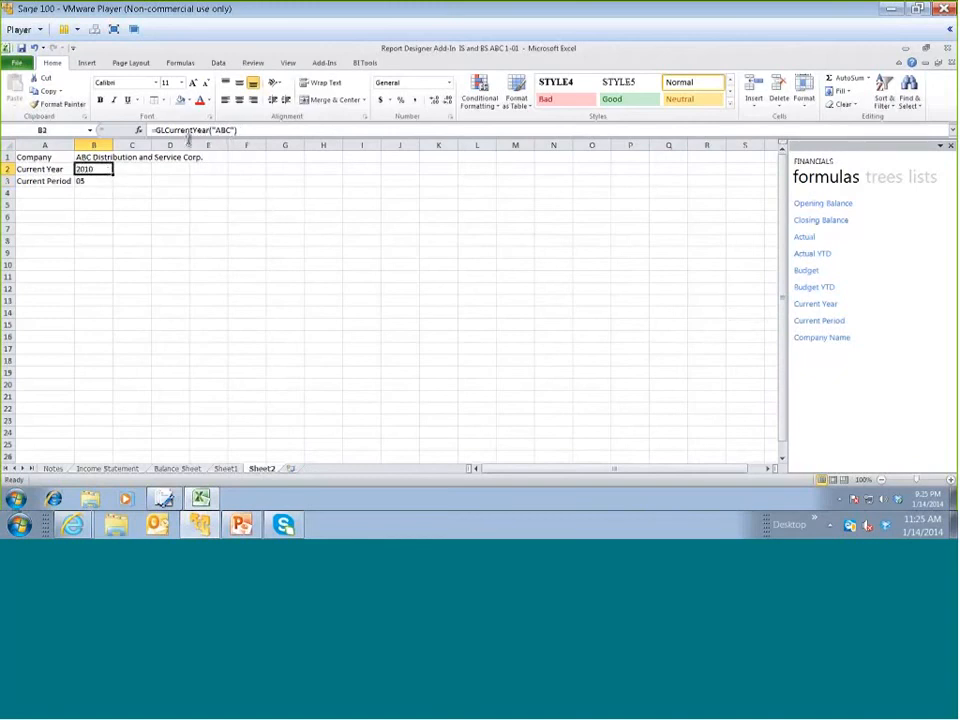
Insert the Main Accounts list for company ABC into the sheet starting at A5
left_click(64, 205)
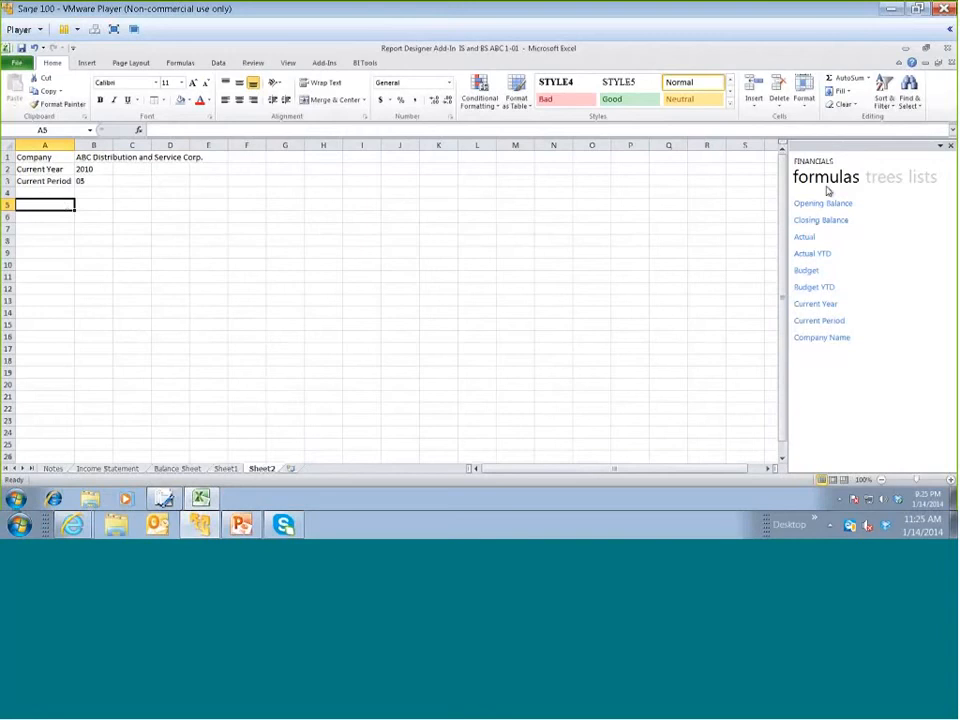
left_click(922, 178)
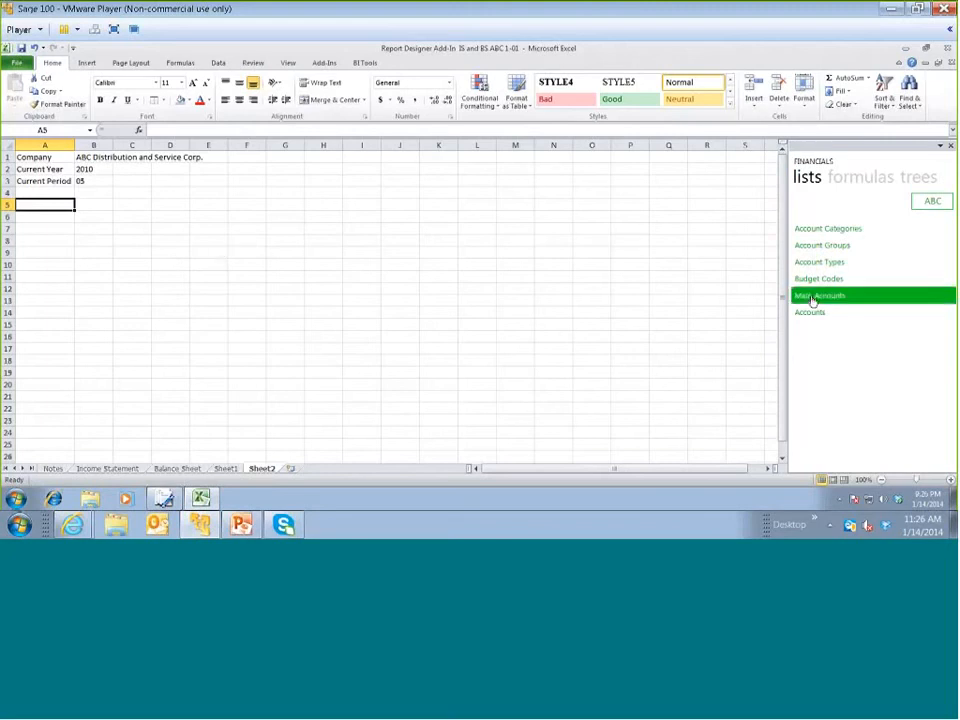
left_click_drag(842, 298, 70, 213)
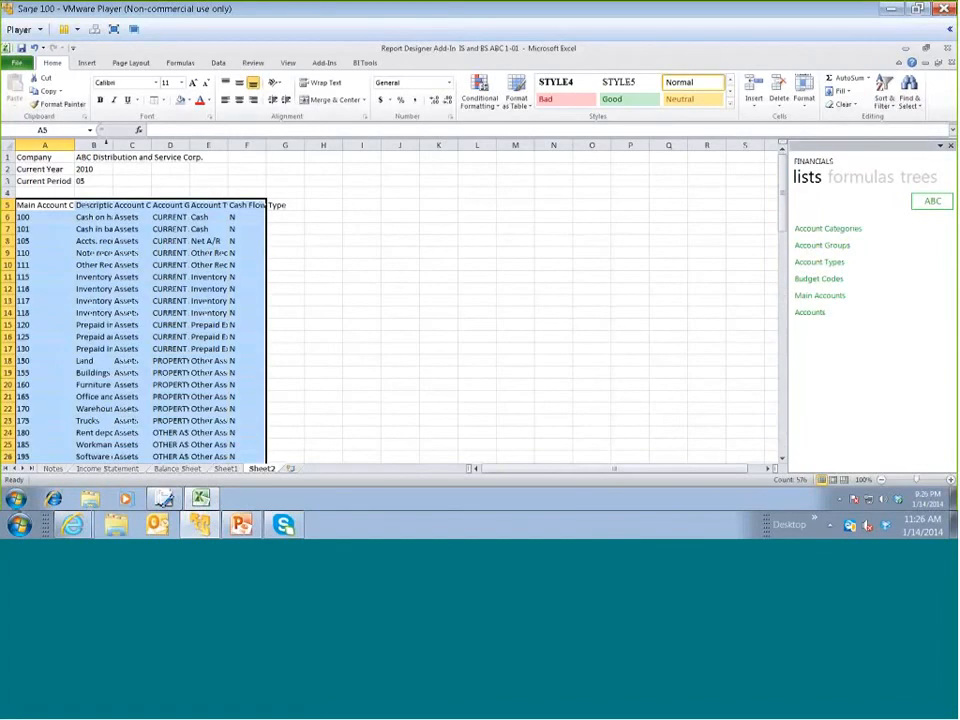
Widen columns B to F together so the account list's headings and descriptions fit
left_click(105, 145)
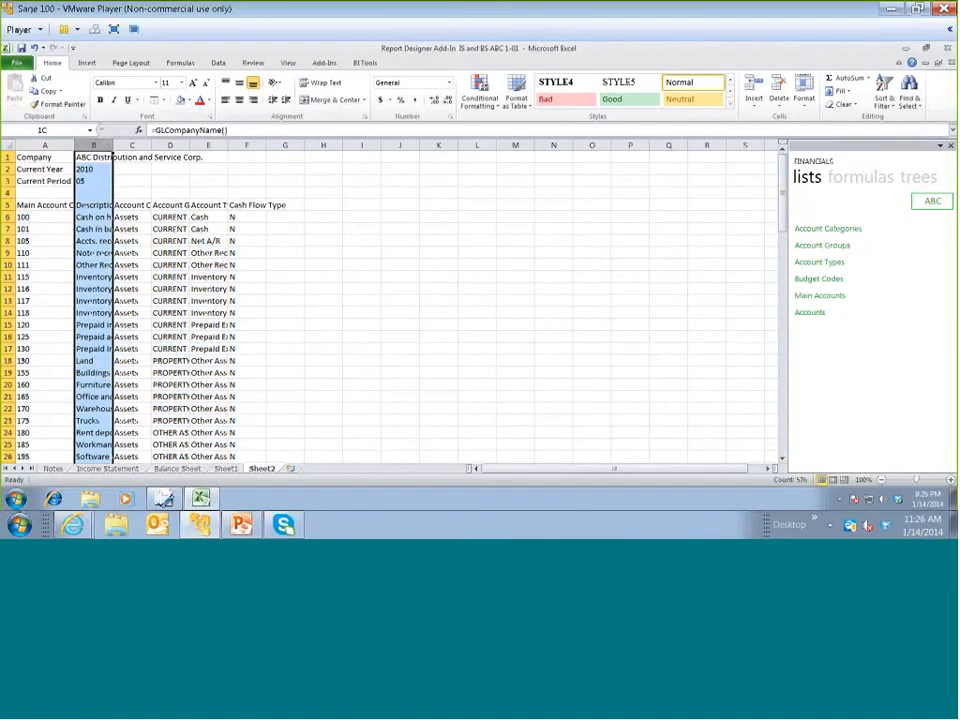
left_click_drag(105, 145, 247, 145)
left_click_drag(266, 145, 316, 145)
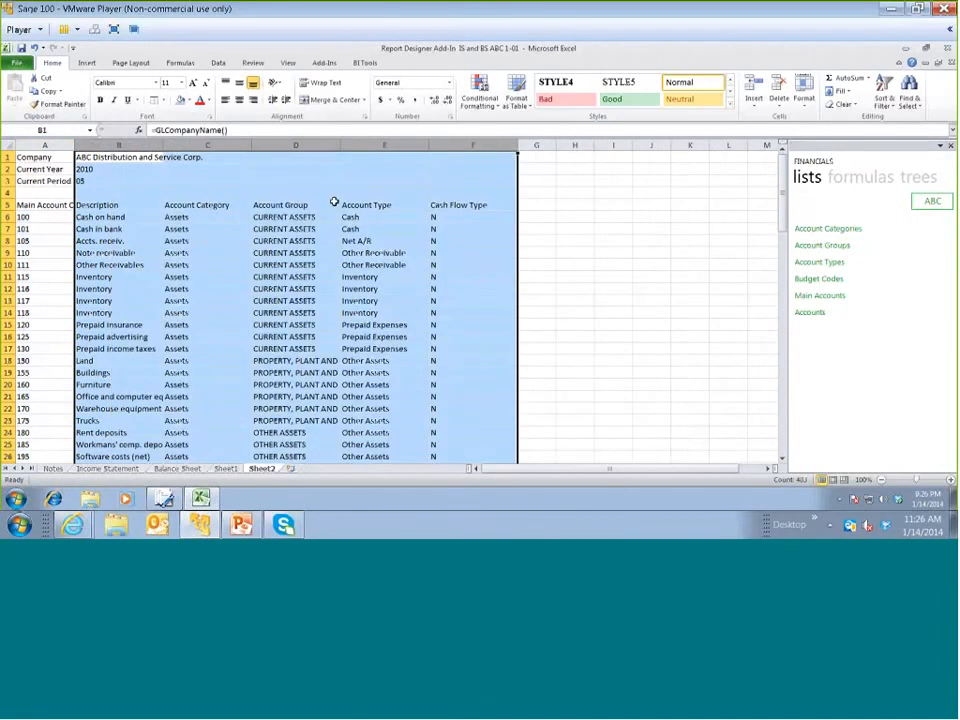
Delete the Account Type and Cash Flow Type columns (E and F) from the account list
left_click(400, 145)
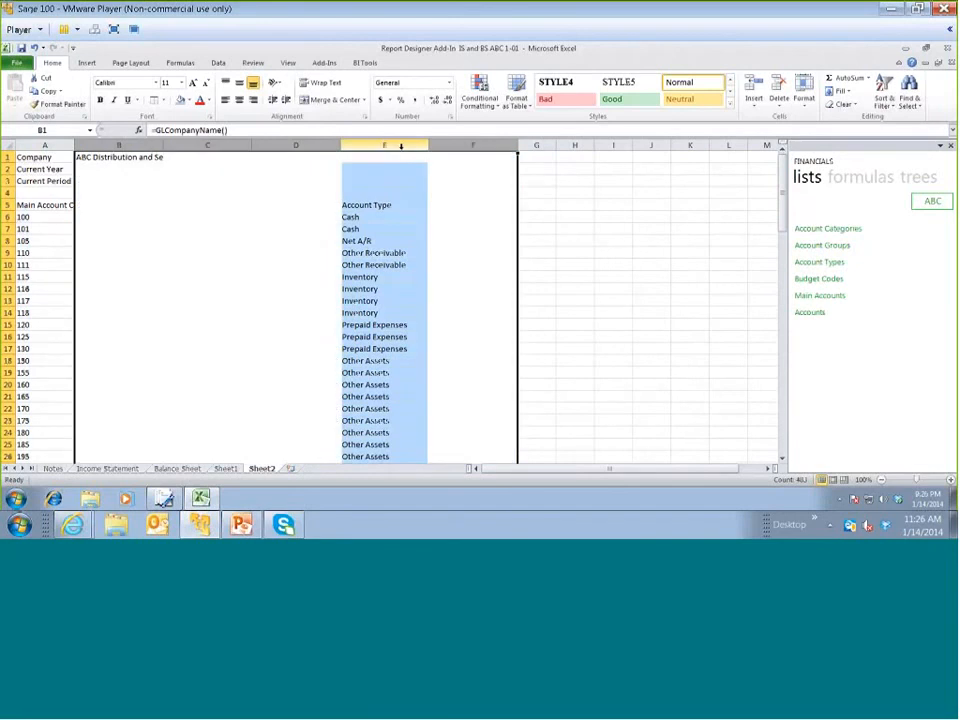
left_click_drag(401, 146, 460, 146)
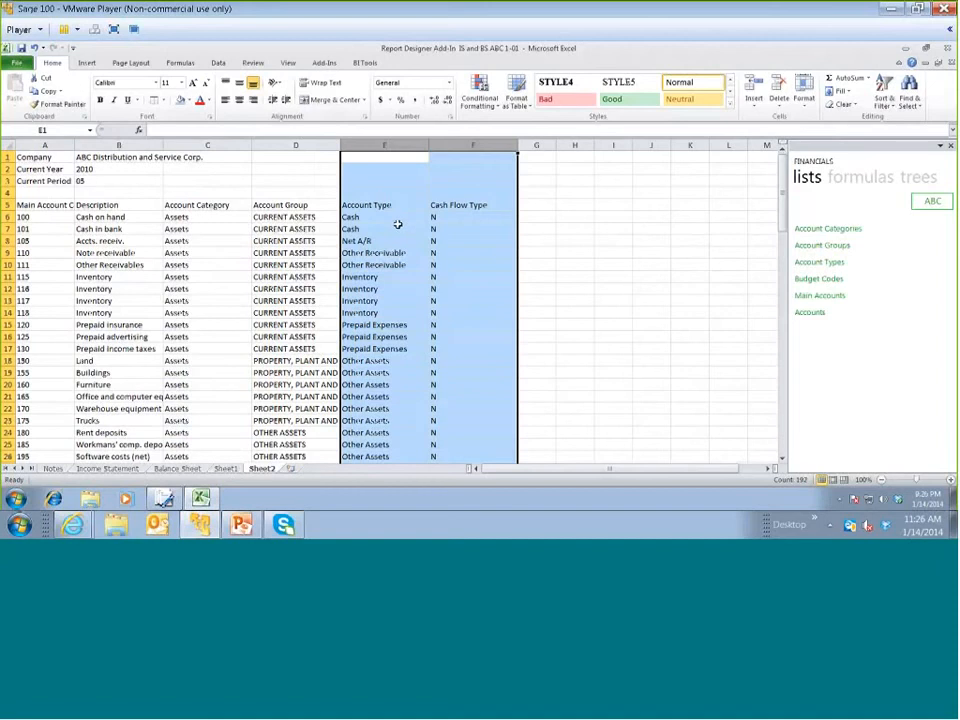
right_click(397, 224)
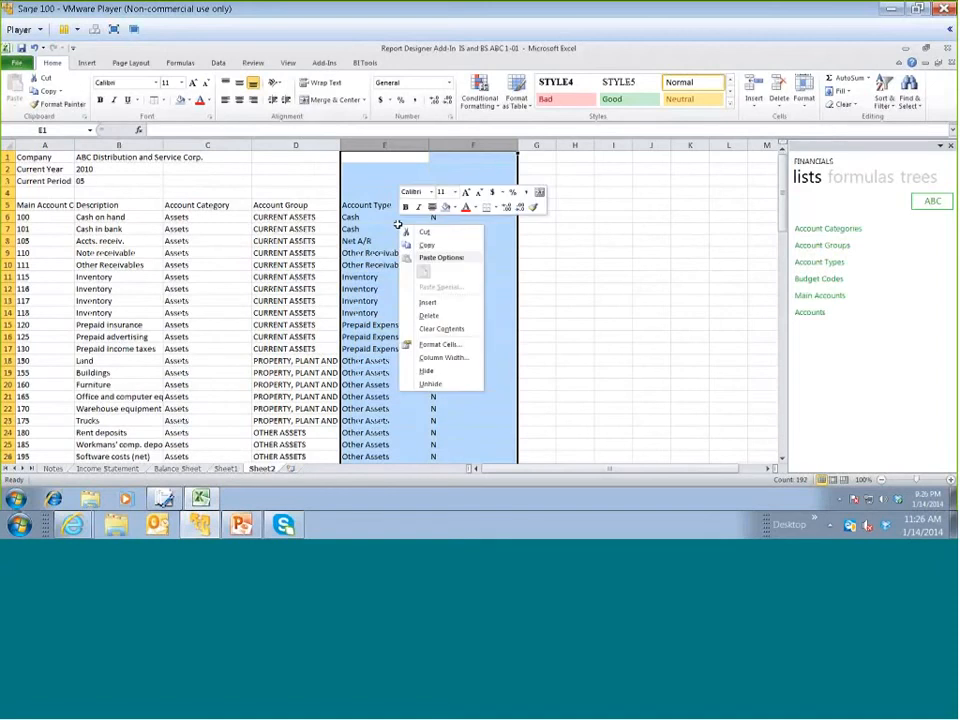
left_click(428, 316)
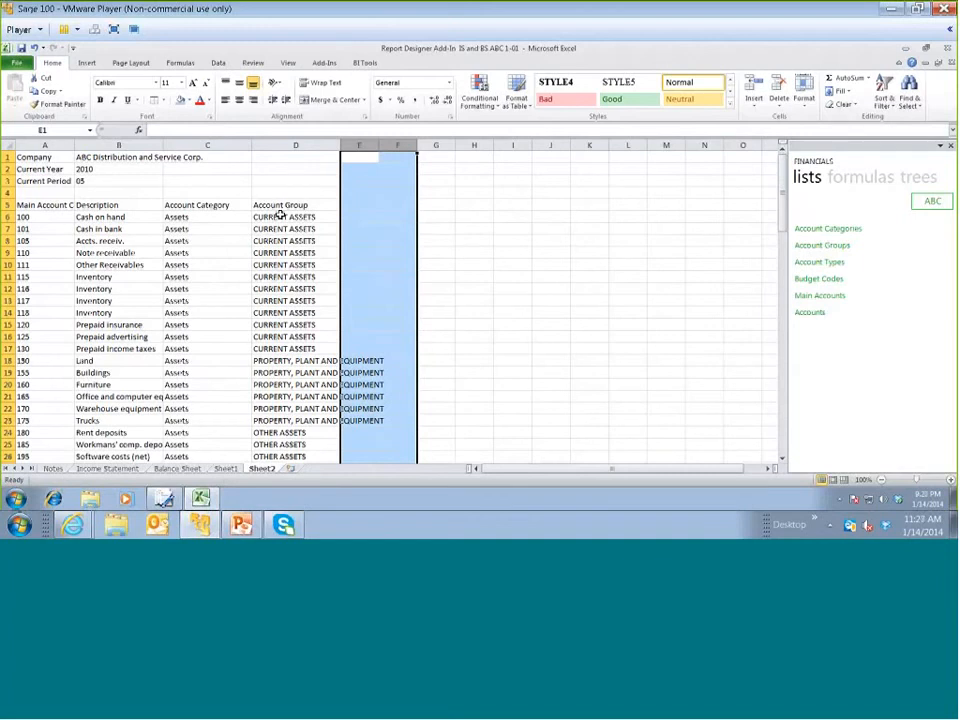
Insert two blank columns between the Description and Account Category columns
left_click(190, 144)
left_click_drag(249, 149, 295, 146)
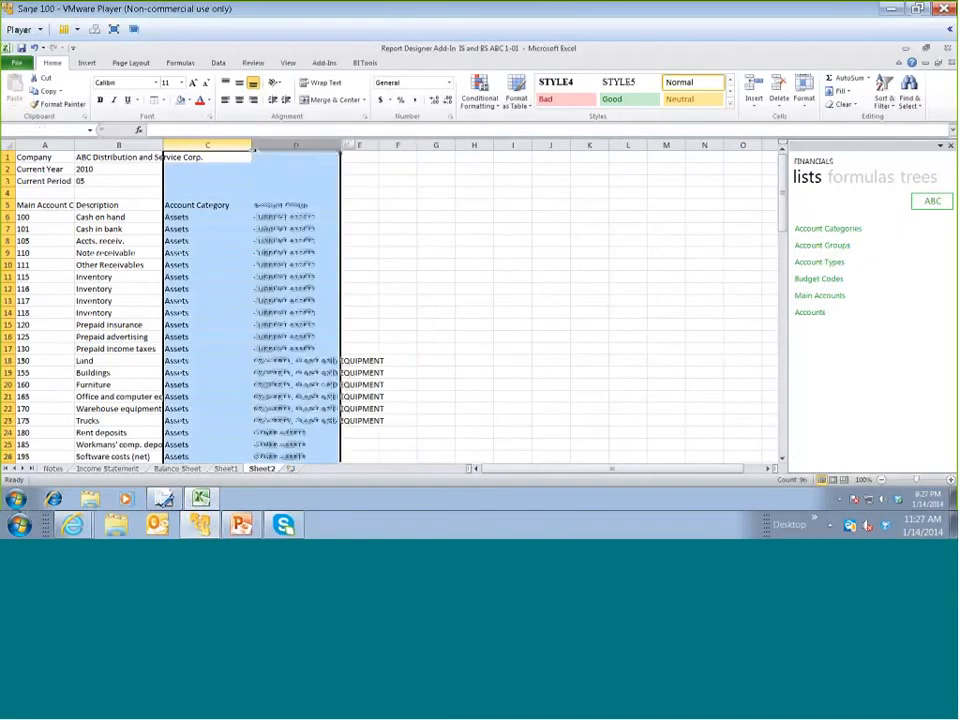
right_click(208, 216)
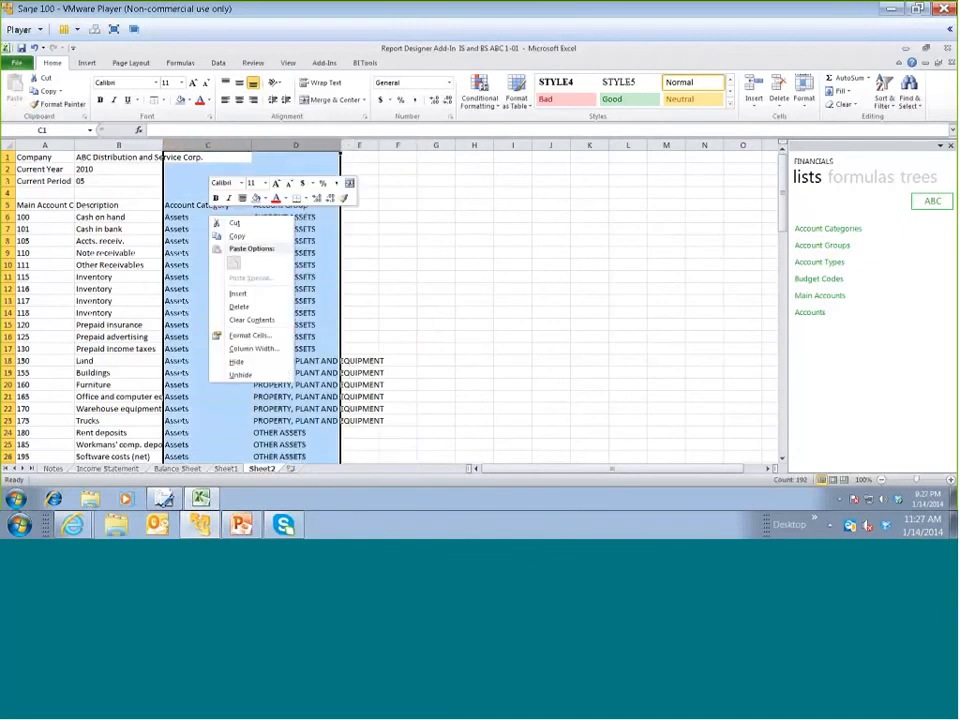
left_click(236, 298)
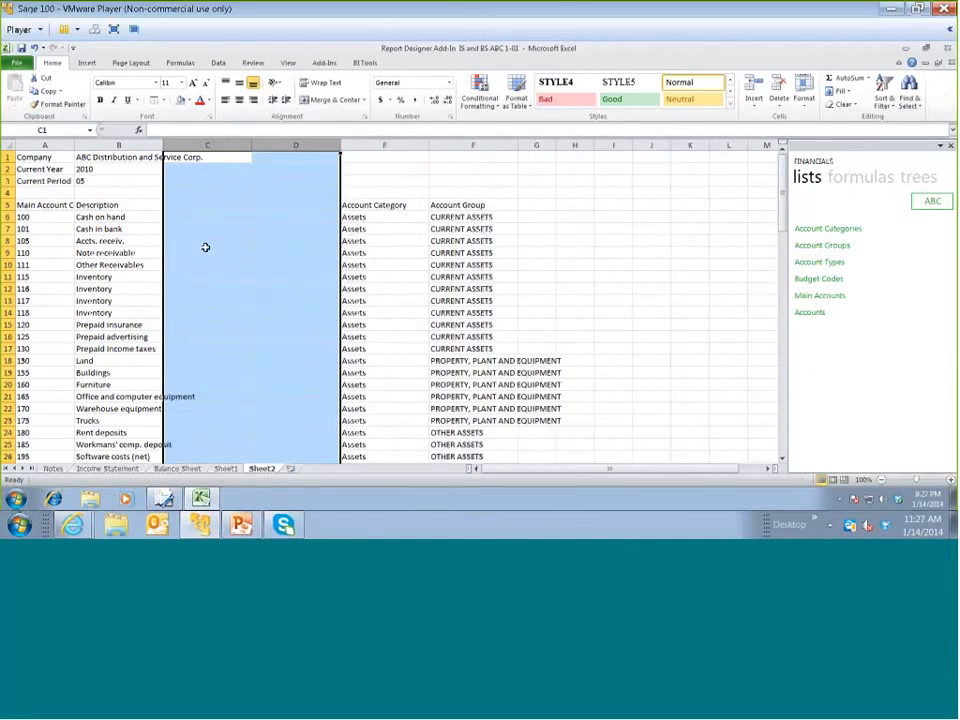
Enter the headings Opening Balance in C5 and YTD Closing Balance in D5
left_click(190, 207)
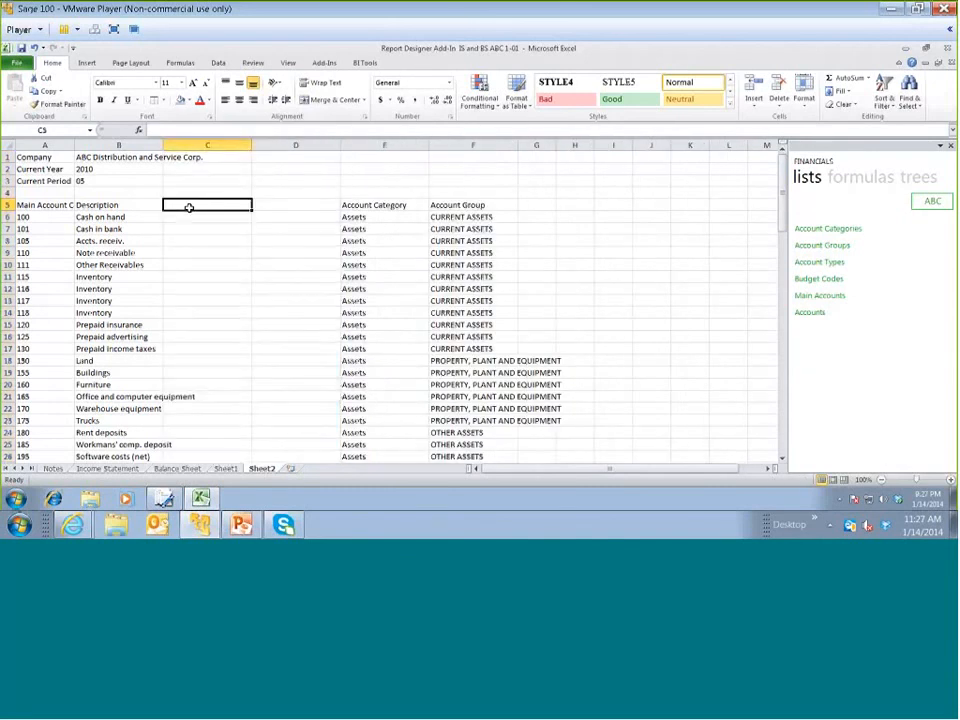
type("O")
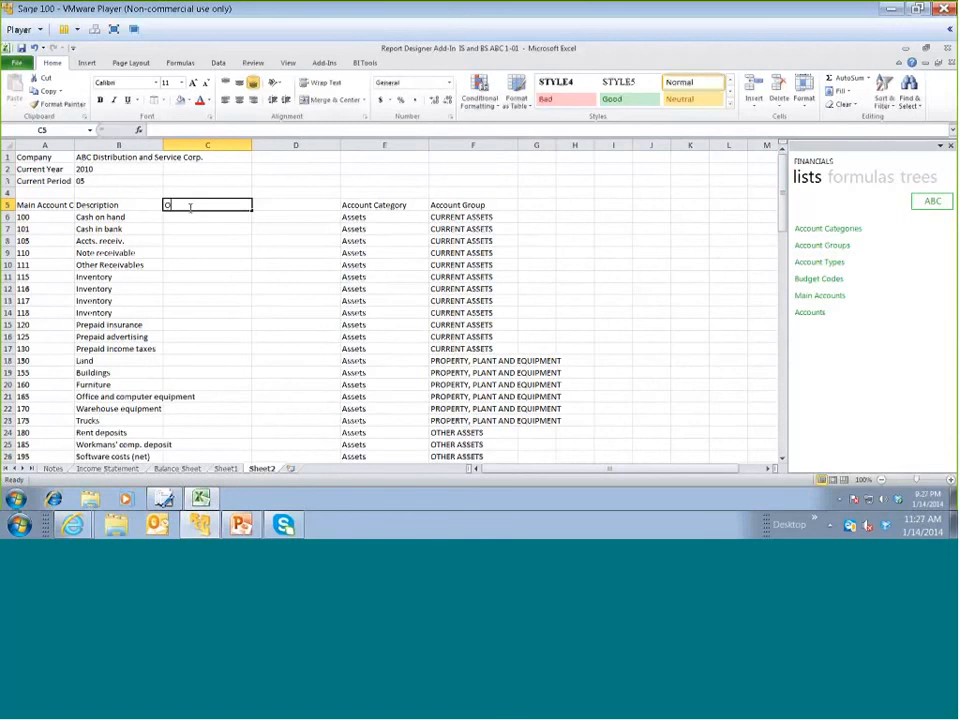
type("pening Bl")
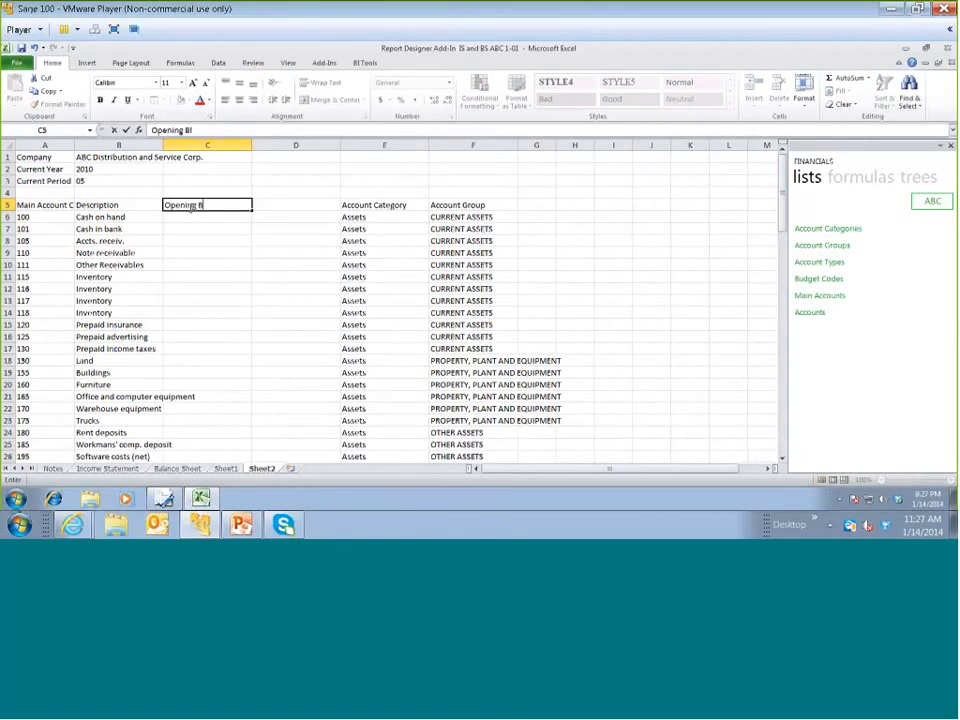
key("BackSpace")
type("alance")
key("Tab")
type("YTD")
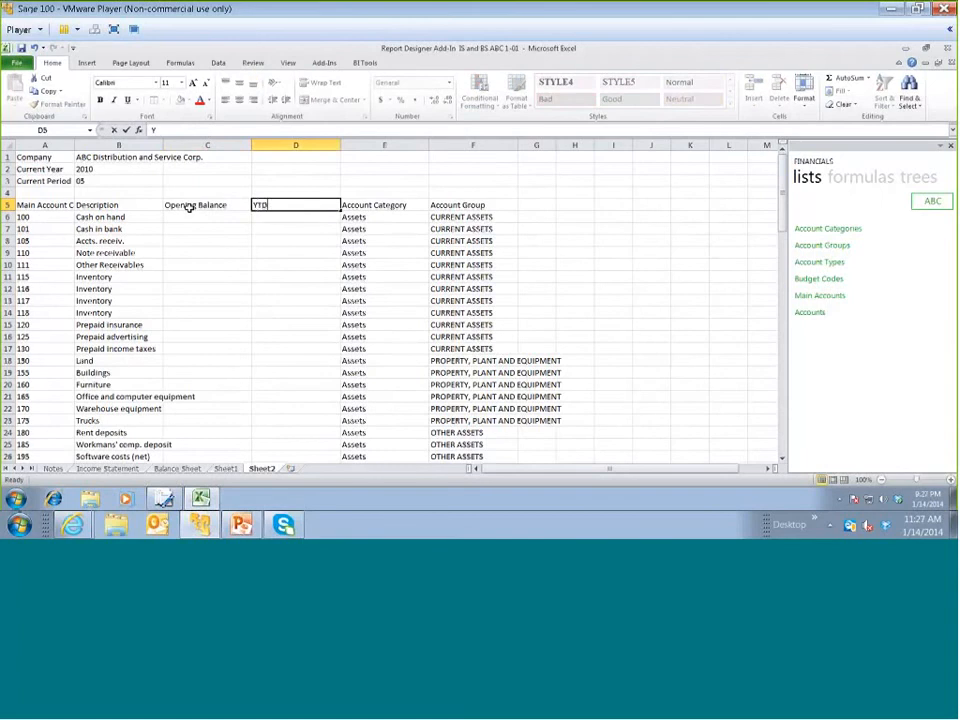
type(" Closing B")
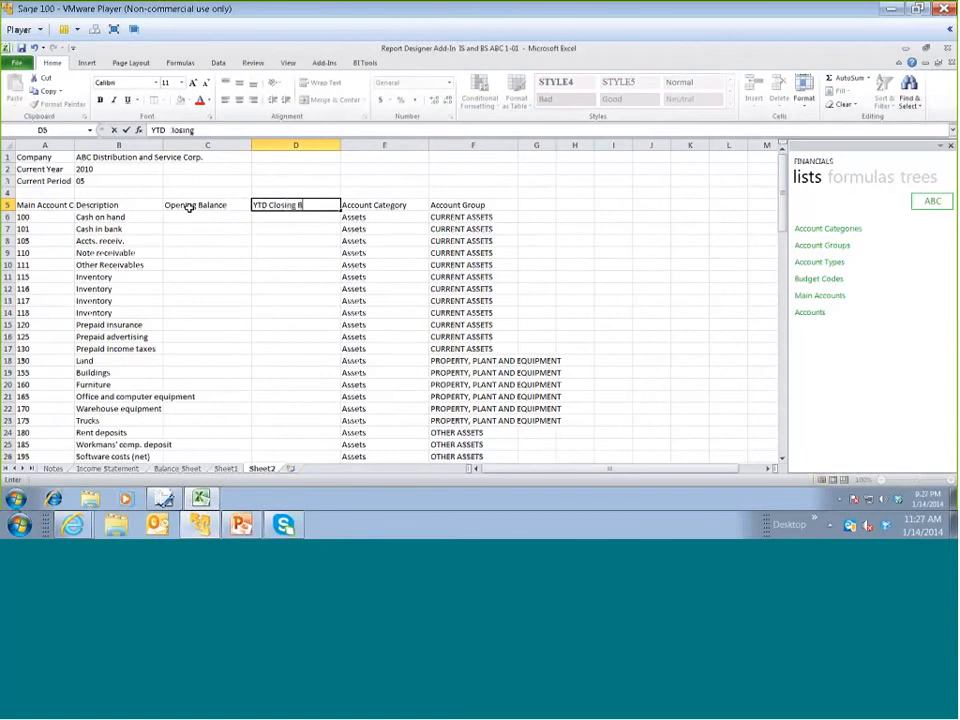
type("alance")
key("Return")
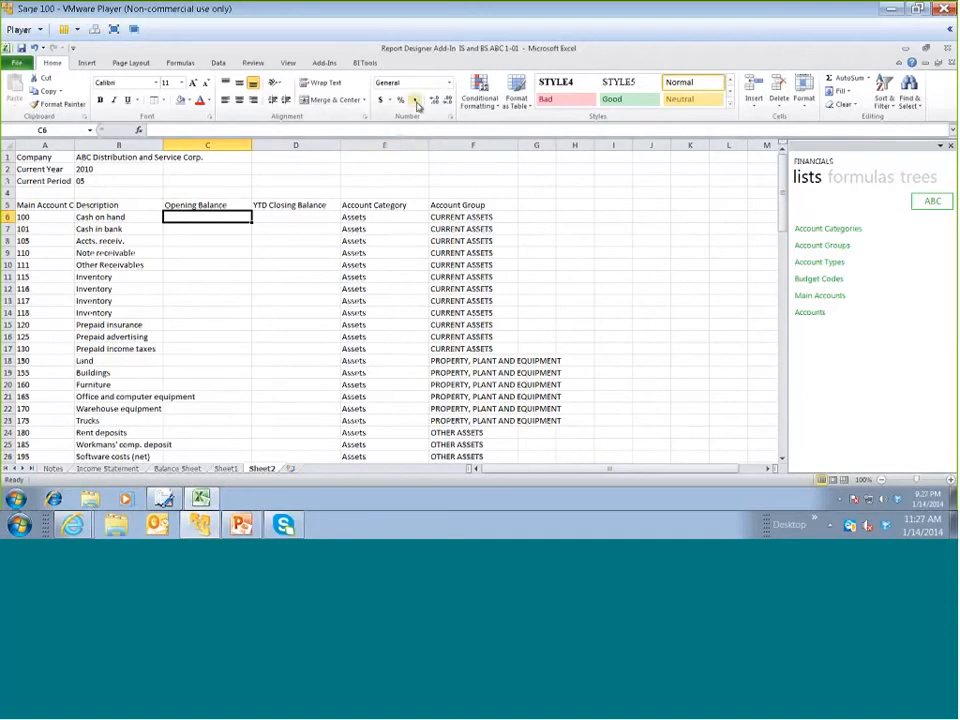
Insert the Opening Balance formula in C6 for the Cash on hand account and apply the comma number style
left_click(834, 182)
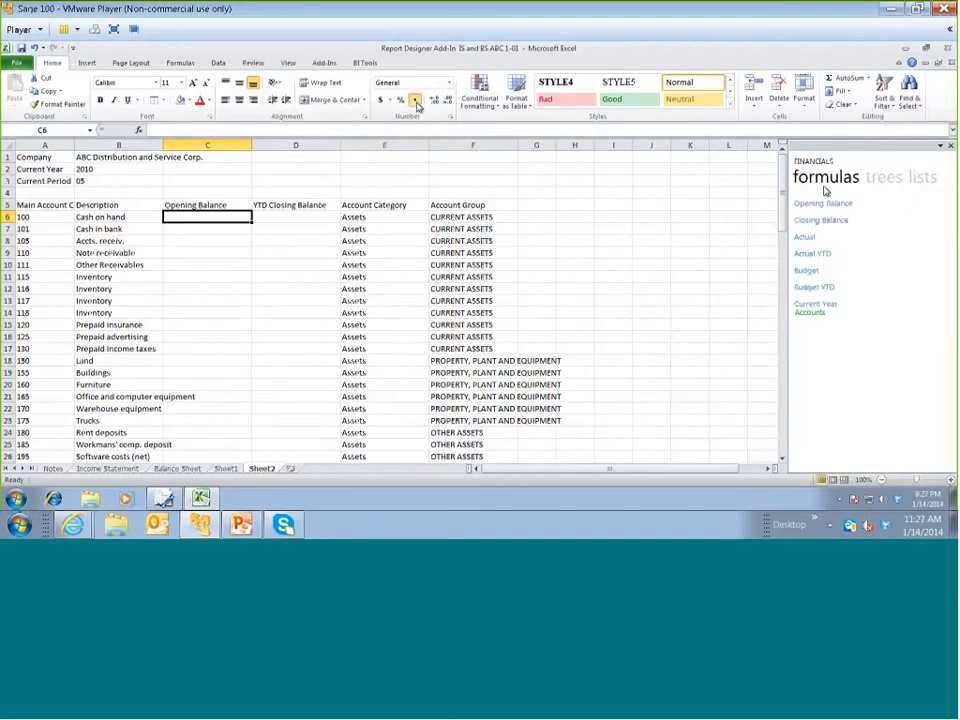
left_click_drag(818, 205, 229, 224)
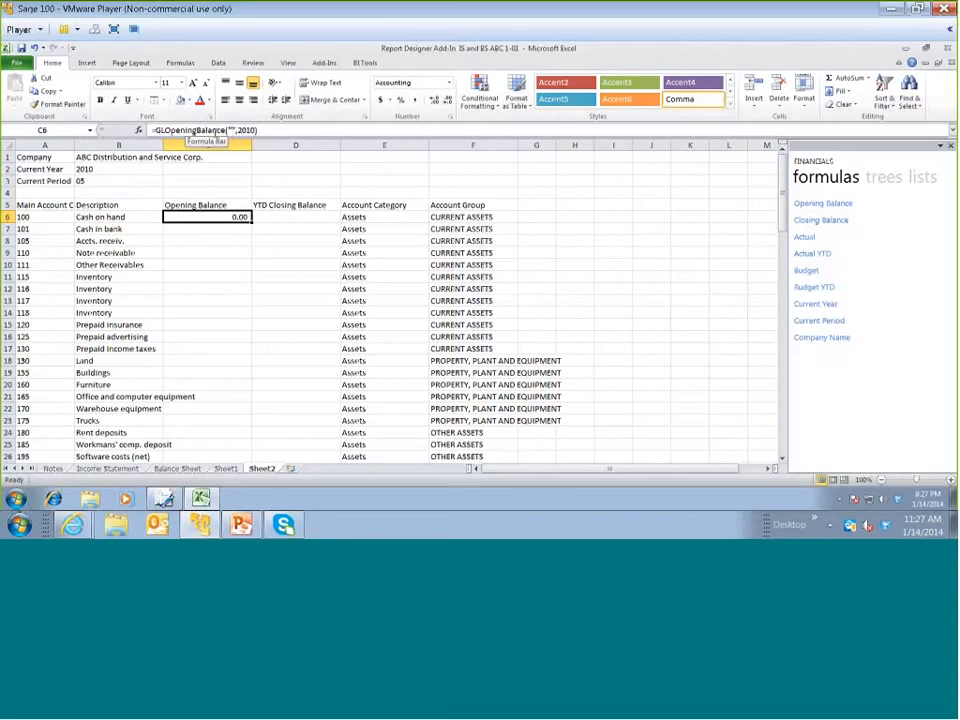
In the function arguments of the Opening Balance formula in C6, set GLLink to the column-locked reference $A6
left_click(139, 131)
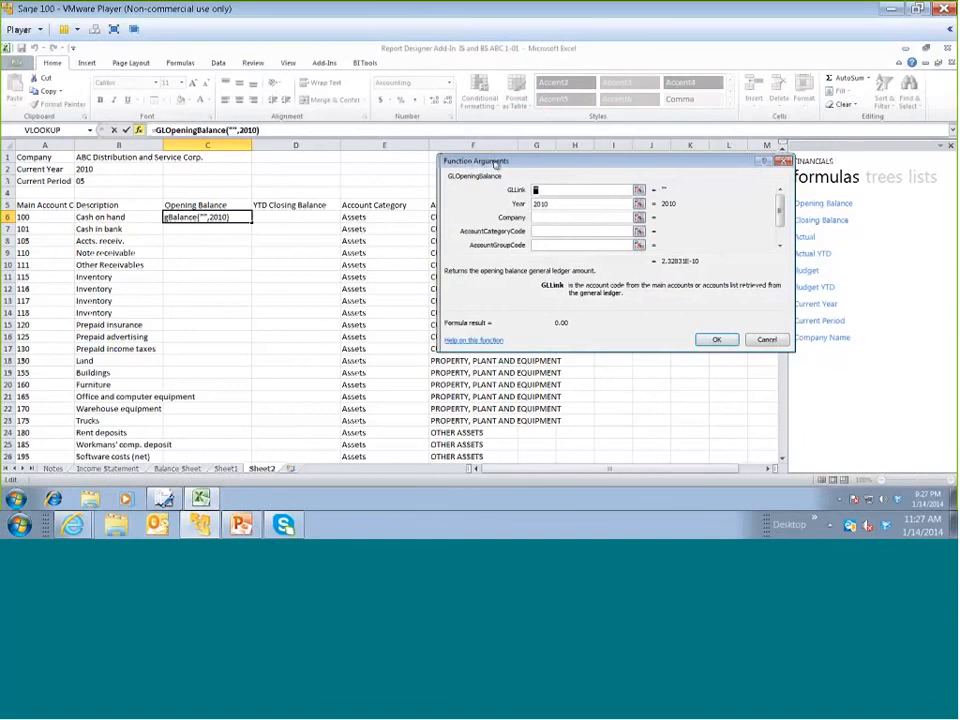
left_click_drag(492, 162, 522, 162)
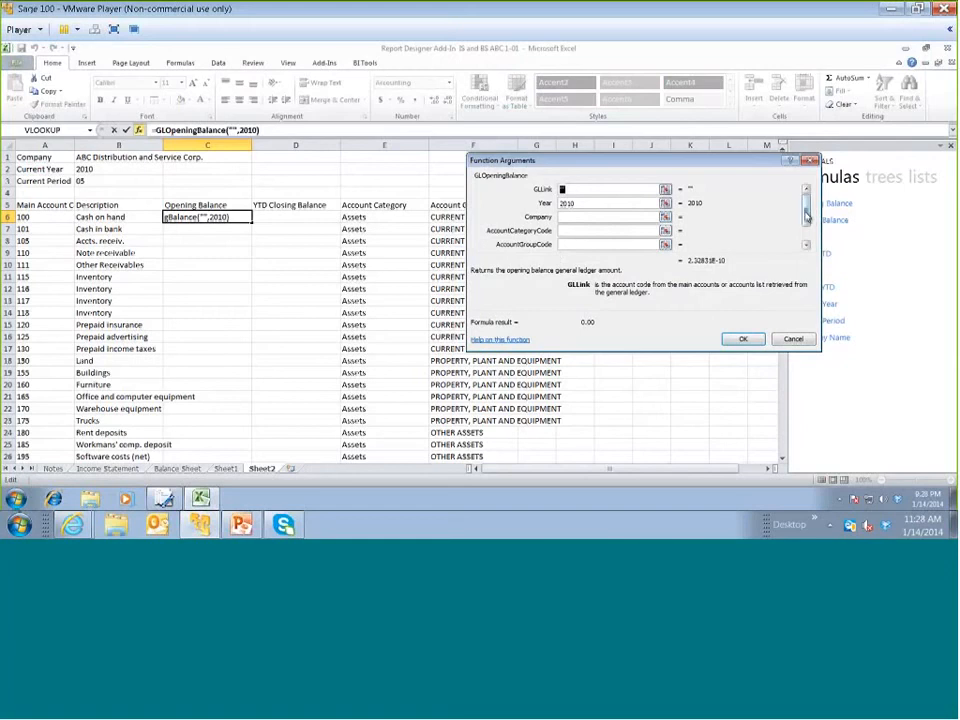
left_click(808, 228)
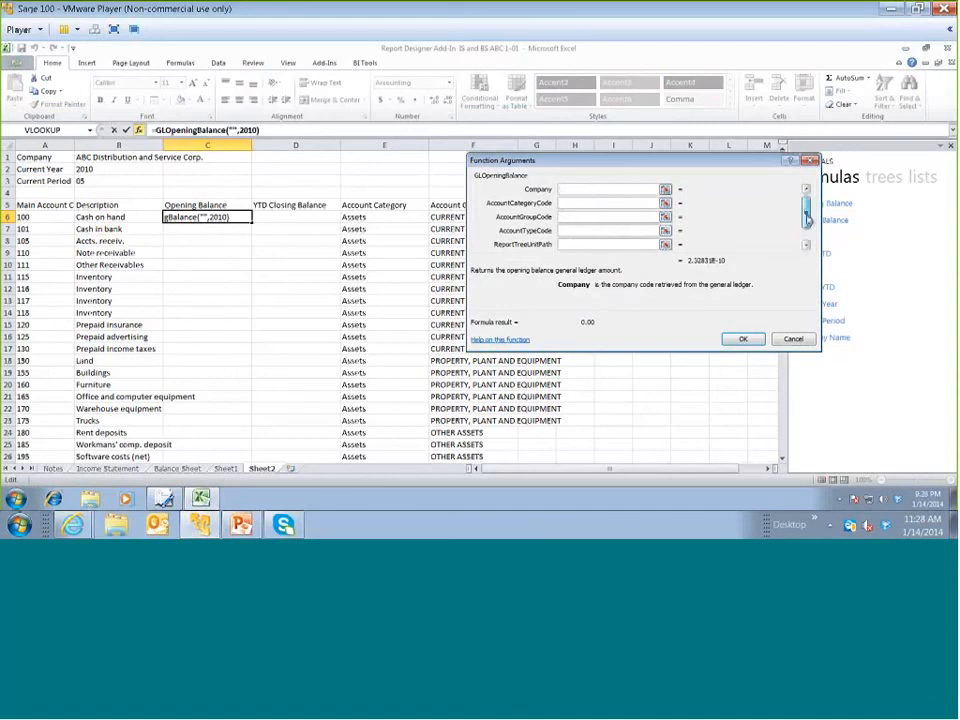
left_click_drag(806, 223, 806, 212)
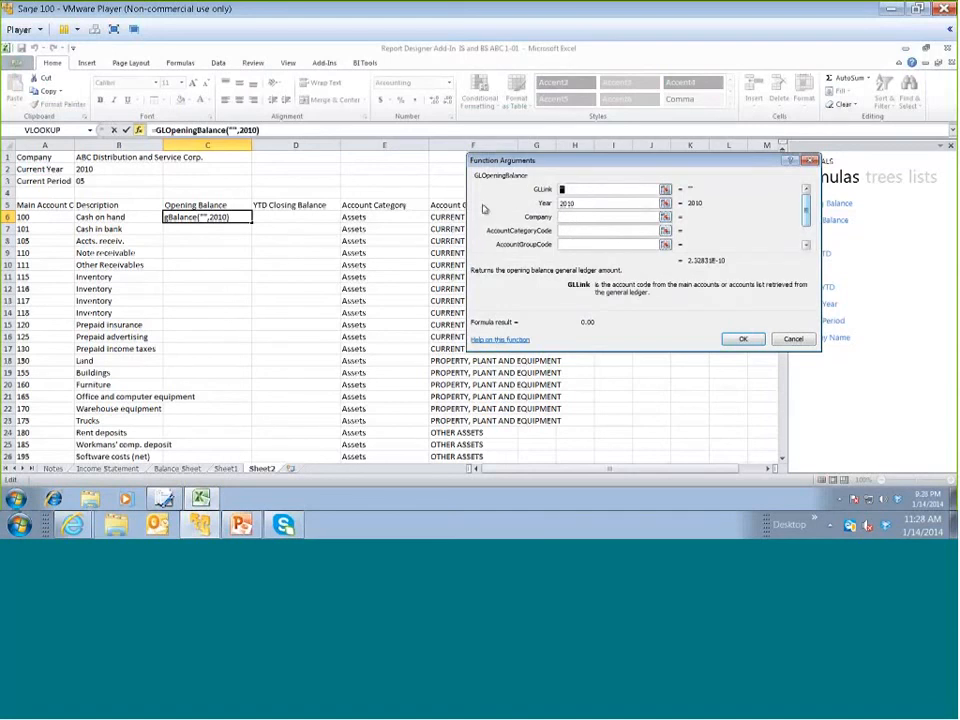
left_click(53, 217)
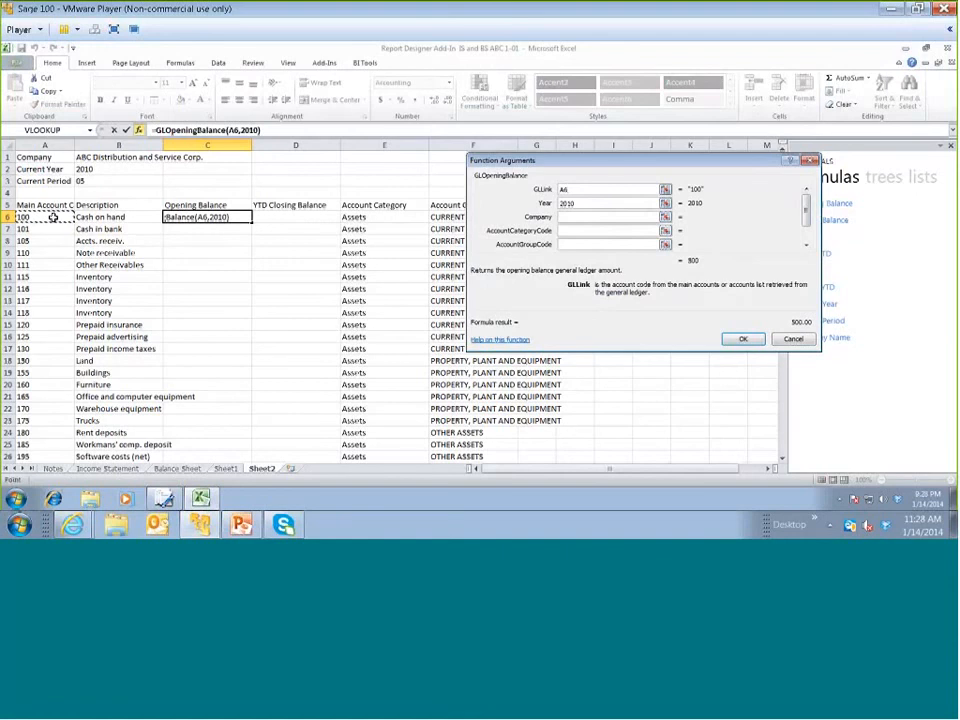
key("F4")
key("F4")
key("F4")
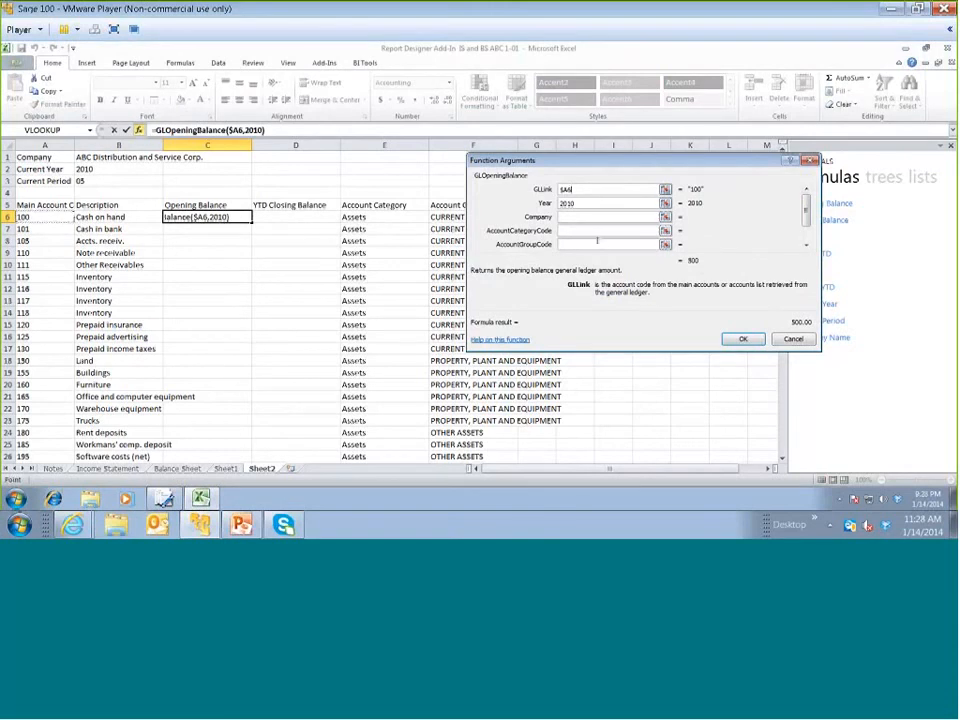
Set the Opening Balance formula's Year argument to the absolute reference $B$2, leave Company empty and accept the arguments
left_click(587, 204)
double_click(587, 204)
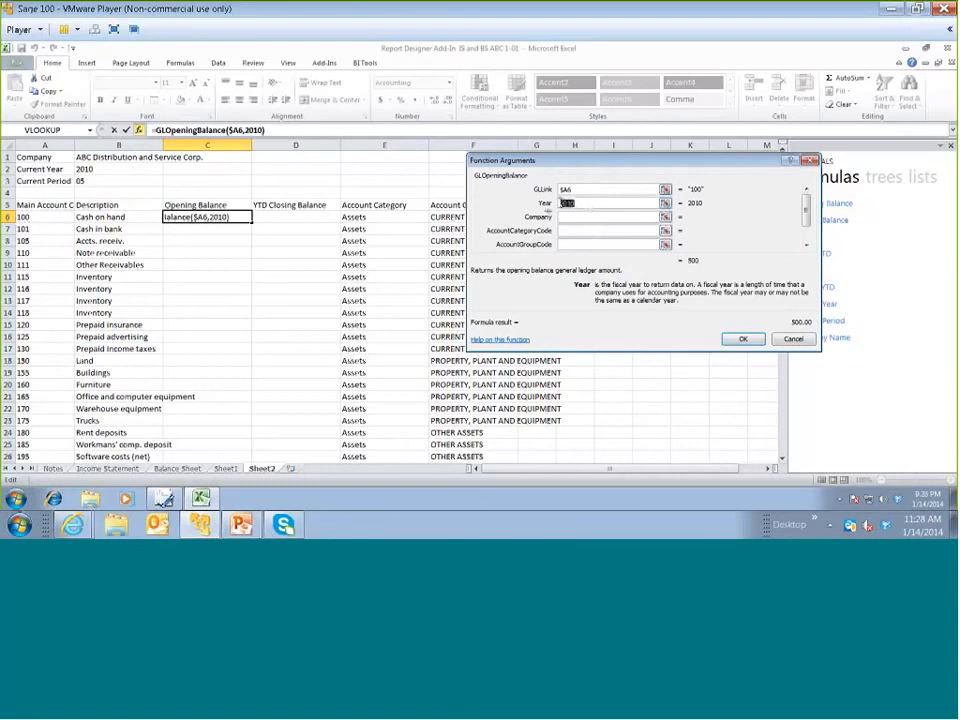
left_click(129, 171)
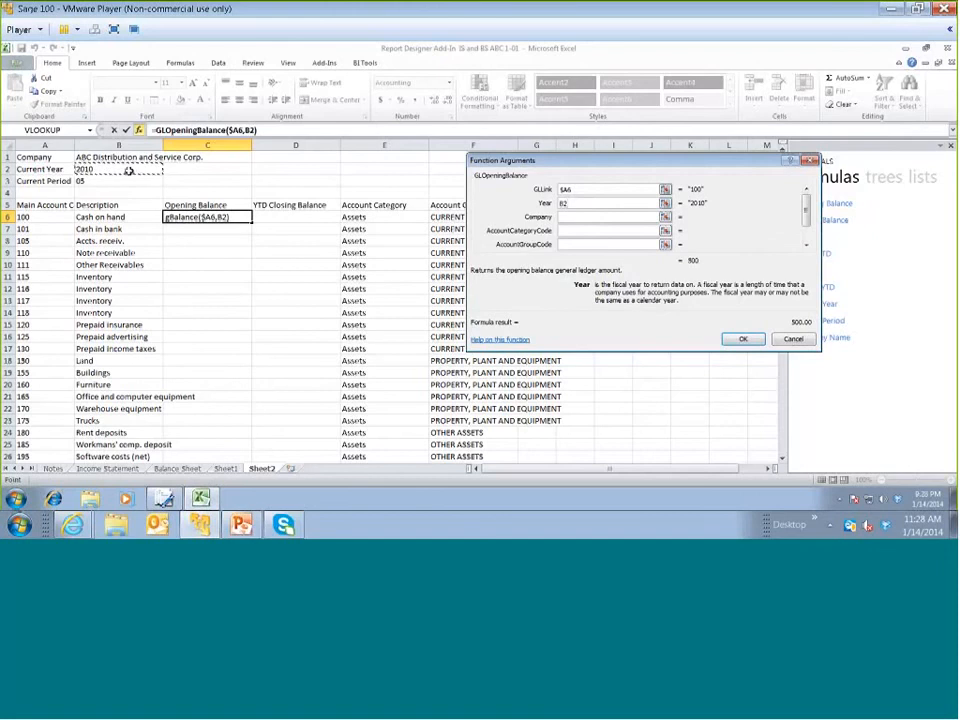
key("F4")
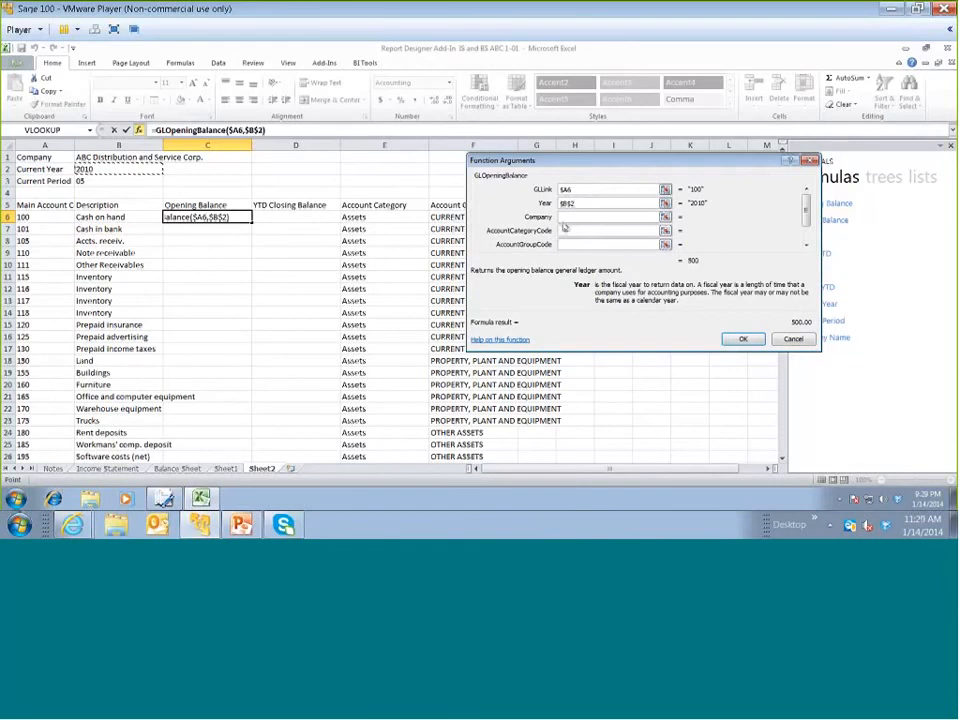
left_click(566, 217)
left_click(742, 339)
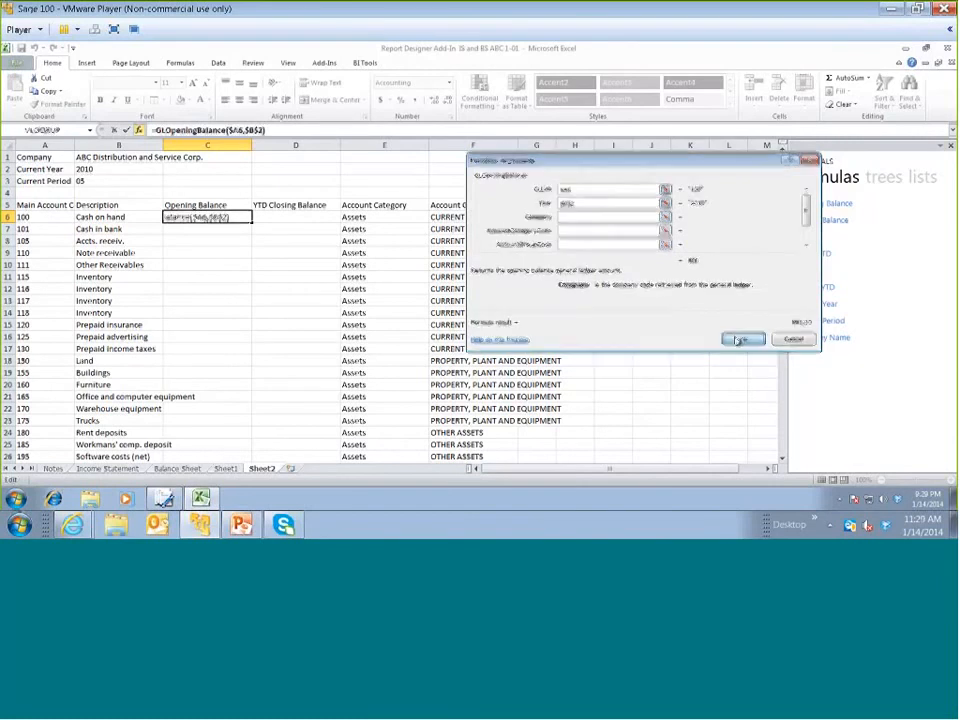
Insert the Closing Balance formula in D6 and apply the comma number style to it
left_click(272, 217)
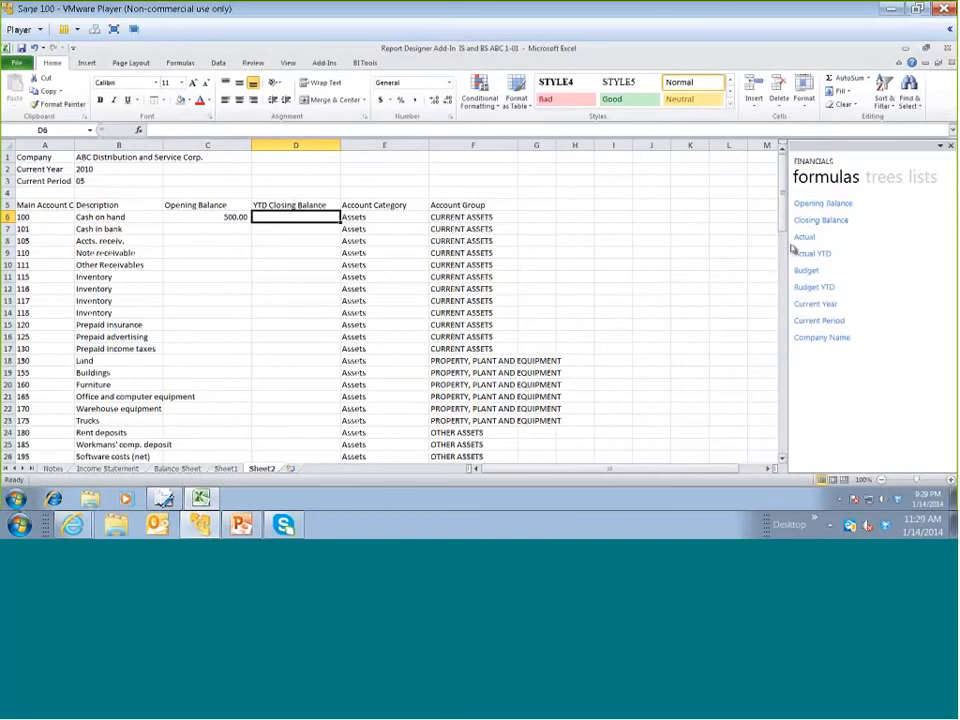
left_click_drag(820, 220, 315, 216)
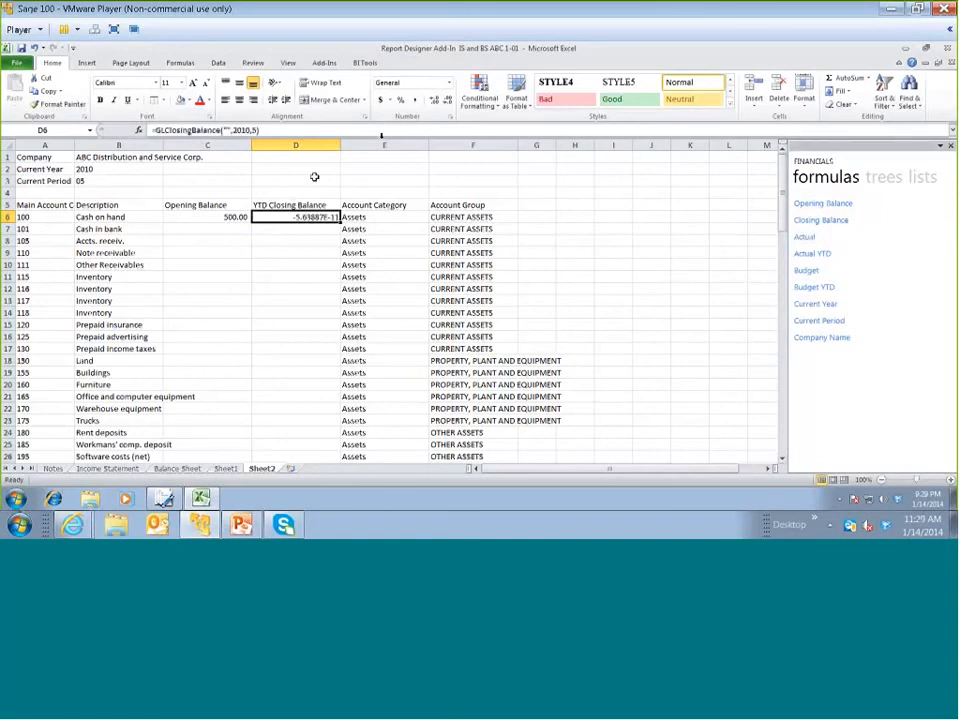
left_click(414, 100)
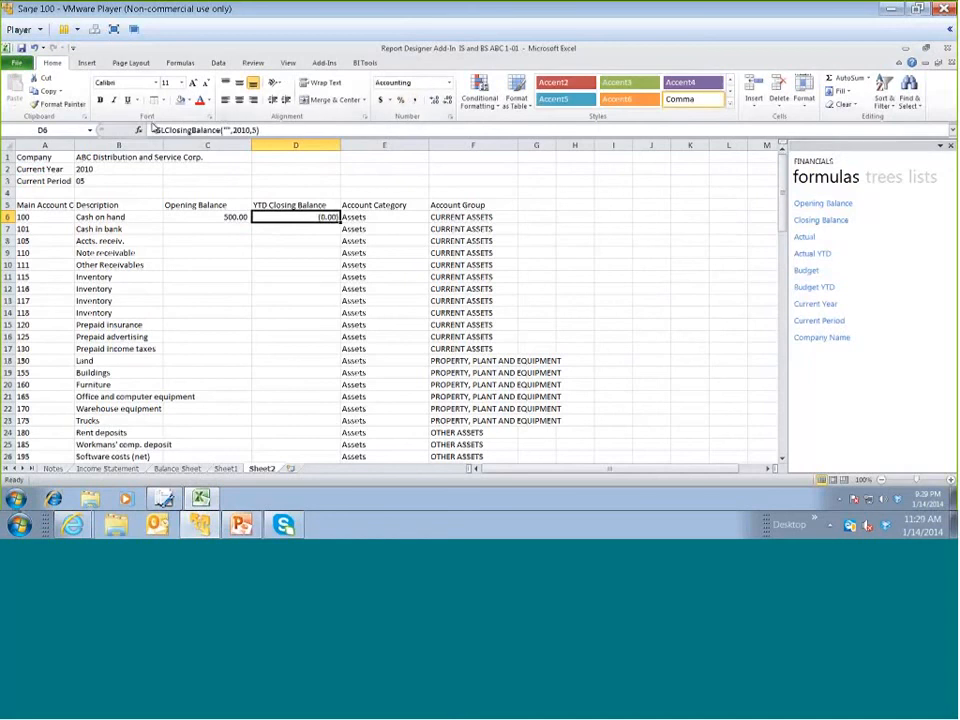
In the D6 Closing Balance formula's arguments, set GLLink to $A6 and Year to $B$2
left_click(138, 131)
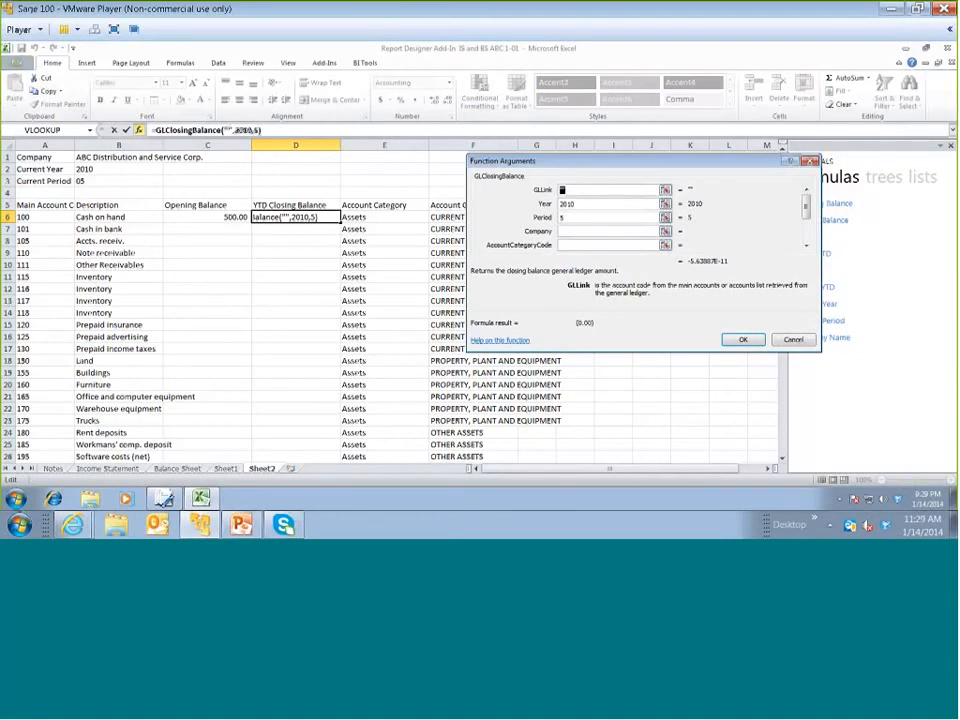
left_click(60, 216)
key("F4")
key("F4")
key("F4")
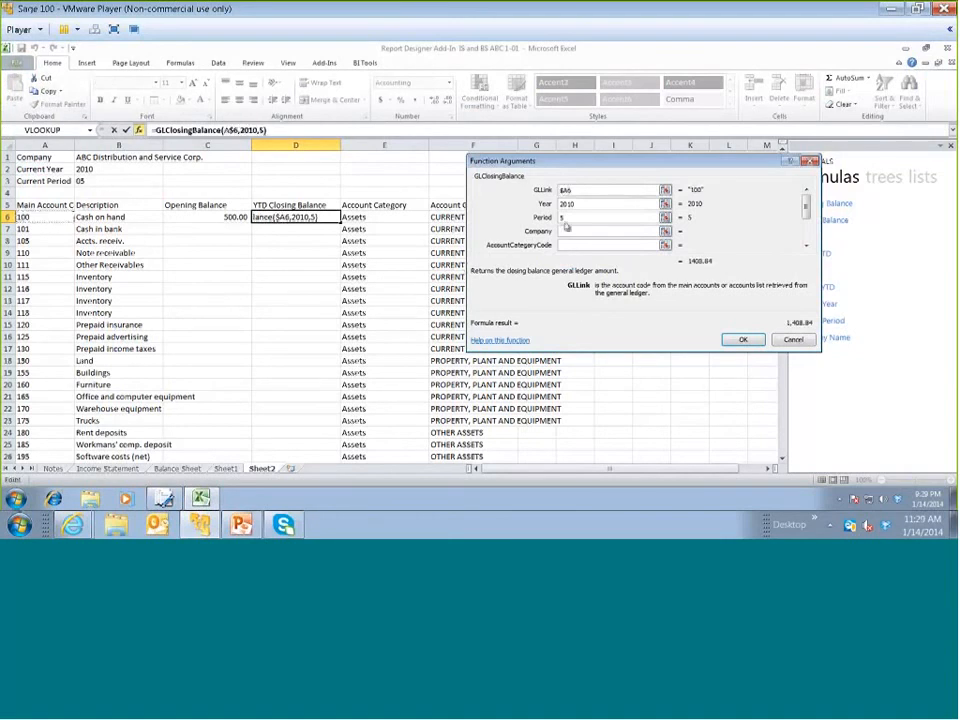
key("Tab")
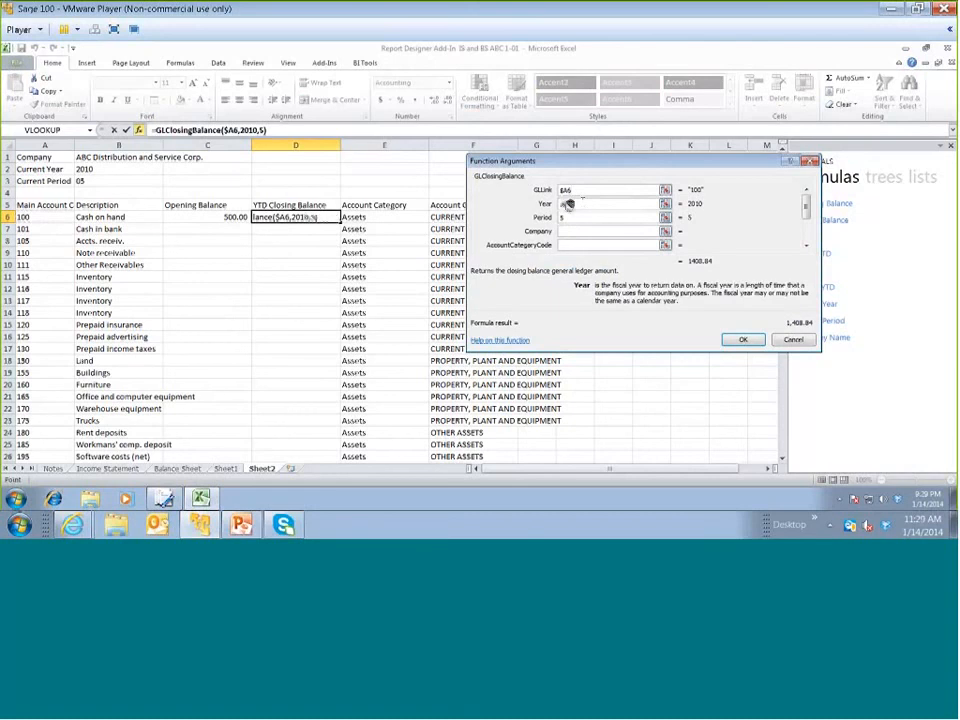
left_click(136, 168)
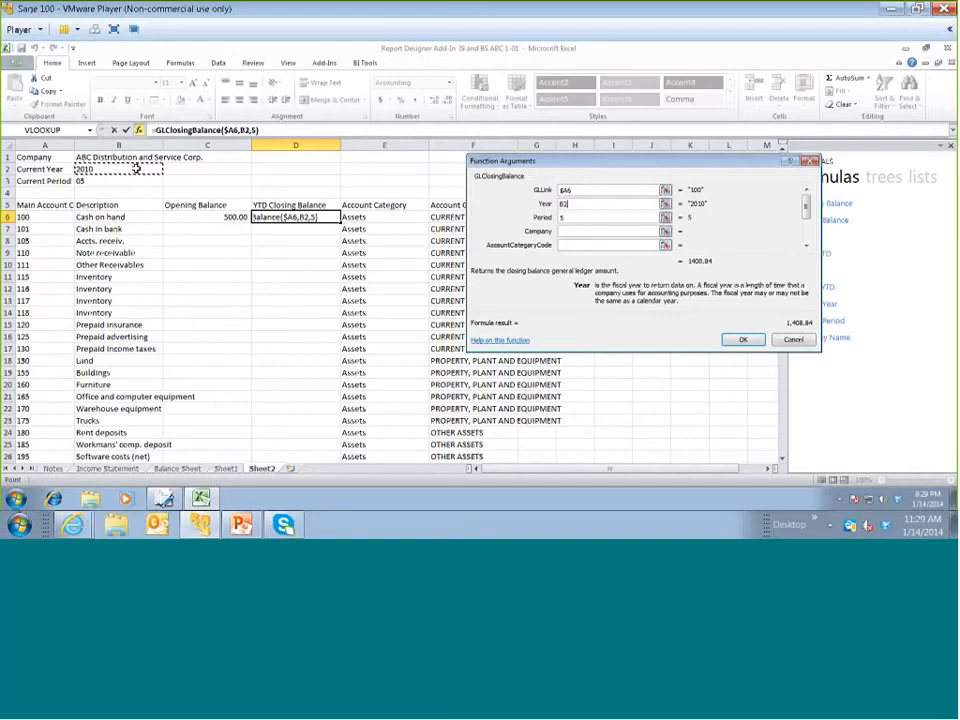
key("F4")
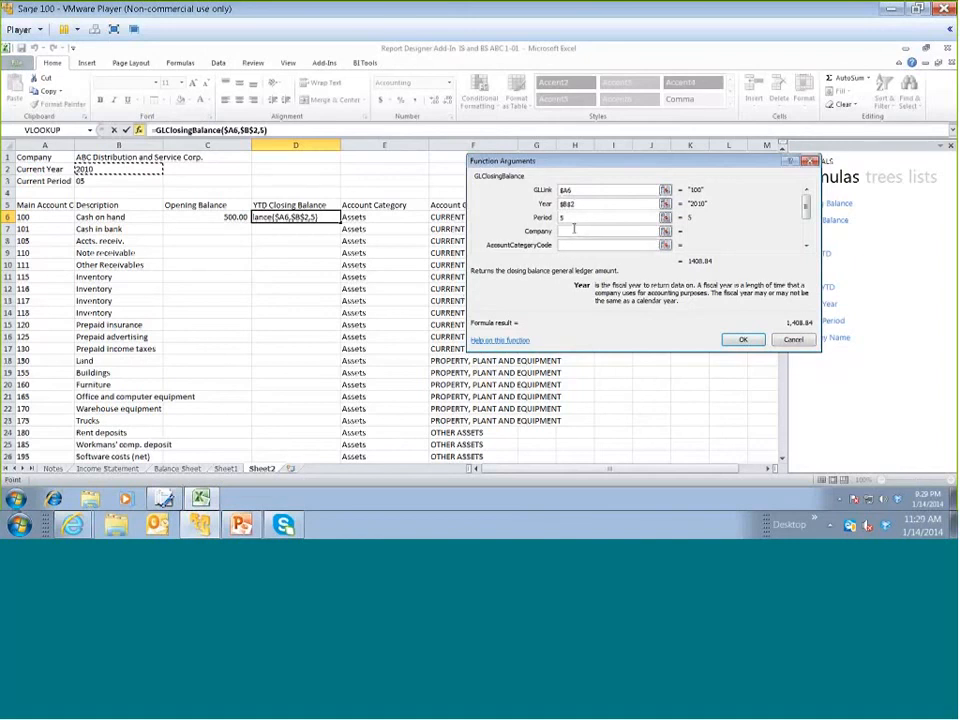
Set the Closing Balance formula's Period argument to $B3 and copy both balance formulas from row 6 down the account list
left_click(117, 181)
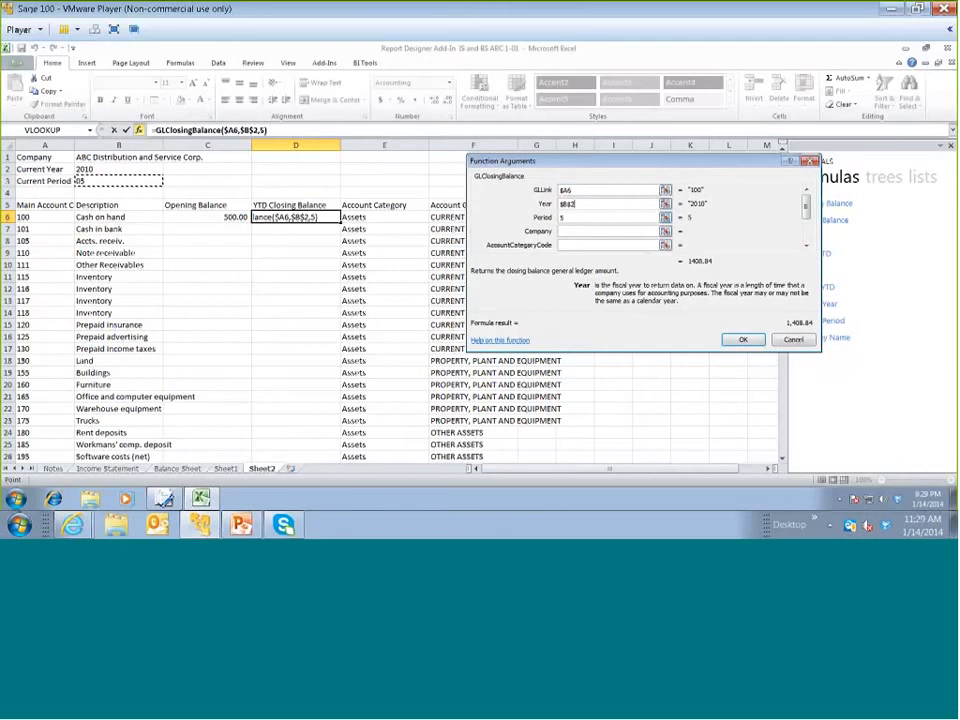
key("Return")
left_click_drag(225, 217, 284, 217)
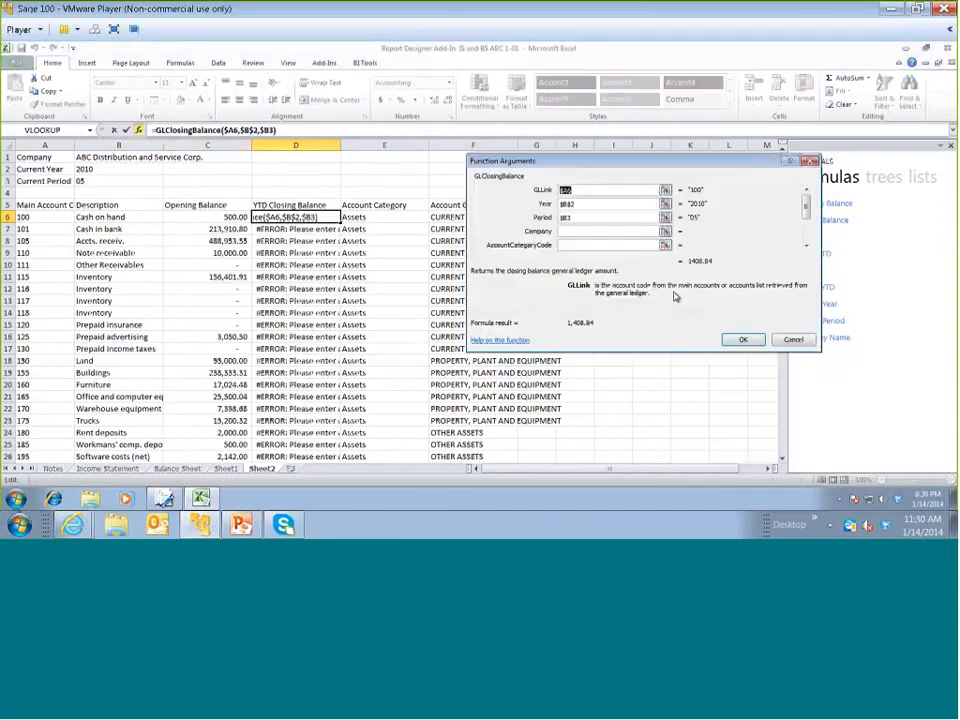
Change the D6 formula's Period argument to the absolute reference $B$3 and fill the formula down the YTD Closing Balance column
double_click(567, 218)
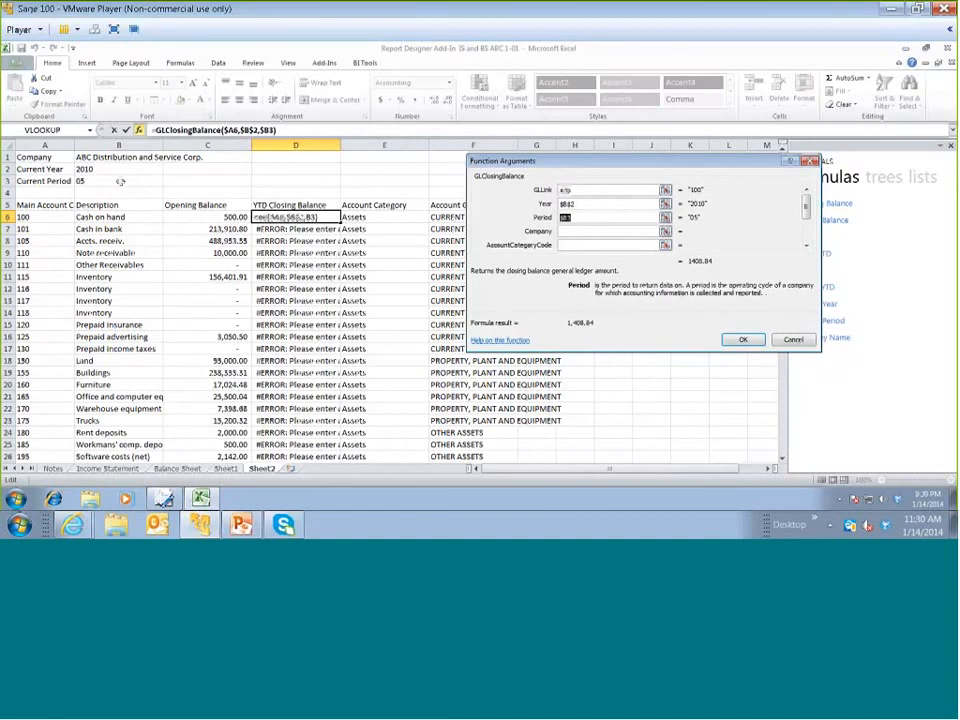
left_click(118, 181)
key("F4")
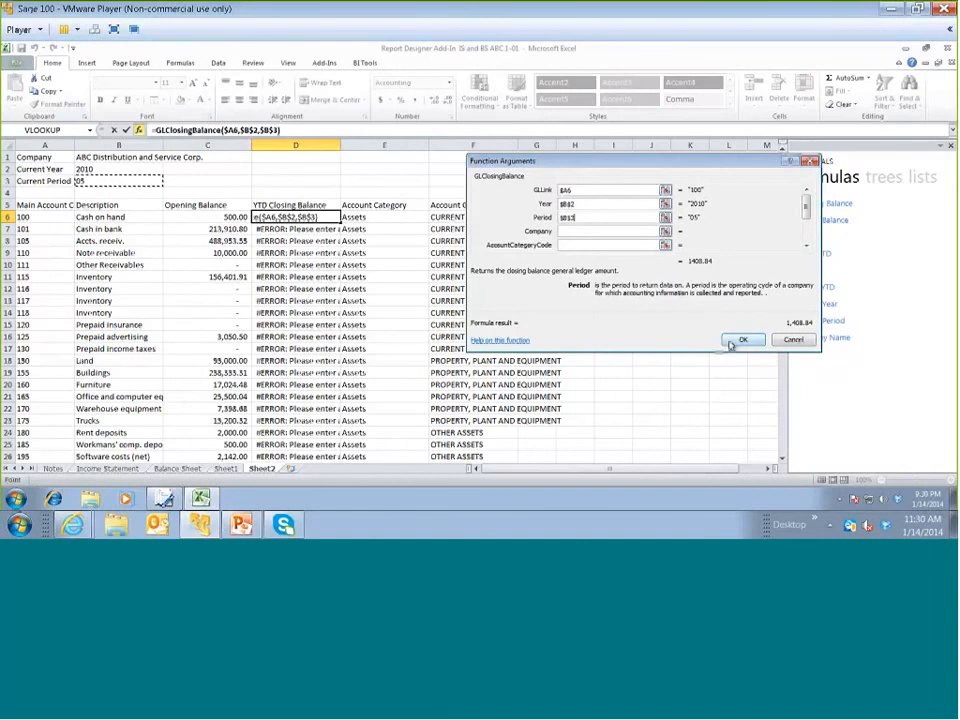
left_click(729, 339)
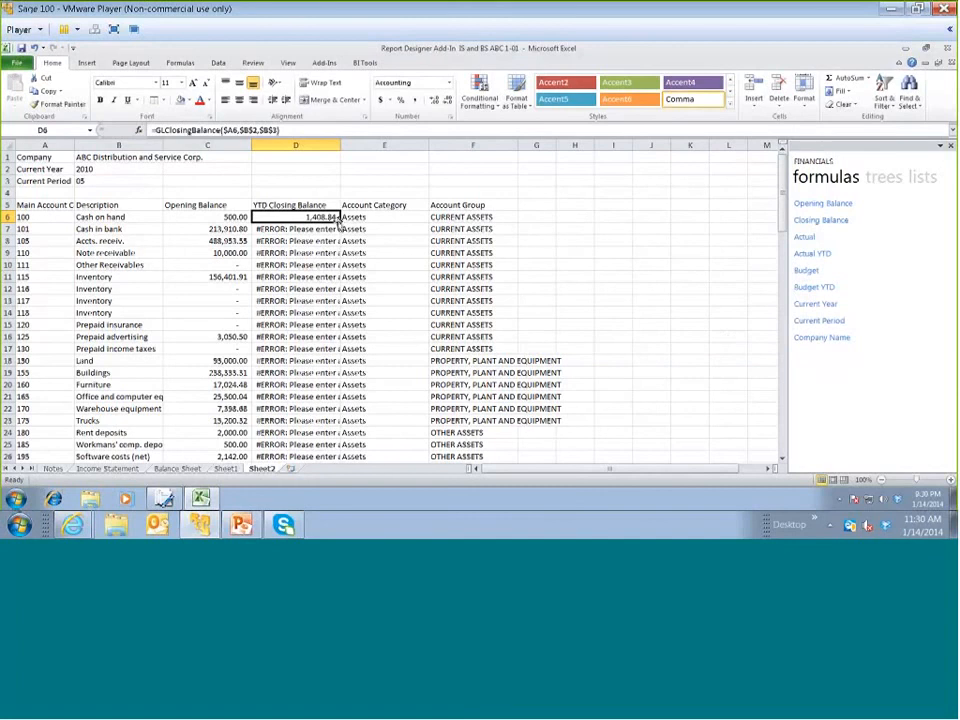
double_click(340, 222)
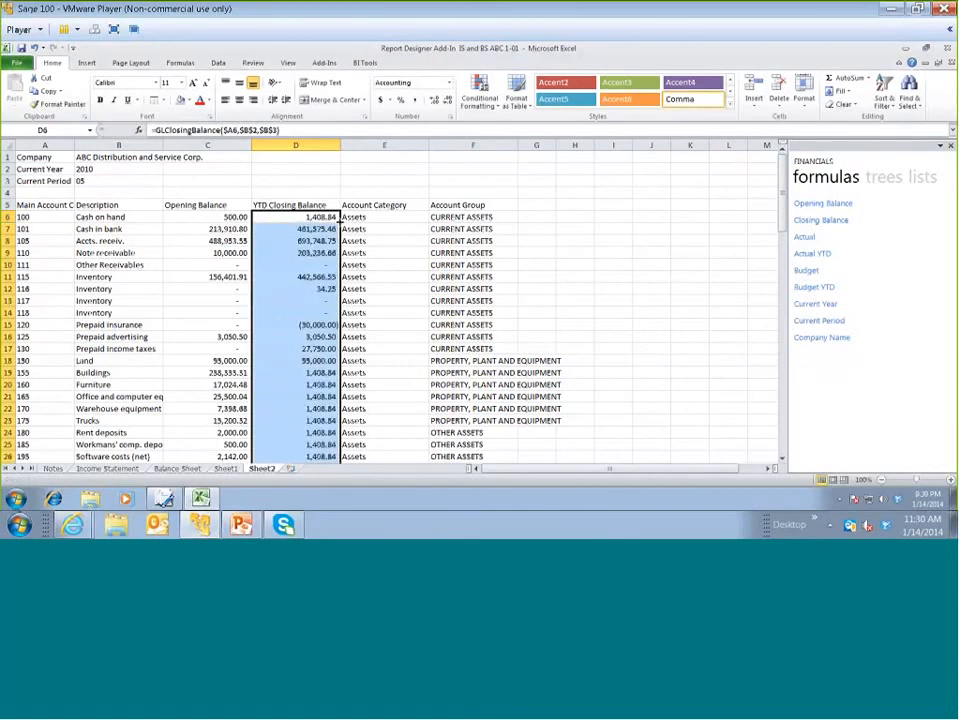
Examine the closing balance formulas in D6 and D7 and the balances down the account list
left_click(303, 217)
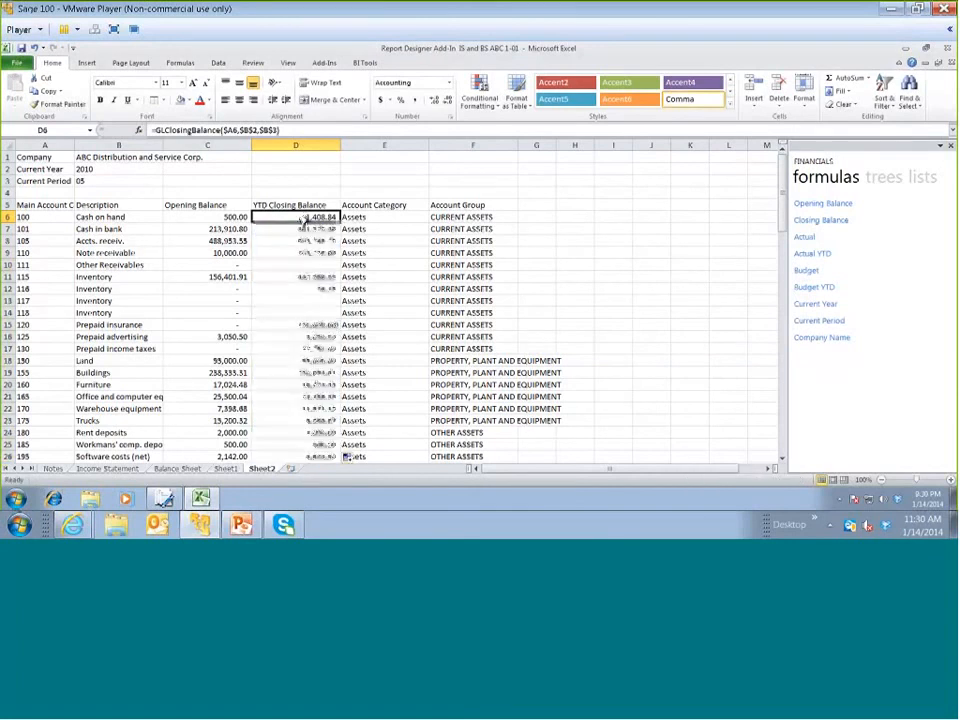
left_click(287, 233)
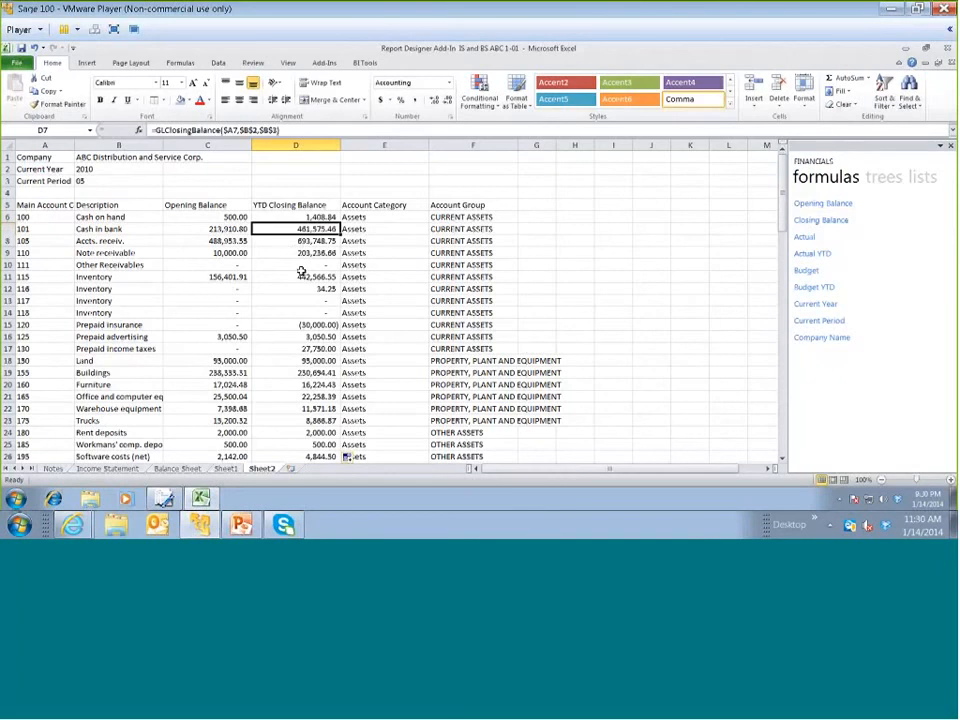
scroll(301, 271, "down", 1)
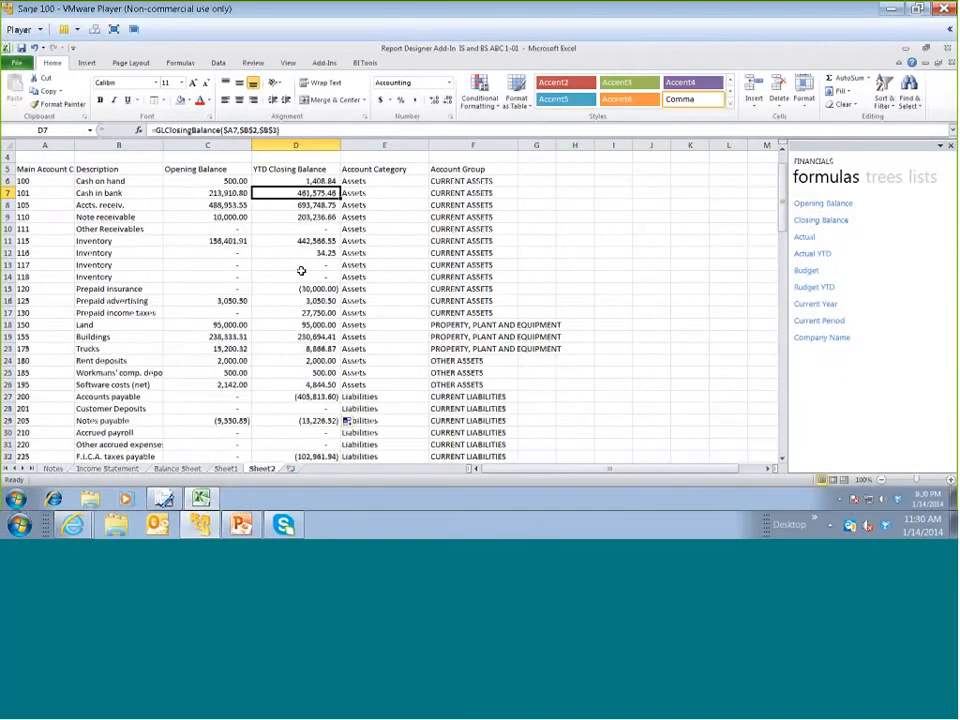
scroll(301, 271, "down", 1)
scroll(236, 266, "up", 2)
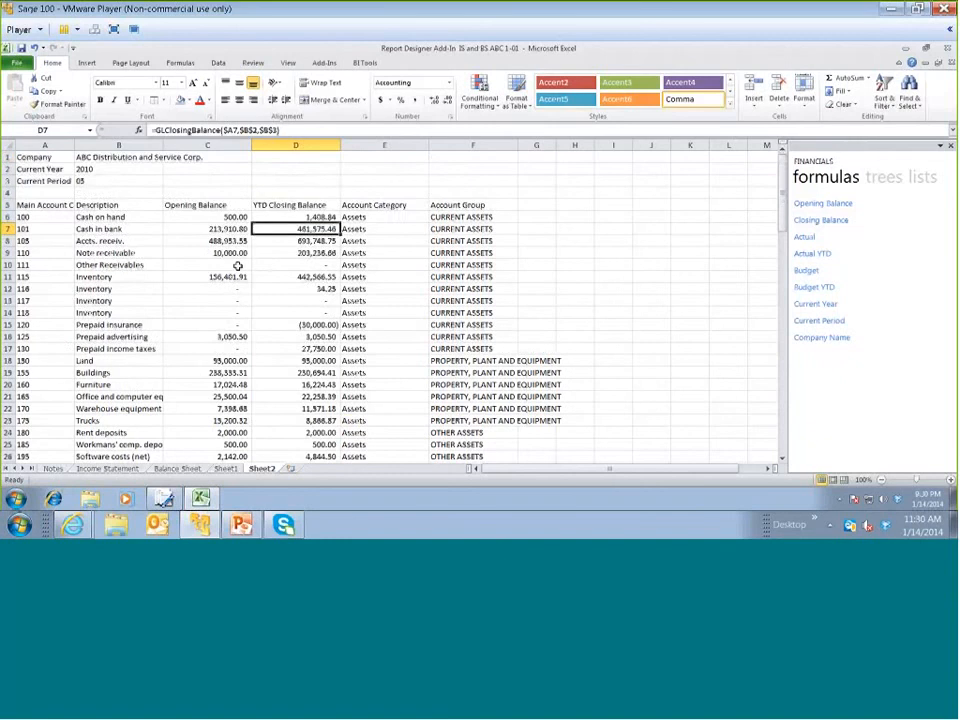
scroll(238, 265, "down", 1)
scroll(238, 266, "down", 1)
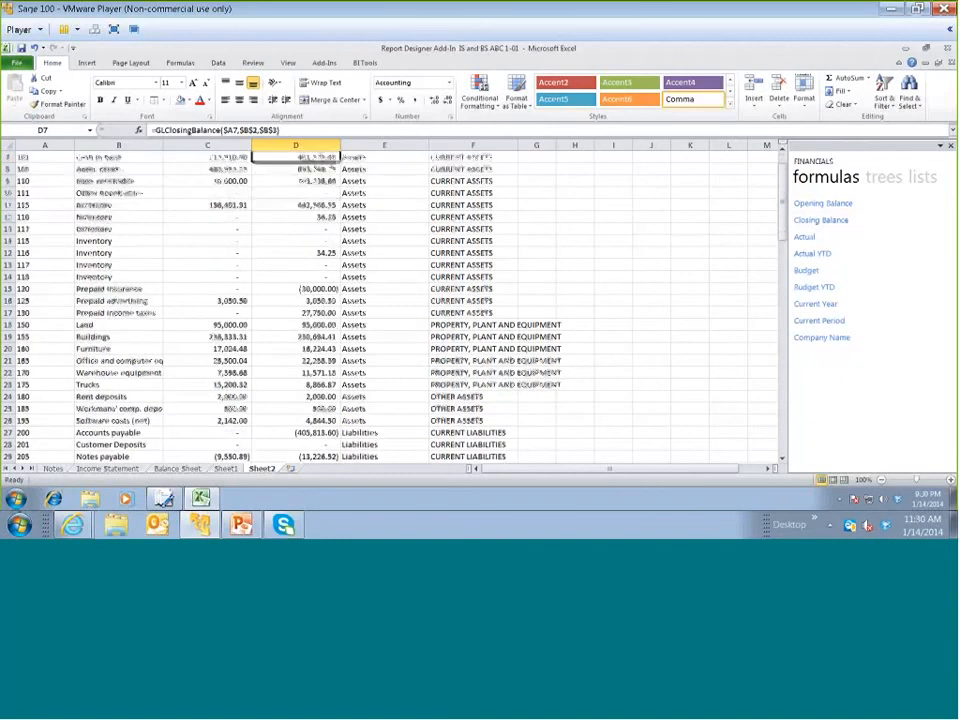
Insert a blank row at row 43, between the Retained earnings and Distribution sales accounts
left_click_drag(784, 237, 776, 287)
scroll(776, 287, "down", 3)
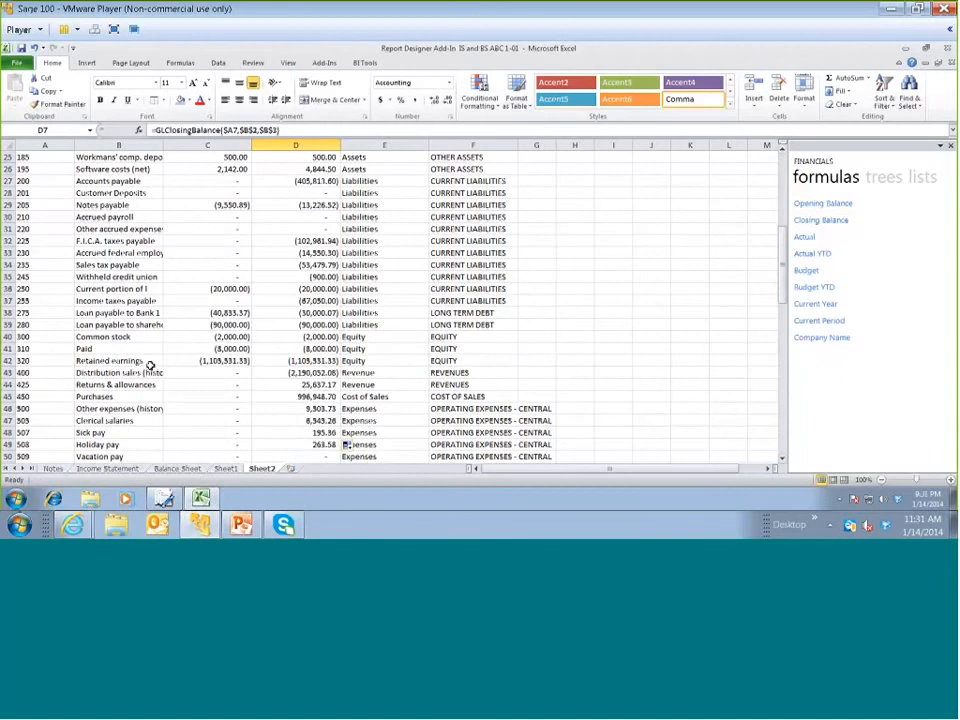
left_click(8, 372)
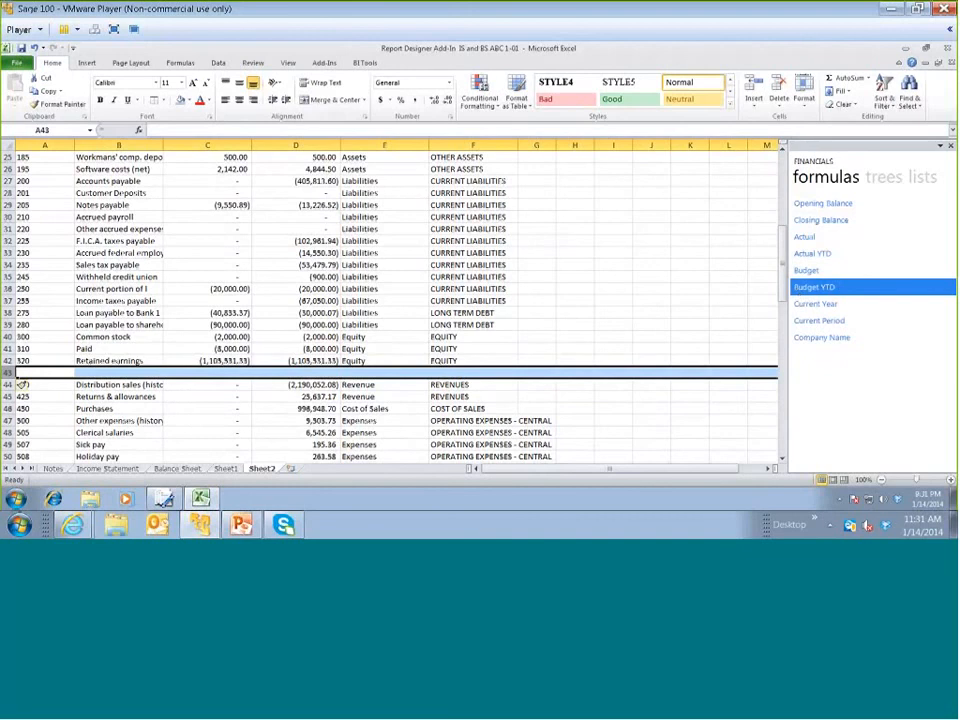
Autofit column A to the width of the Main Account Code header in A5
left_click_drag(784, 269, 785, 272)
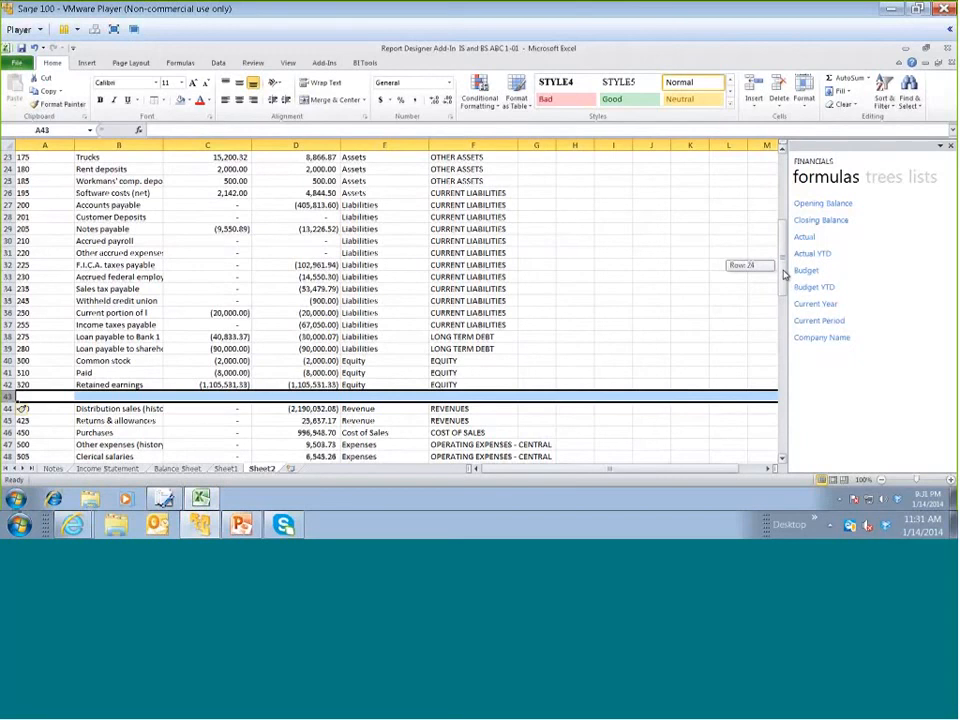
left_click_drag(785, 275, 782, 305)
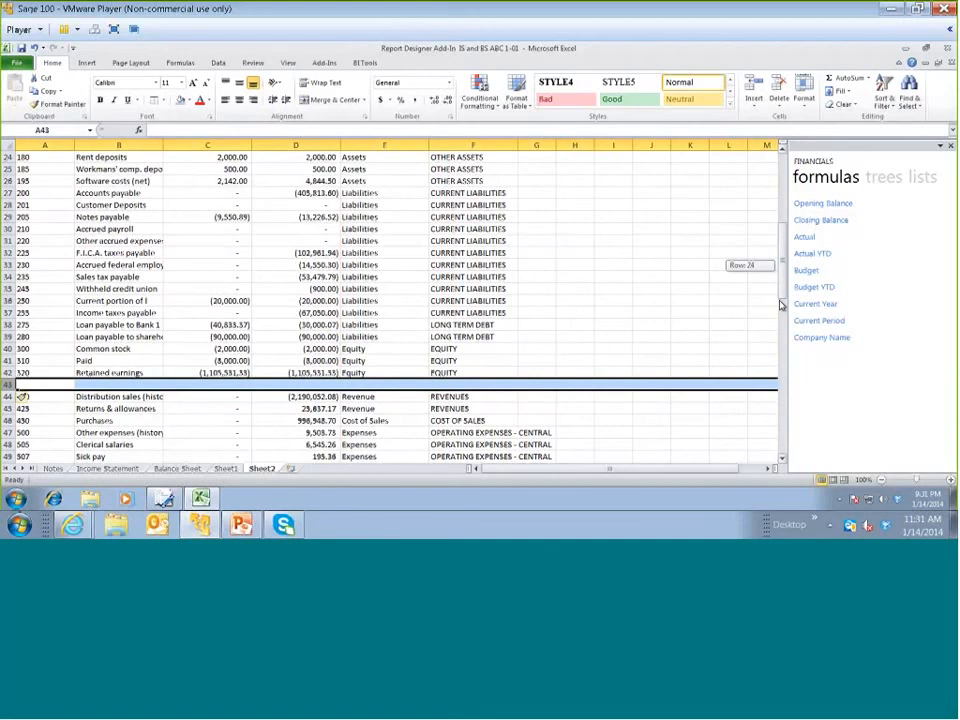
left_click_drag(782, 305, 782, 306)
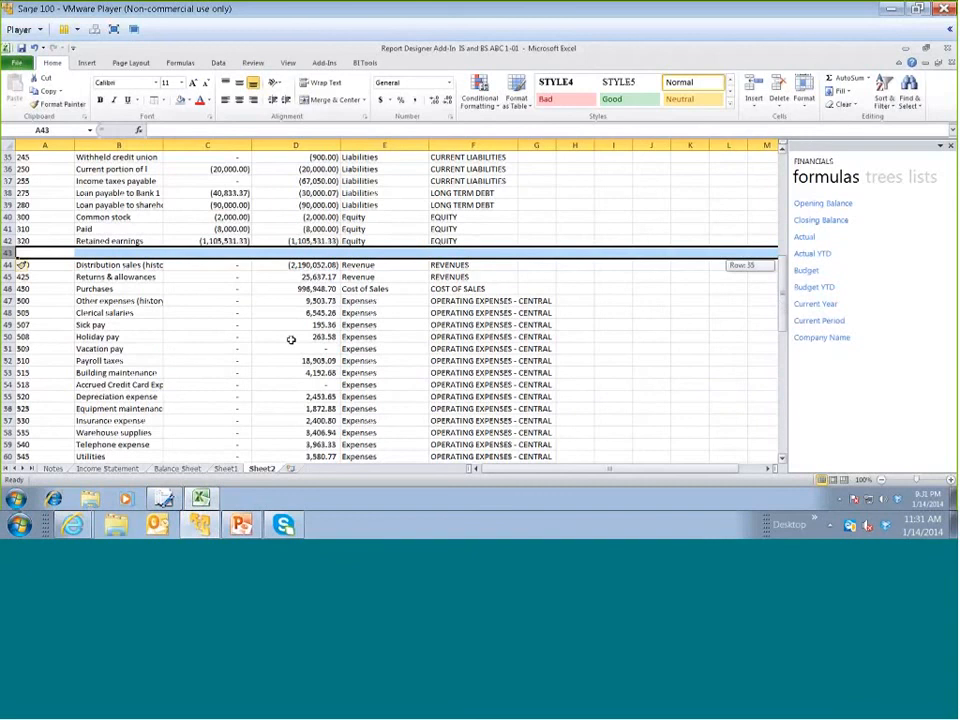
key("ctrl+Up")
key("ctrl+Up")
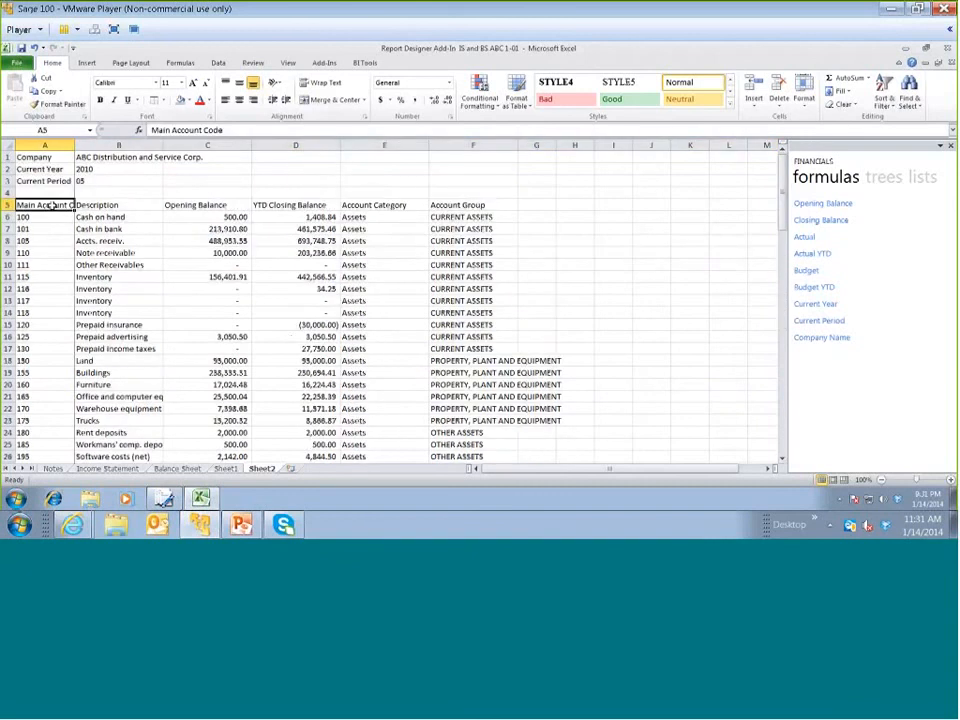
key("alt+h")
key("o")
key("i")
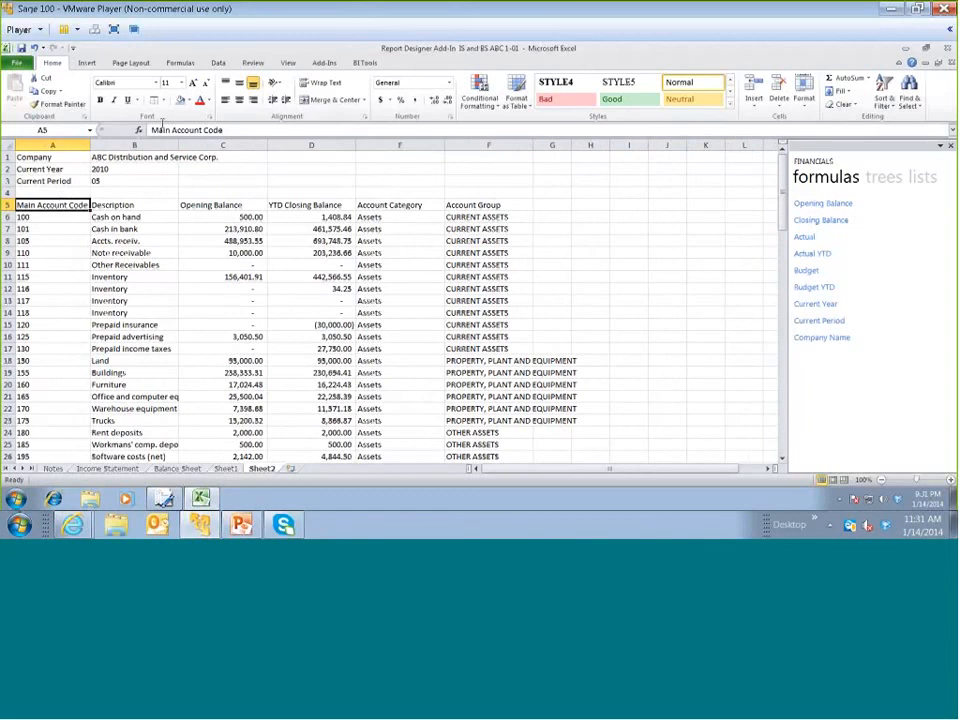
Set up a sort of the account table by Account Category and then by Account Group, both A to Z
left_click(218, 63)
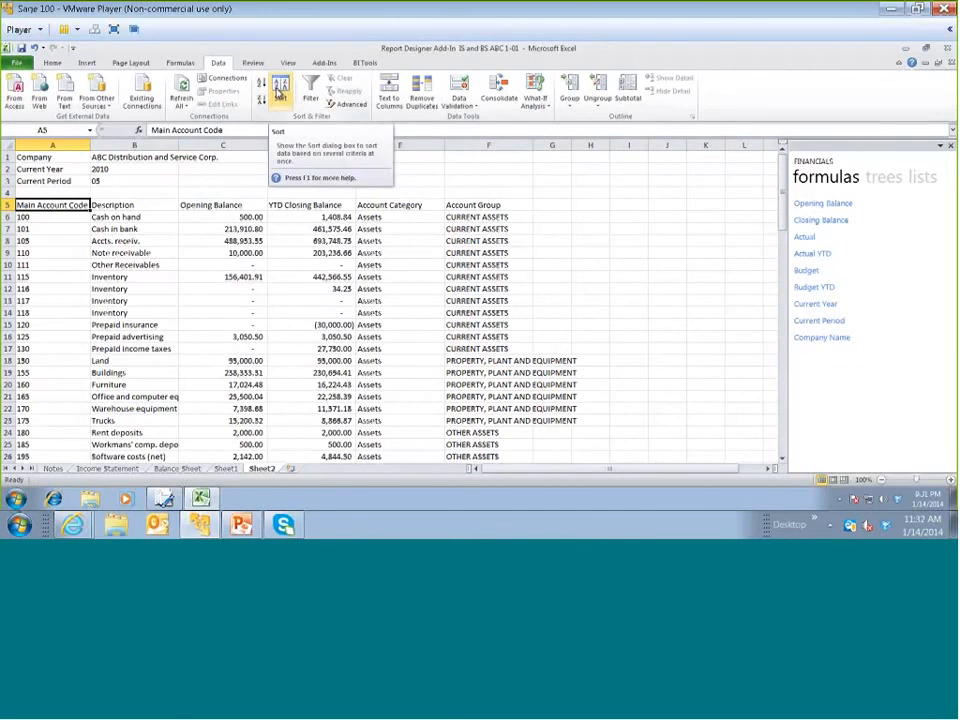
left_click(280, 90)
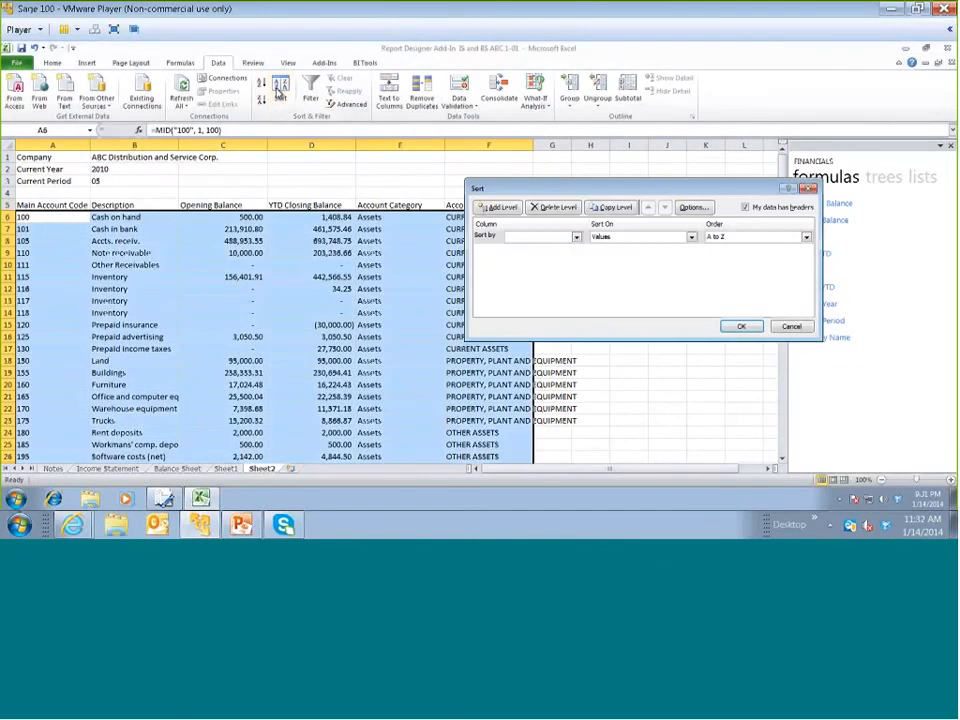
left_click(576, 238)
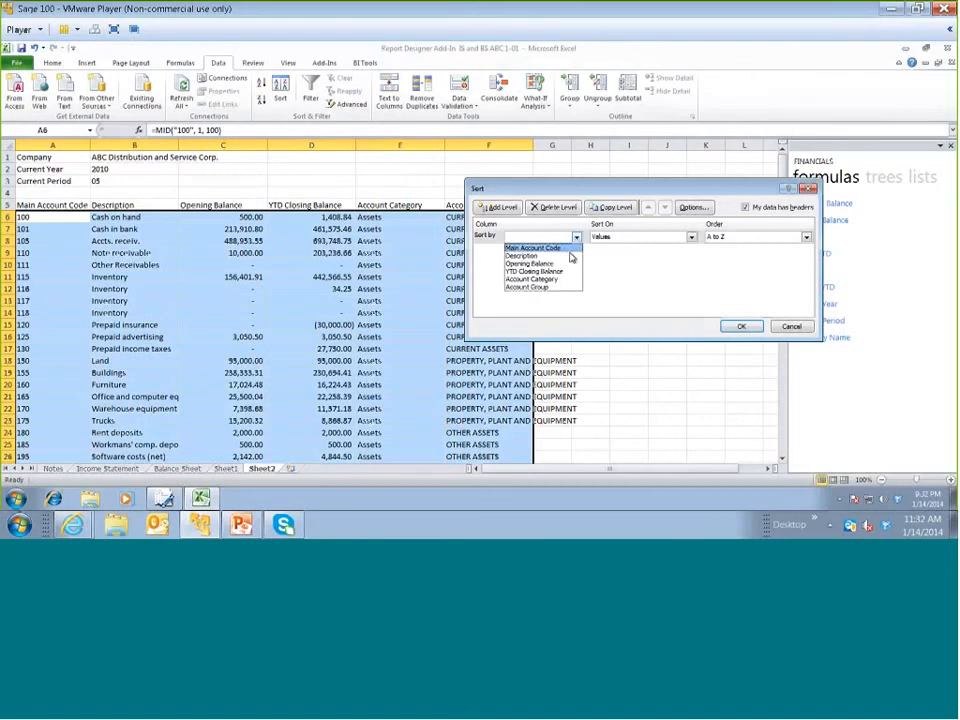
left_click(562, 280)
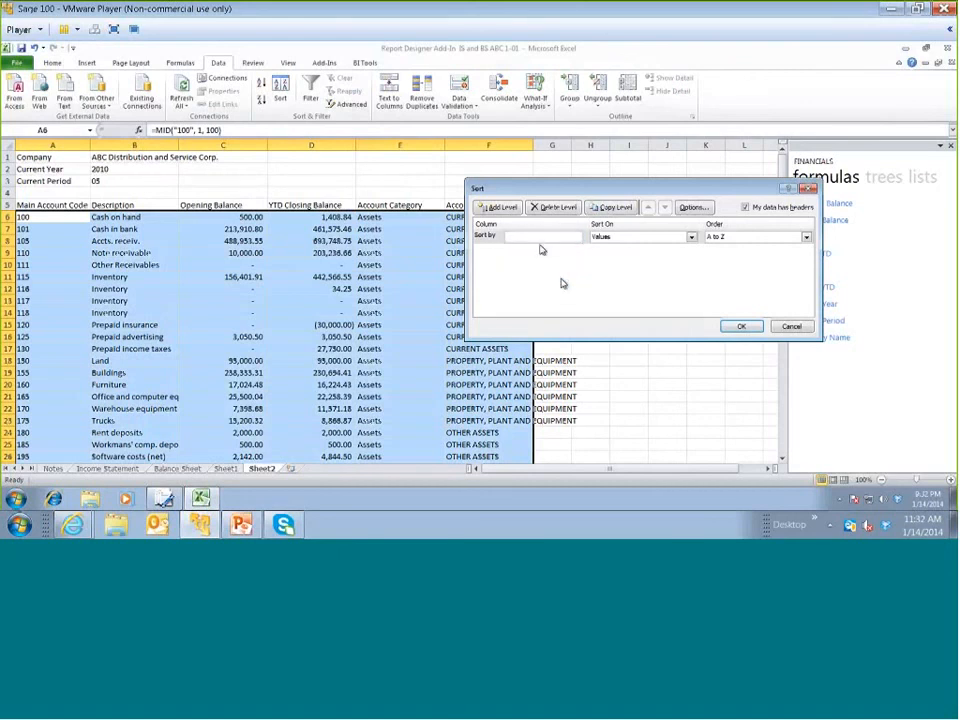
left_click(499, 207)
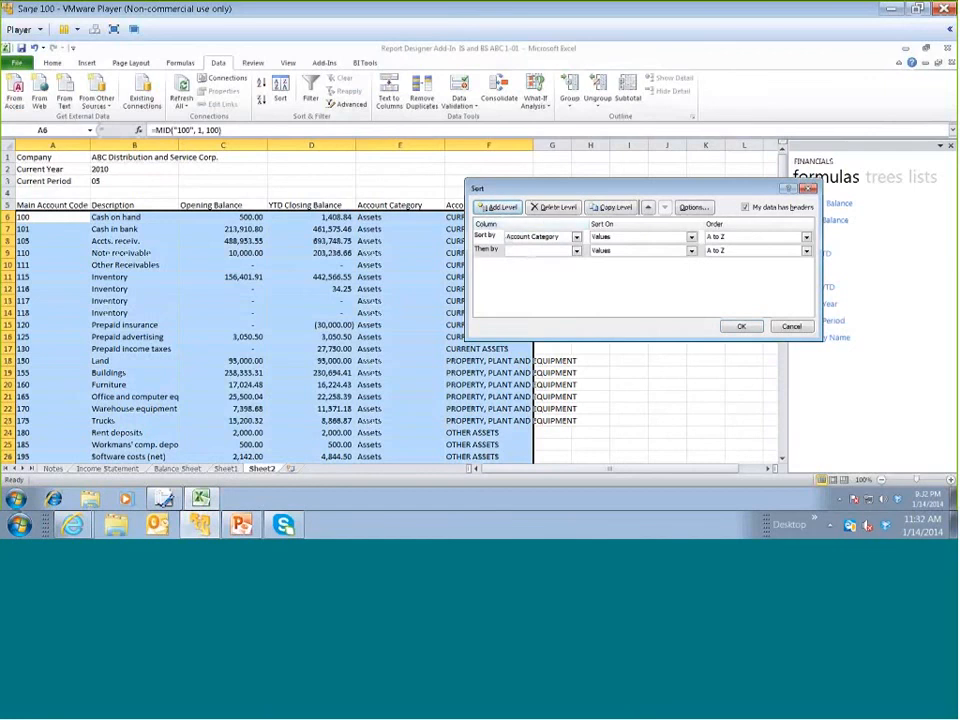
left_click(577, 253)
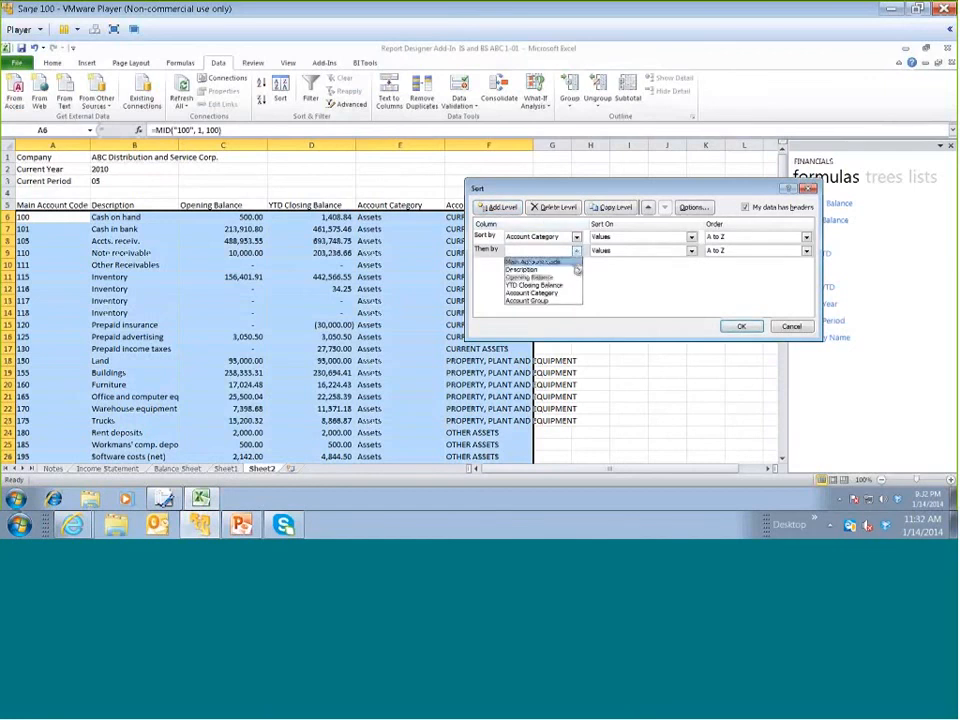
left_click(569, 303)
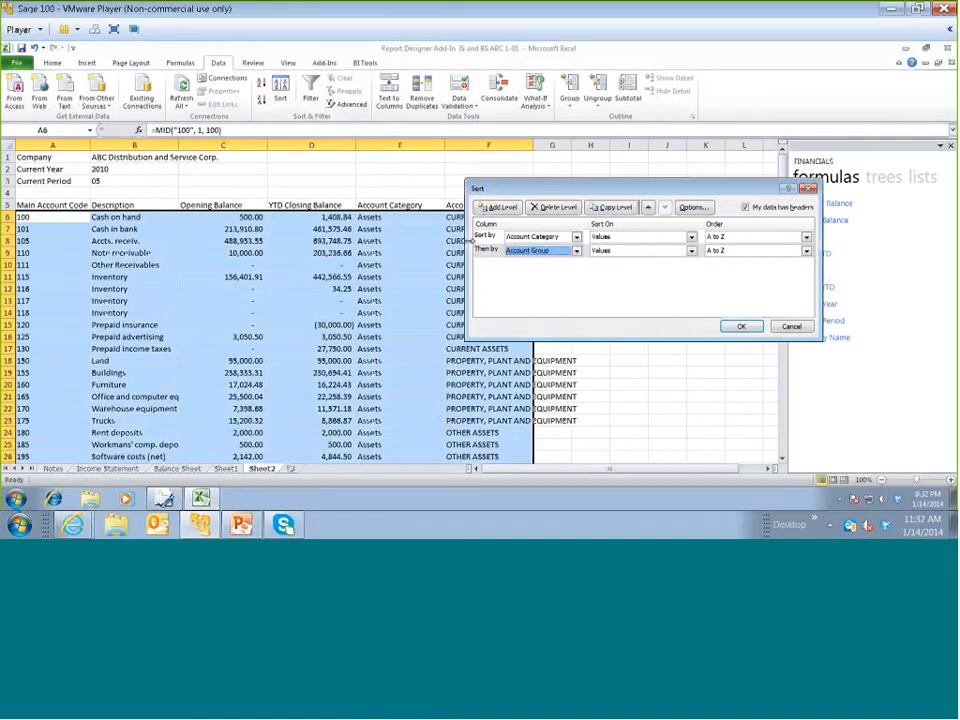
Add Main Account Code as the third sort level and run the sort, treating anything that looks like a number as a number
left_click(499, 207)
left_click(576, 264)
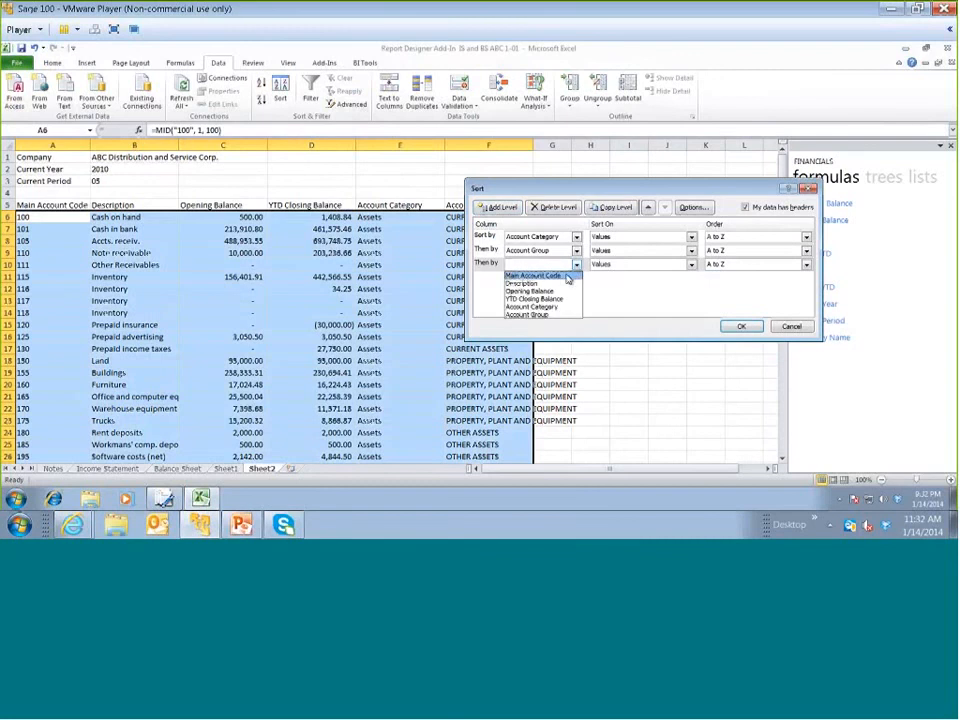
left_click(563, 275)
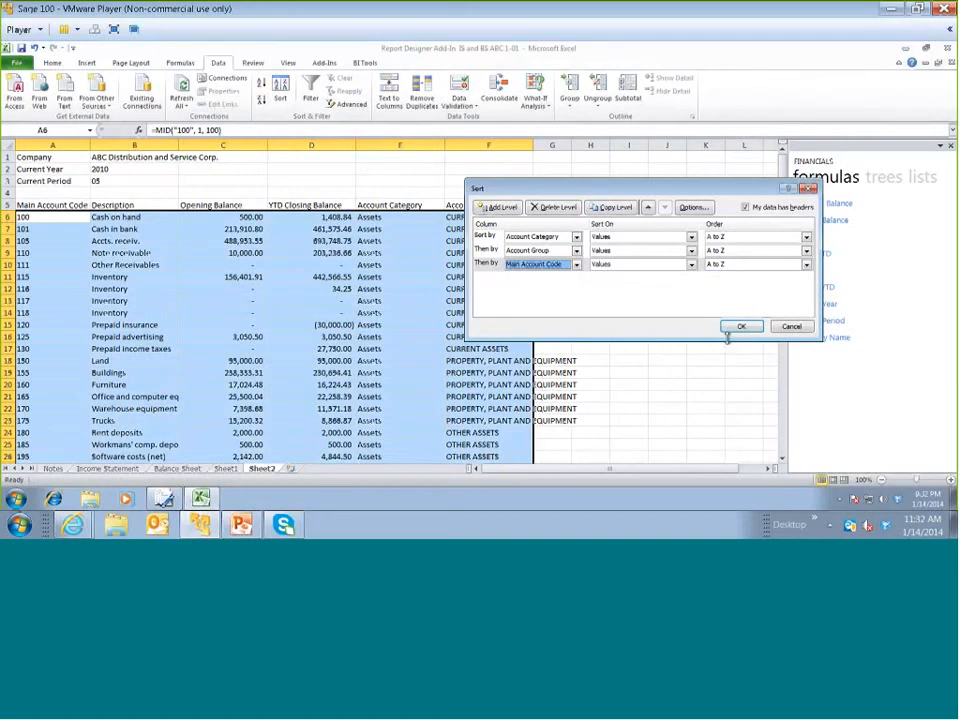
left_click(737, 326)
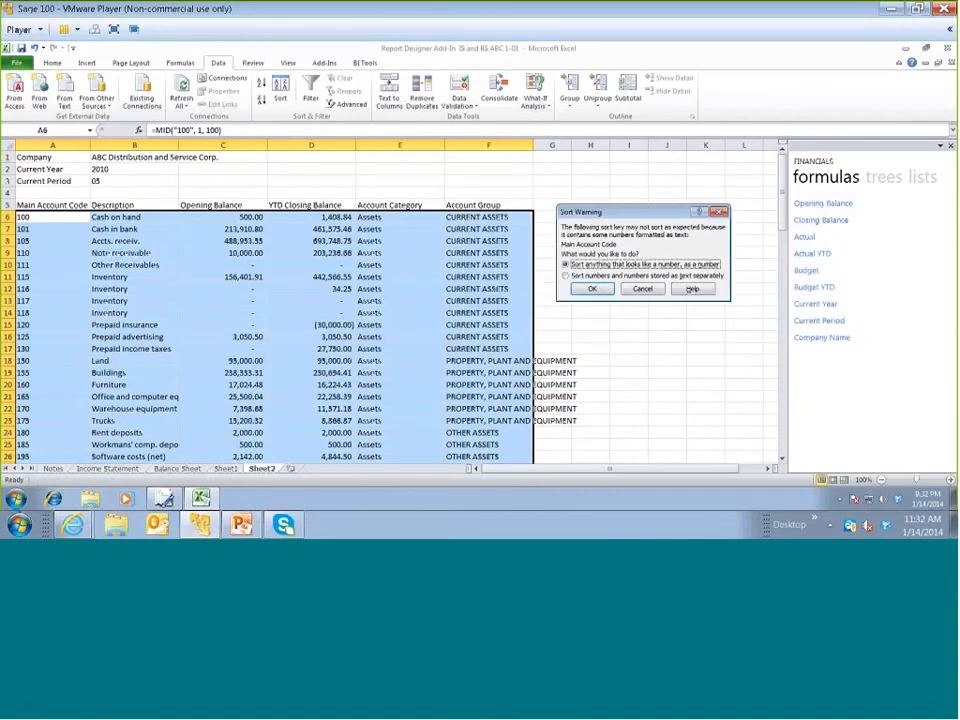
key("Return")
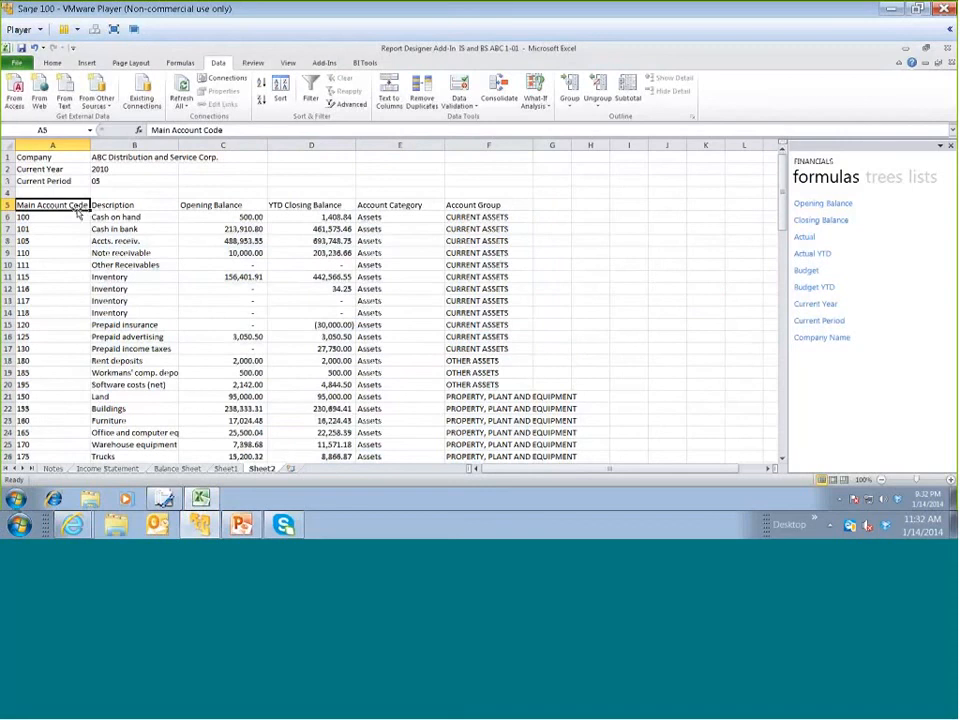
Subtotal the account table A5:F101 at each change in Account Category, summing only Opening Balance and YTD Closing Balance
left_click_drag(78, 212, 500, 288)
left_click_drag(490, 471, 490, 473)
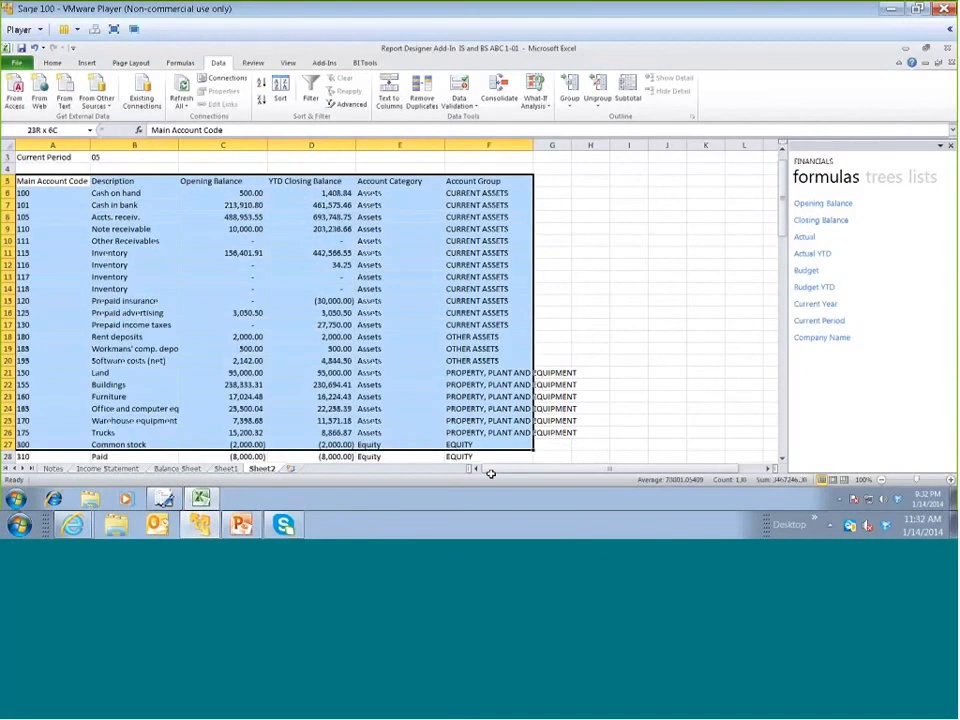
left_click_drag(490, 473, 494, 421)
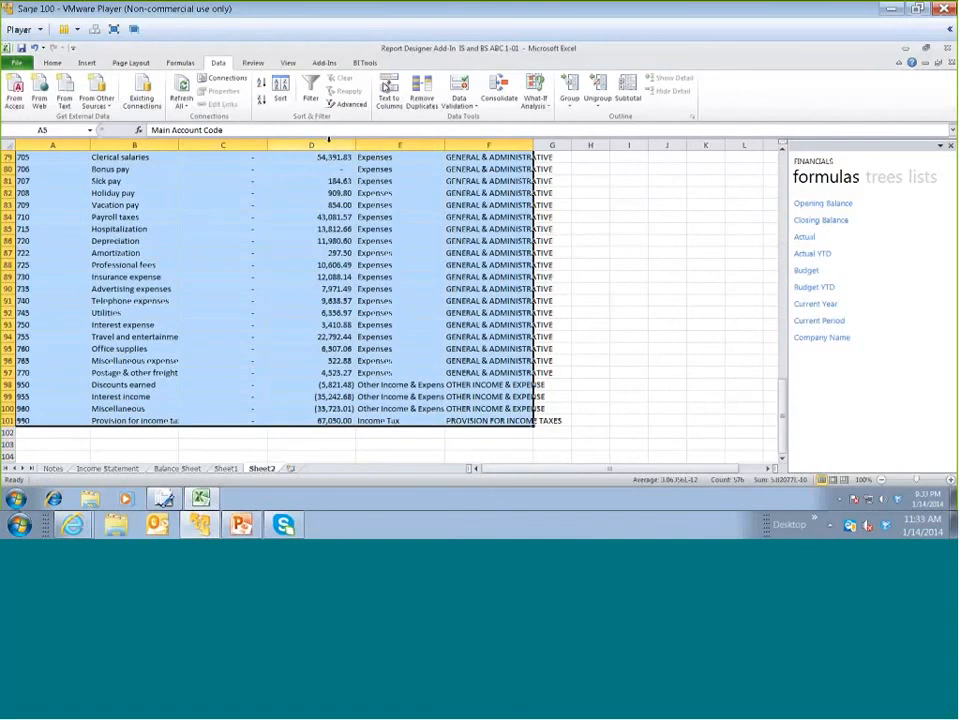
left_click(626, 90)
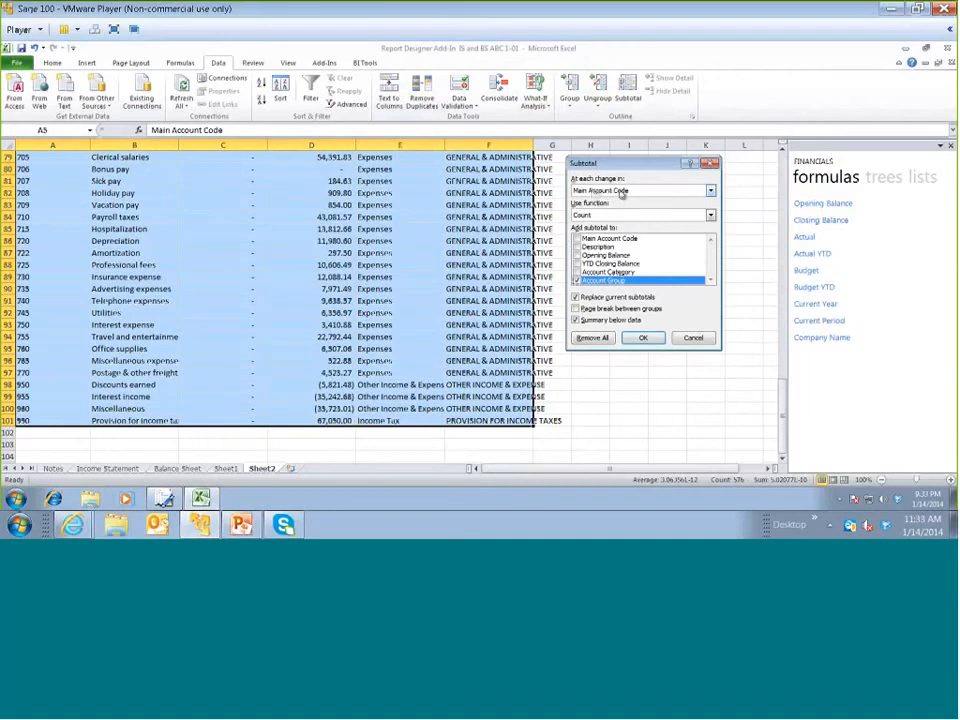
left_click(711, 193)
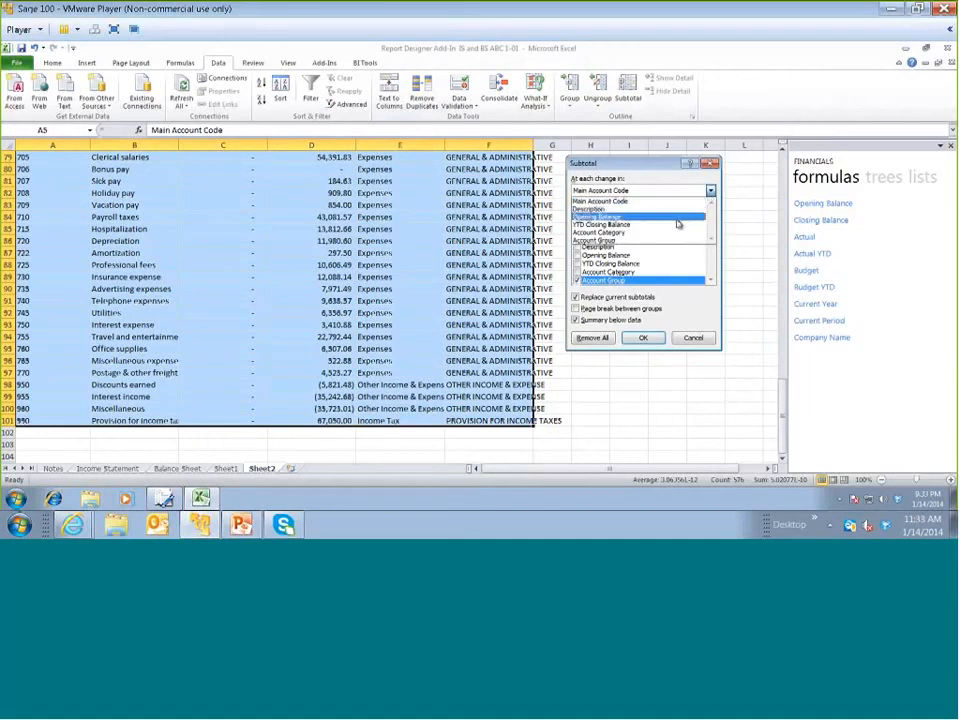
left_click(674, 236)
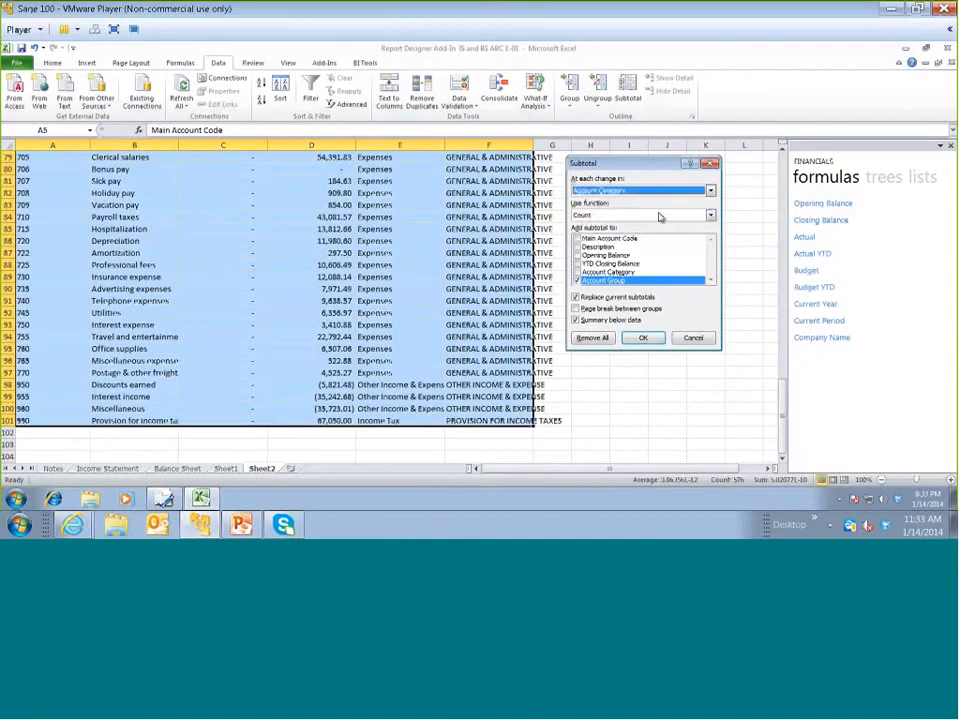
left_click(711, 217)
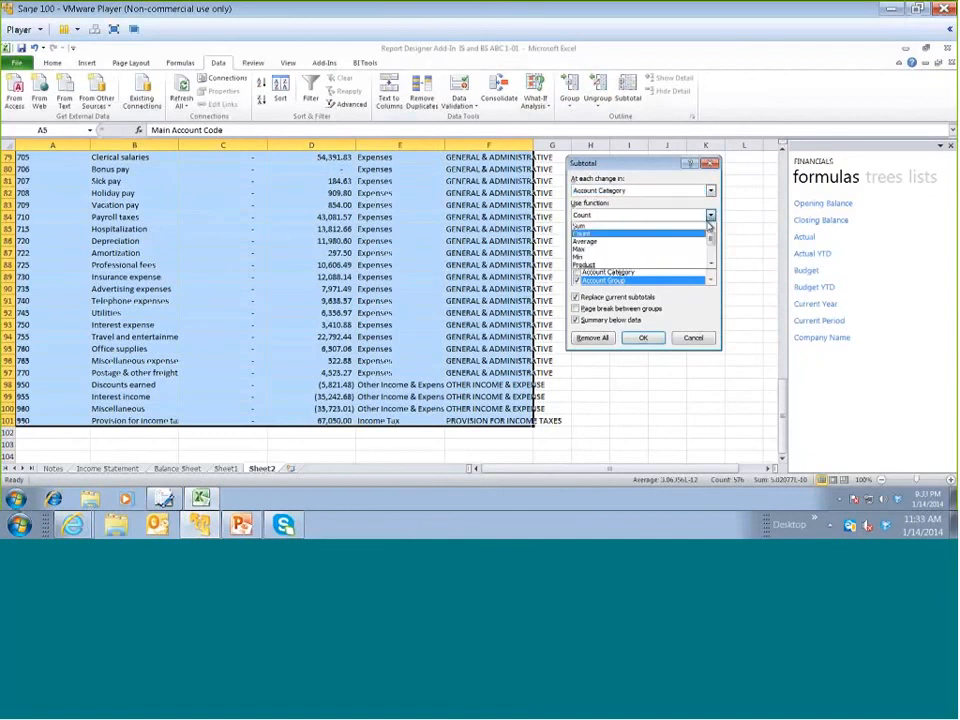
left_click(670, 232)
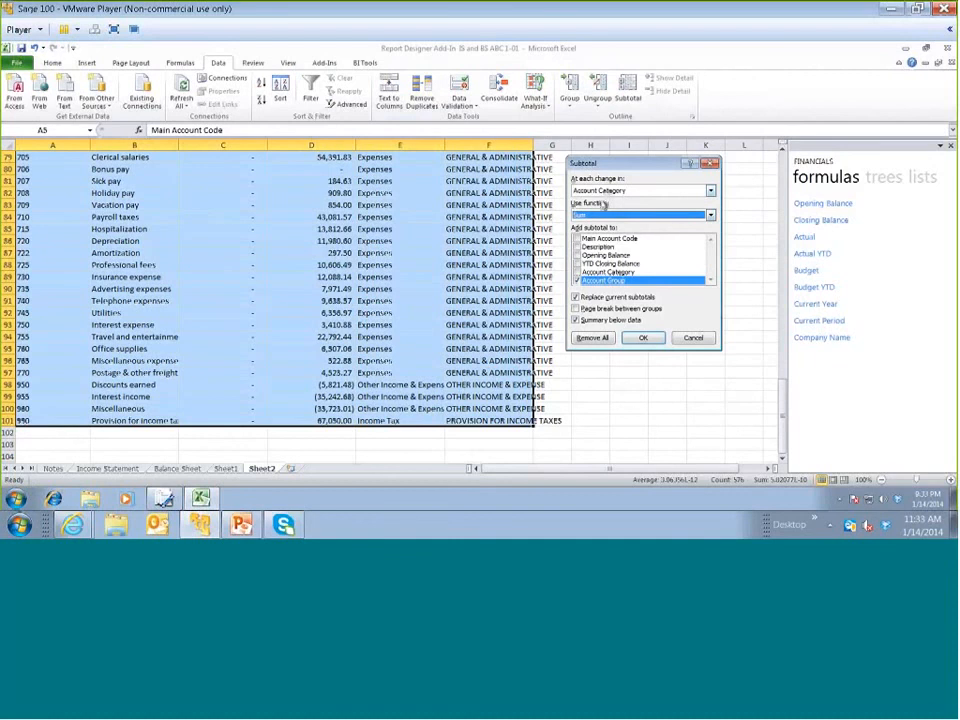
left_click(577, 255)
left_click(577, 263)
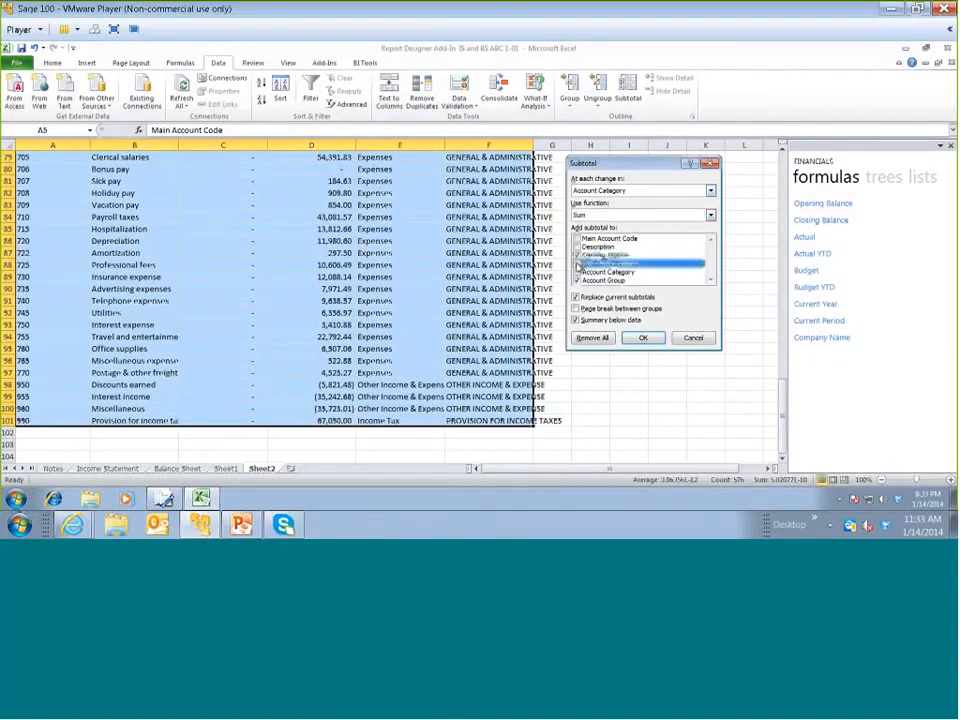
left_click(591, 281)
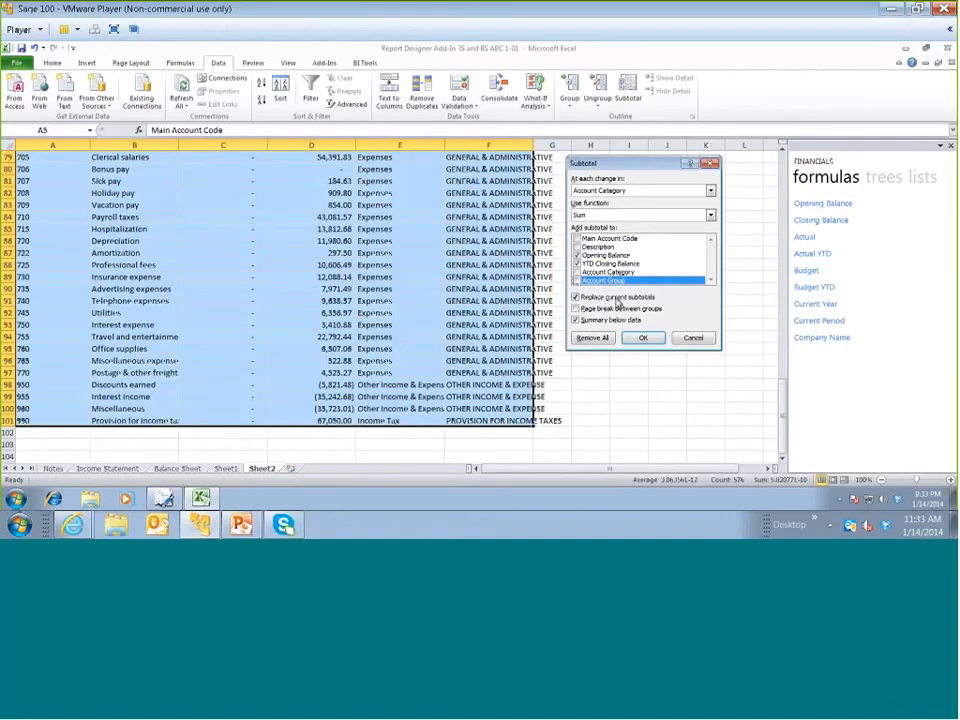
left_click(648, 342)
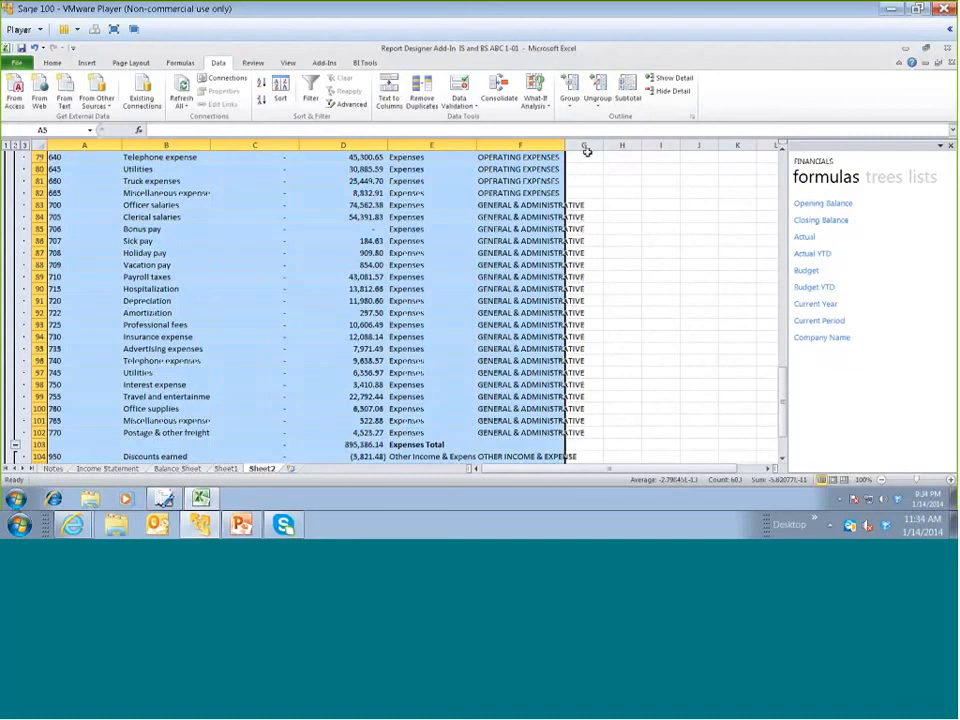
Add a second level of Sum subtotals for both balances at each change in Account Group, without replacing the current subtotals
left_click(627, 97)
left_click(711, 191)
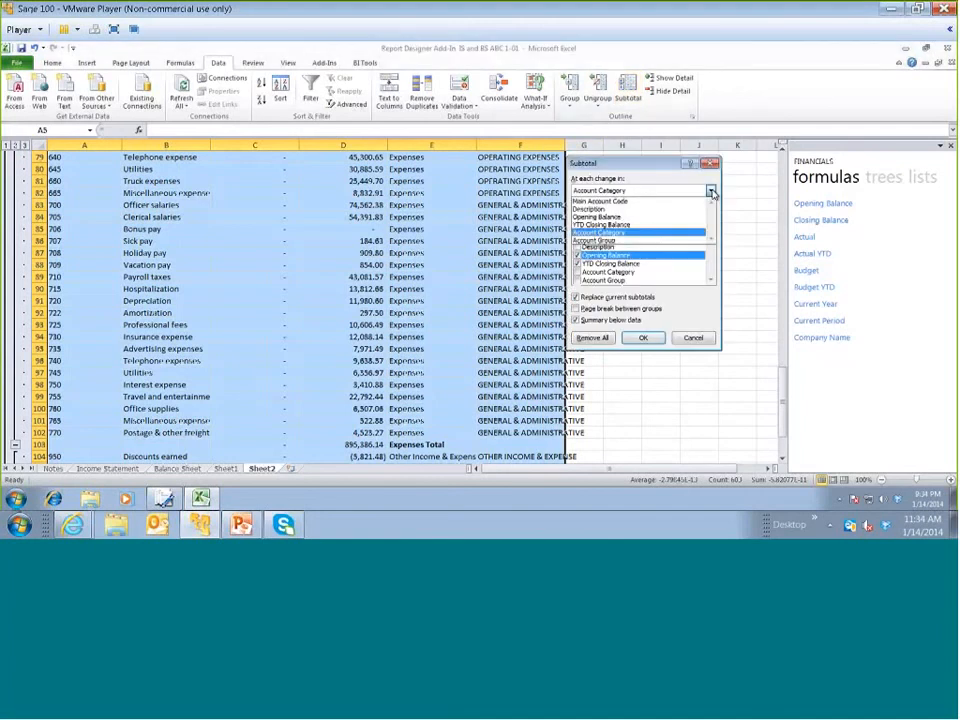
left_click(688, 241)
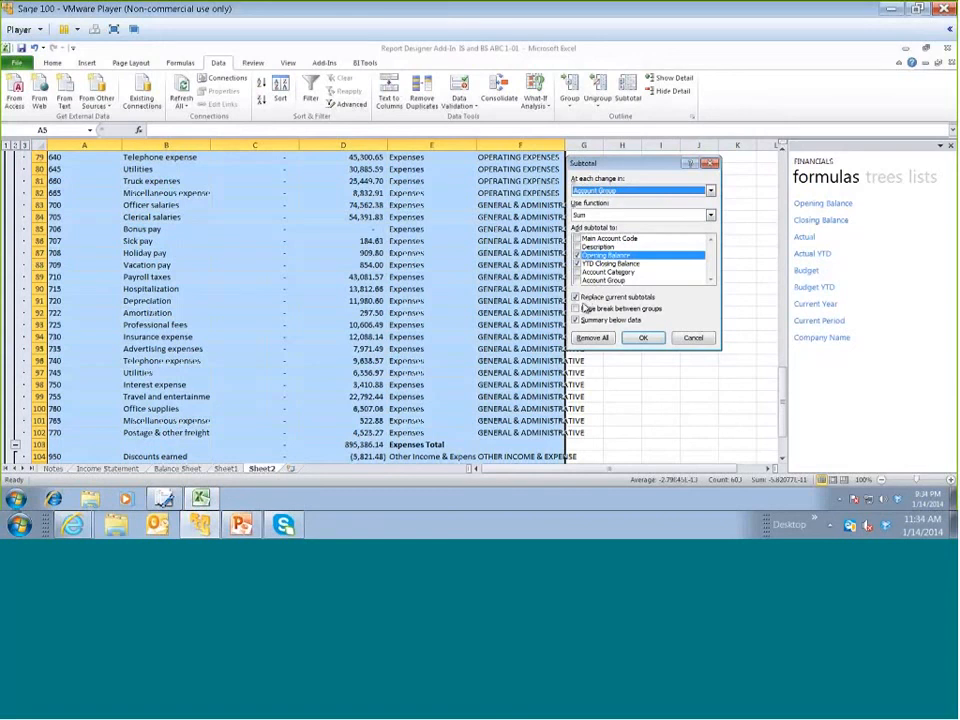
left_click(575, 298)
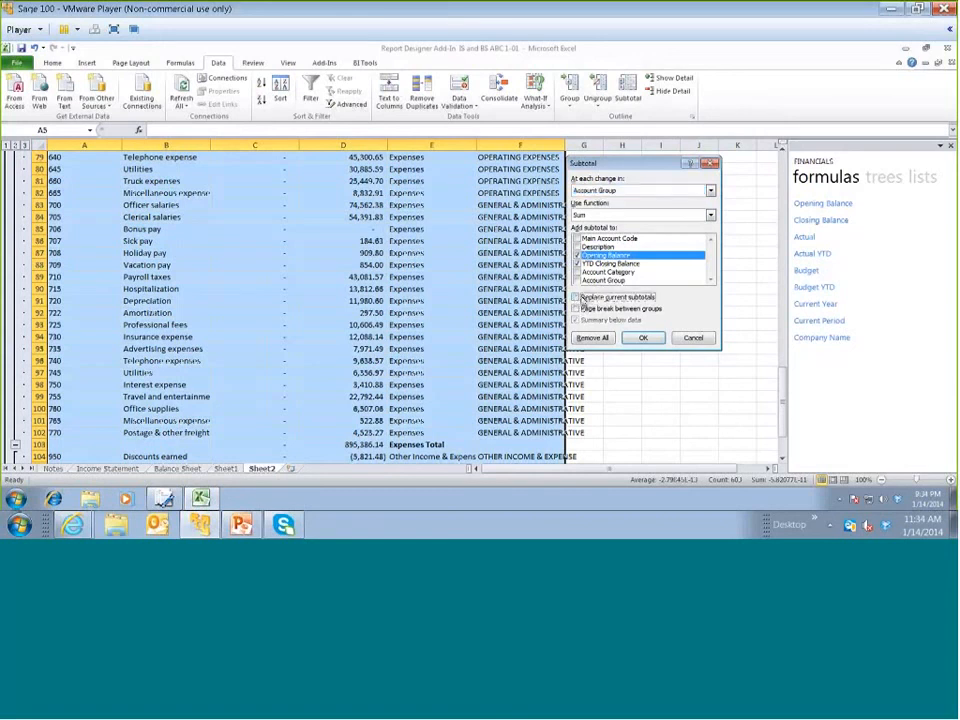
left_click(640, 338)
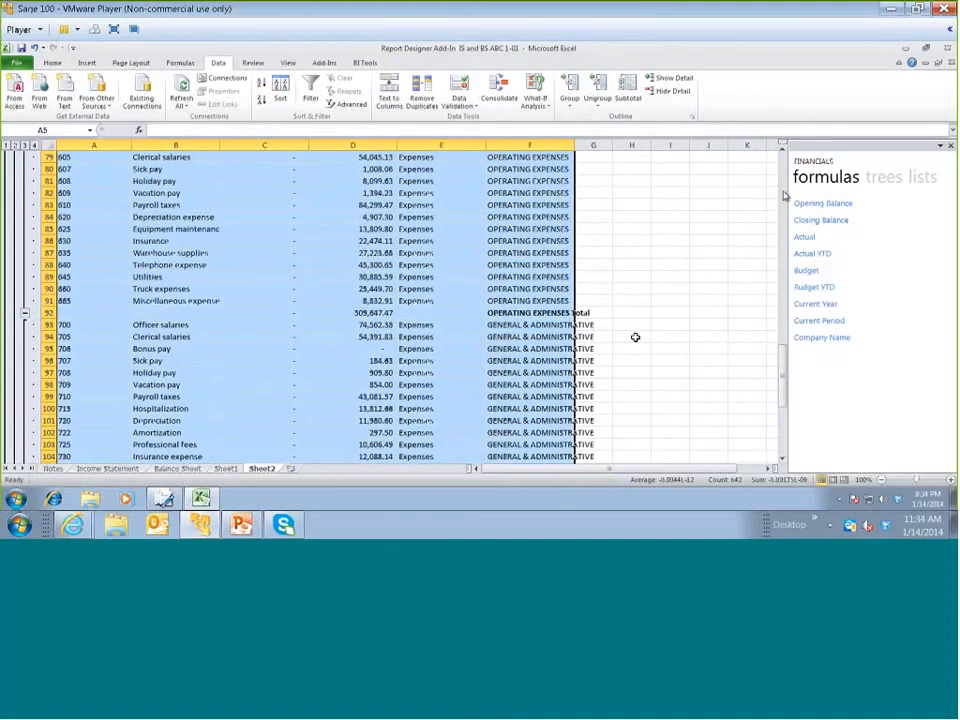
Collapse the subtotal outline to level 2 so only the account category totals and grand total are shown
left_click_drag(783, 366, 783, 191)
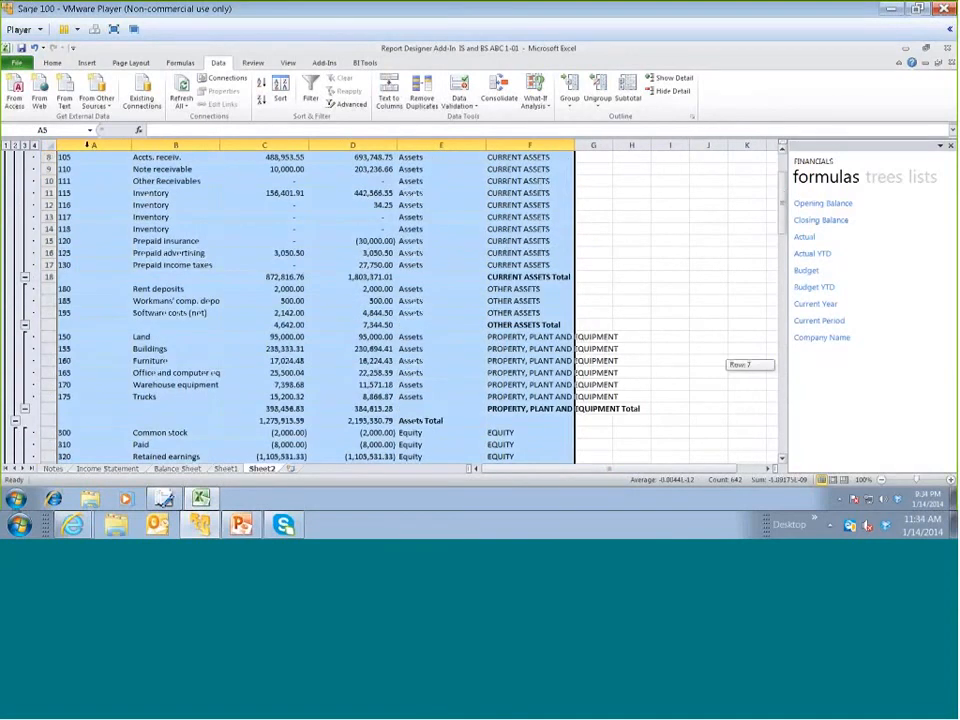
scroll(88, 145, "up", 3)
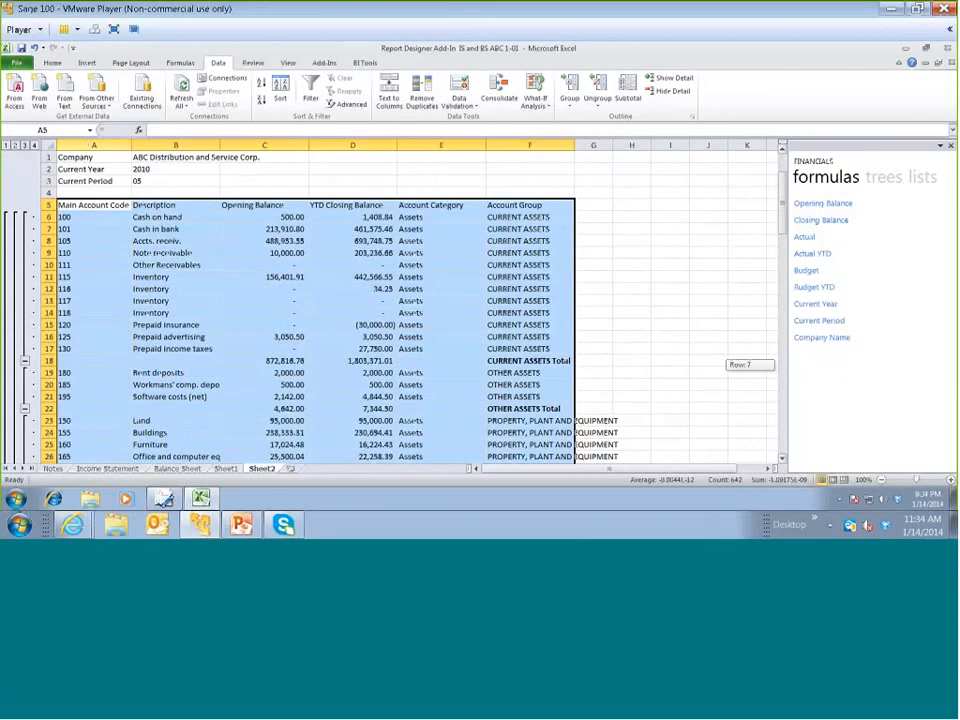
left_click(15, 146)
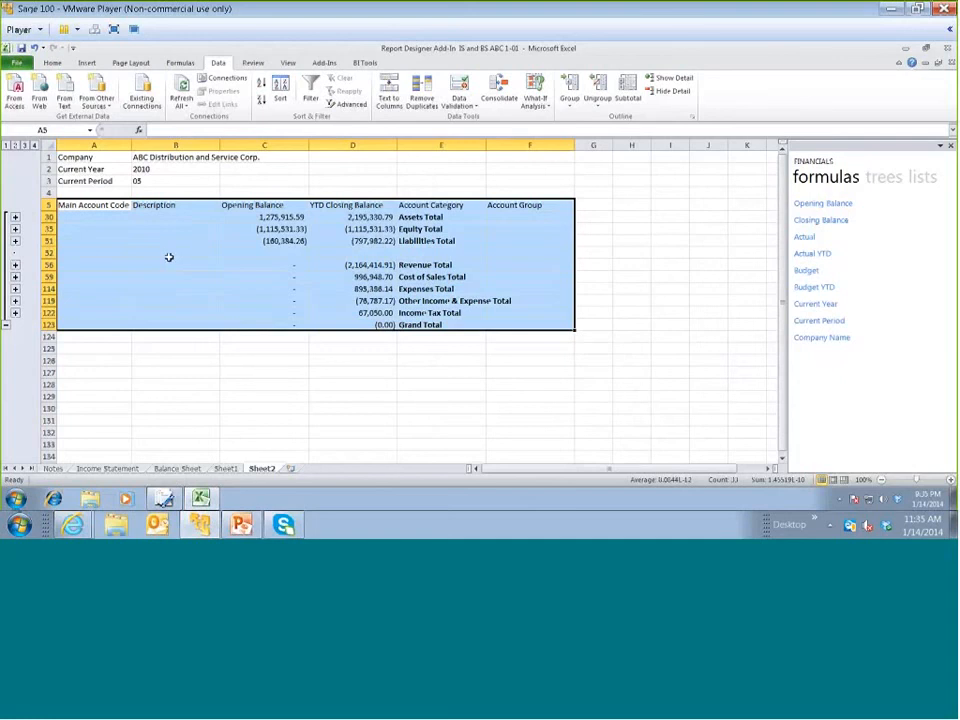
left_click(105, 229)
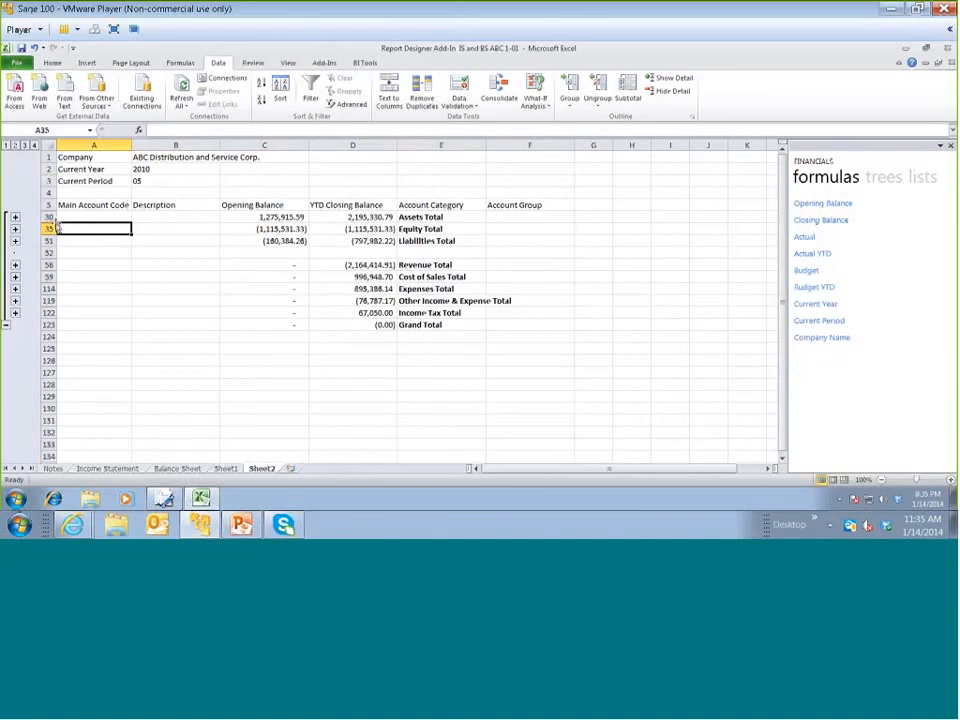
left_click(48, 217)
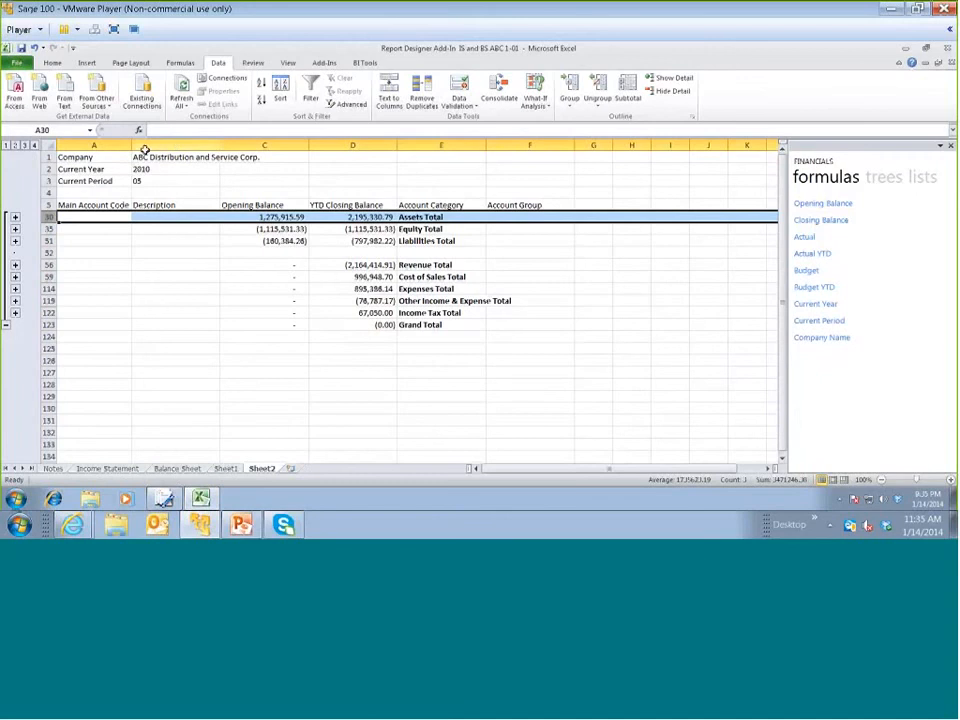
left_click(145, 147)
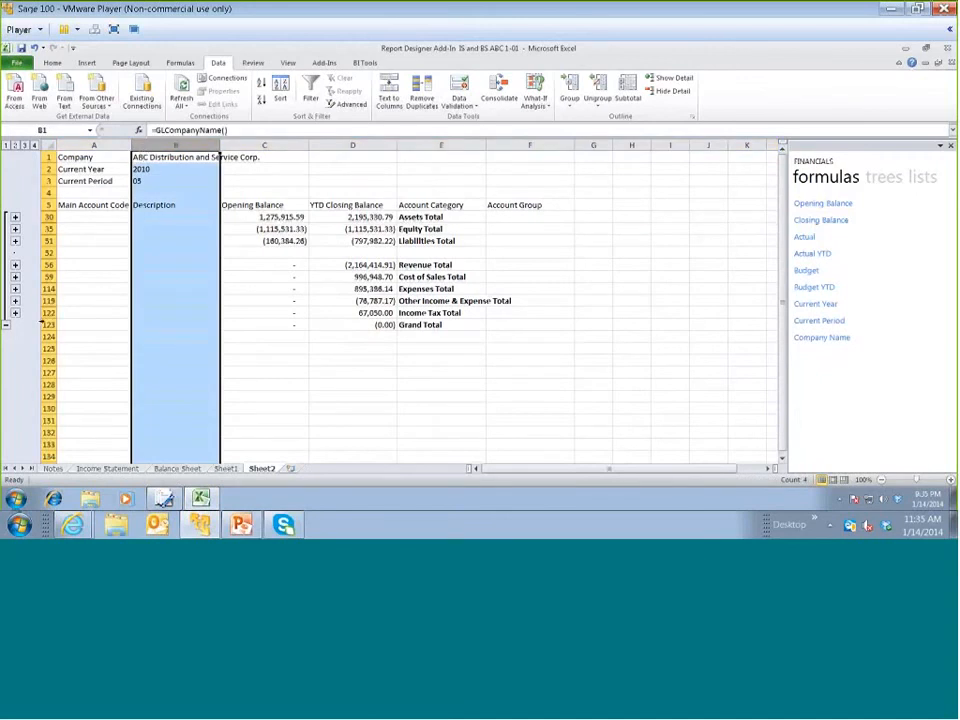
left_click(48, 229)
left_click(48, 241)
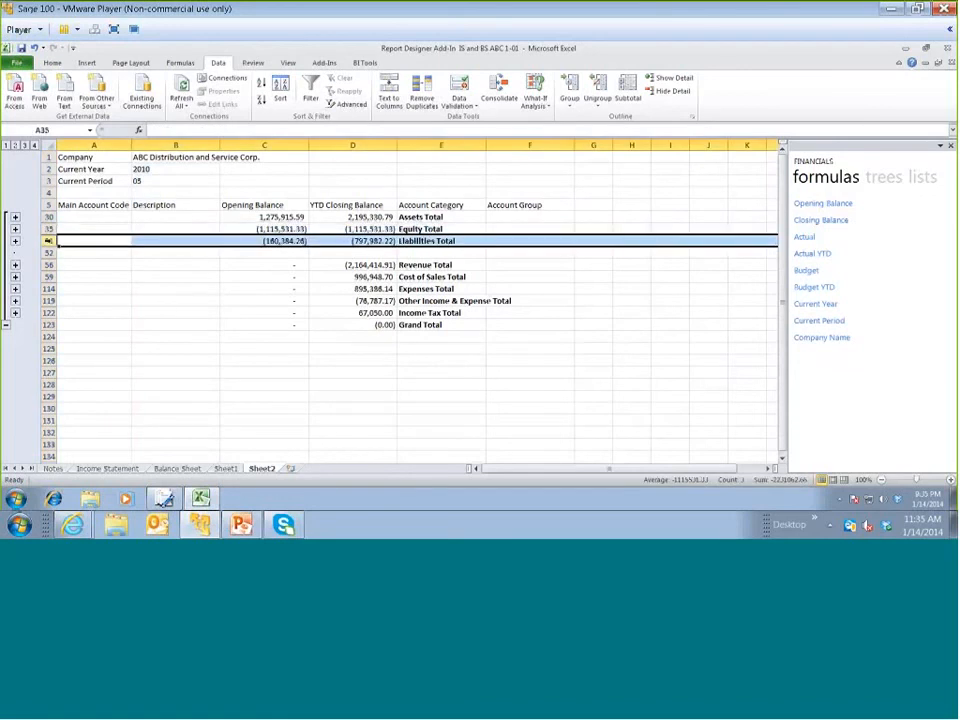
key("ctrl+shift+plus")
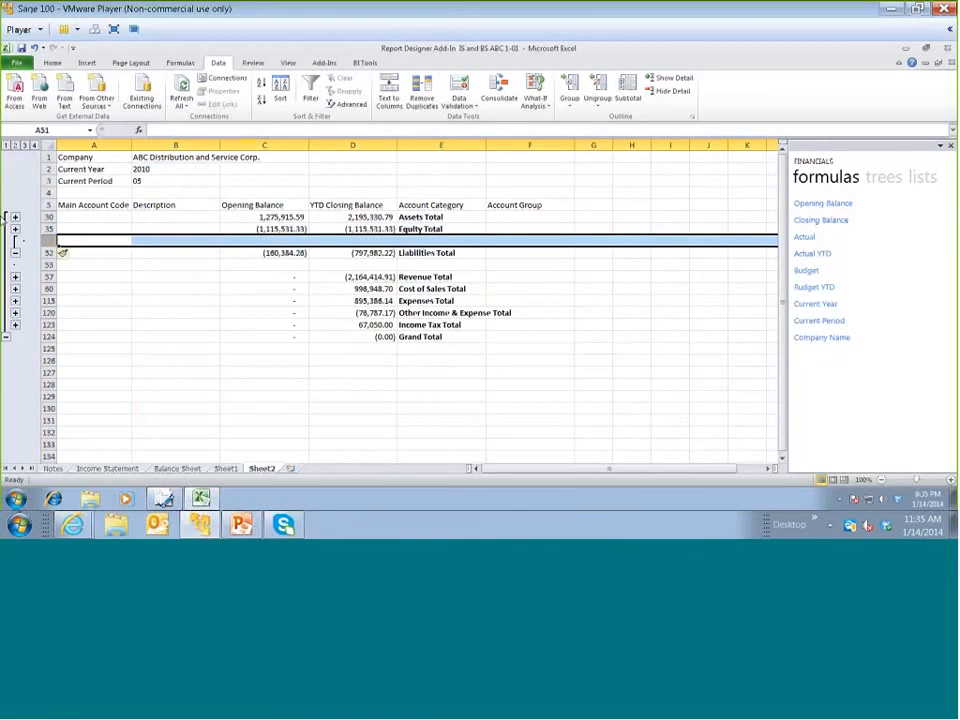
key("ctrl+z")
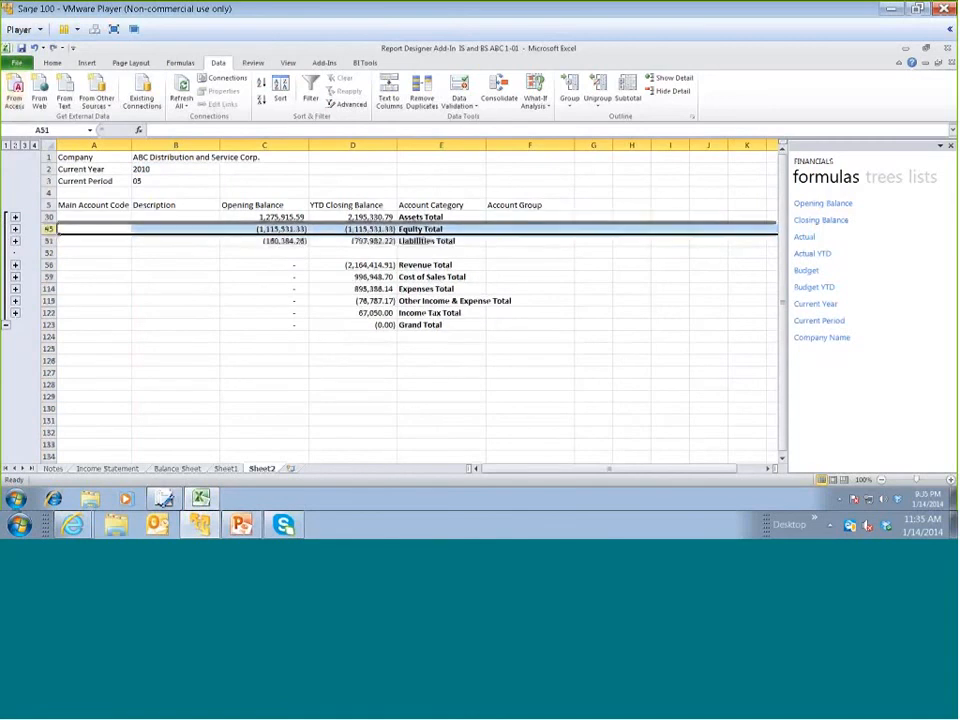
Insert a blank row above the Equity Total row, and enter a bold ASSETS label in column A of the Assets Total row
key("ctrl+shift+plus")
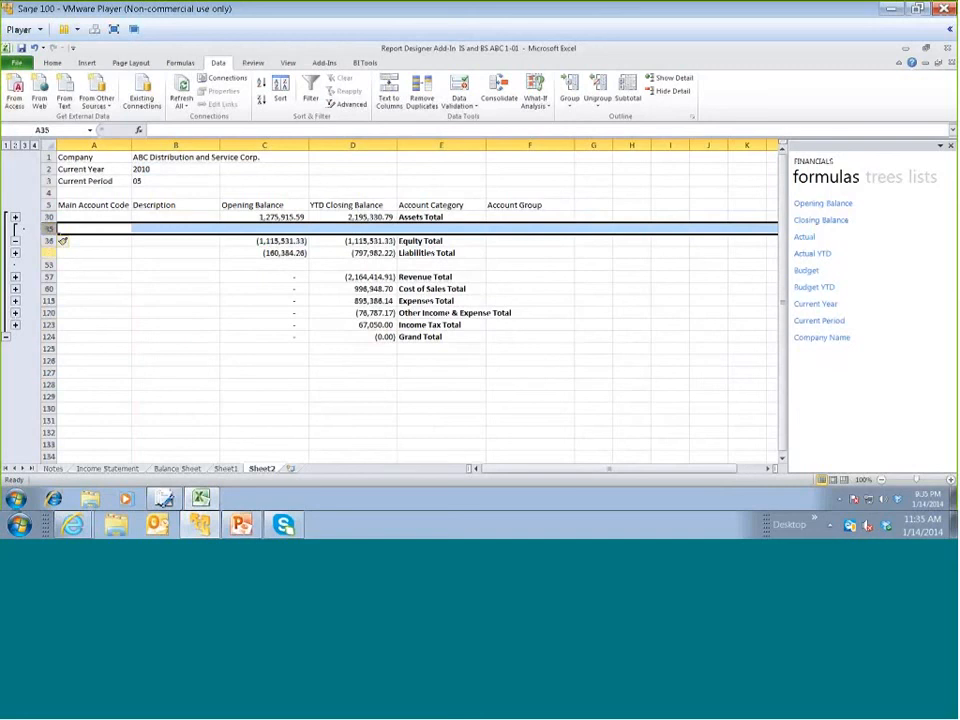
left_click(132, 216)
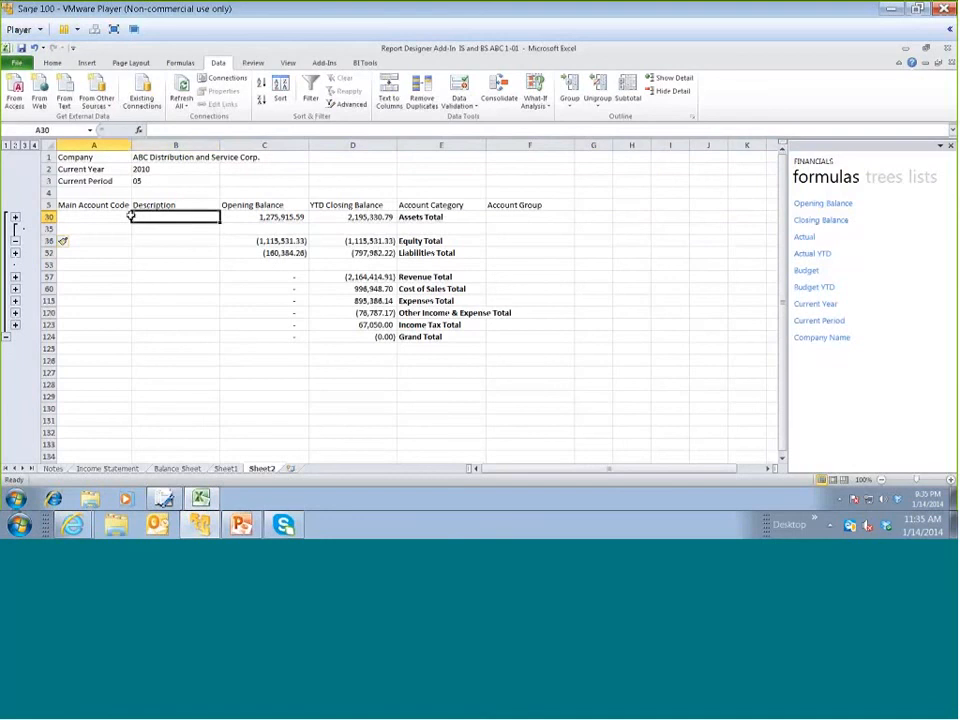
left_click(120, 221)
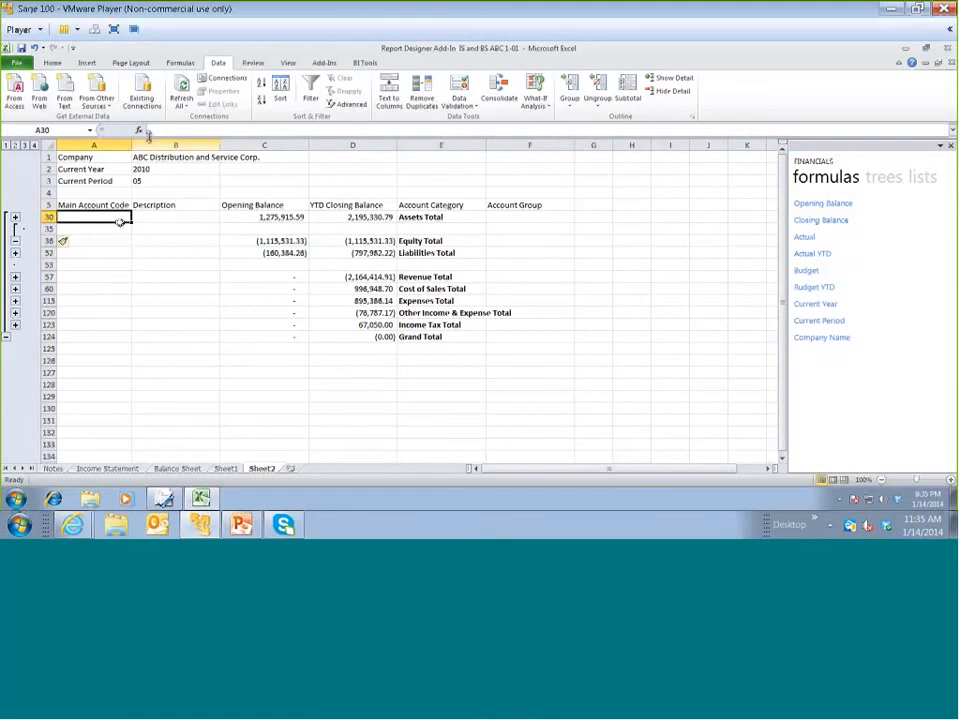
scroll(88, 111, "up", 4)
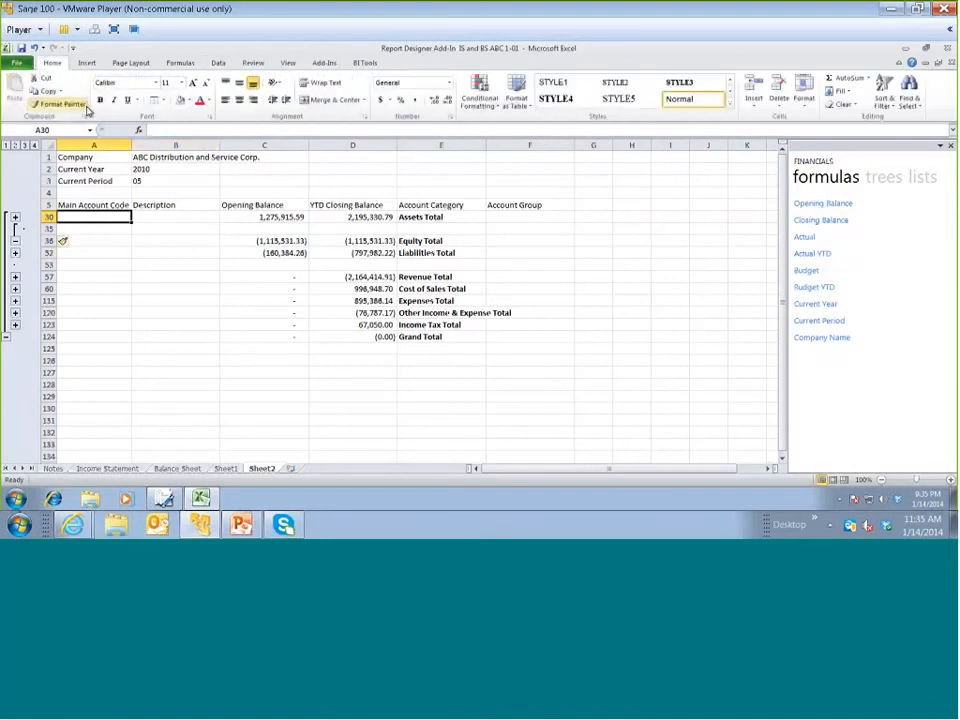
left_click(100, 101)
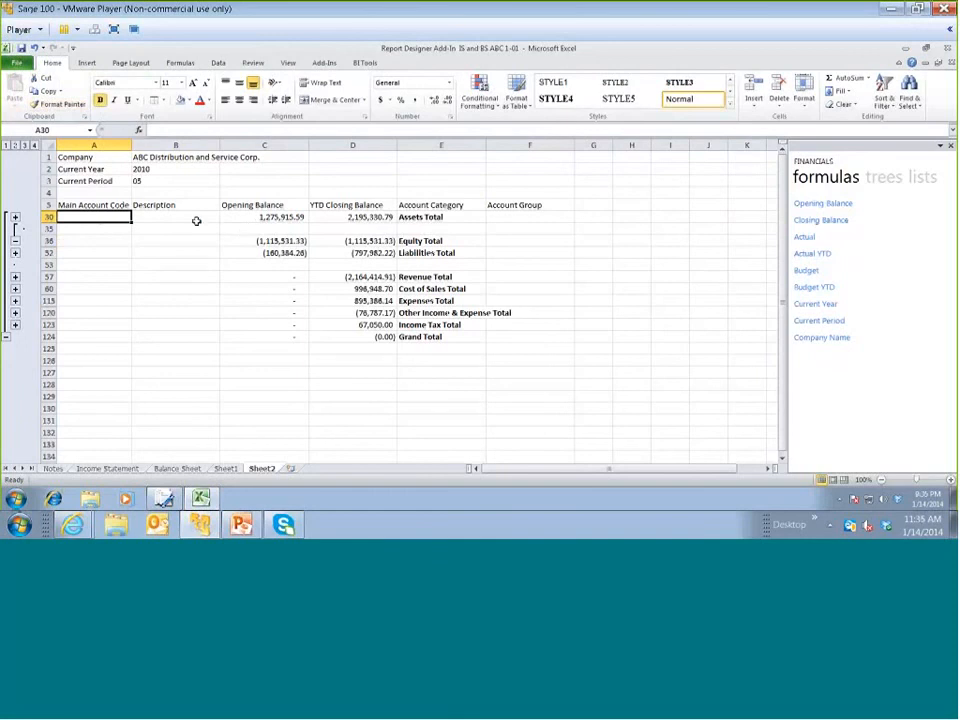
type("A")
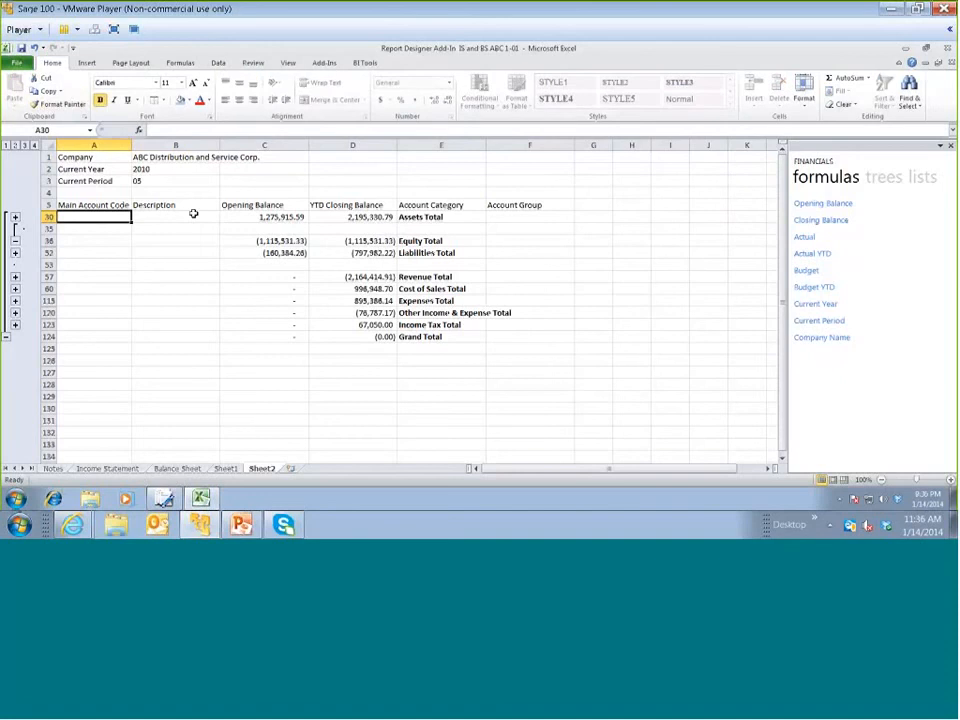
type("SSET")
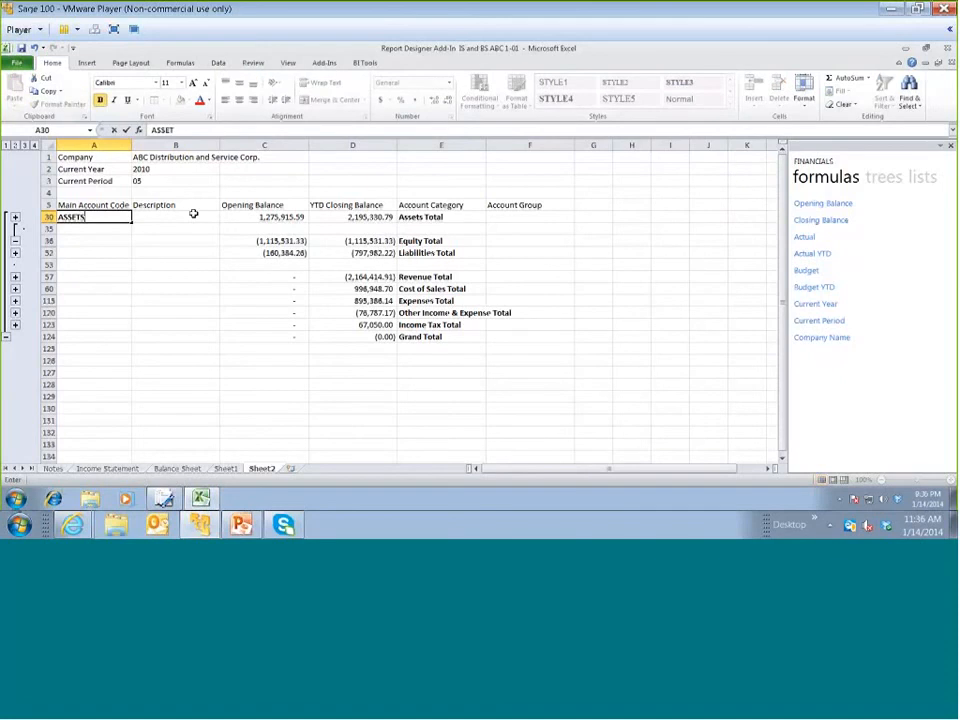
key("Return")
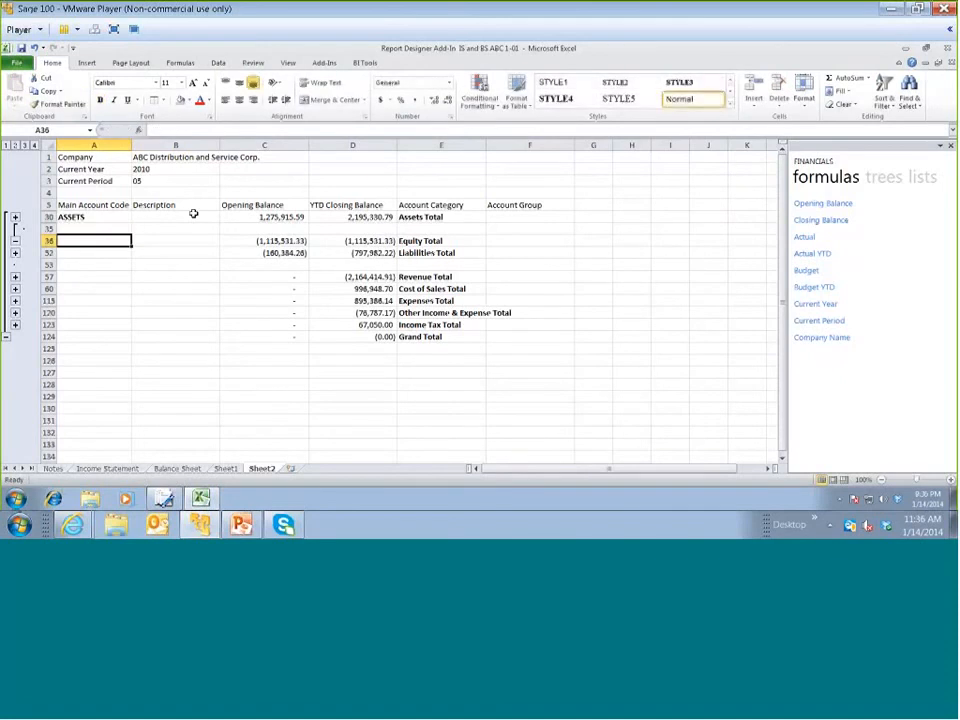
Label the Equity Total and Liabilities Total rows EQUITY and LIABILITIES in bold in column A
type("EQUITY")
key("BackSpace")
key("BackSpace")
key("BackSpace")
key("BackSpace")
key("BackSpace")
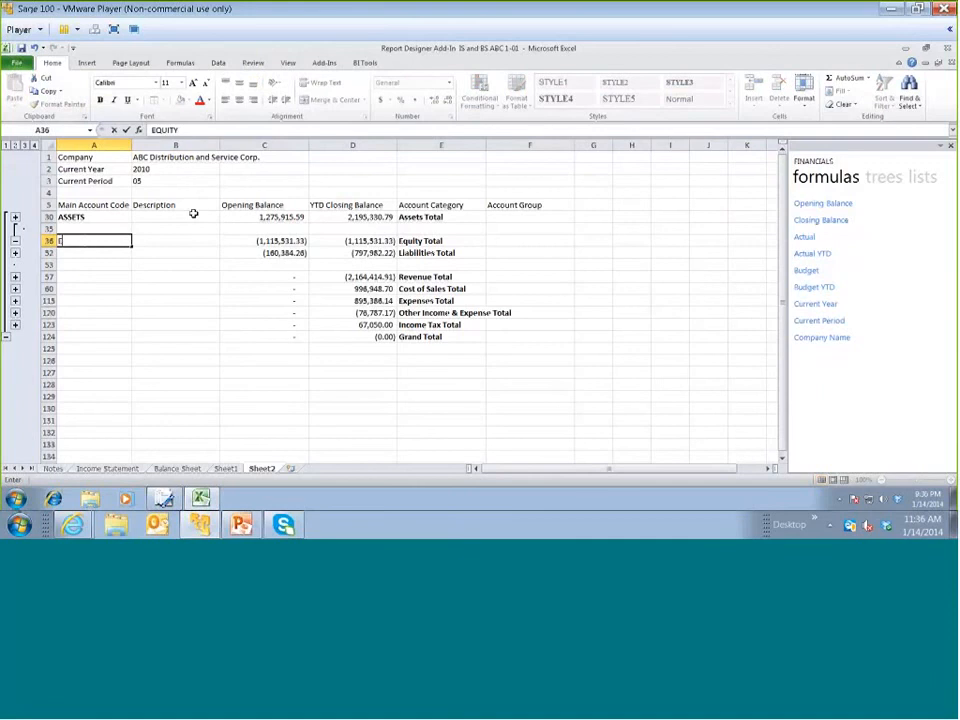
key("BackSpace")
left_click(101, 104)
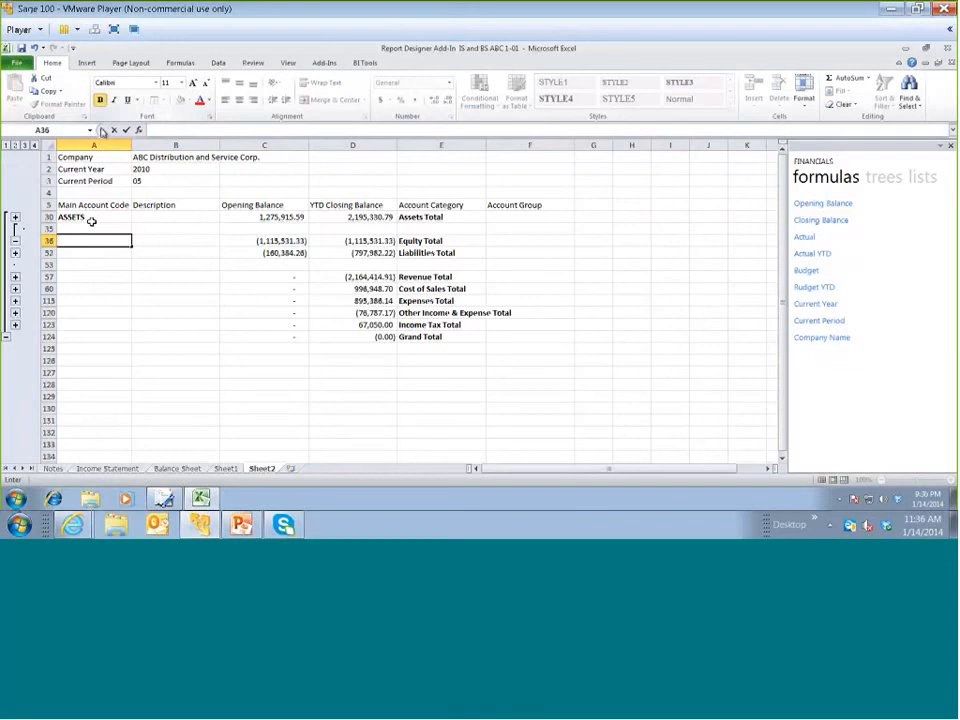
type("EQUITY")
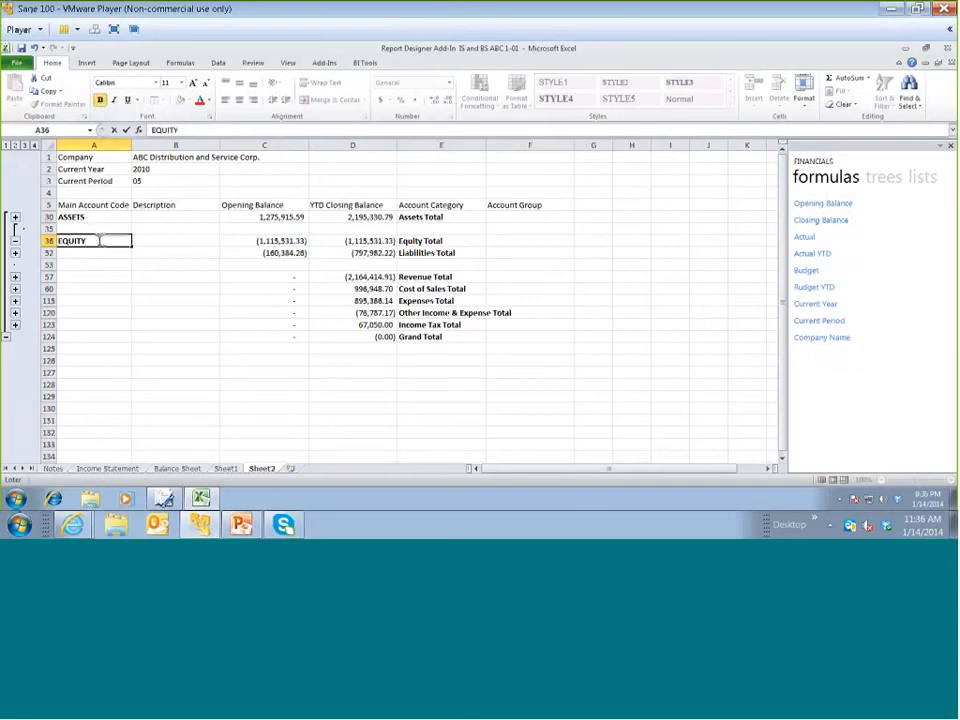
left_click(94, 252)
type("L")
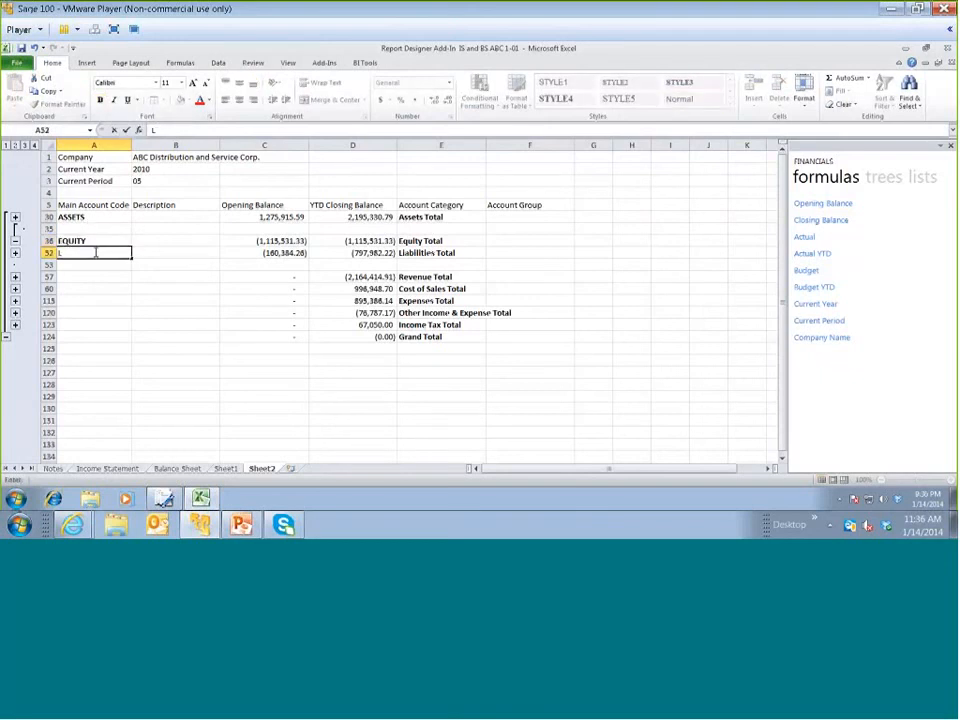
key("BackSpace")
type("IABILITIES")
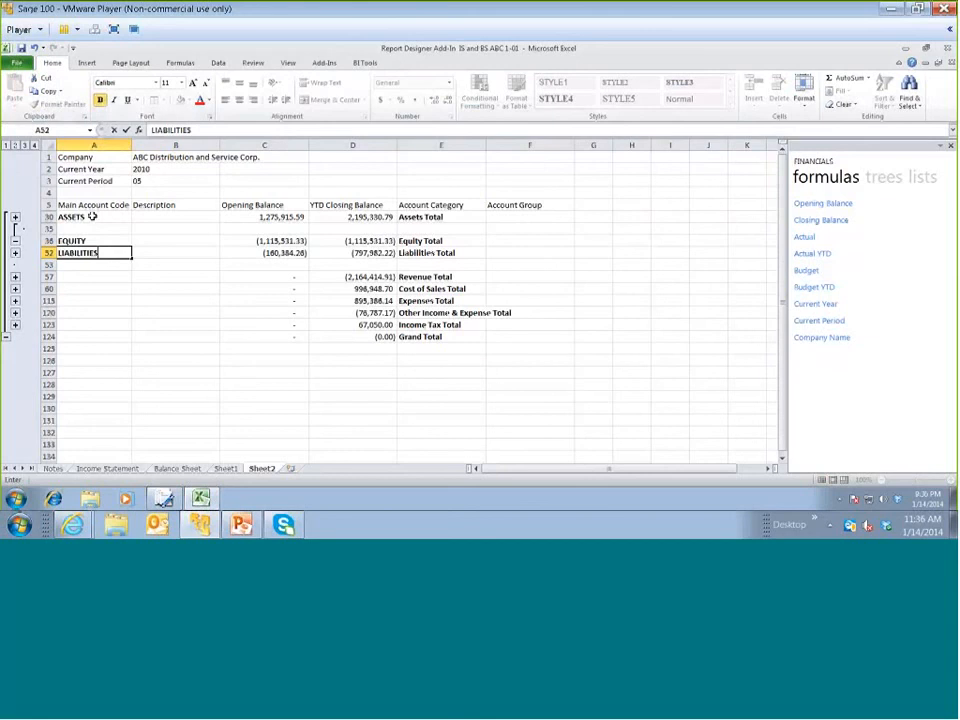
left_click_drag(92, 216, 101, 261)
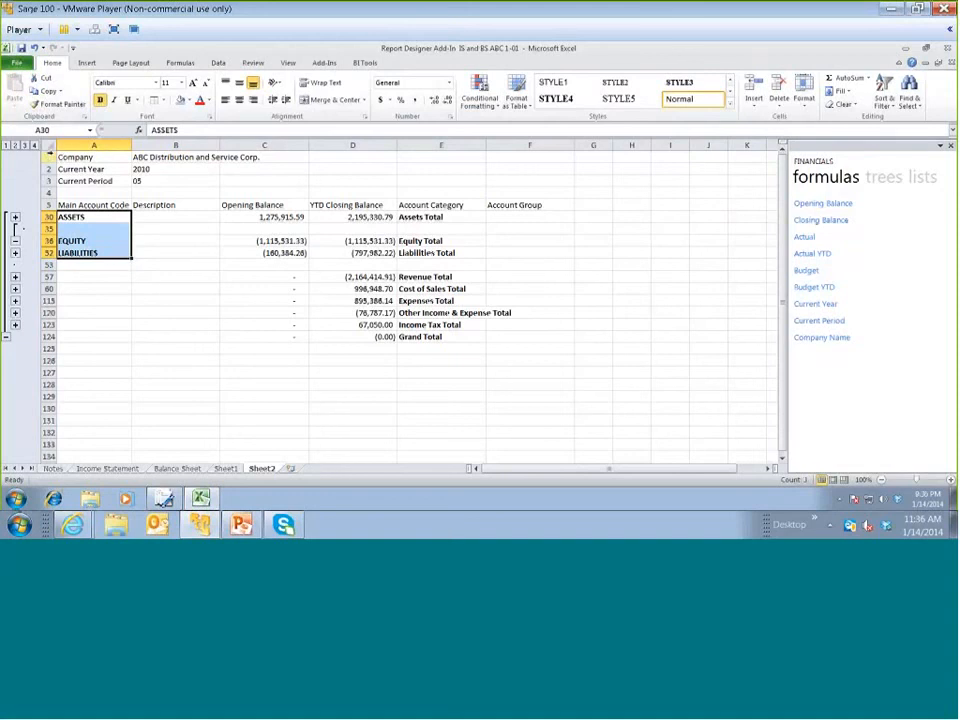
Expand the outline to level 3 and label the asset group totals Current Assets, Other Assets, and Property, Plant and Equipment in the Description column
left_click(25, 146)
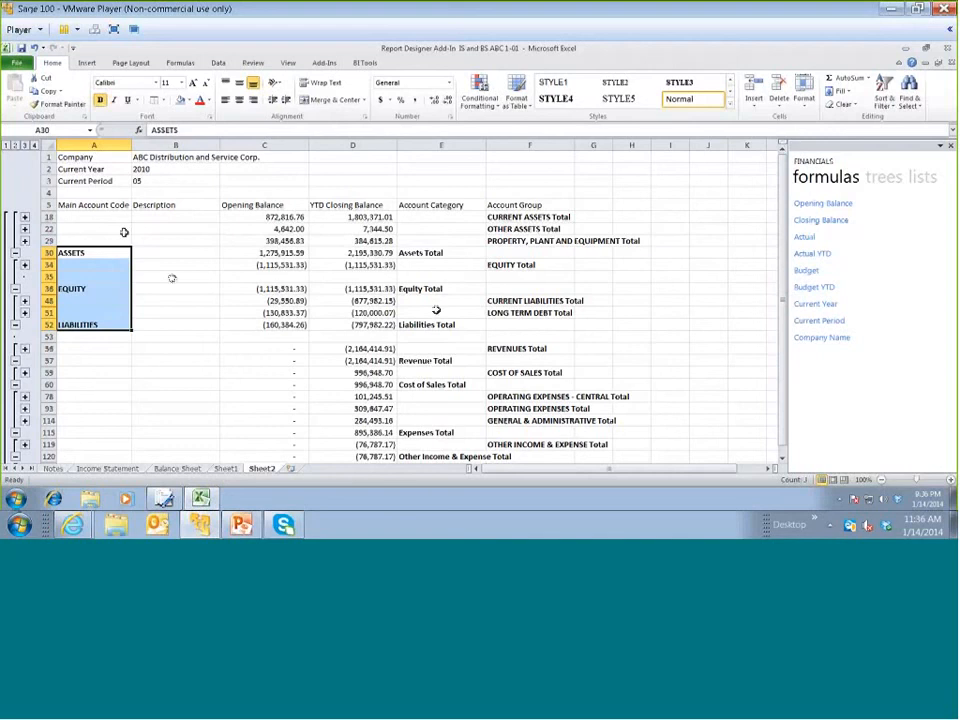
left_click(166, 228)
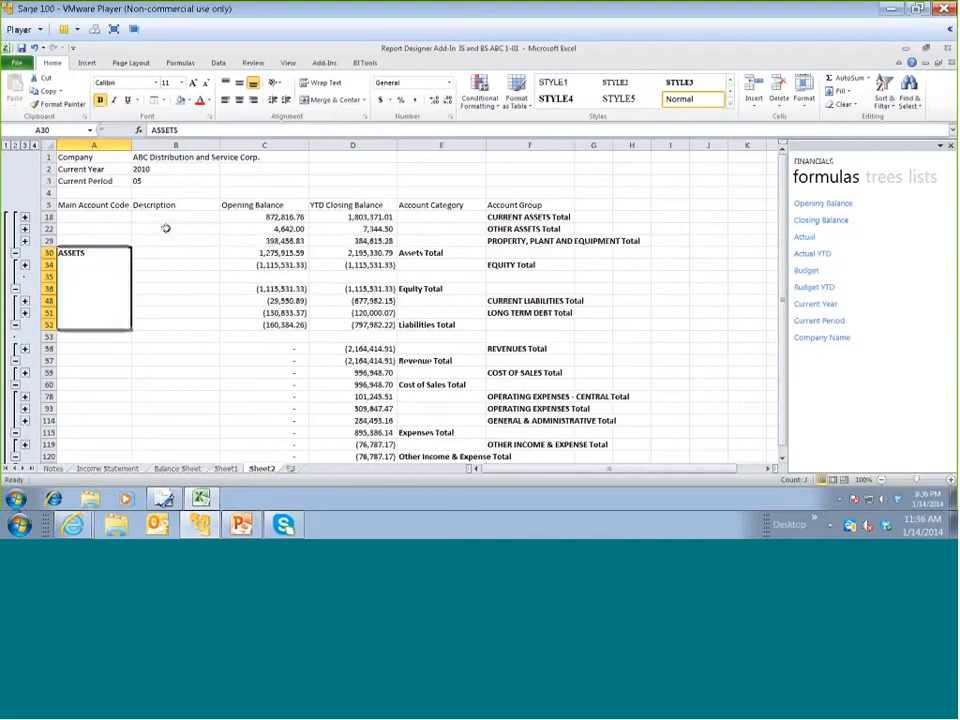
left_click(163, 218)
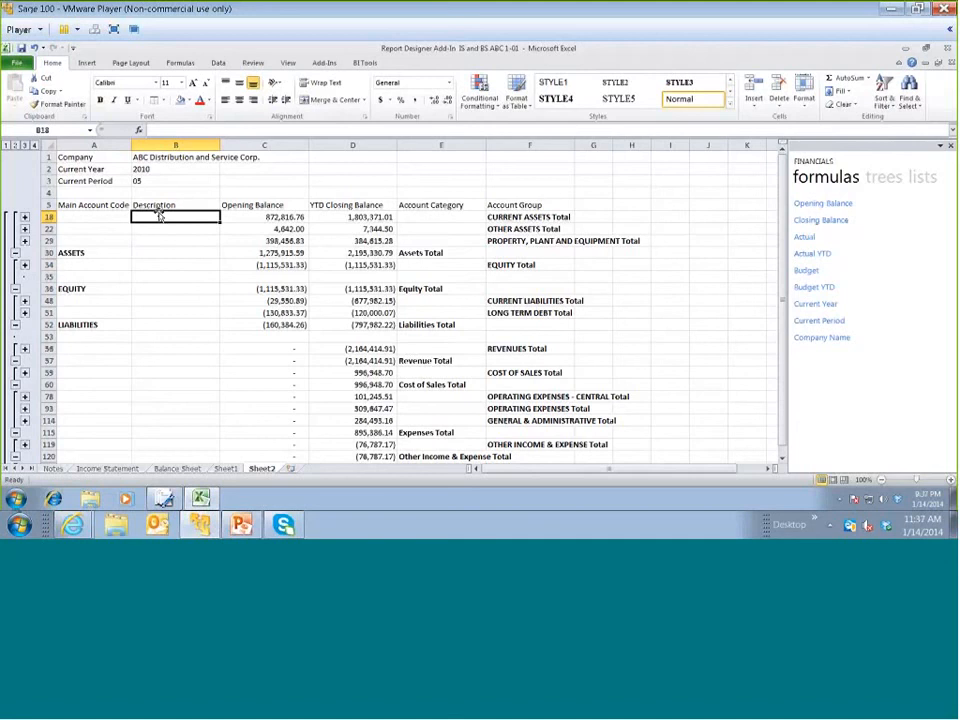
type("Current As")
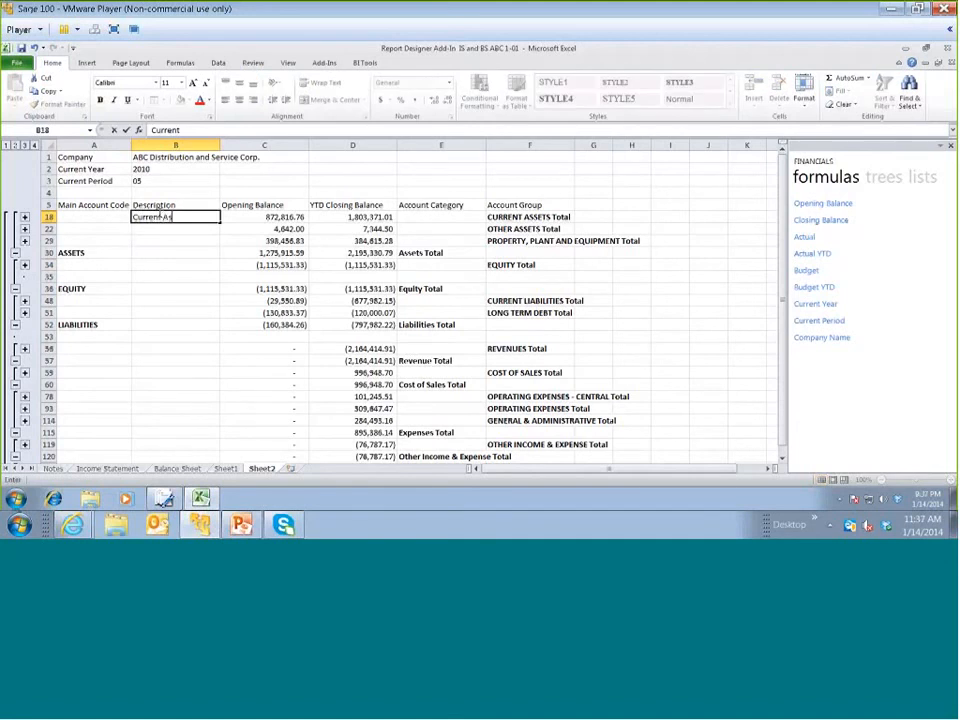
type("sets")
key("Return")
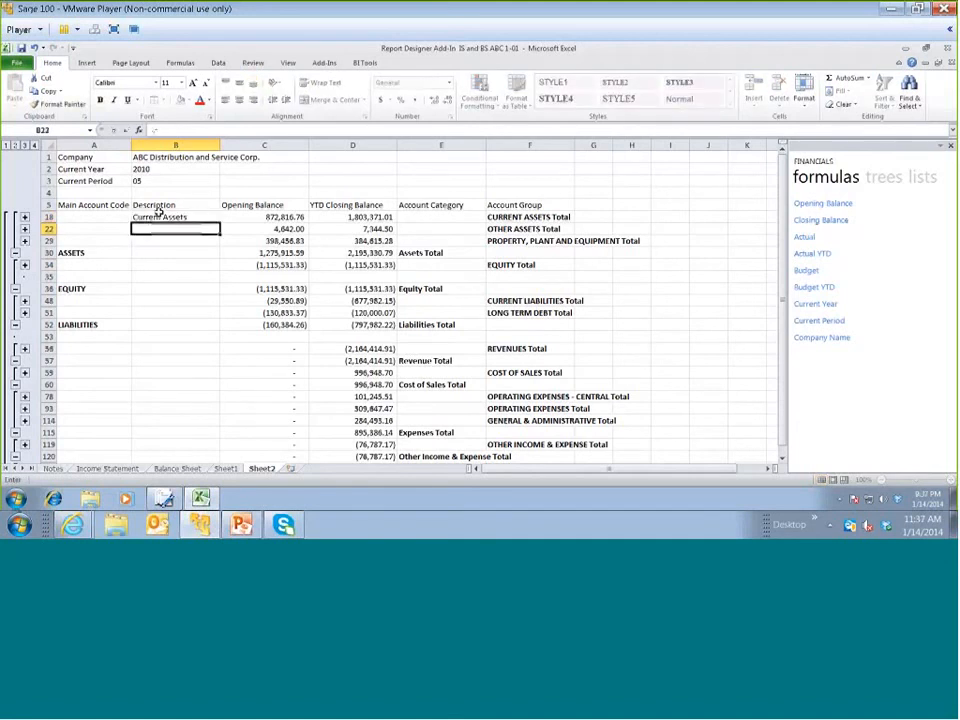
type("Other A")
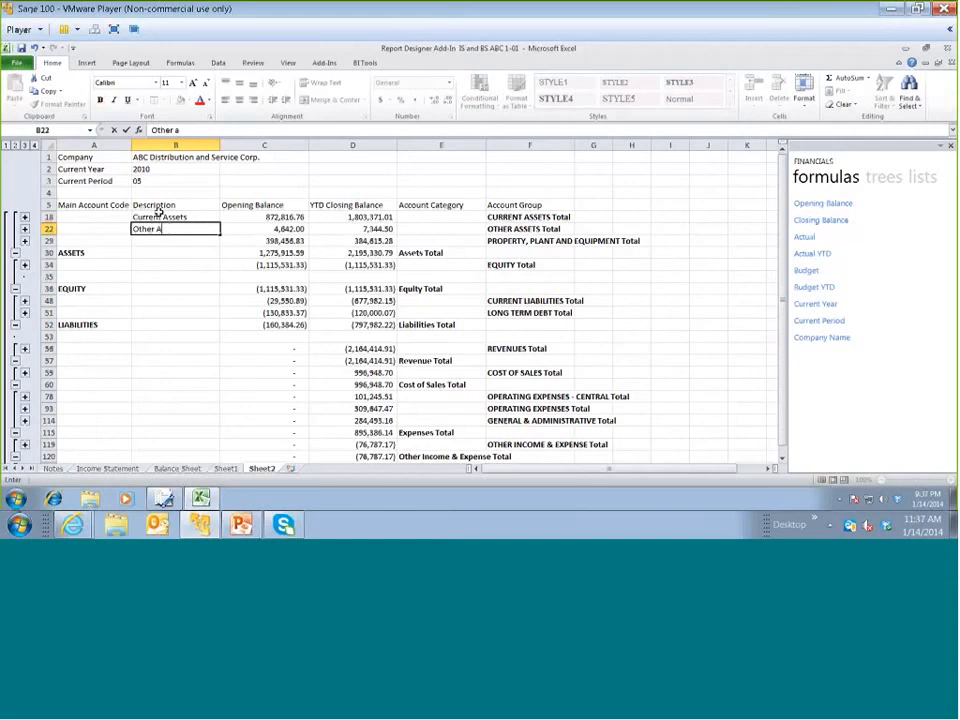
type("ssets")
key("Return")
type("Property, ")
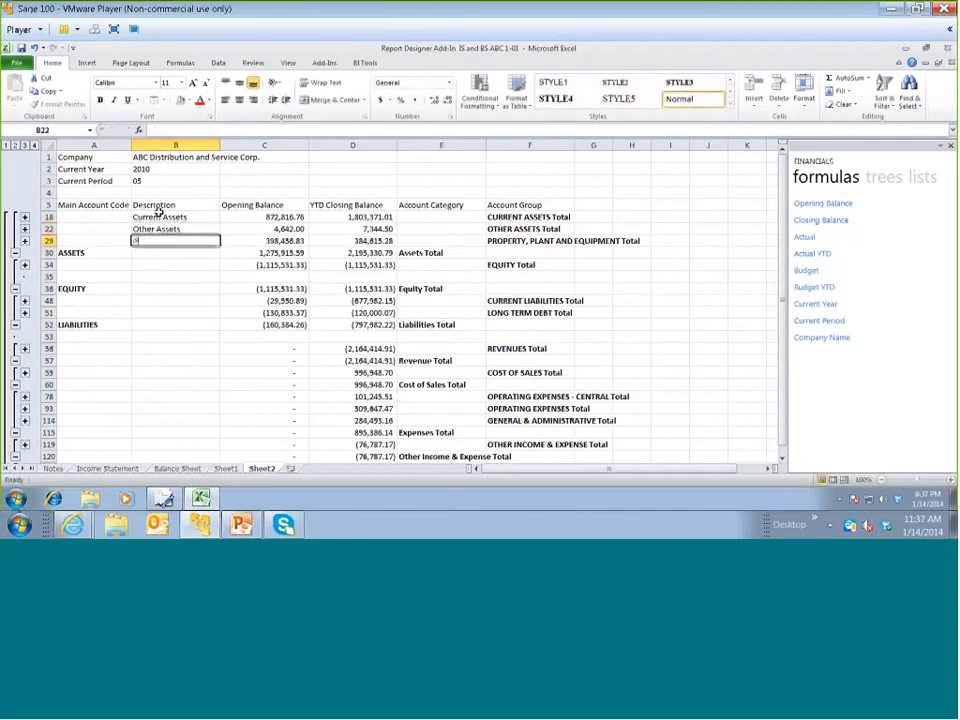
type("Plant")
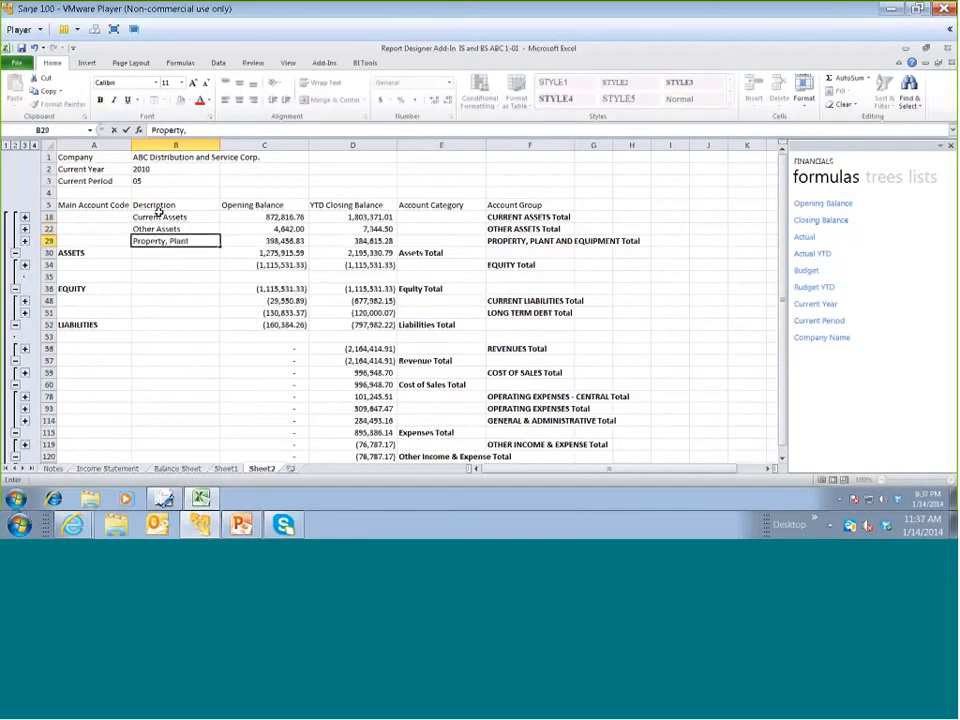
type(" and Equipment")
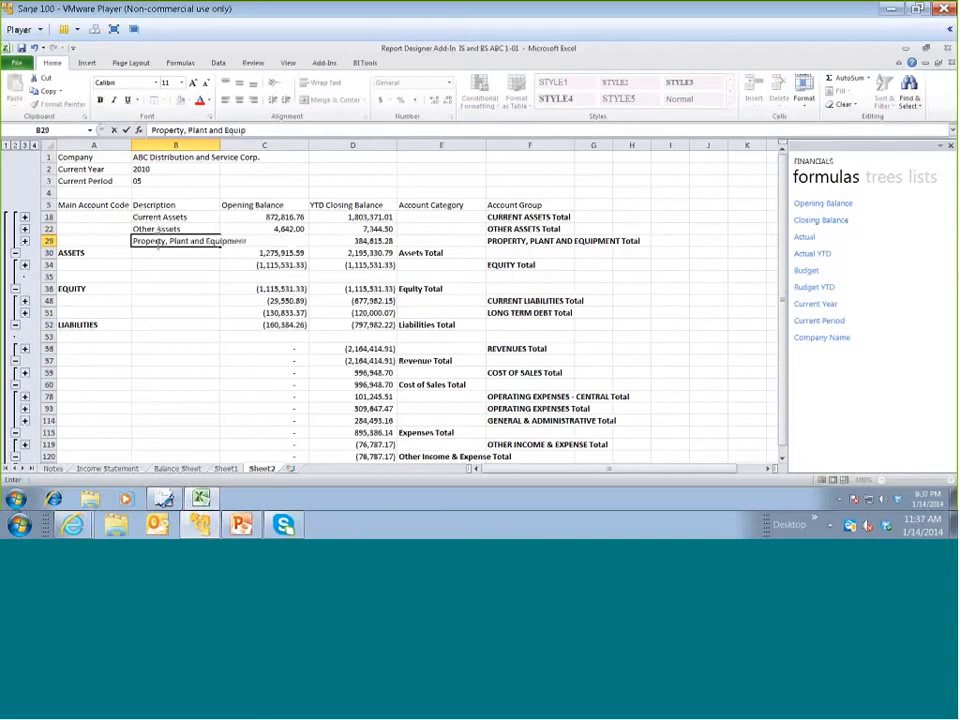
Label the two liability group totals Current Liabilities and Long Term Debt in the Description column
left_click(148, 301)
type("C")
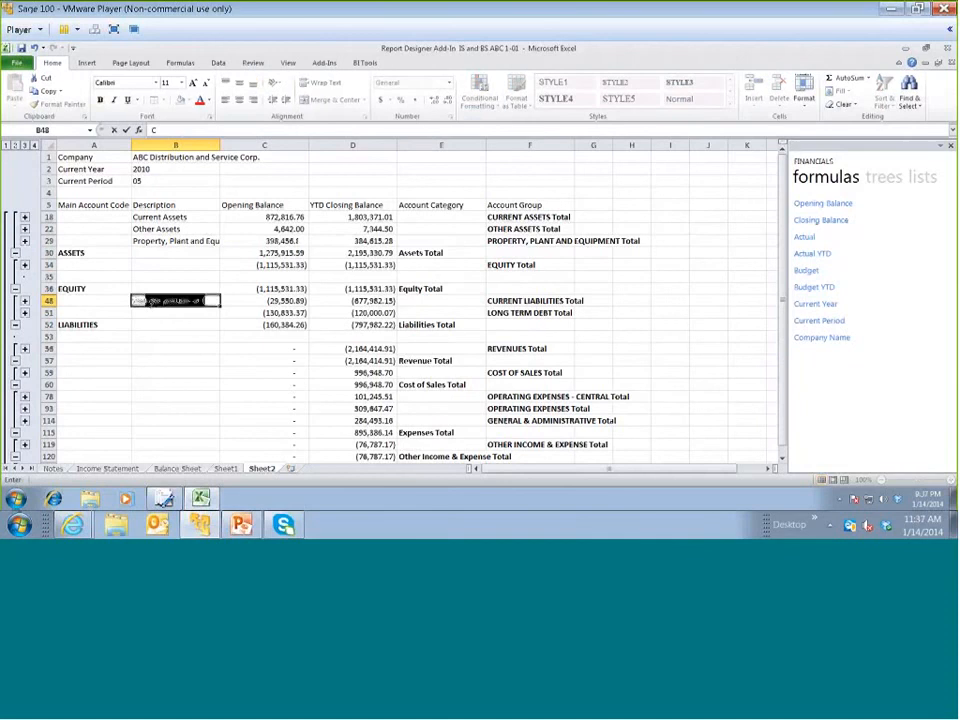
type("urrent Liabi")
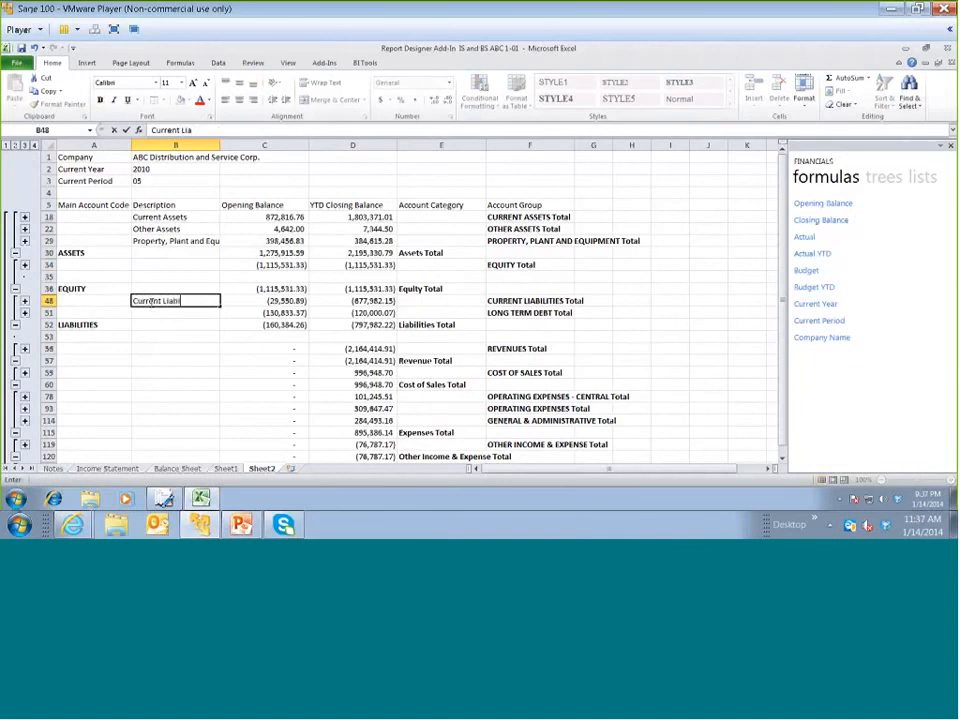
type("lities")
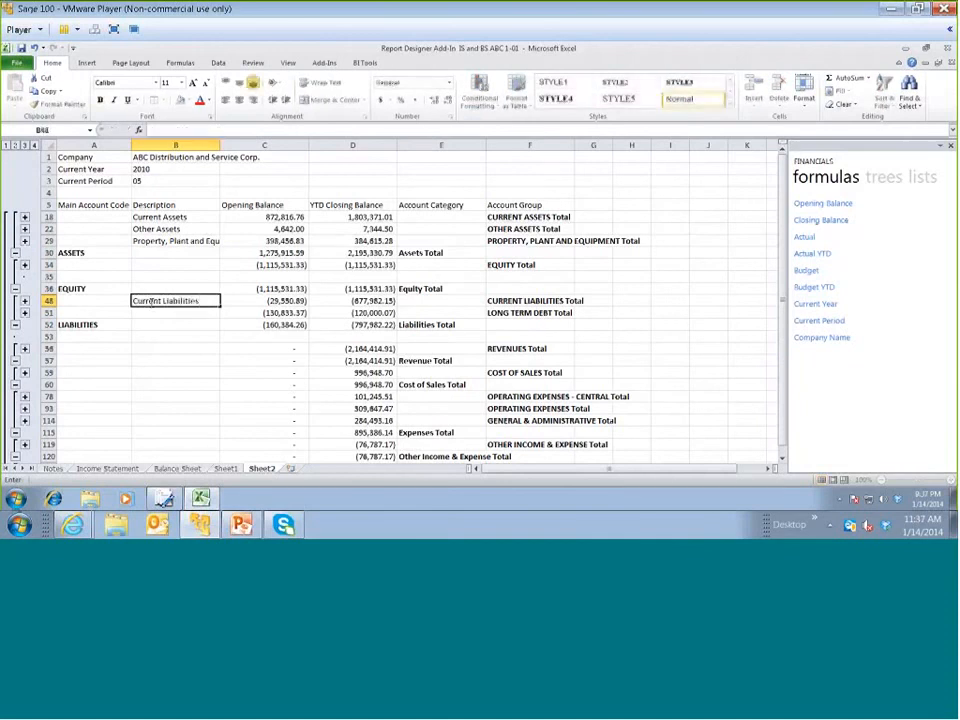
key("Return")
type("Long Term Debt")
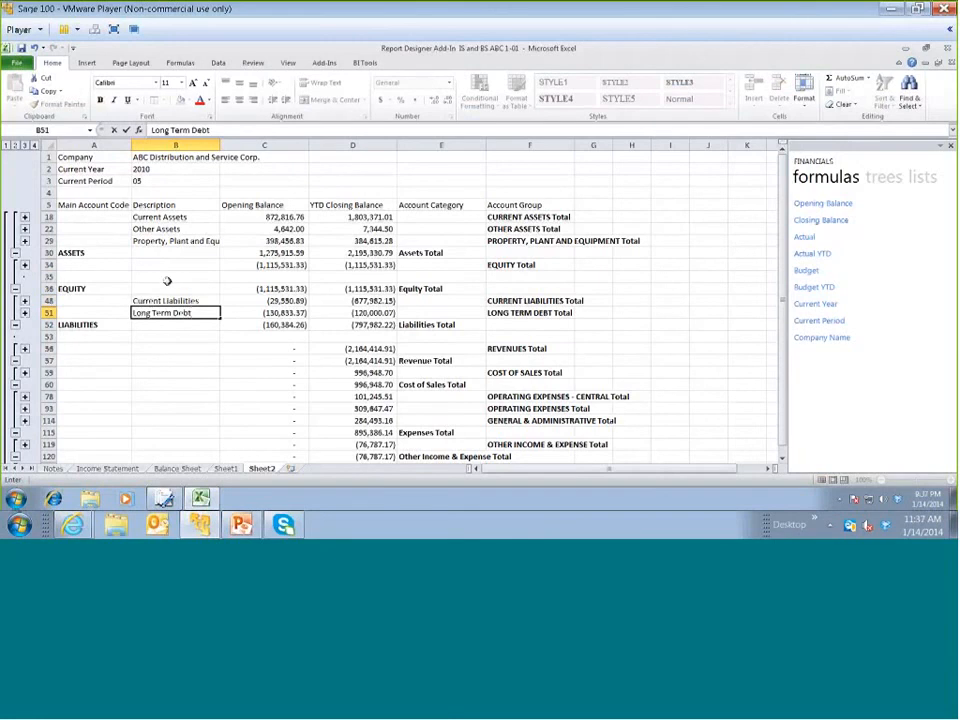
Expand the EQUITY Total group to show its individual accounts
left_click(122, 276)
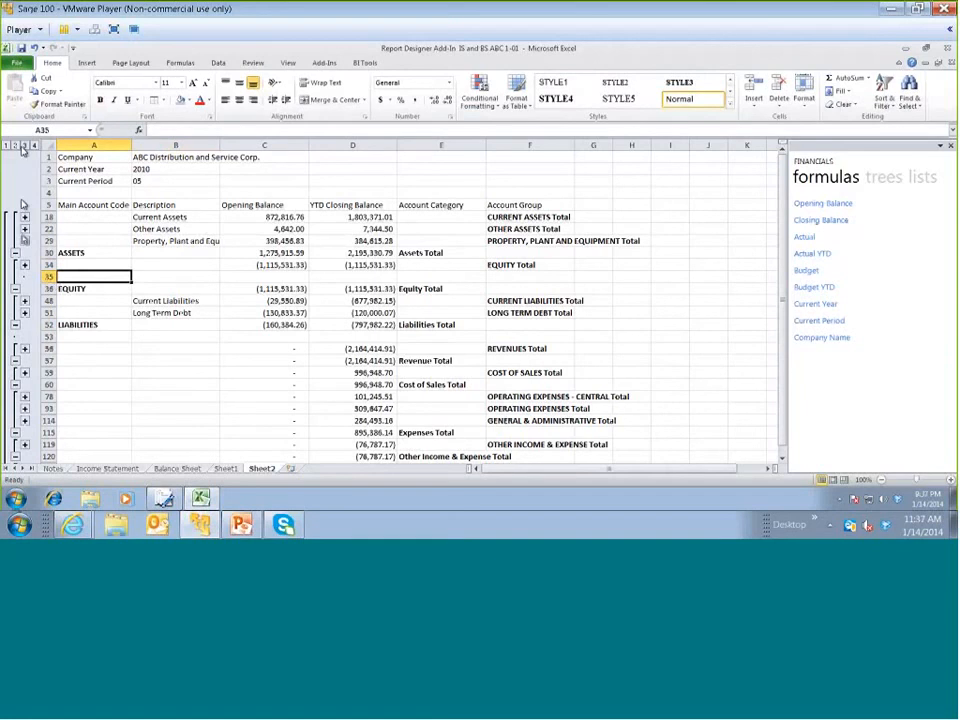
left_click(26, 265)
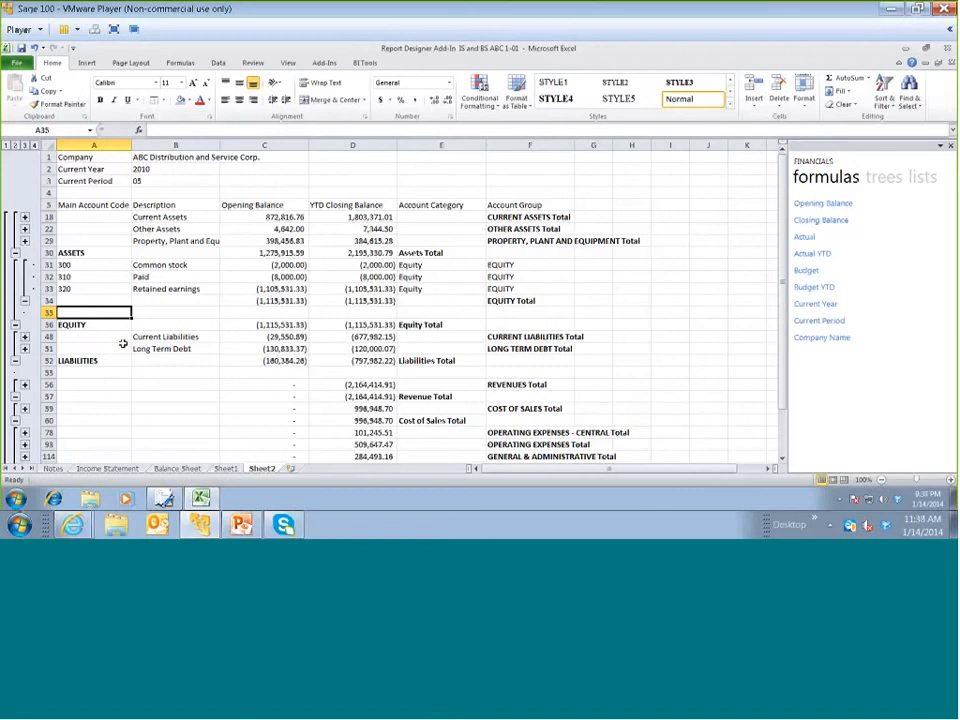
Insert a blank row above the LIABILITIES total row and another directly below the ASSETS total row
left_click(47, 361)
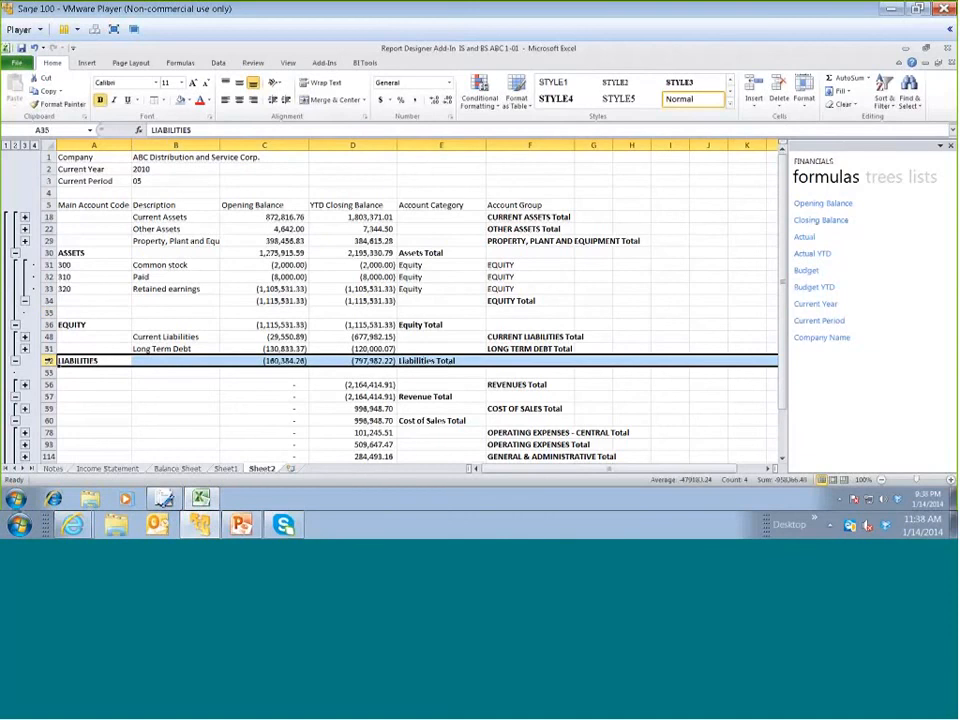
key("ctrl+shift+plus")
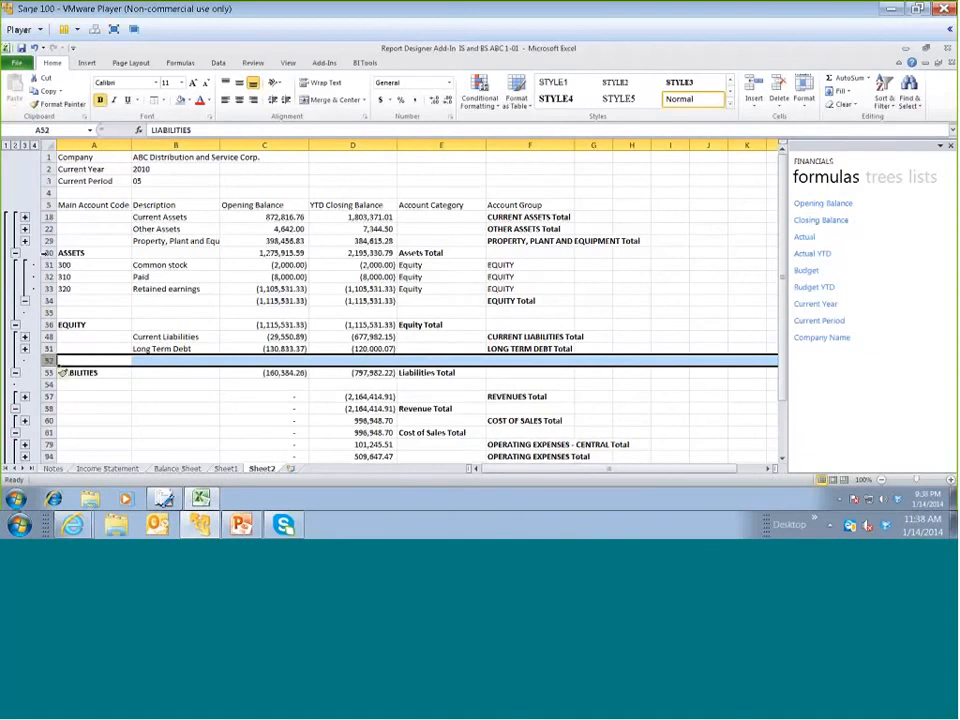
left_click(46, 253)
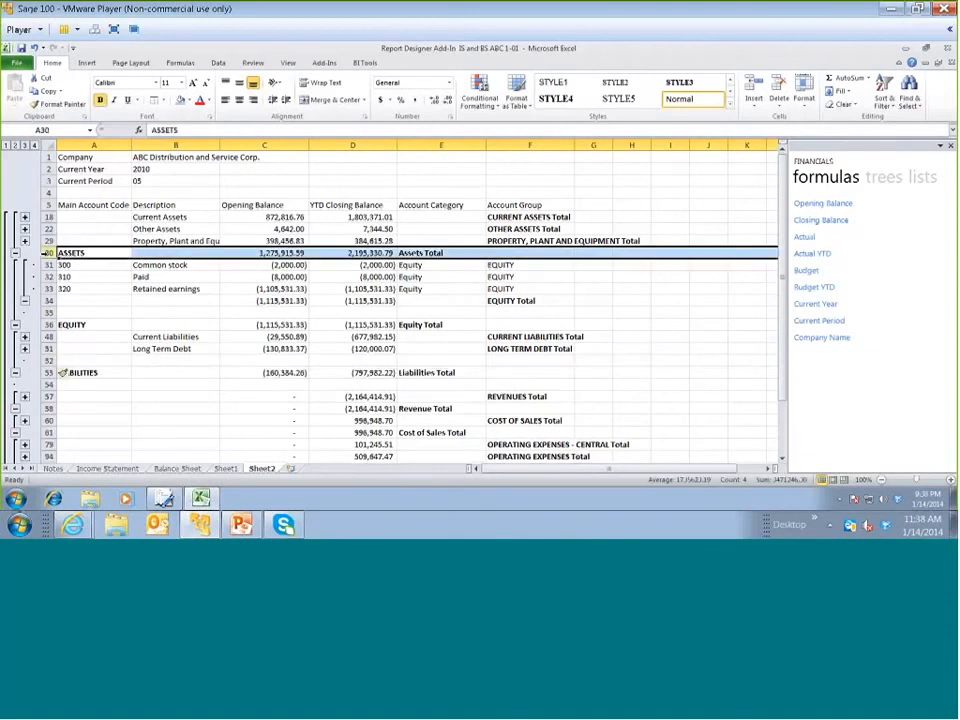
left_click(63, 265)
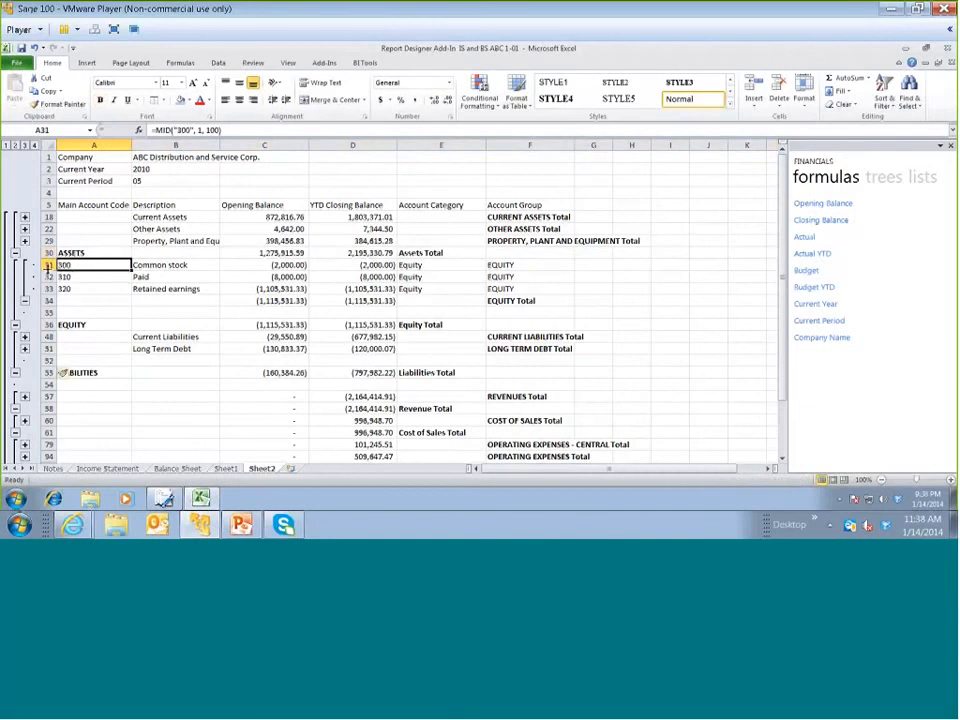
left_click(46, 265)
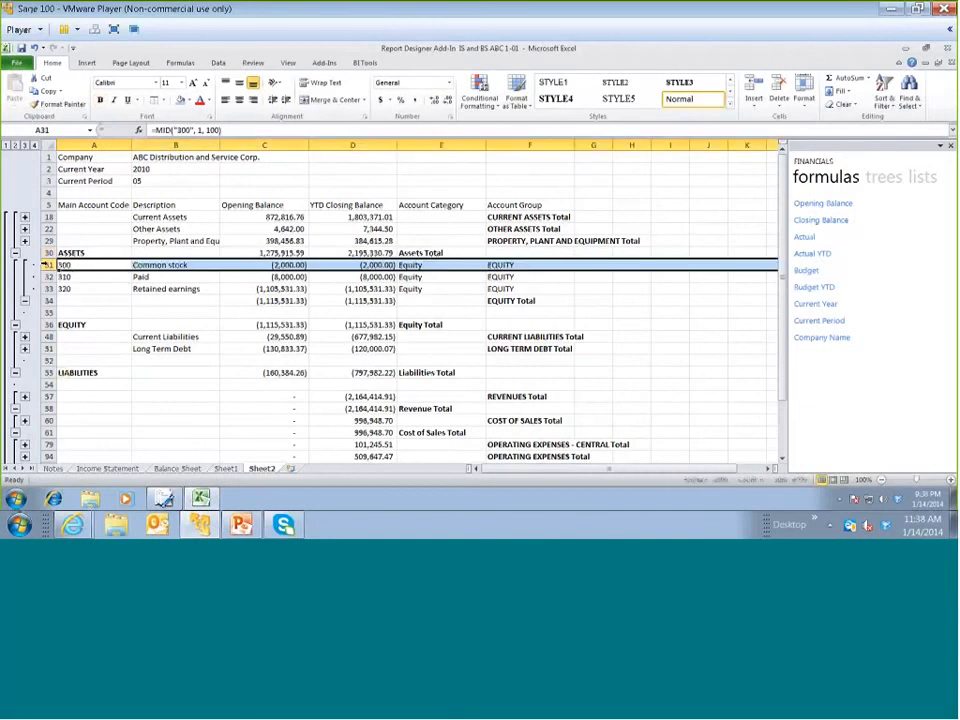
key("ctrl+plus")
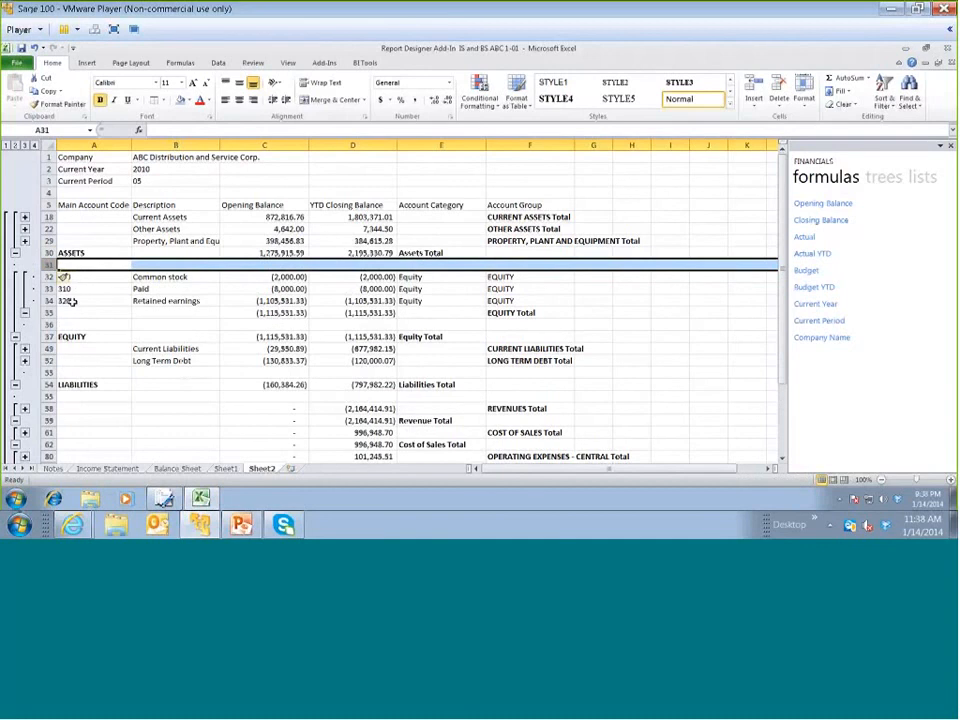
Insert a row above Retained earnings and enter 400 to 999 as its main account code
left_click(70, 301)
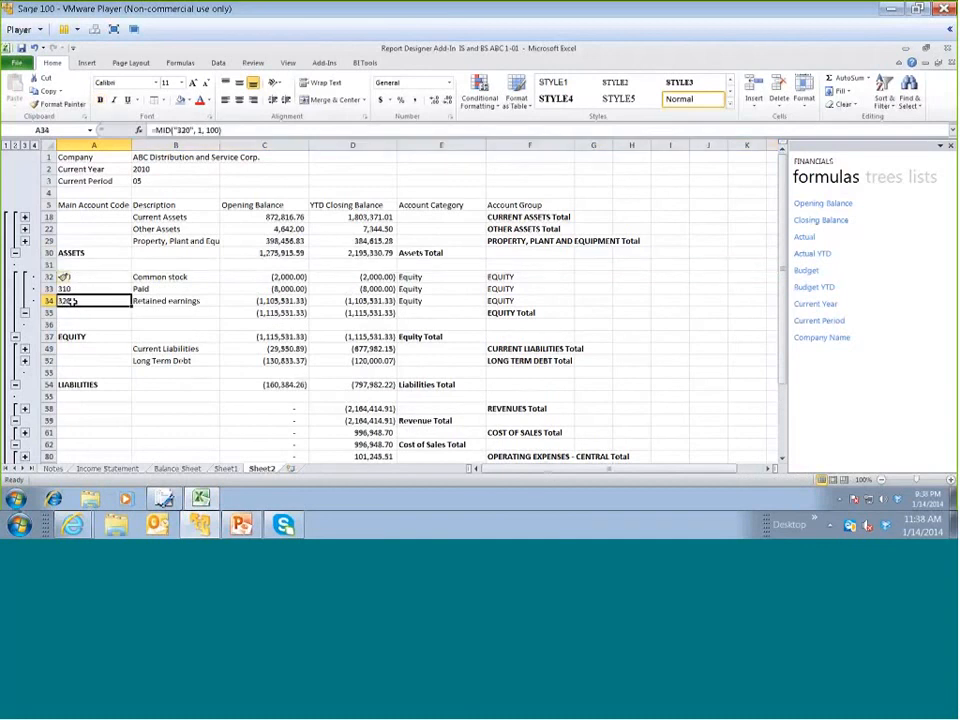
scroll(527, 390, "down", 1)
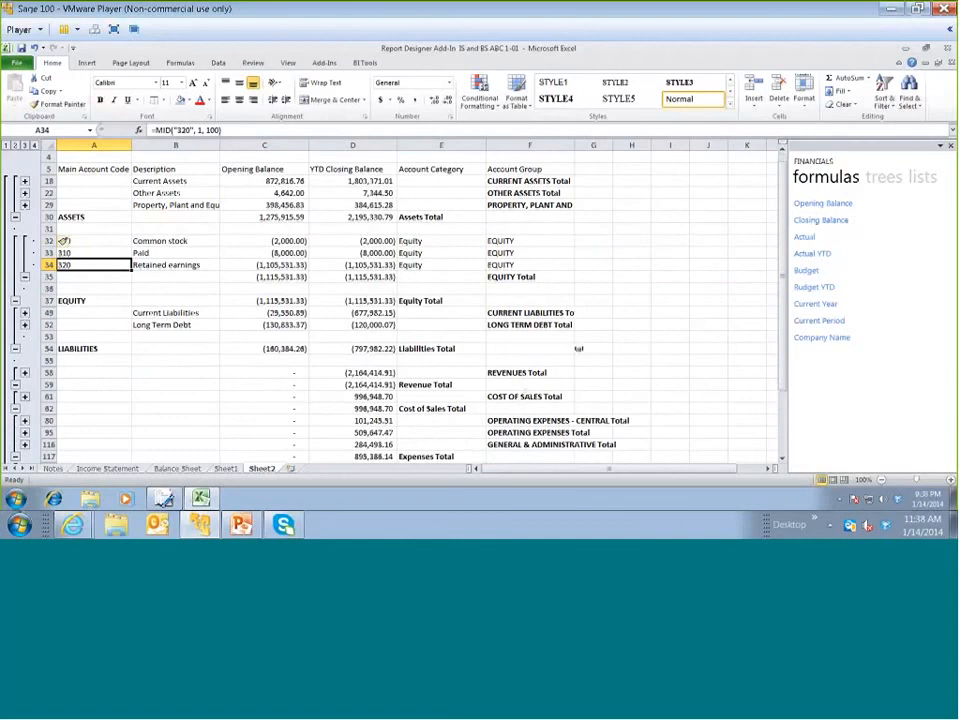
scroll(222, 368, "up", 1)
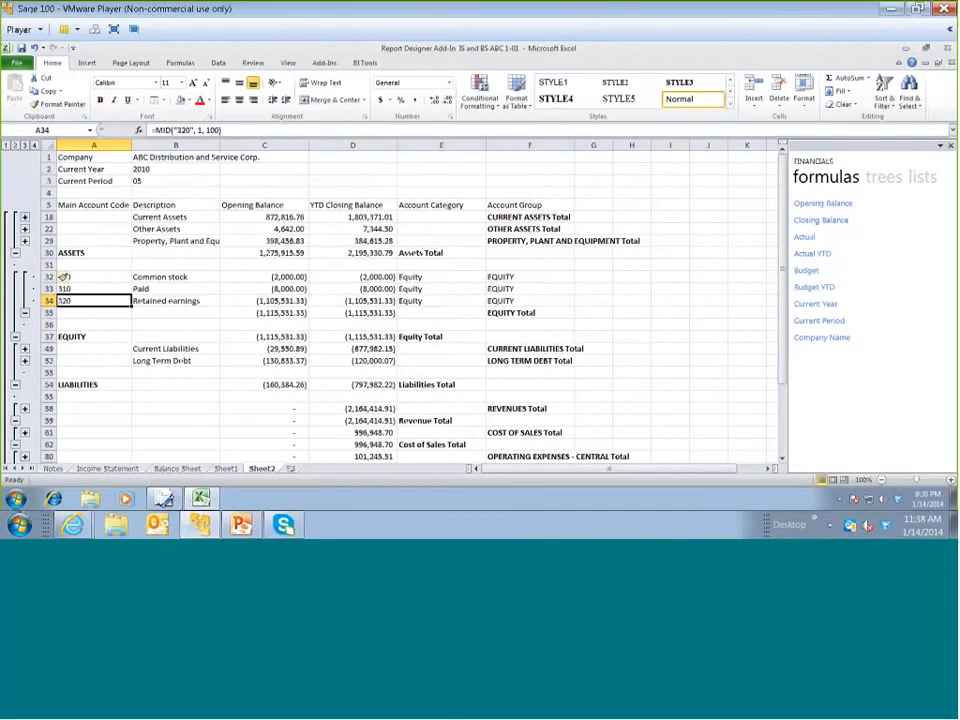
left_click(48, 300)
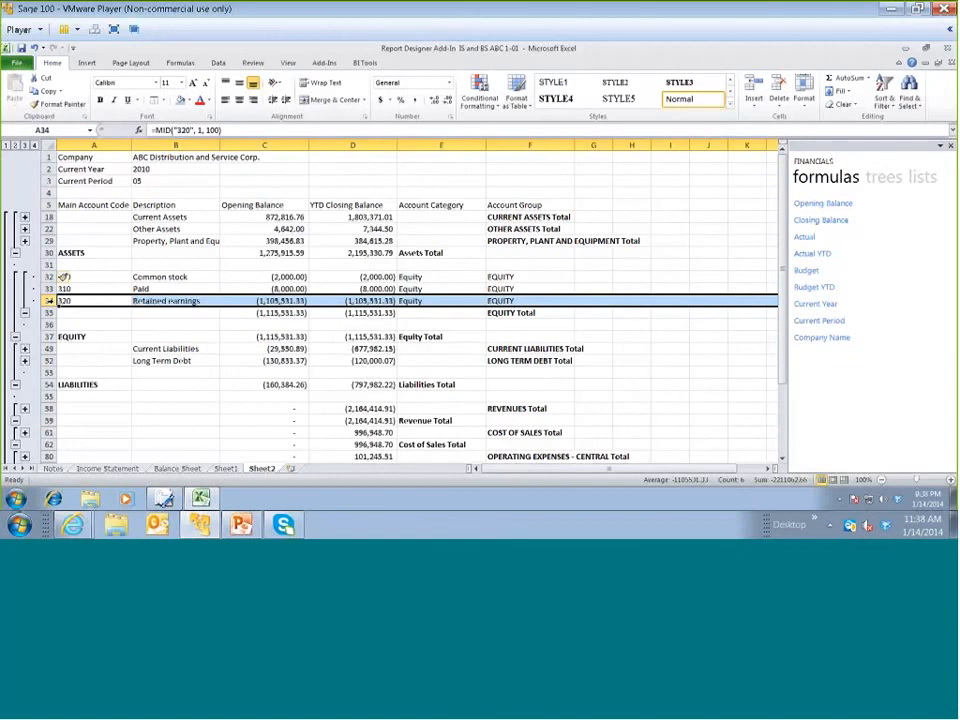
key("ctrl+shift+plus")
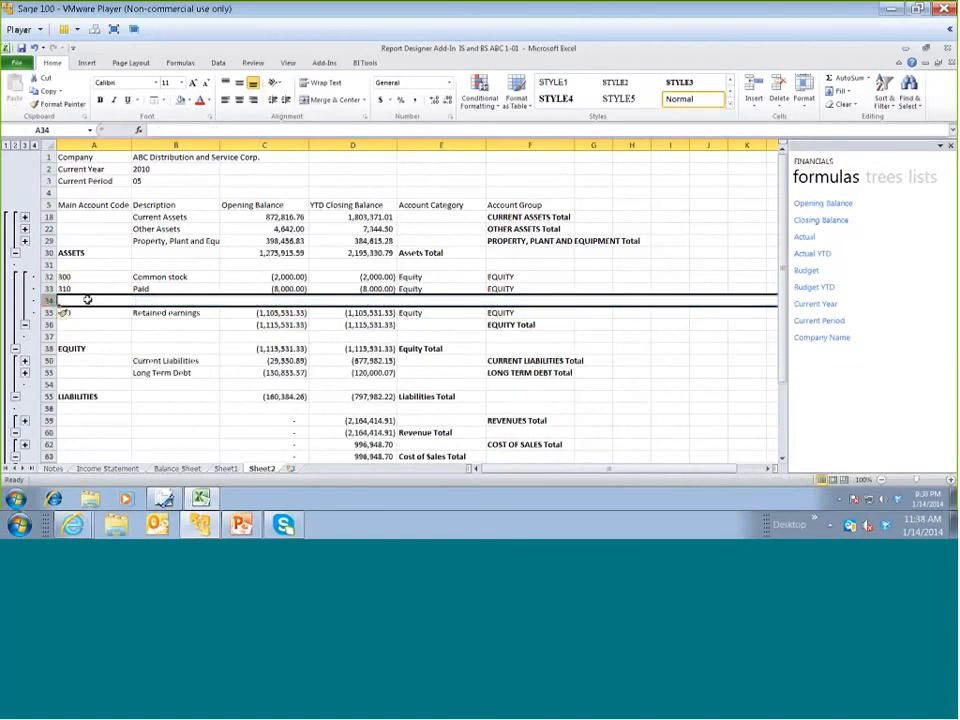
left_click(86, 299)
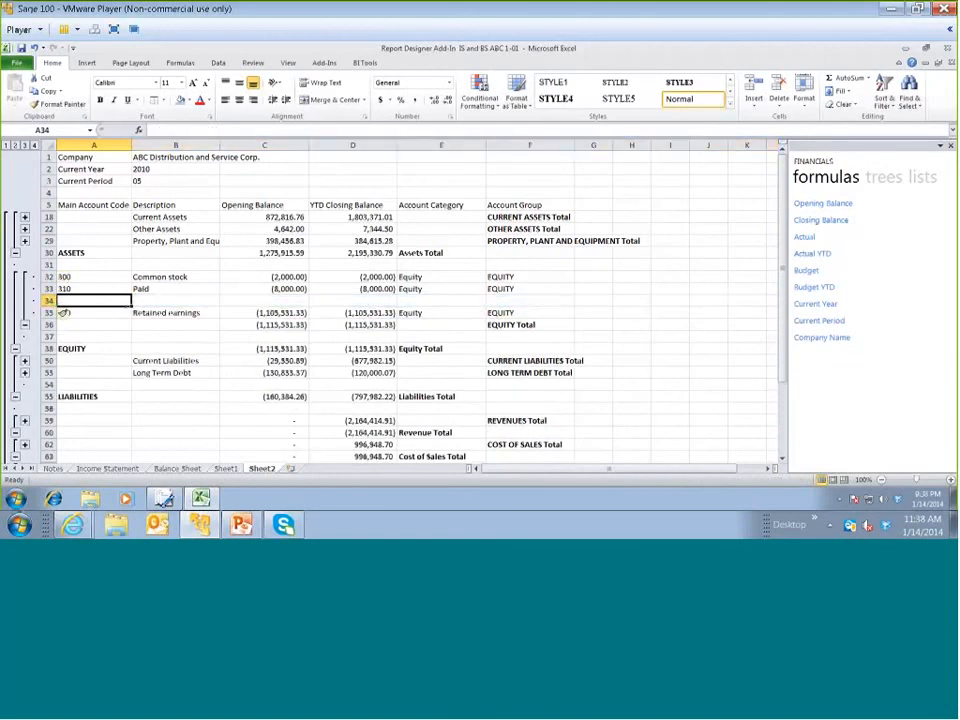
scroll(188, 343, "down", 1)
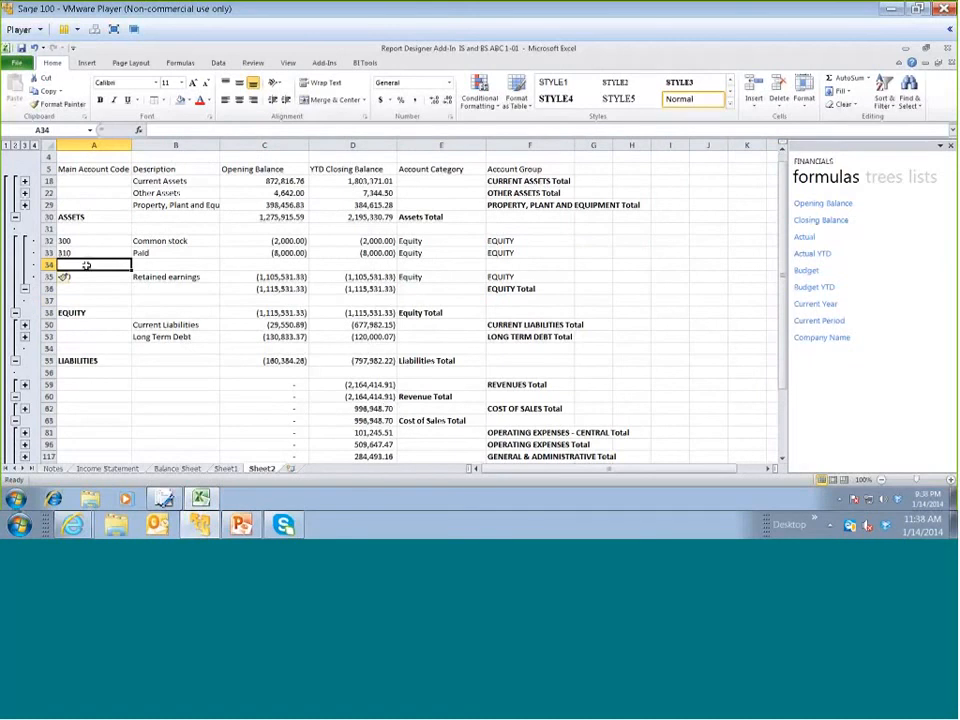
type("4")
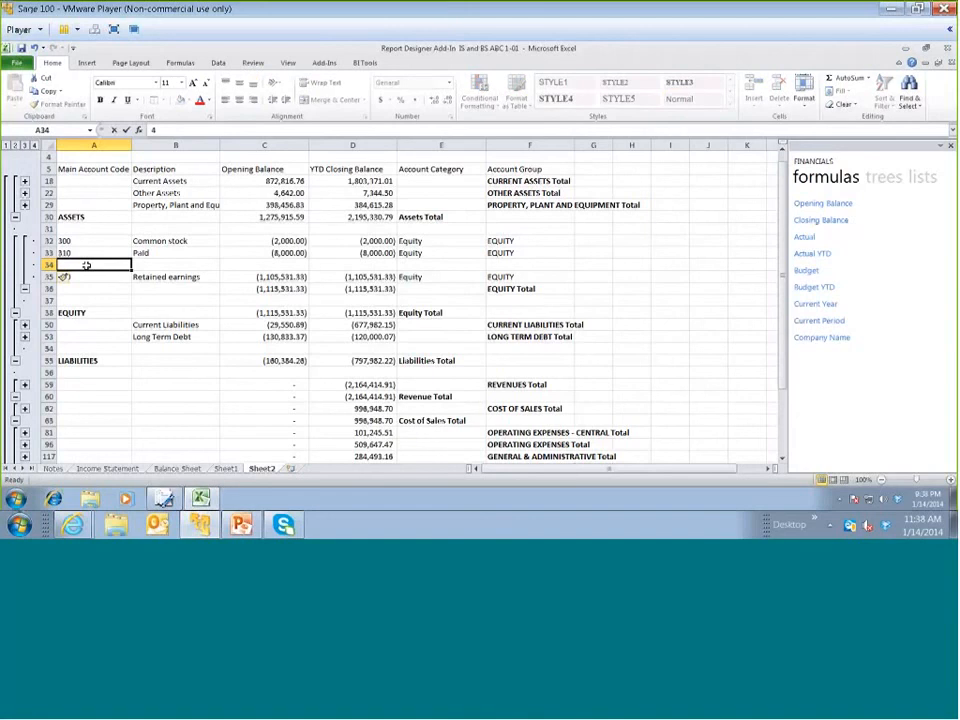
type("00 to 9")
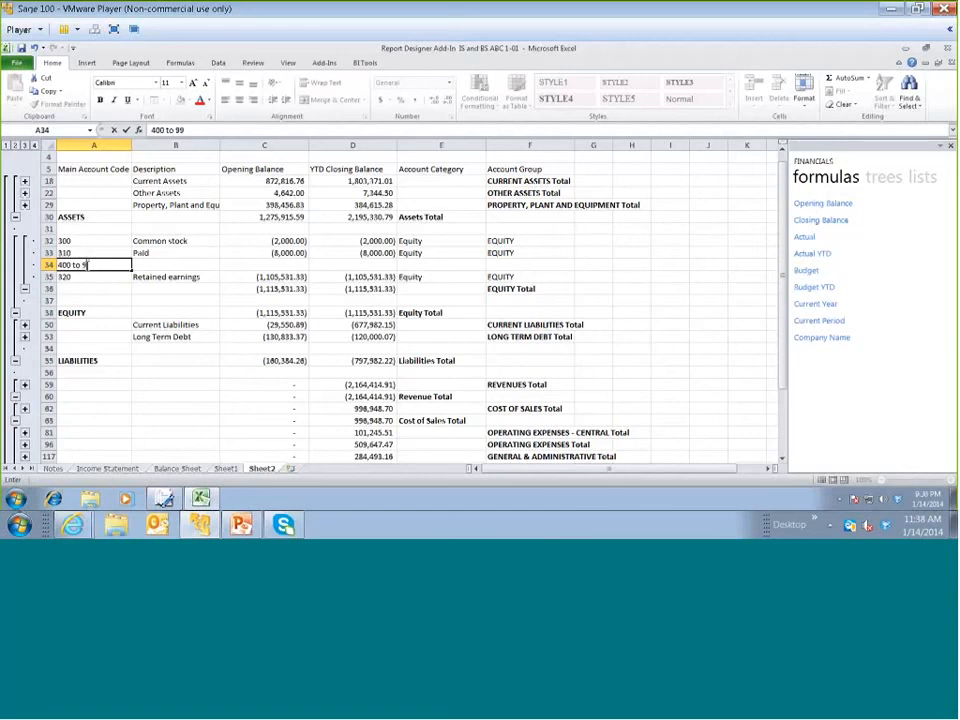
type("9")
key("Return")
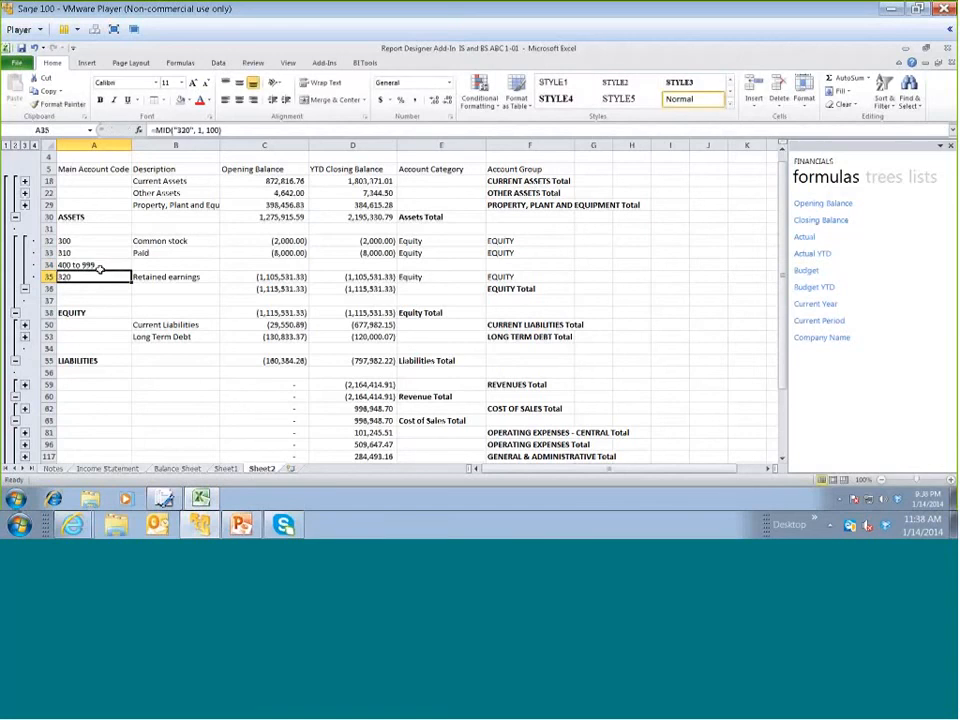
Enter Current Year Earnings as the description of the 400 to 999 row
left_click(151, 267)
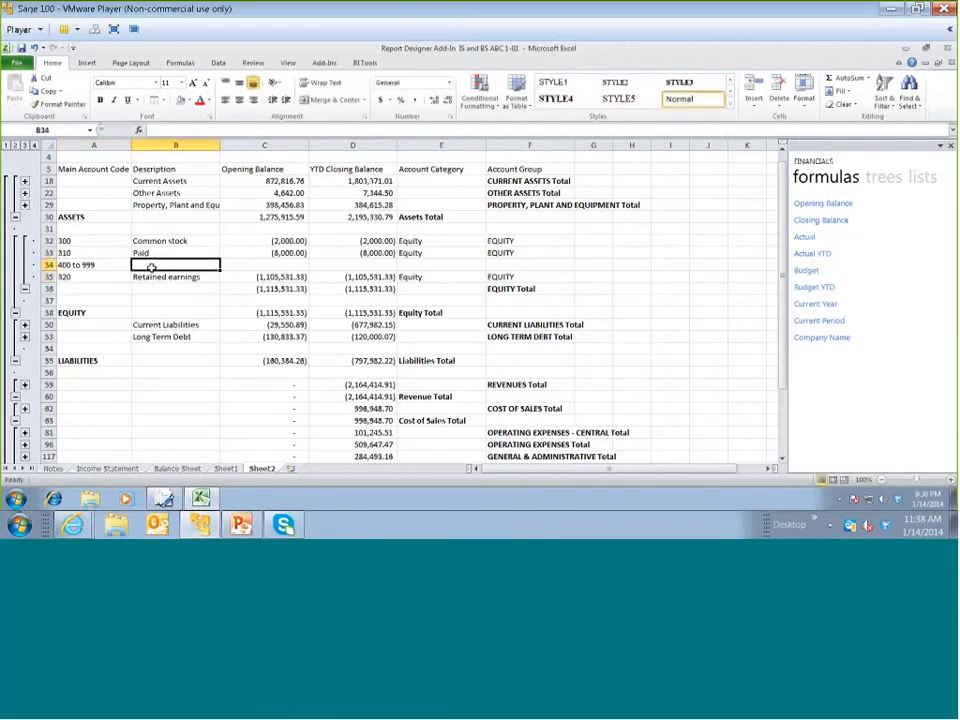
type("Current")
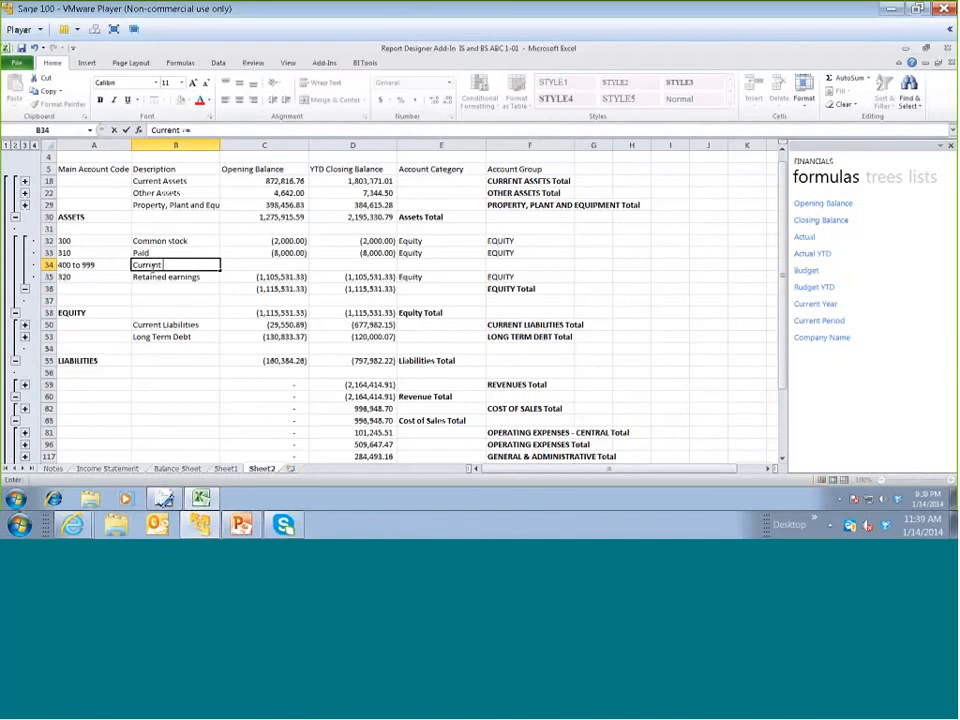
type(" Year Earnings")
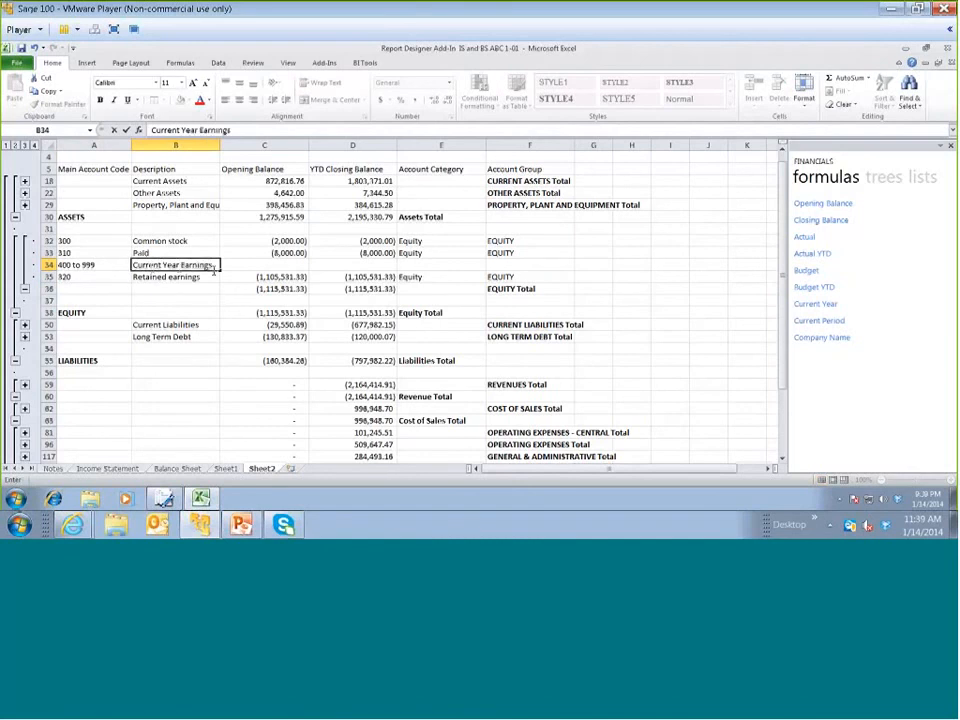
key("Tab")
Fill the opening and YTD closing balance formulas from the Paid row into Current Year Earnings and compare the result with the Grand Total
left_click_drag(276, 258, 372, 266)
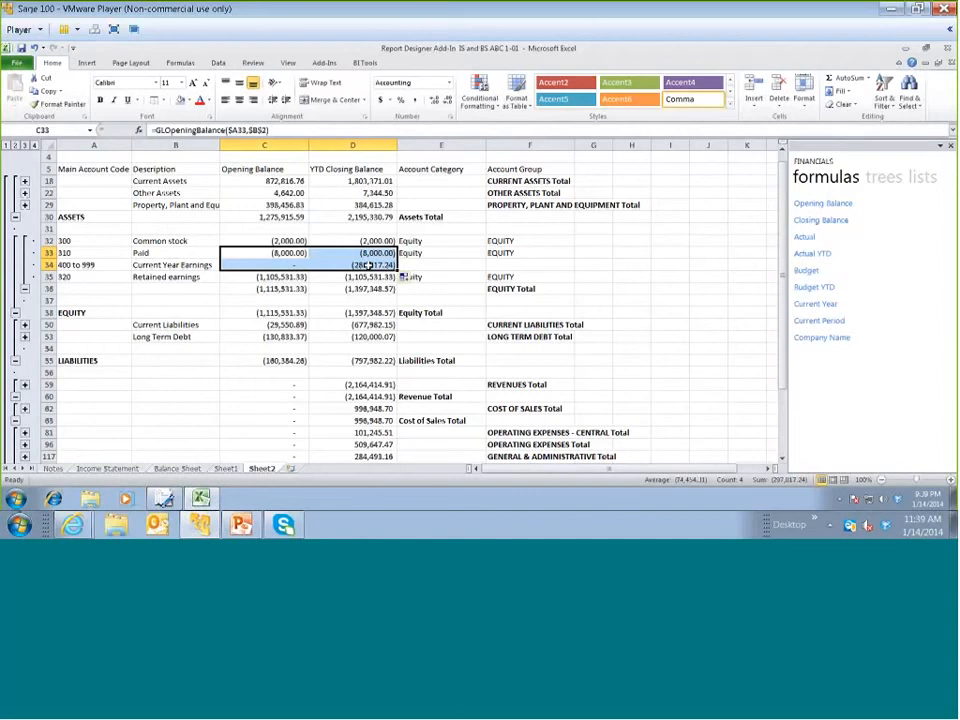
left_click(370, 265)
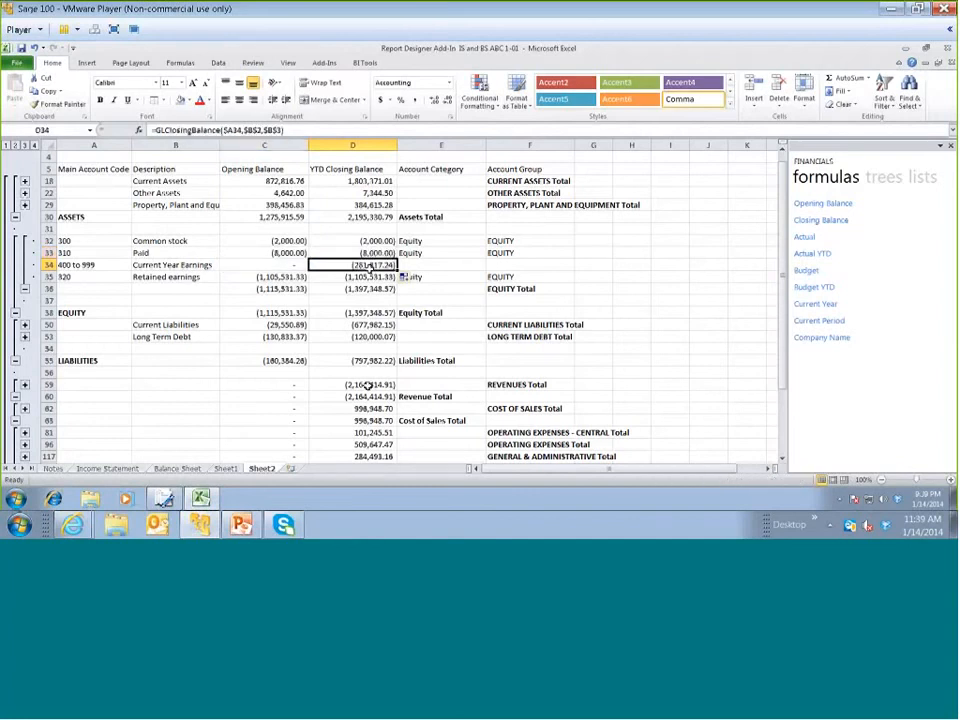
scroll(367, 387, "down", 1)
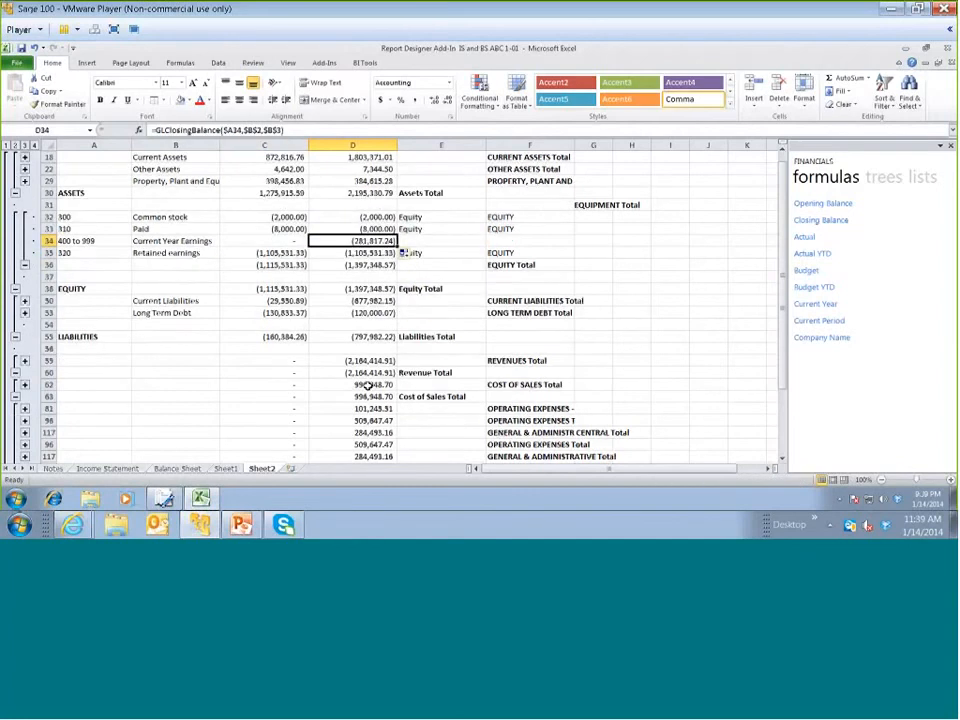
scroll(368, 390, "down", 2)
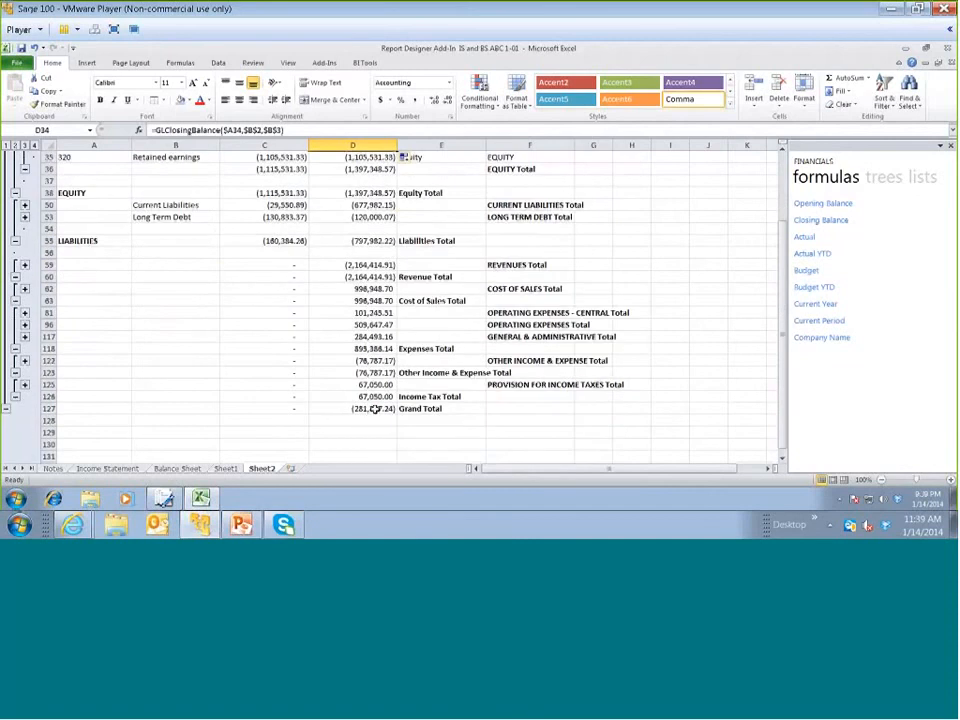
Delete all rows below LIABILITIES through Income Tax Total, then check the YTD Grand Total
scroll(372, 410, "up", 2)
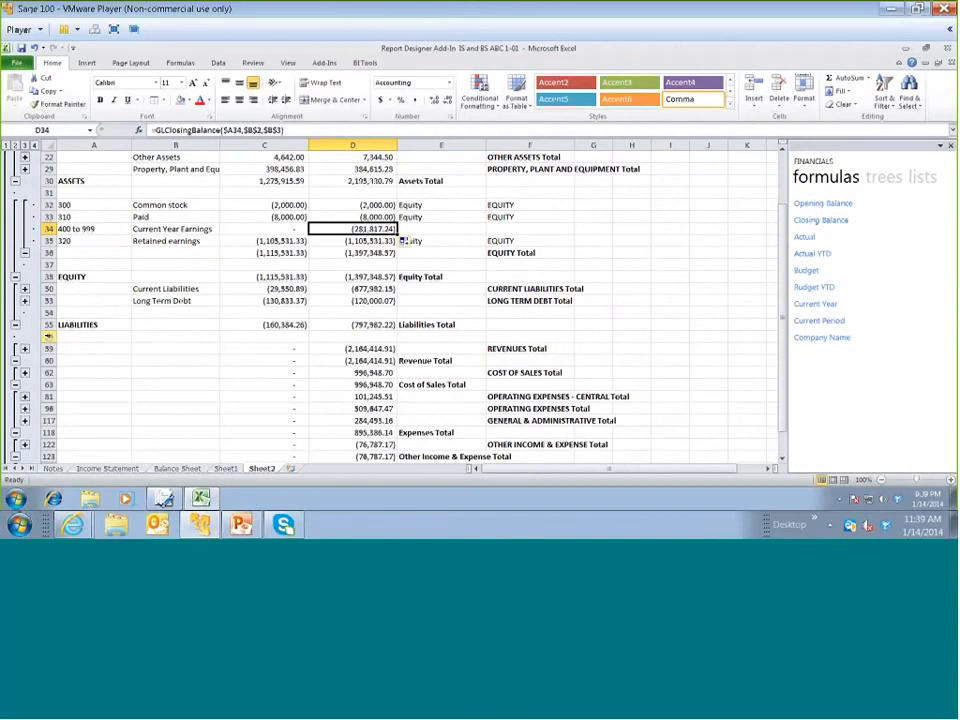
left_click(48, 336)
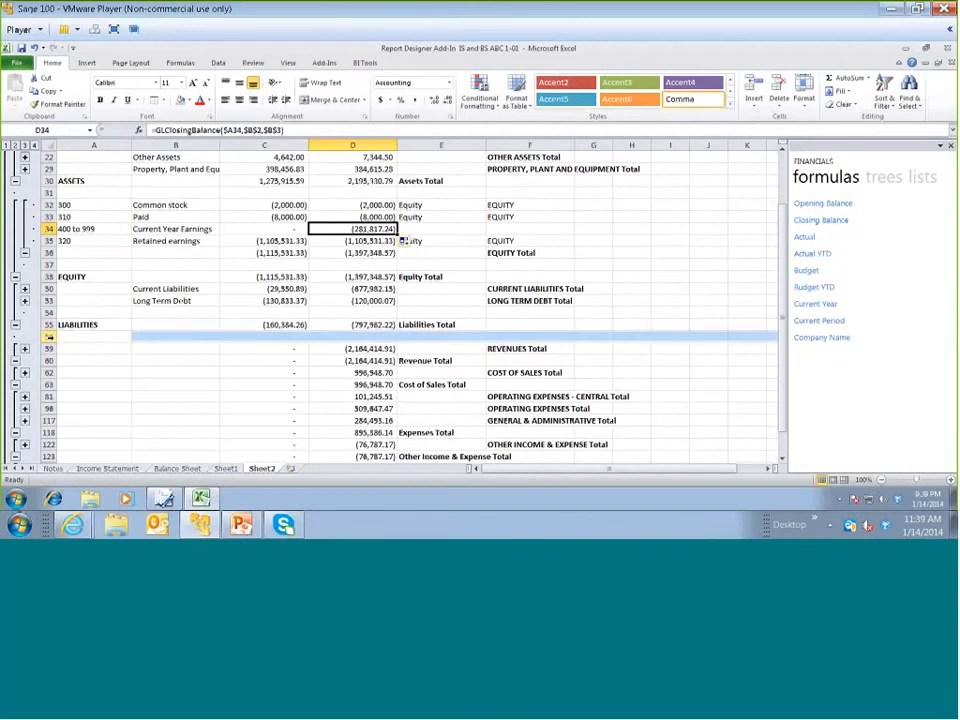
left_click_drag(48, 336, 63, 432)
right_click(156, 382)
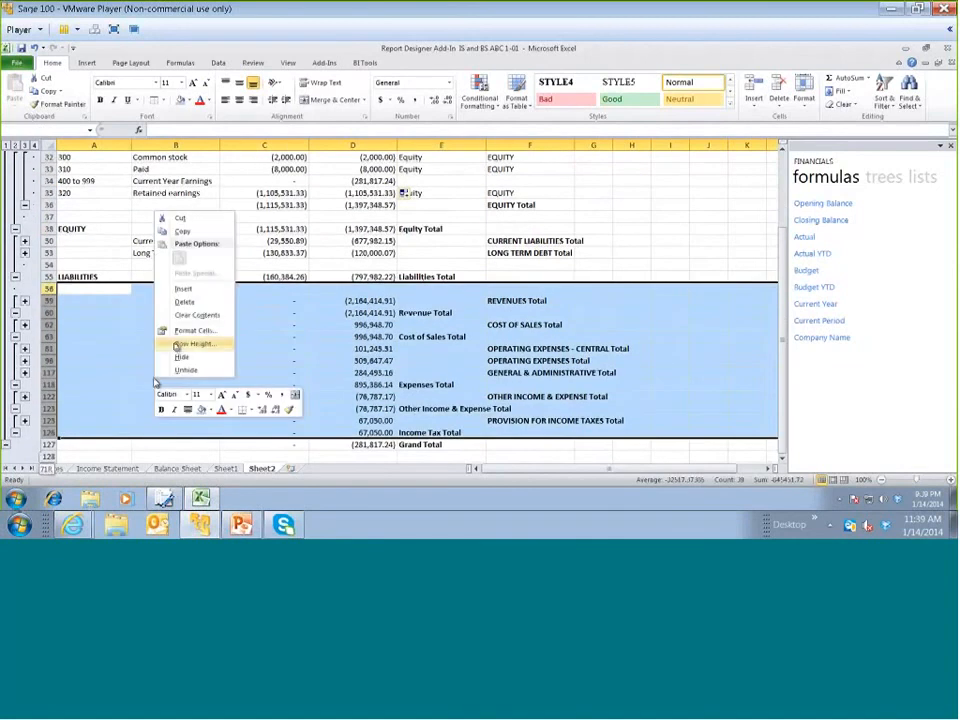
left_click(182, 302)
left_click(375, 292)
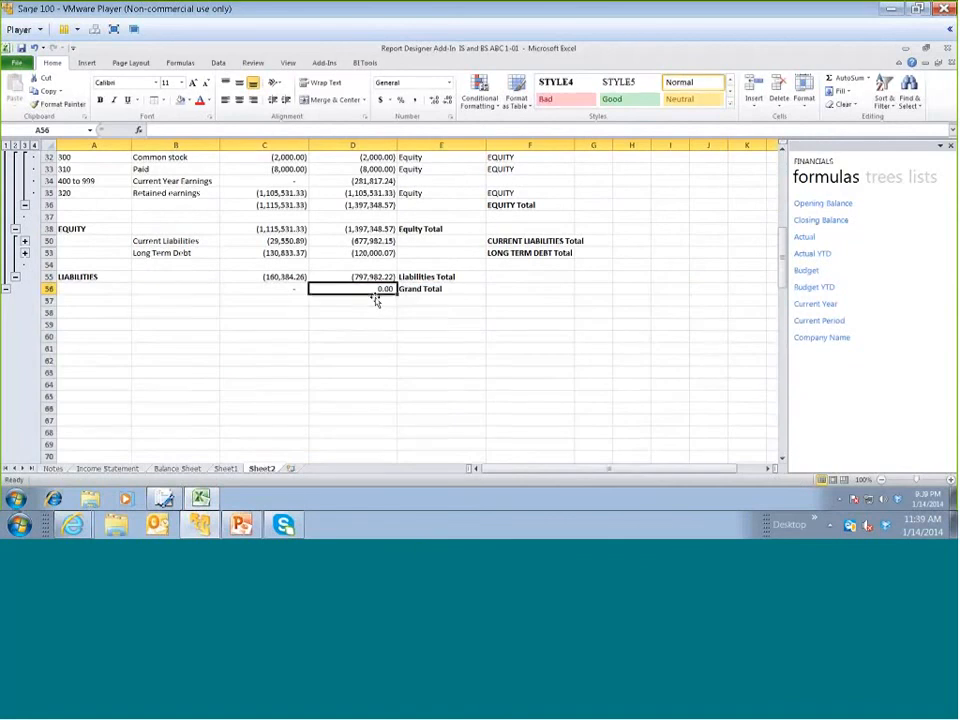
scroll(372, 340, "up", 4)
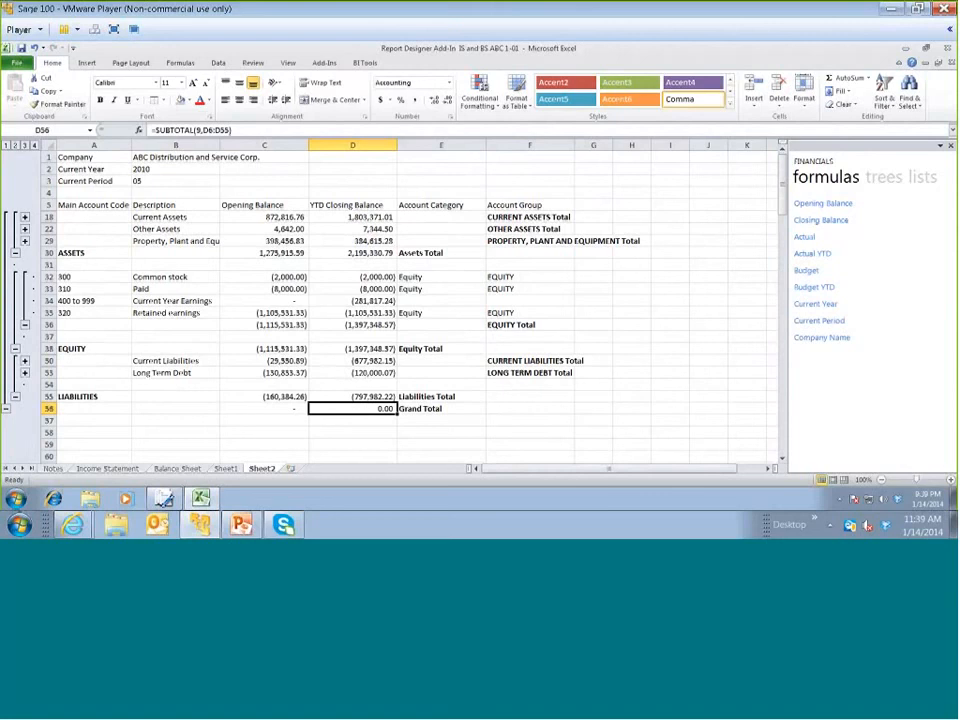
Hide the Grand Total row
left_click(49, 409)
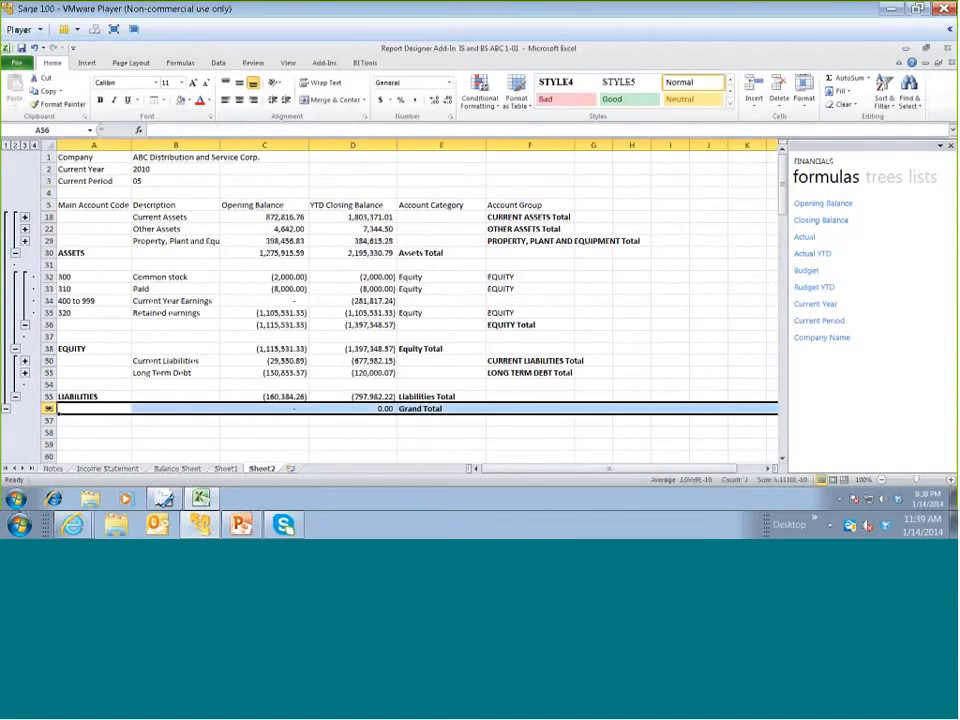
right_click(100, 408)
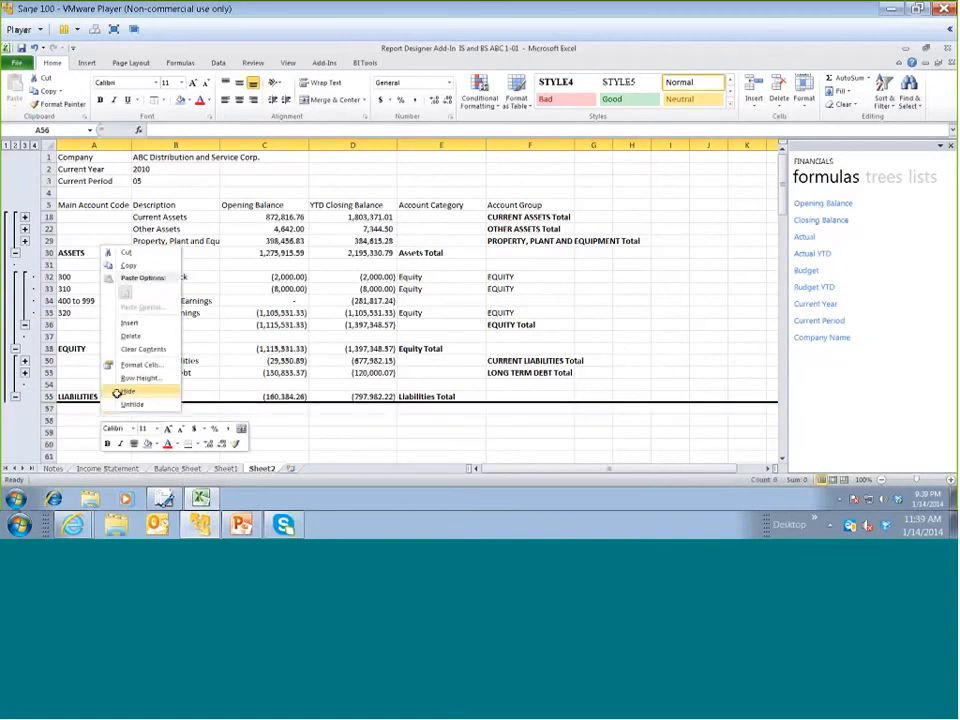
left_click(124, 392)
Clear the Main Account Code and Description headings and make the Opening Balance and YTD Closing Balance headings bold and larger
left_click(107, 205)
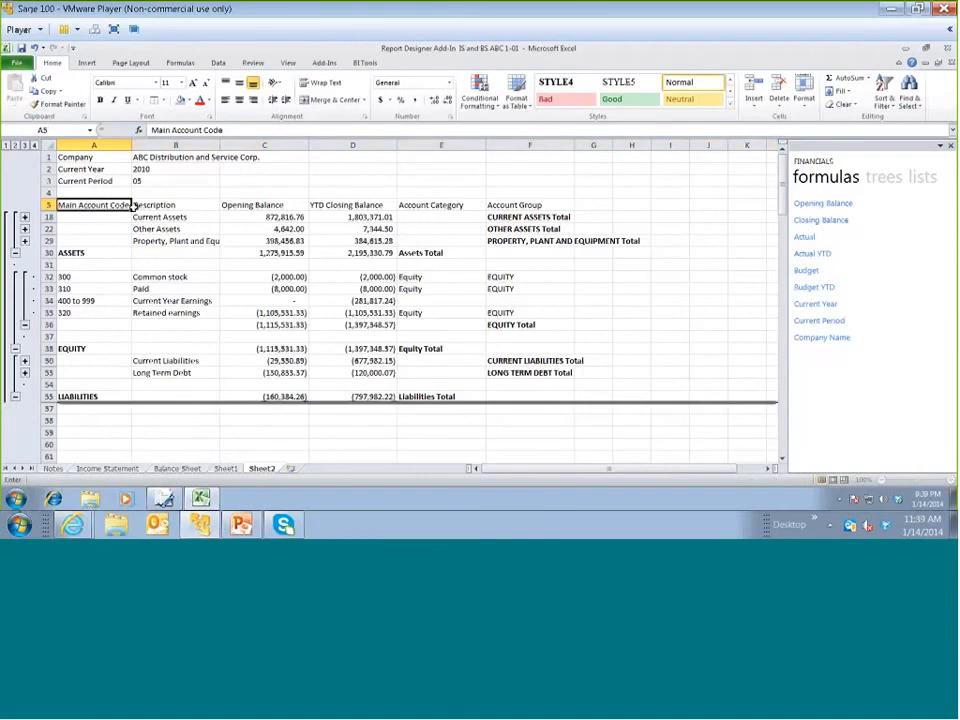
key("BackSpace")
left_click(184, 208)
key("BackSpace")
left_click_drag(232, 204, 317, 199)
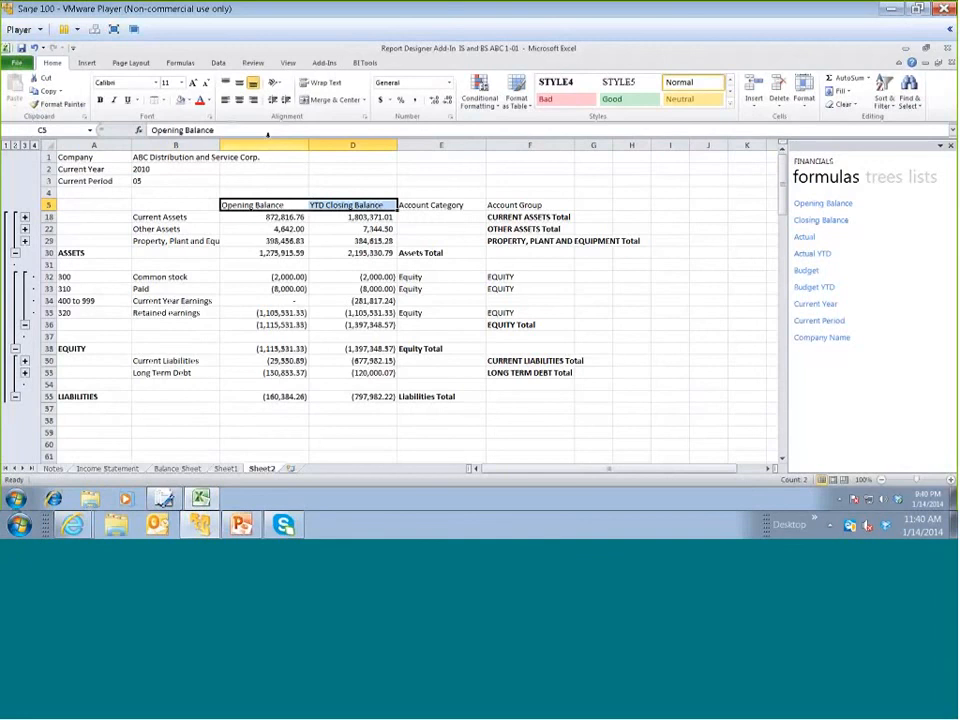
left_click(197, 87)
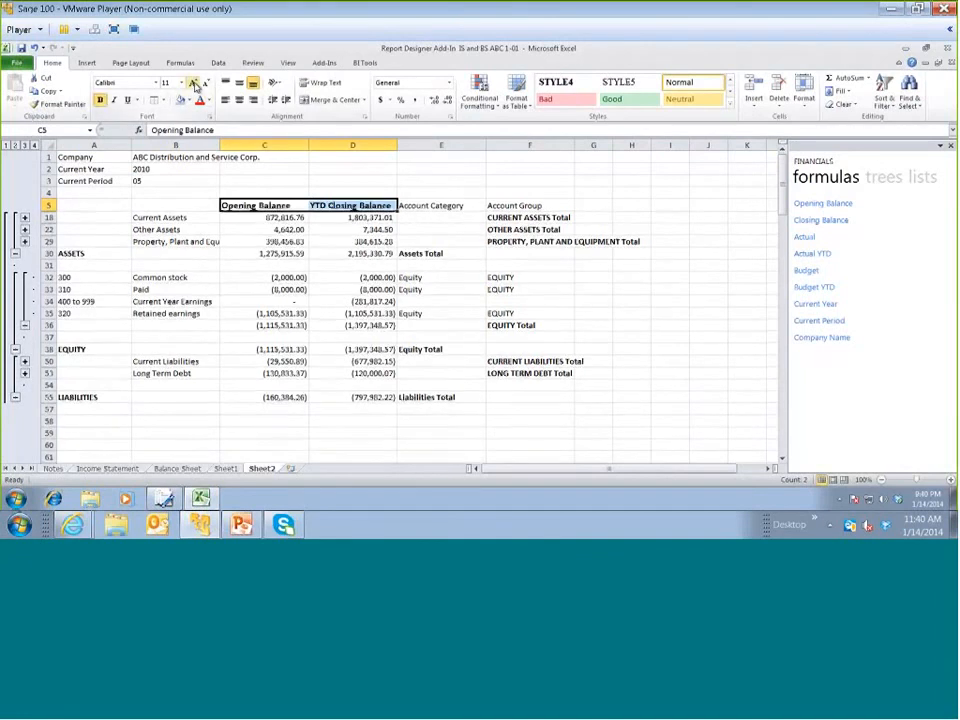
Delete the Account Category and Account Group columns
left_click_drag(438, 145, 505, 146)
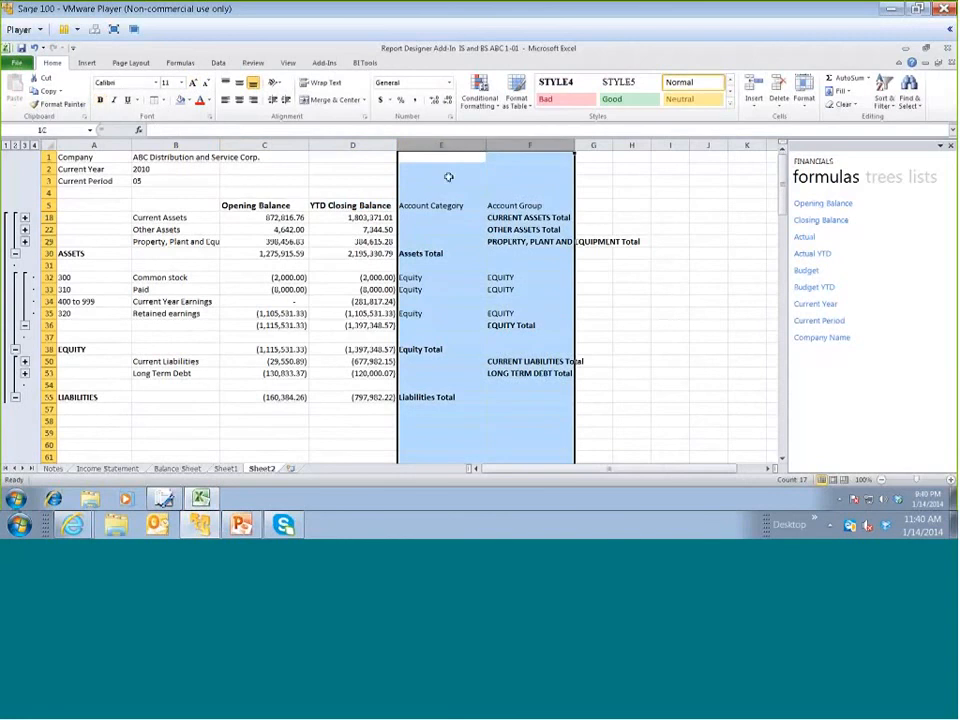
right_click(460, 253)
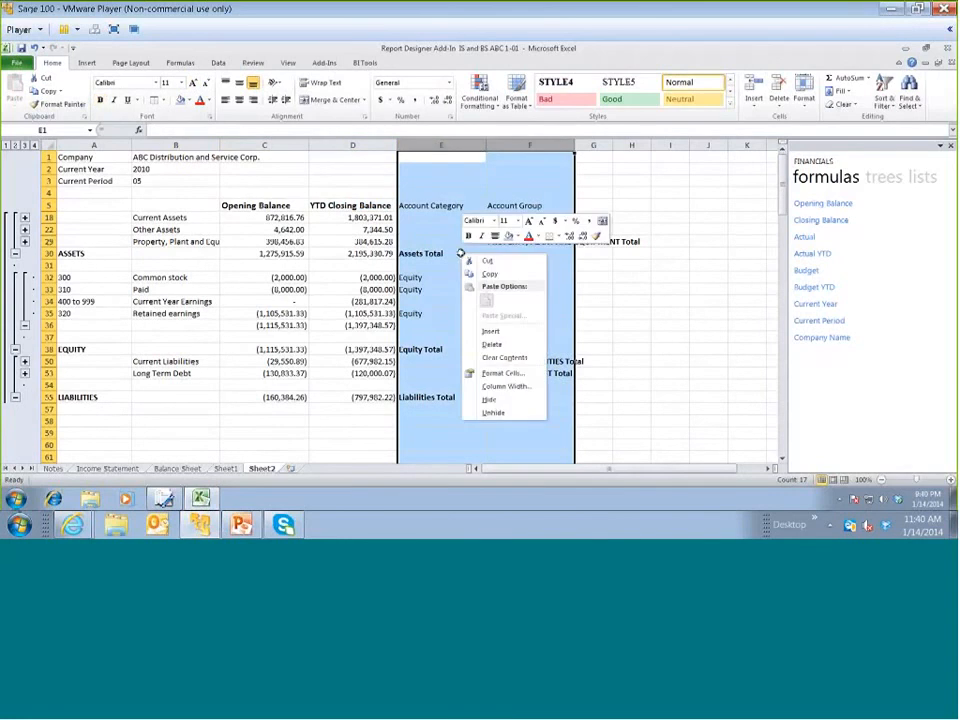
Delete columns E and F, and insert two blank rows above the Opening Balance and YTD Closing Balance heading row
left_click(493, 345)
left_click(48, 204)
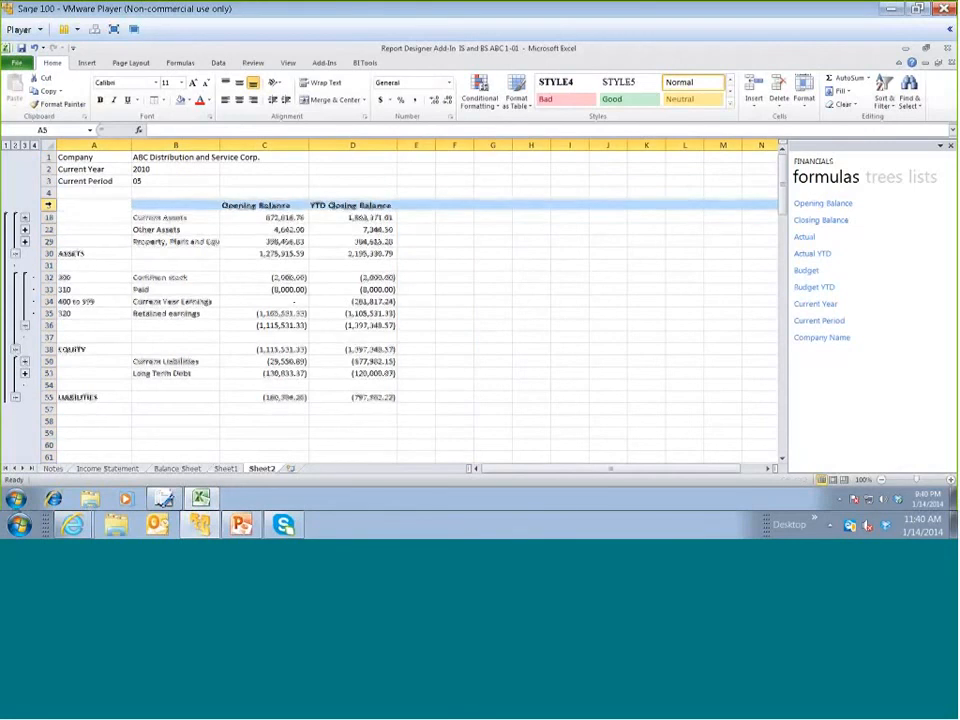
key("ctrl+shift+plus")
key("ctrl+shift+plus")
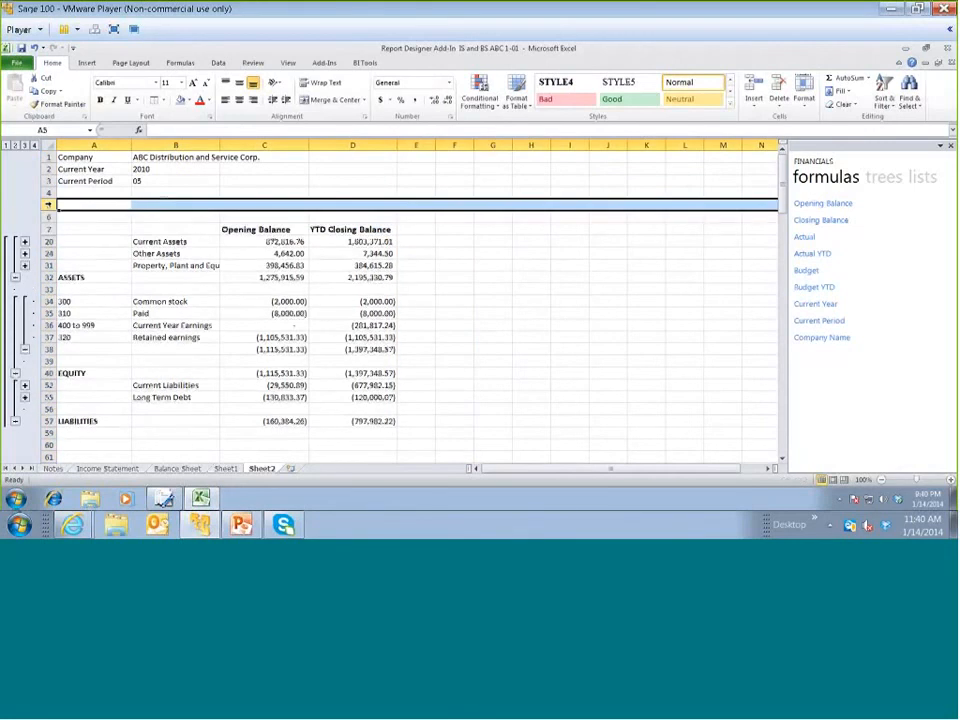
Enter the title "ABC Company Balance Sheet" in row 5 and merge and center it across columns A to D
left_click(162, 203)
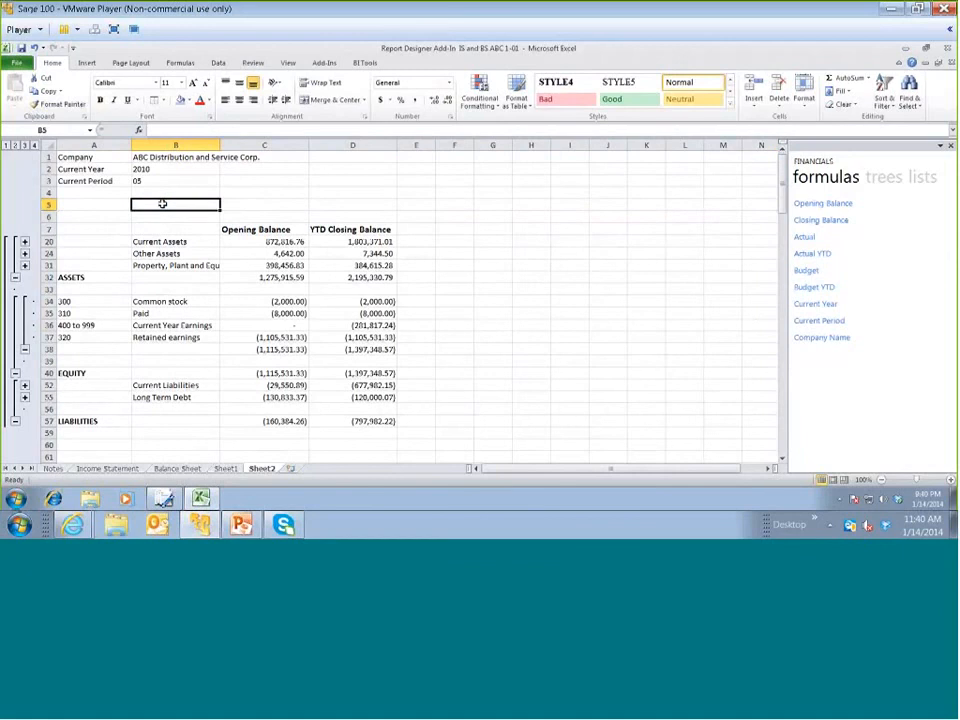
type("ABC Company")
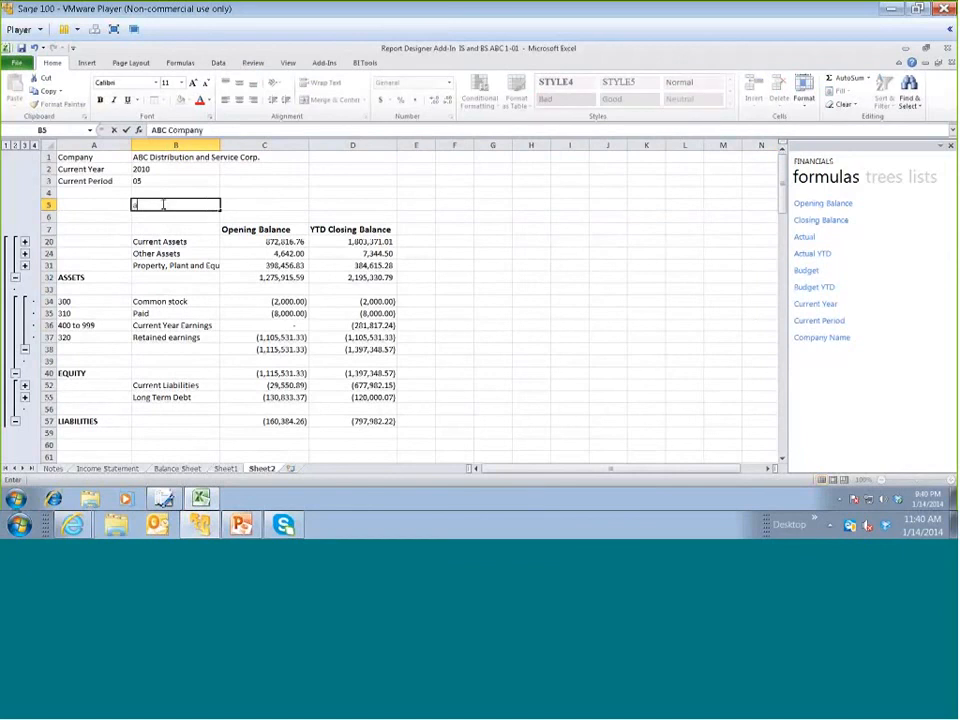
type(" Balance Sheet")
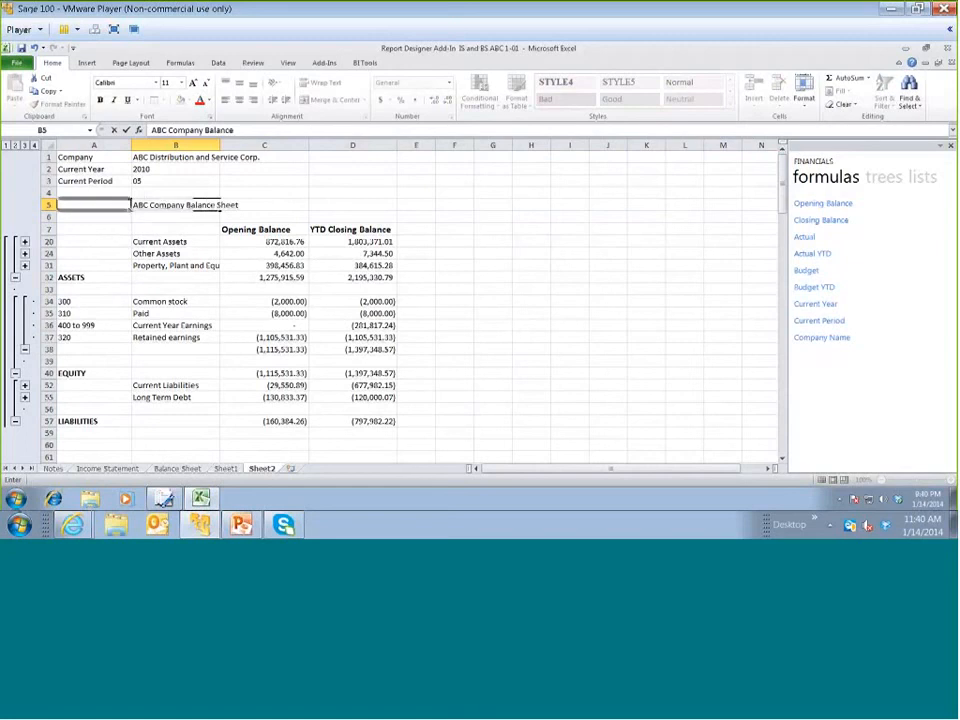
left_click_drag(95, 206, 333, 207)
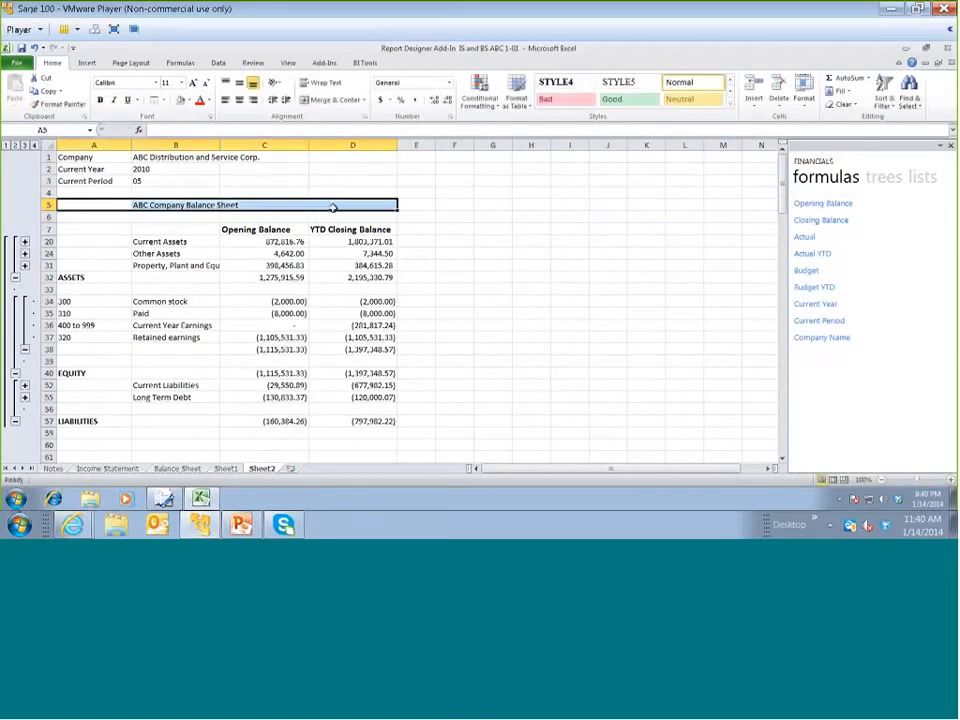
left_click(333, 100)
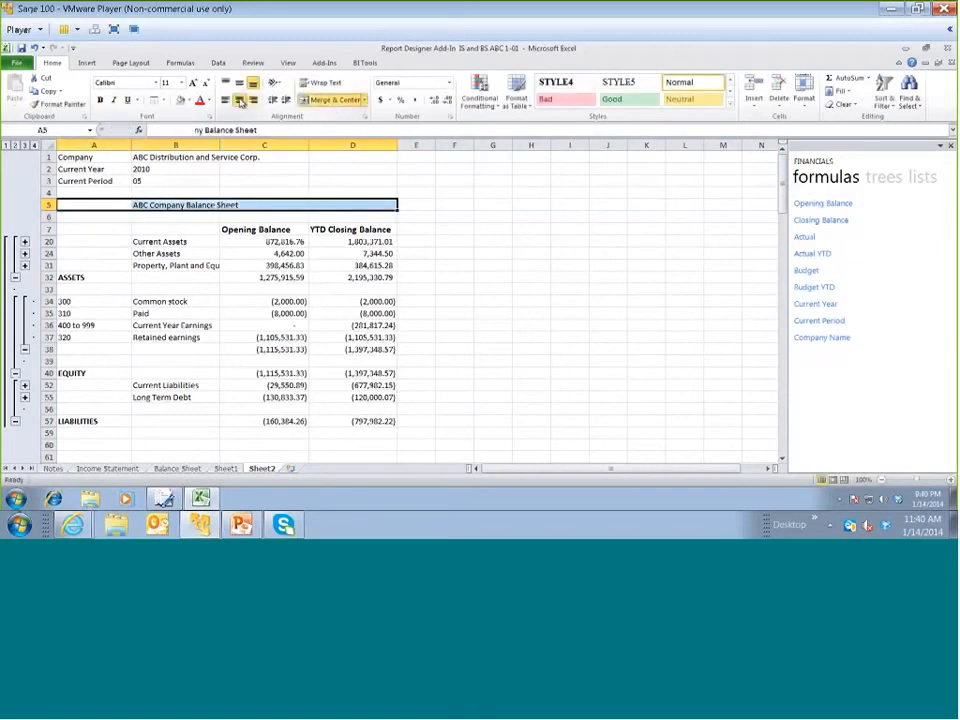
Enlarge the balance sheet title to 14 pt and make it bold
left_click(193, 83)
left_click(194, 84)
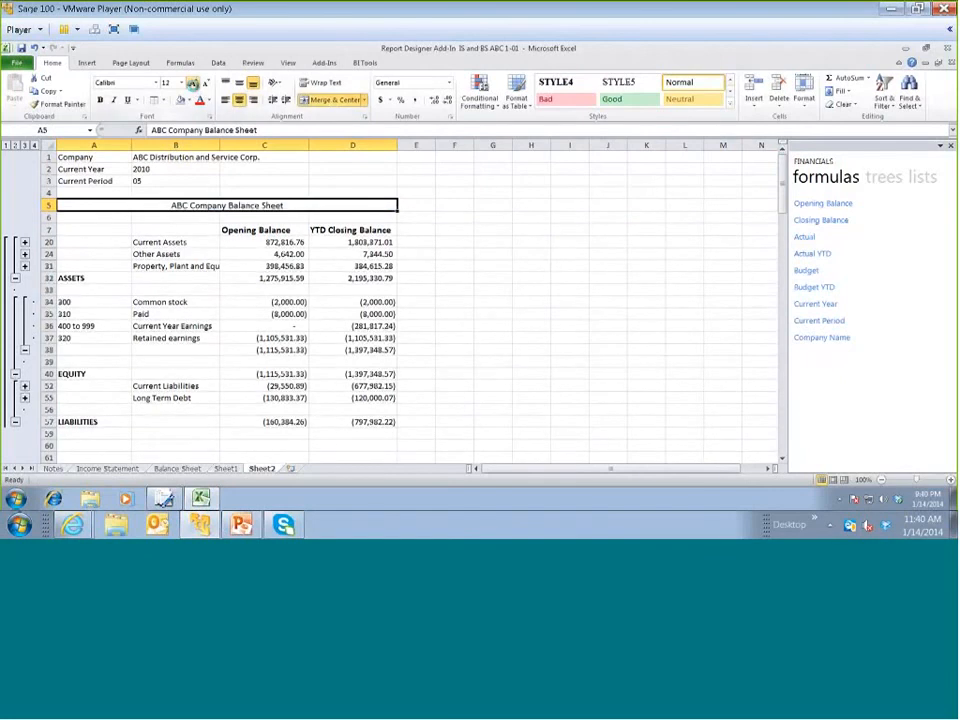
left_click(193, 83)
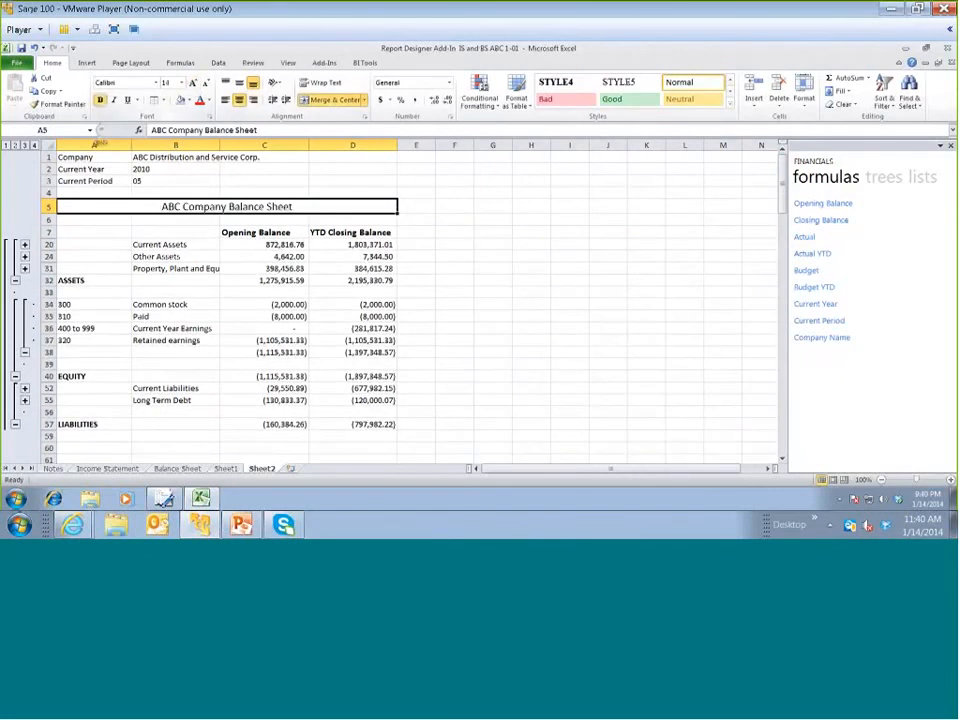
left_click(99, 100)
Apply a light fill color and outside borders to the whole report, from the title in row 5 through LIABILITIES
left_click_drag(100, 206, 370, 424)
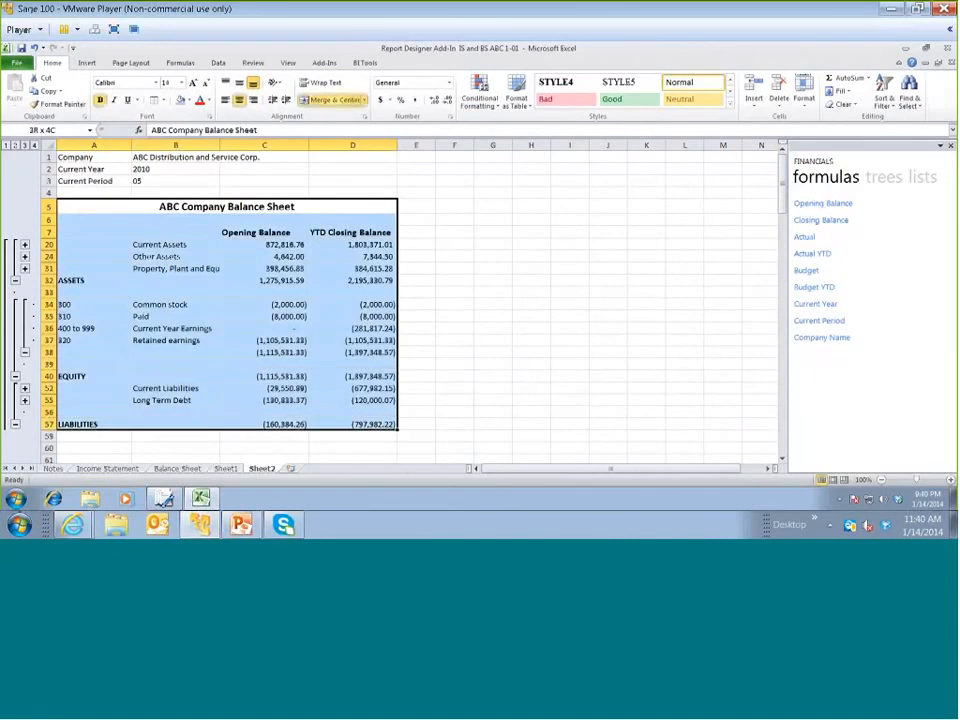
left_click(188, 100)
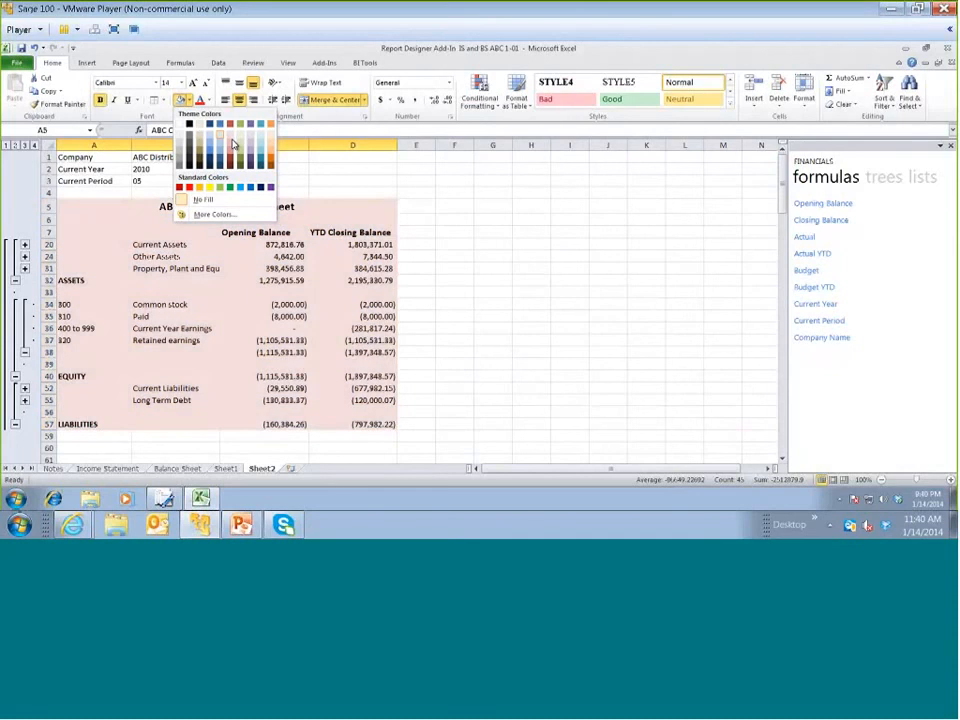
left_click(164, 101)
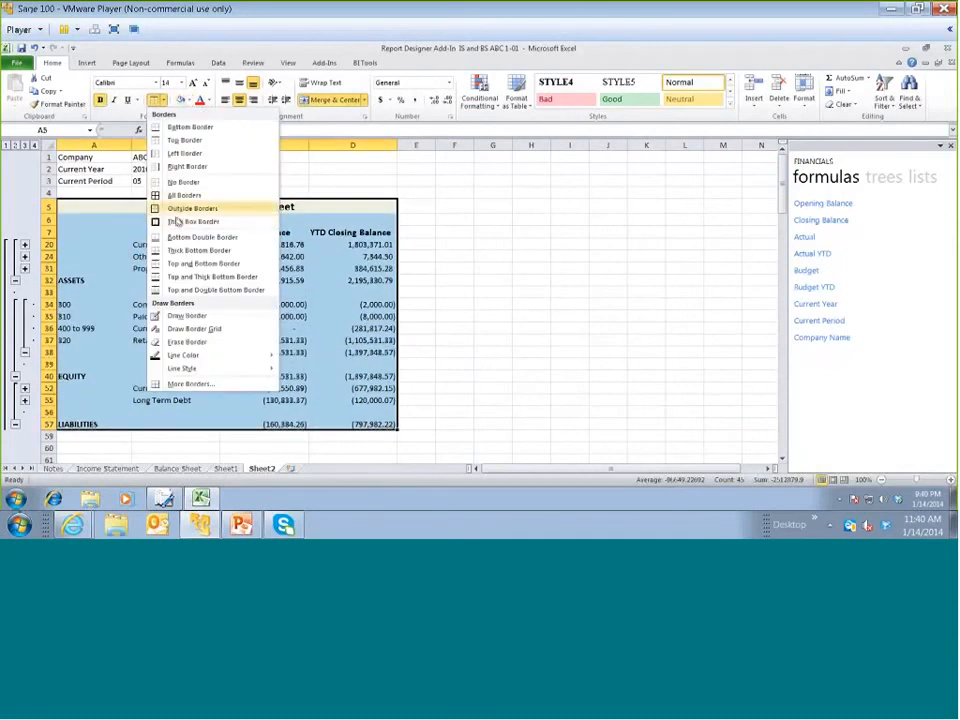
left_click(188, 208)
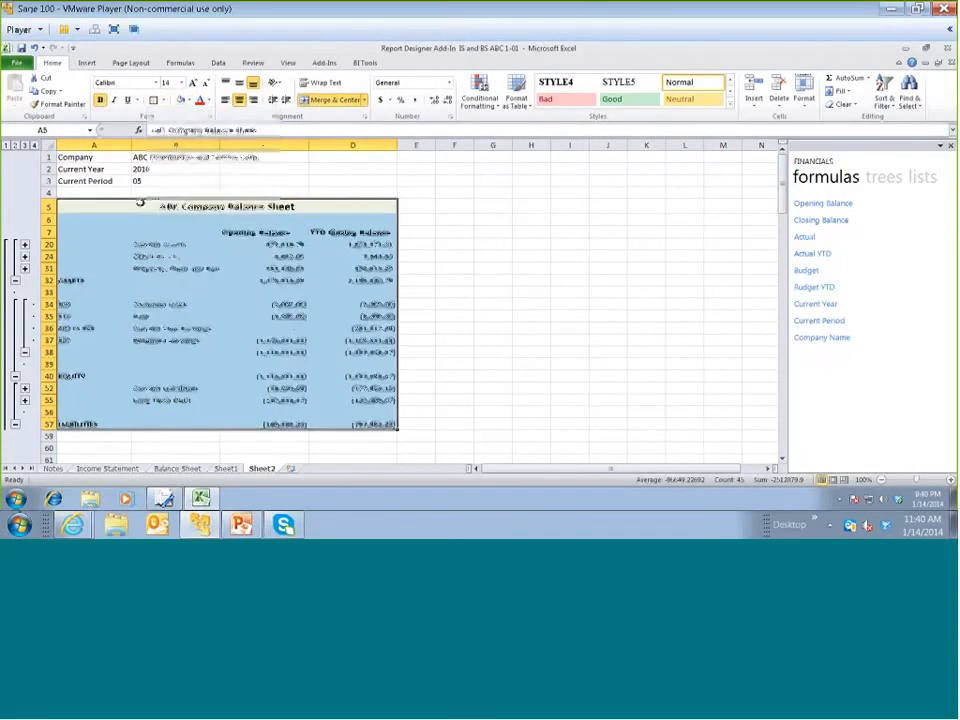
Put outside borders around the title and column heading rows 5 to 7
left_click_drag(154, 224, 157, 232)
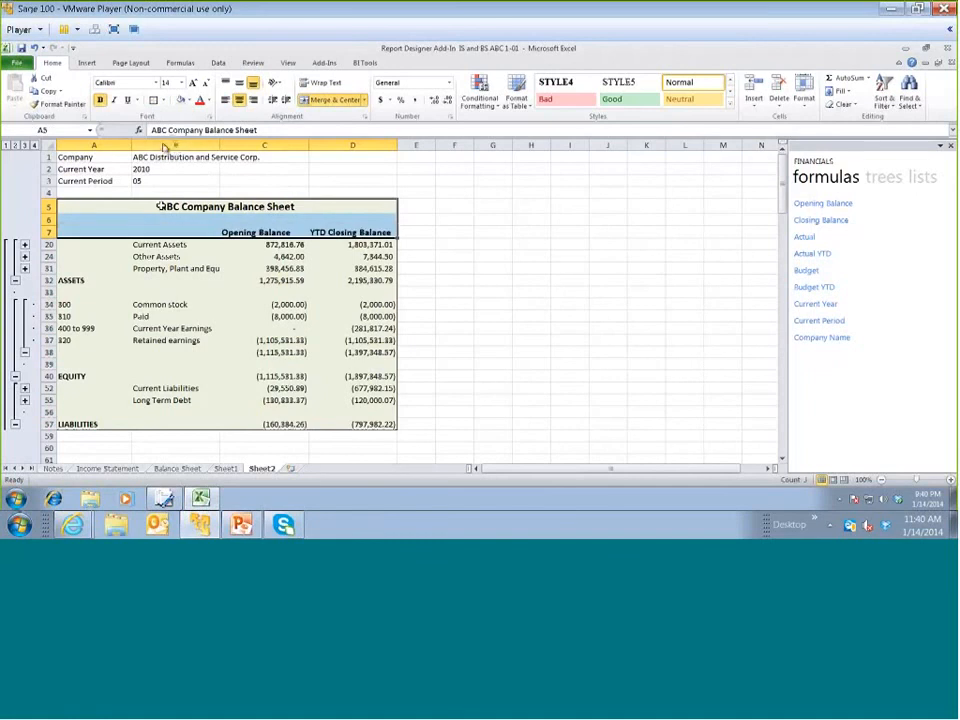
left_click(164, 101)
left_click(171, 208)
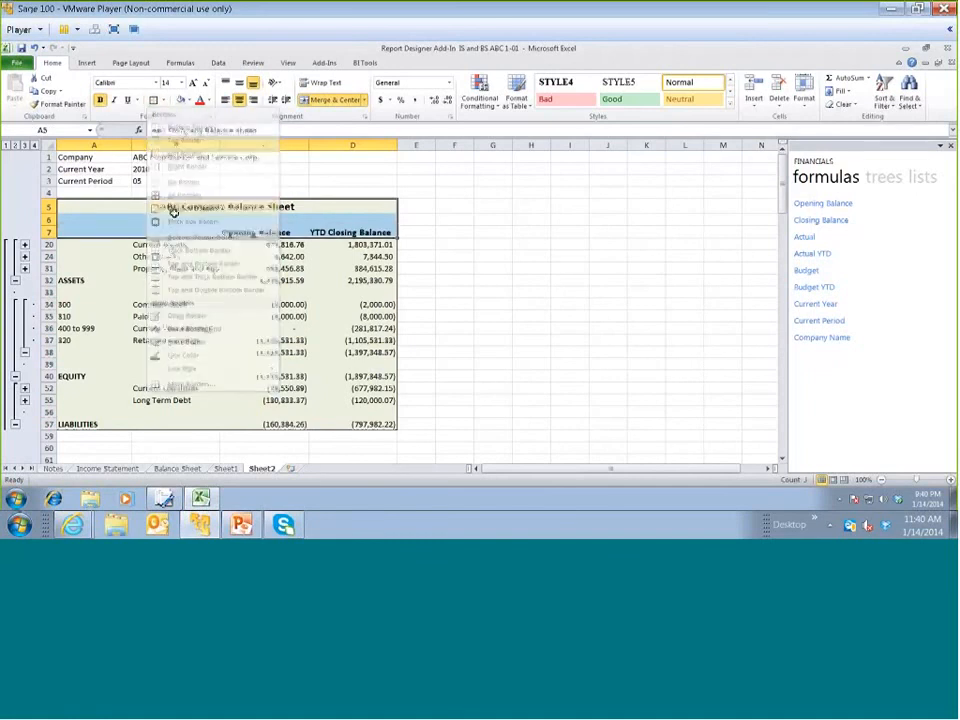
left_click(208, 270)
left_click(531, 244)
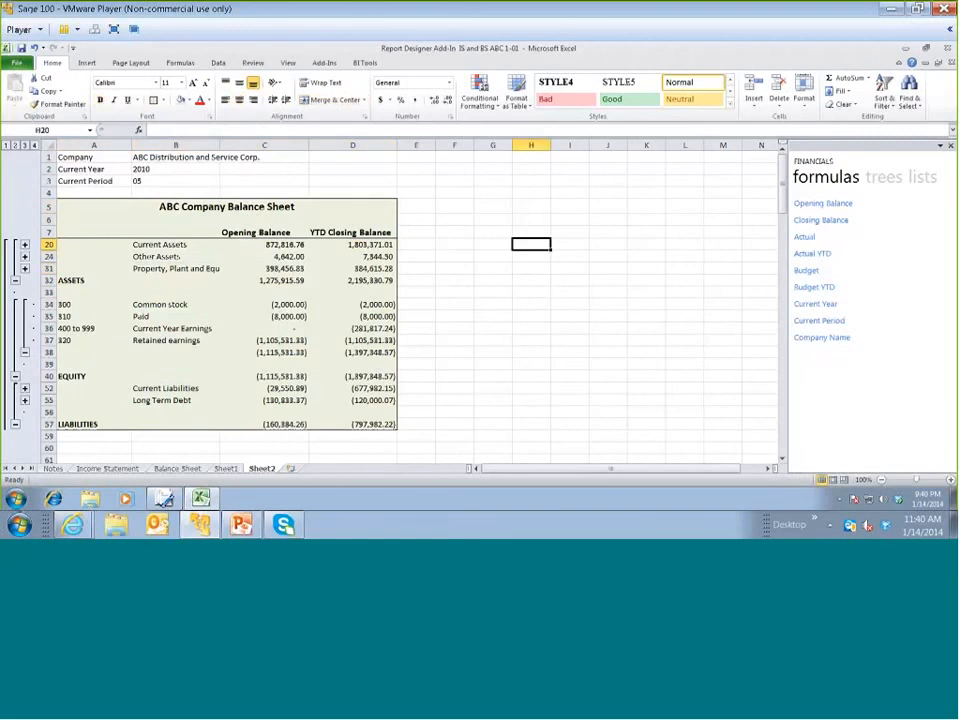
Rename the Sheet2 worksheet as "Balance Sheet2"
right_click(266, 469)
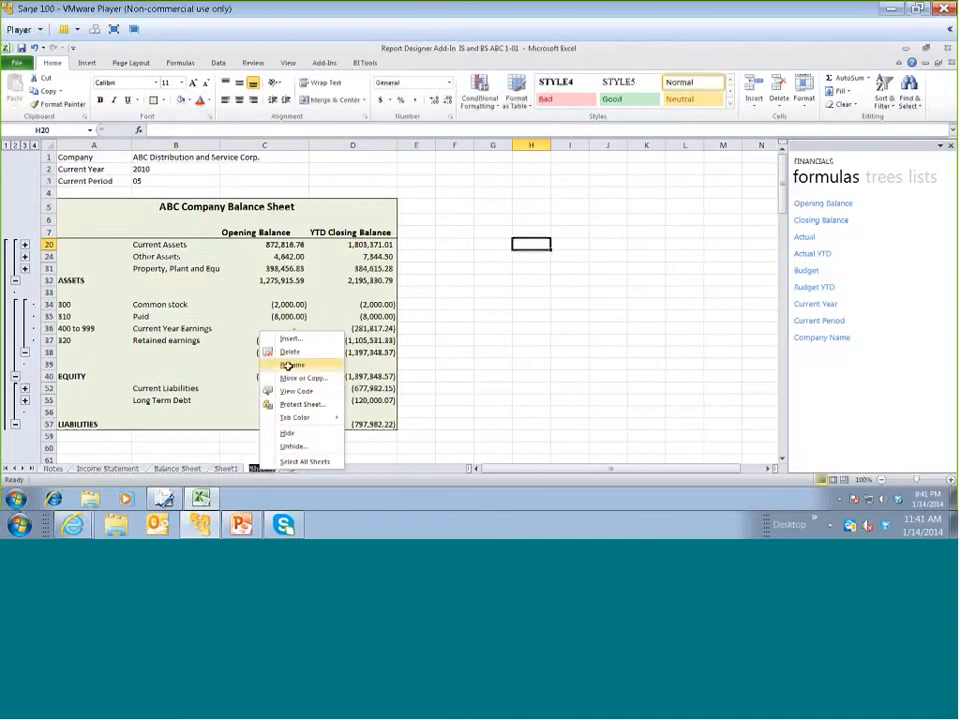
left_click(290, 366)
type("Balance")
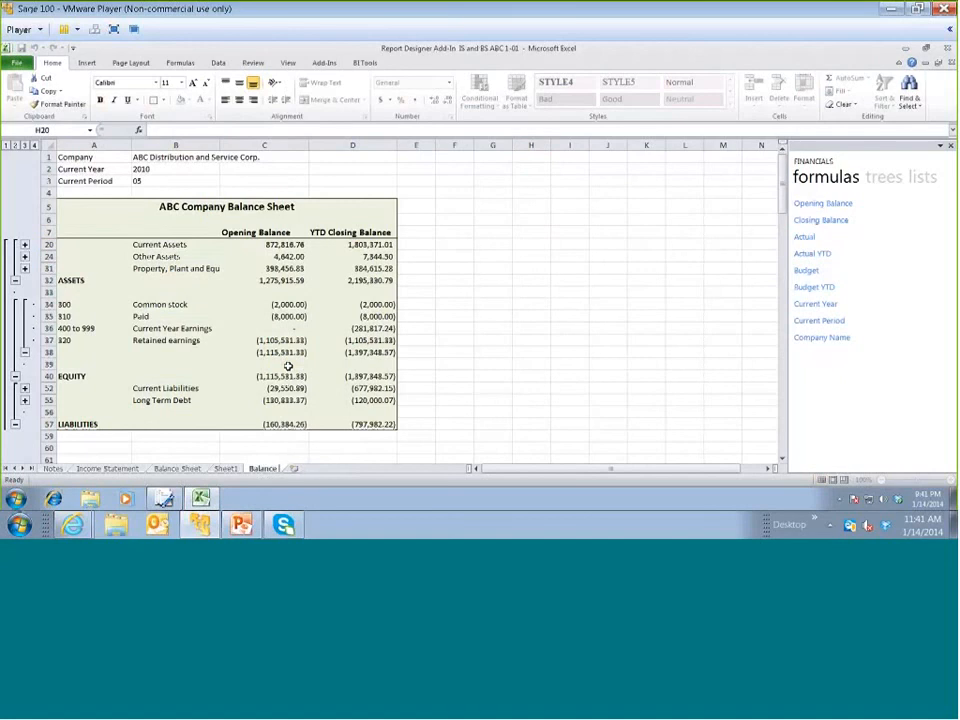
type(" Sheet2")
key("Return")
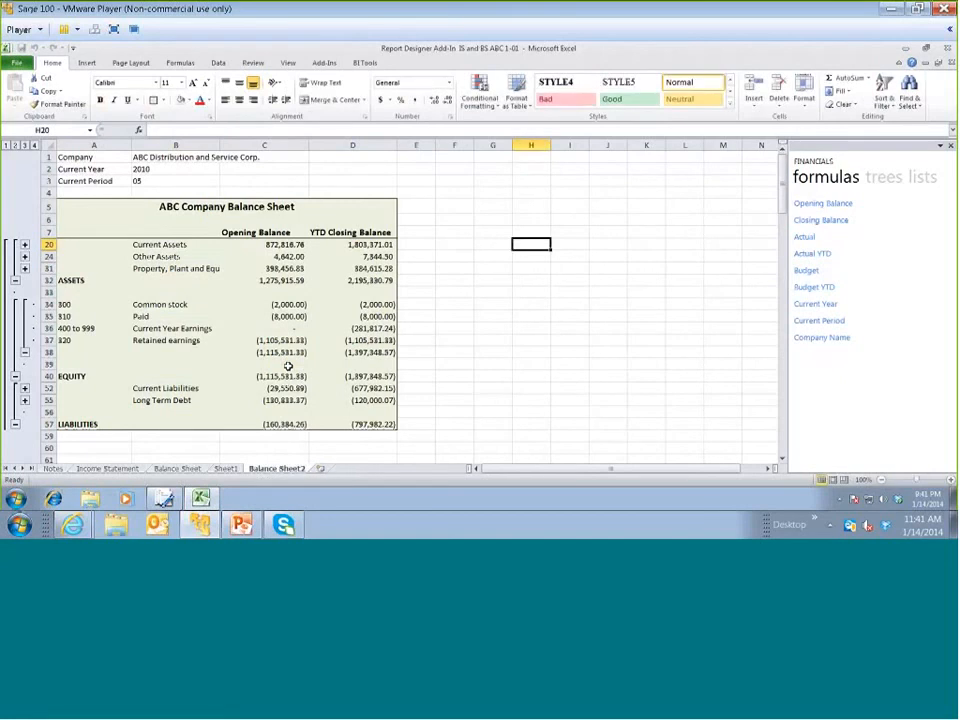
left_click(288, 366)
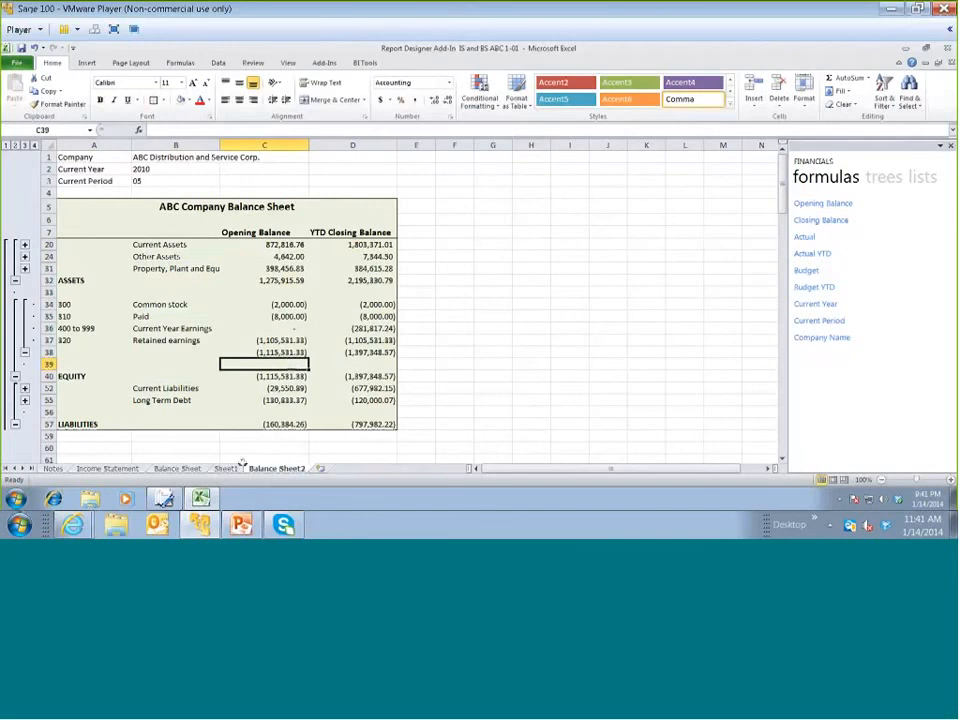
Collapse the Balance Sheet2 outline to level 2 and compare the report with the one on the Balance Sheet worksheet
left_click(176, 468)
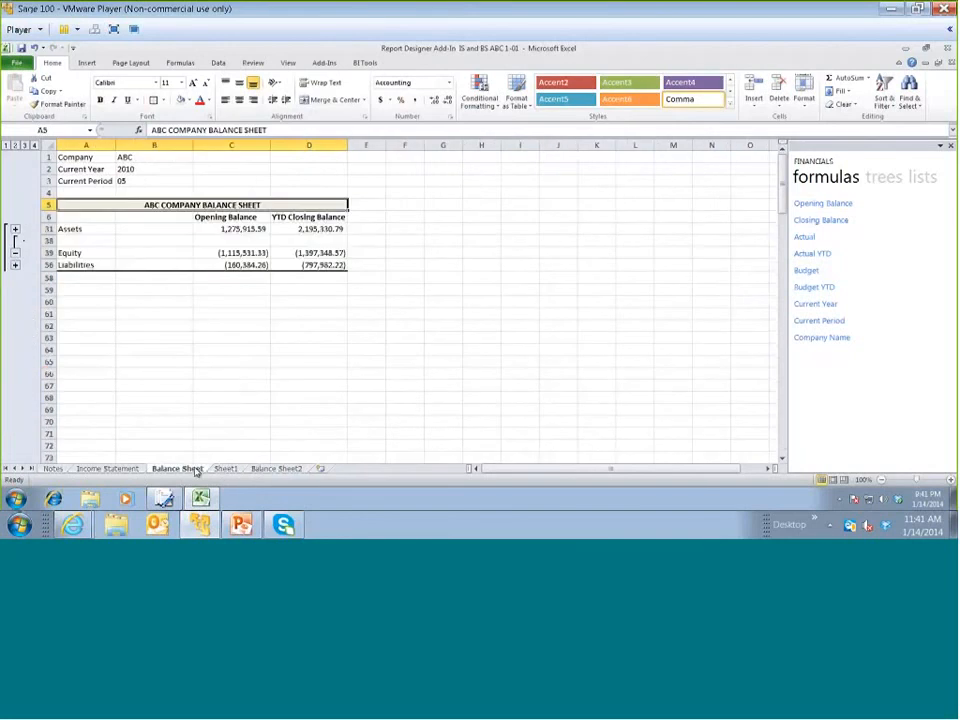
left_click(274, 468)
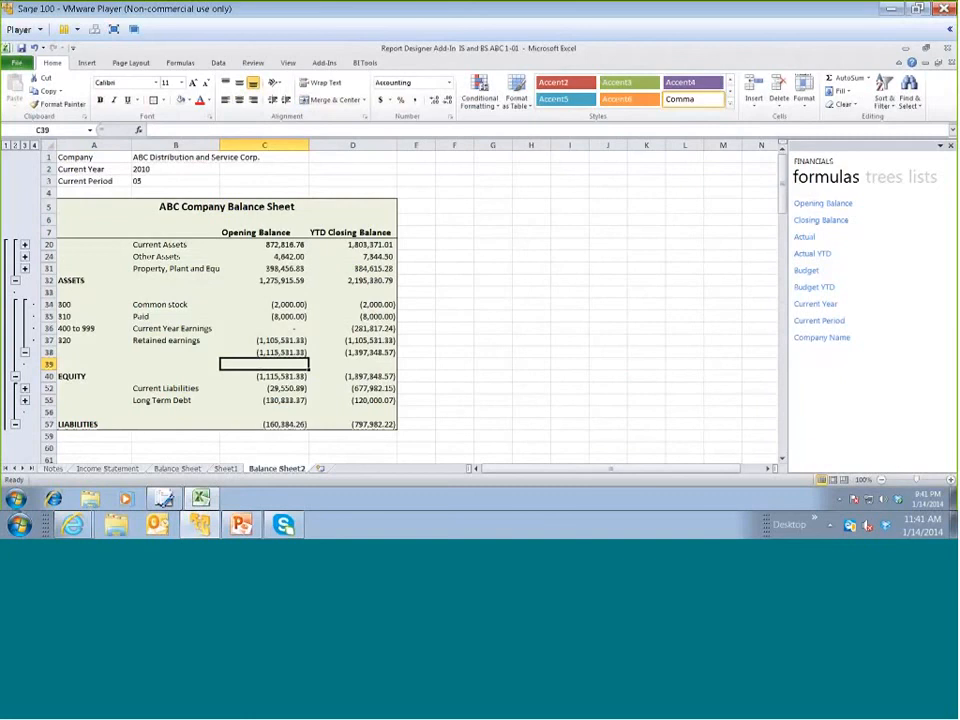
left_click(17, 146)
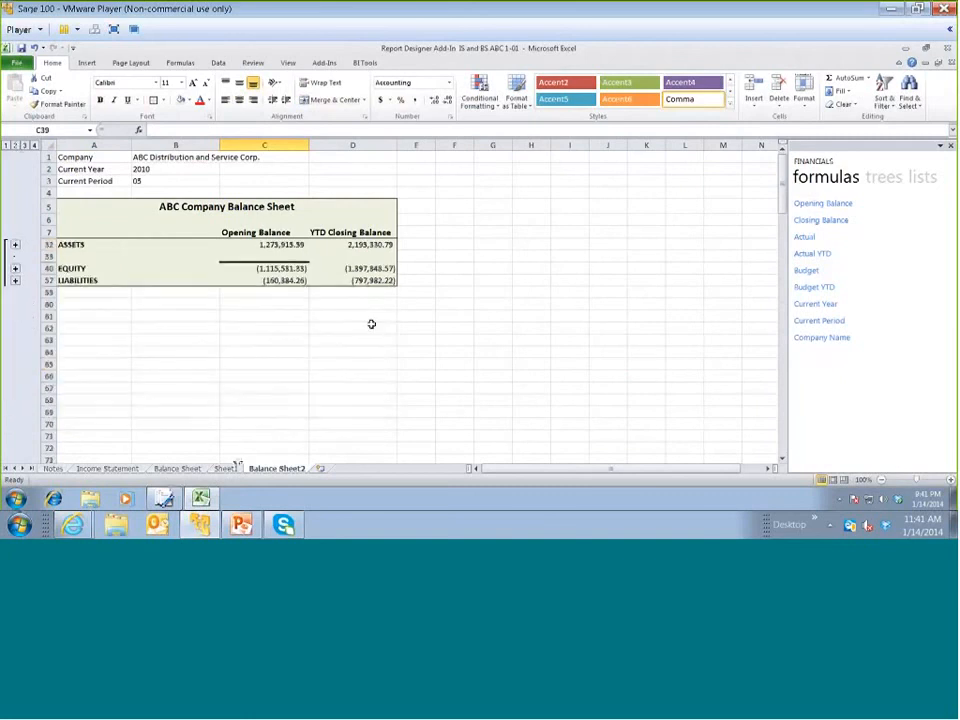
left_click(156, 470)
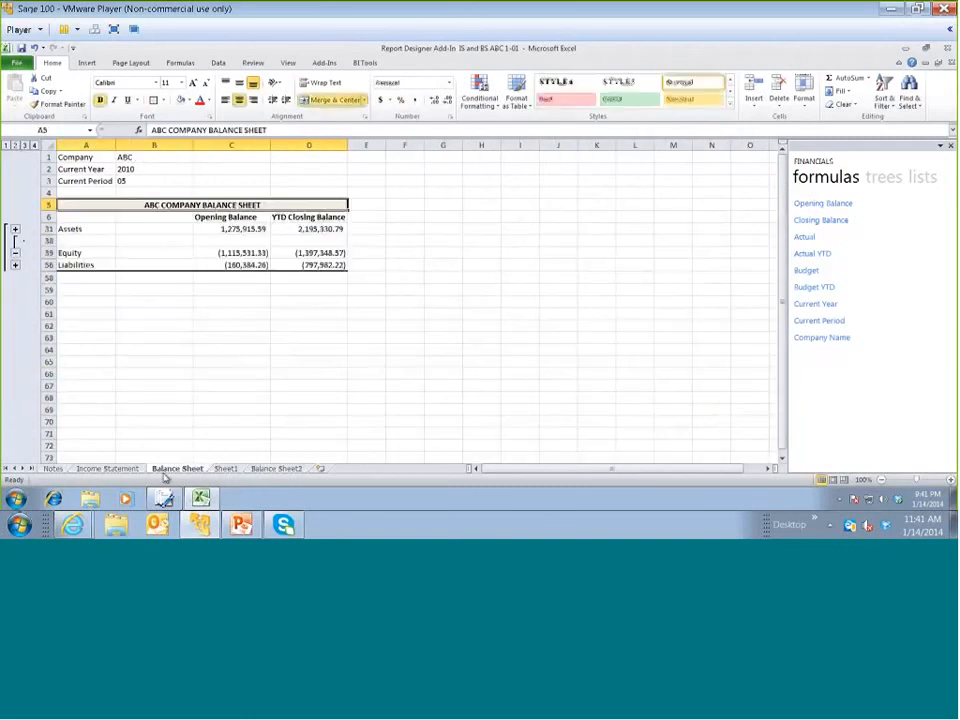
left_click(260, 468)
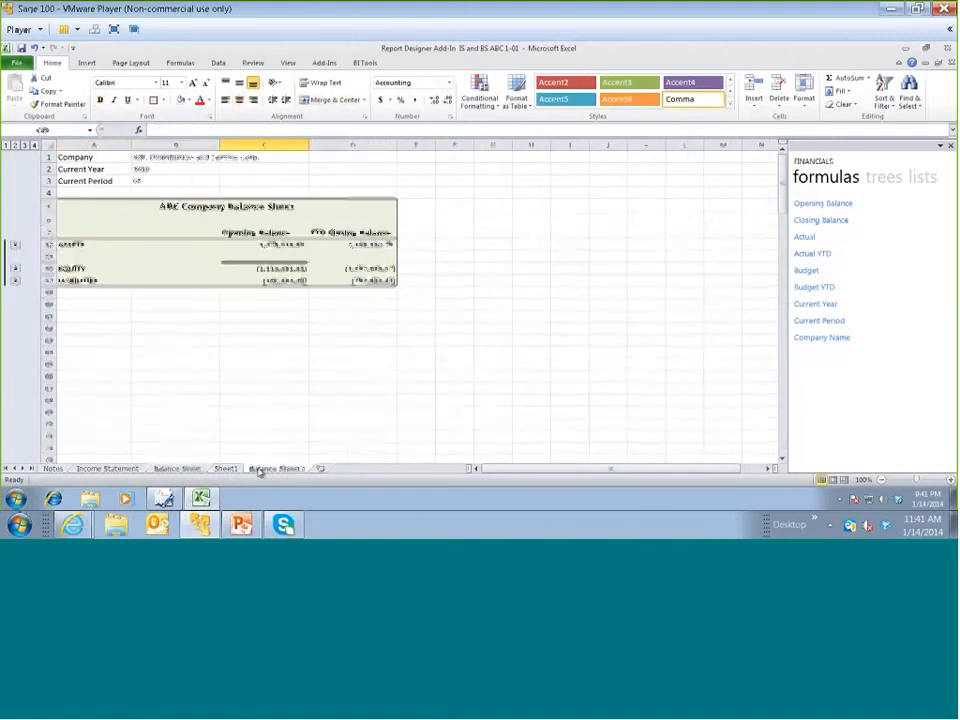
left_click(412, 400)
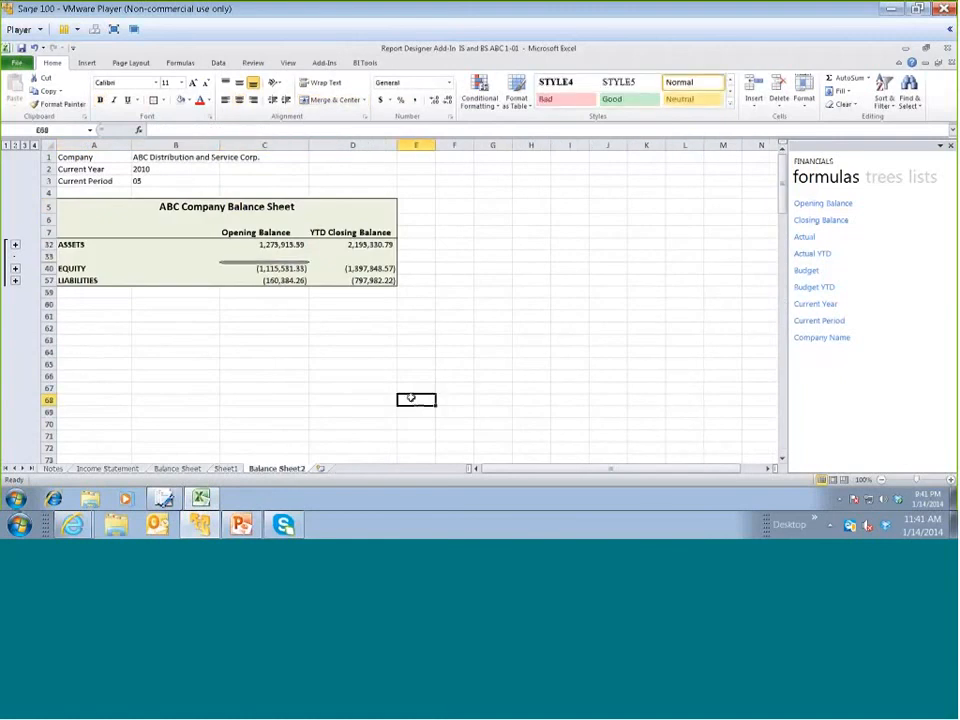
Set the Current Year to 2009 to test the balance sheet figures
left_click(148, 170)
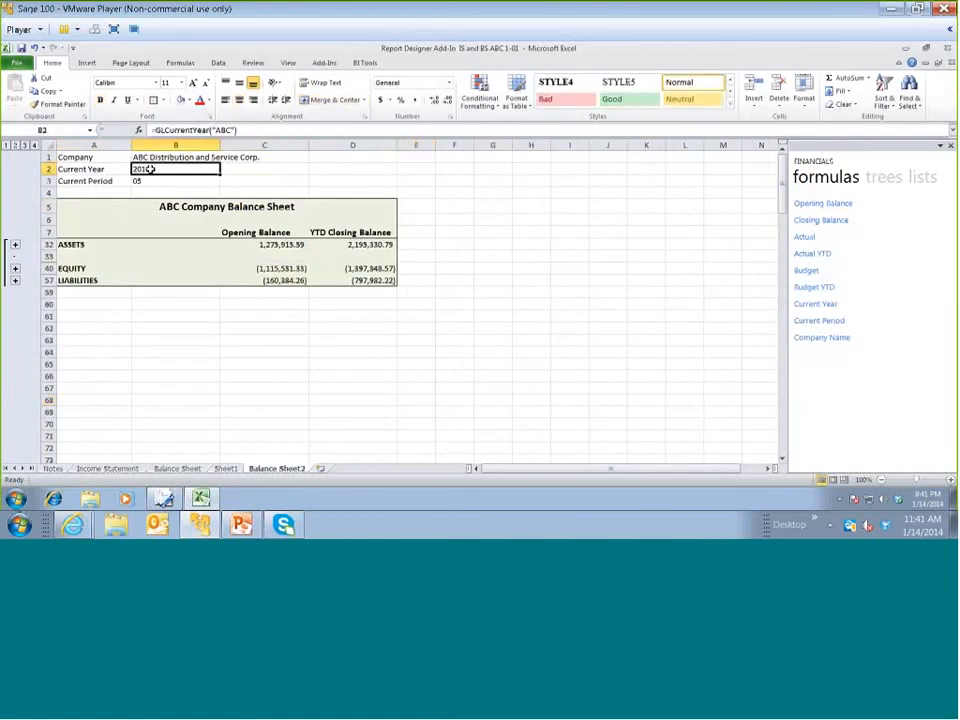
type("2009")
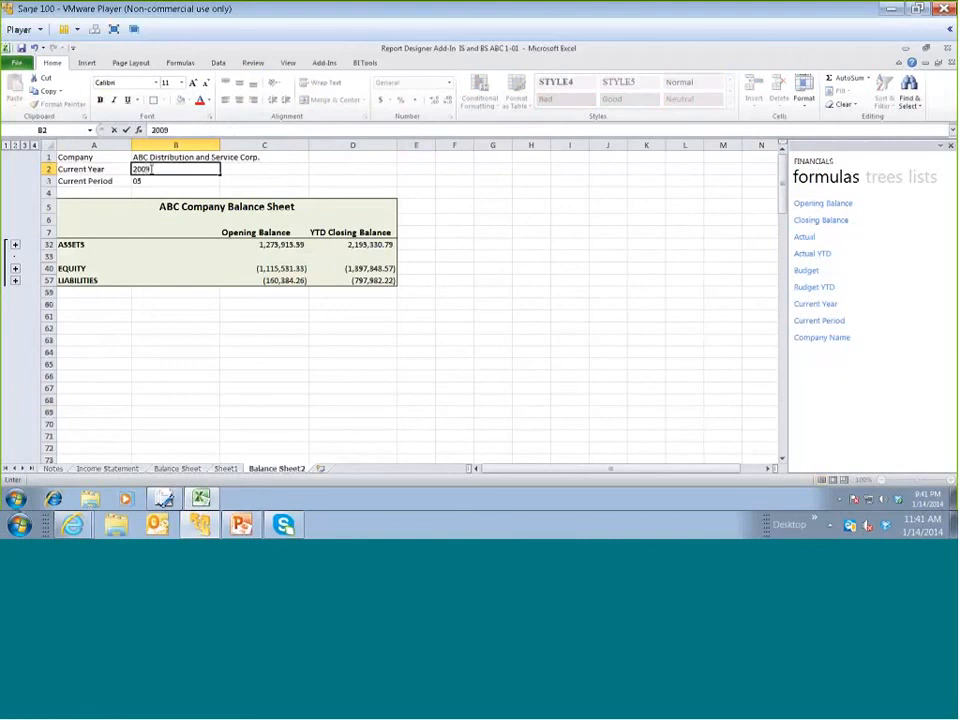
key("Return")
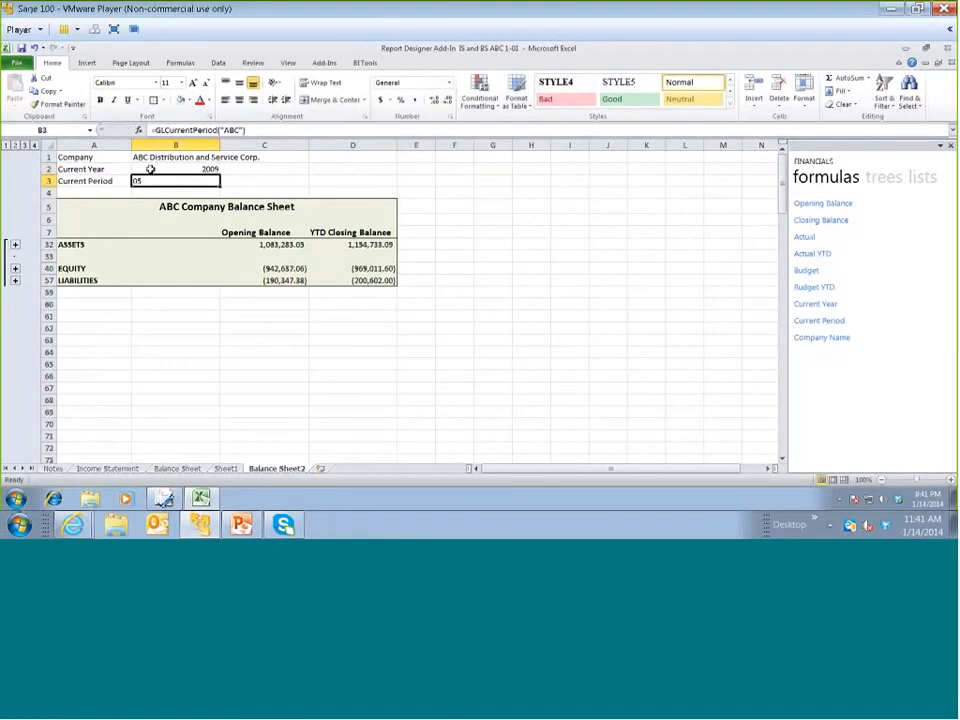
Set the Current Year to 2010 and the Current Period to 4
left_click(150, 170)
type("2010")
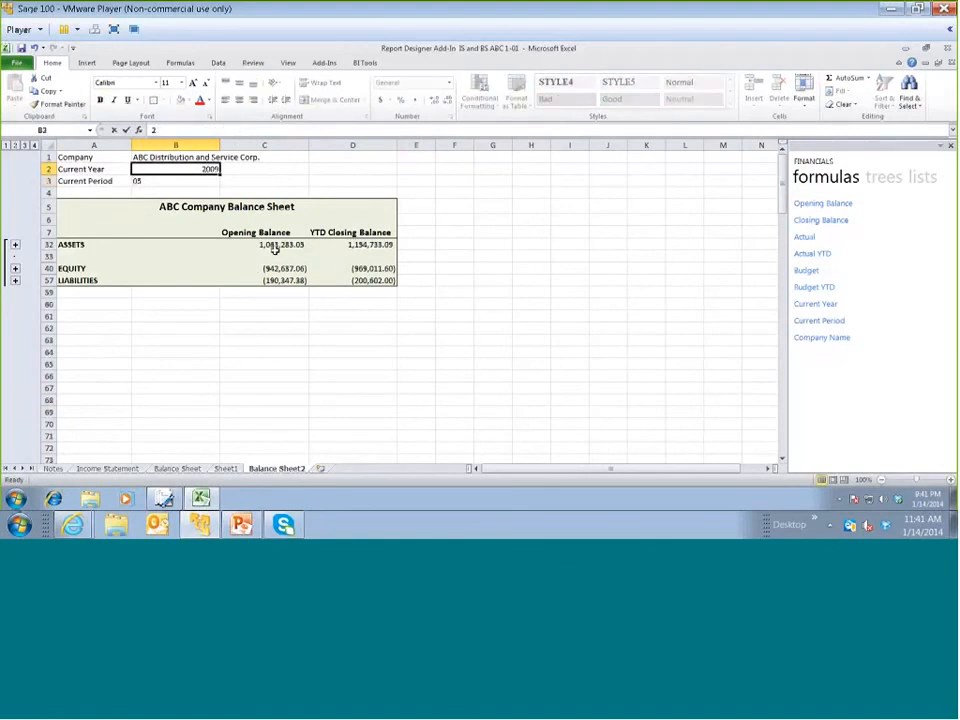
left_click(203, 182)
type("4")
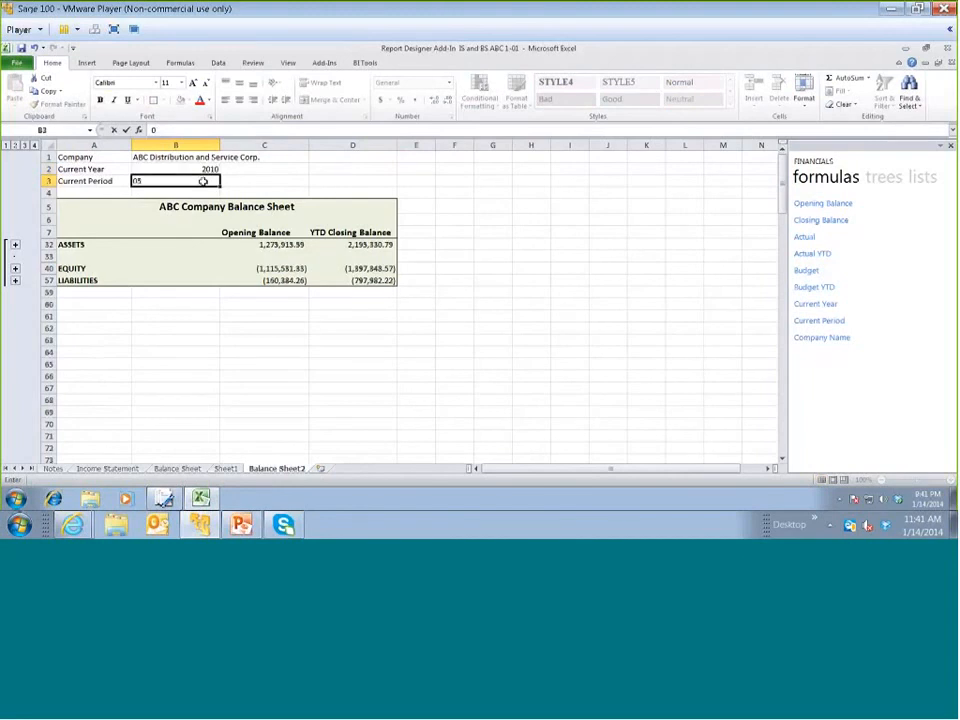
key("Return")
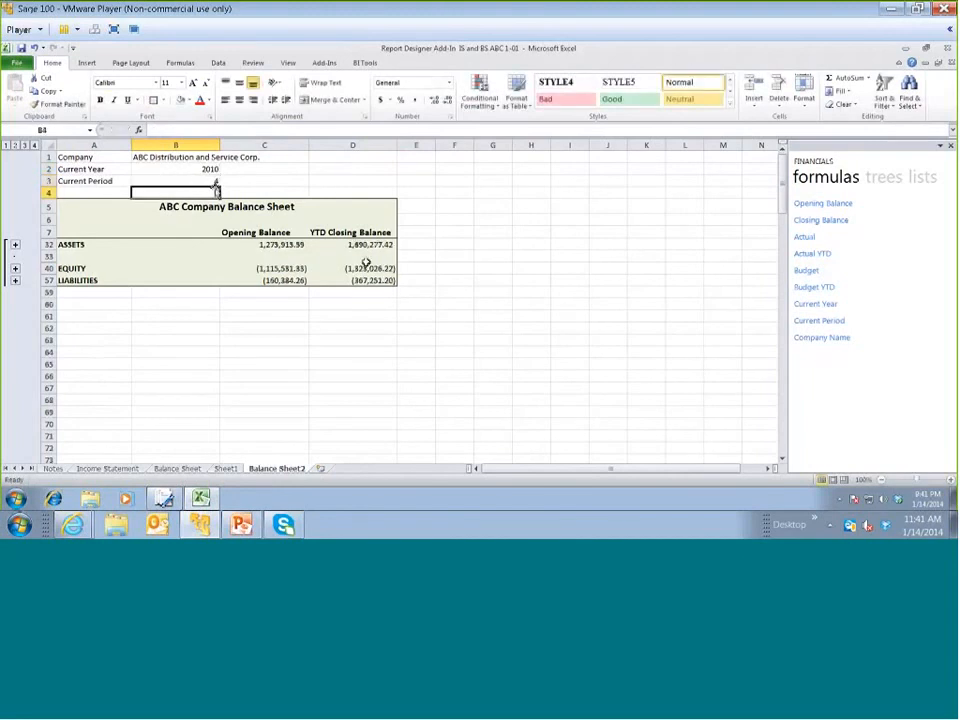
Set the Current Period to 5
left_click(189, 179)
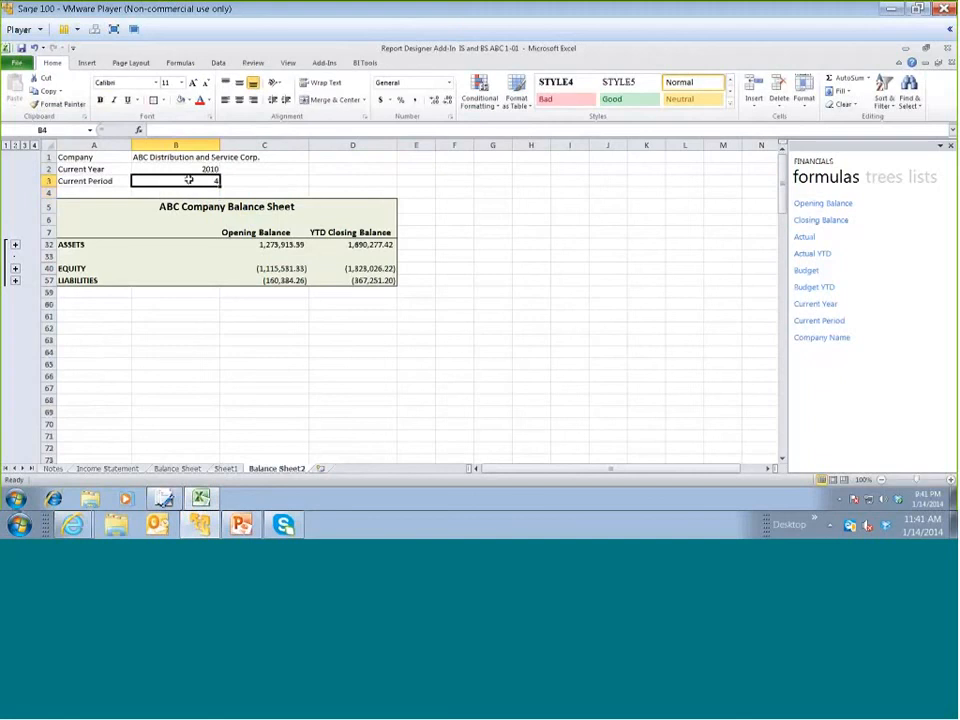
type("5")
key("Return")
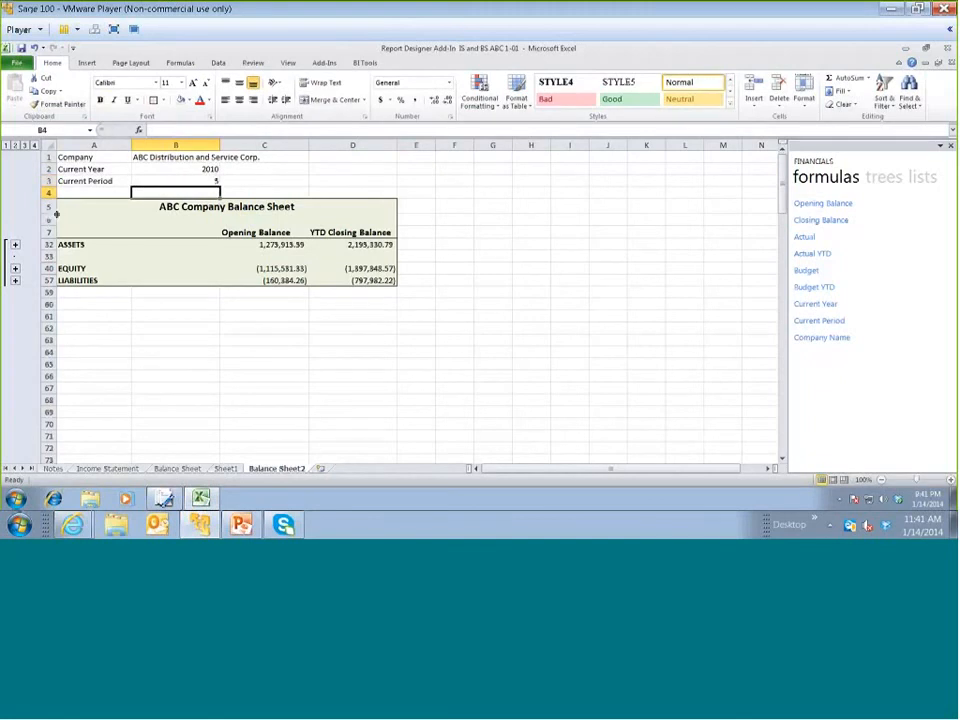
left_click_drag(49, 157, 50, 181)
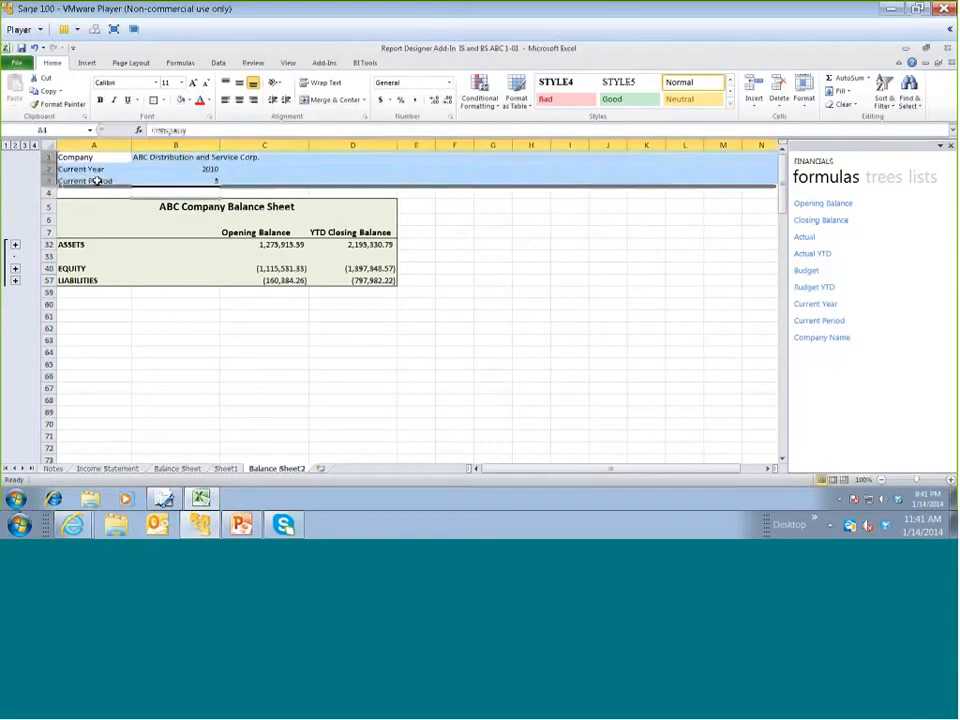
right_click(124, 173)
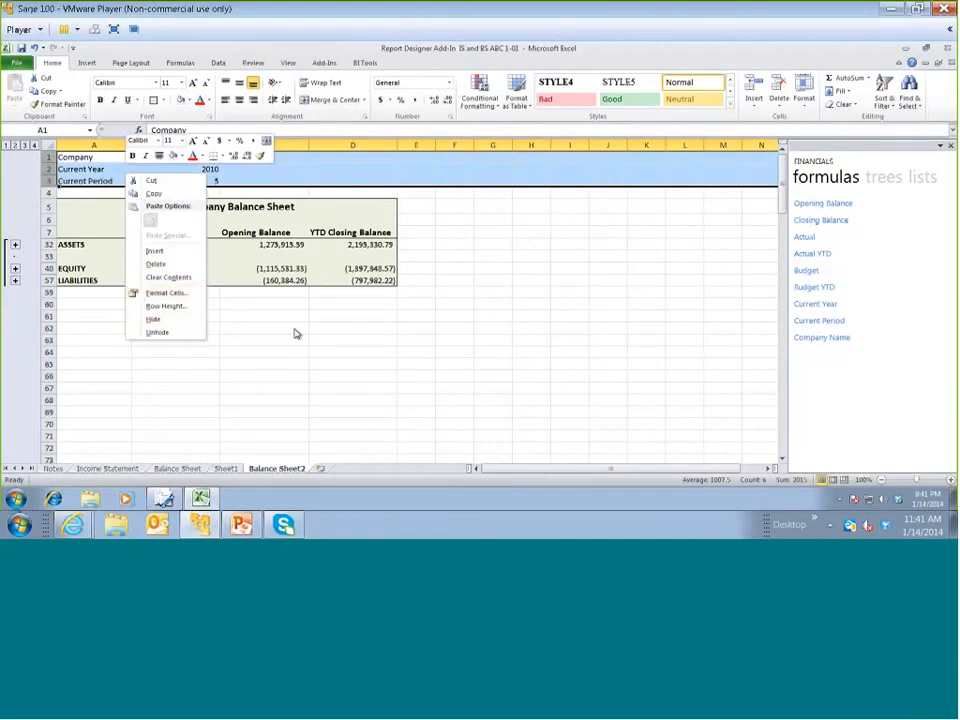
key("Escape")
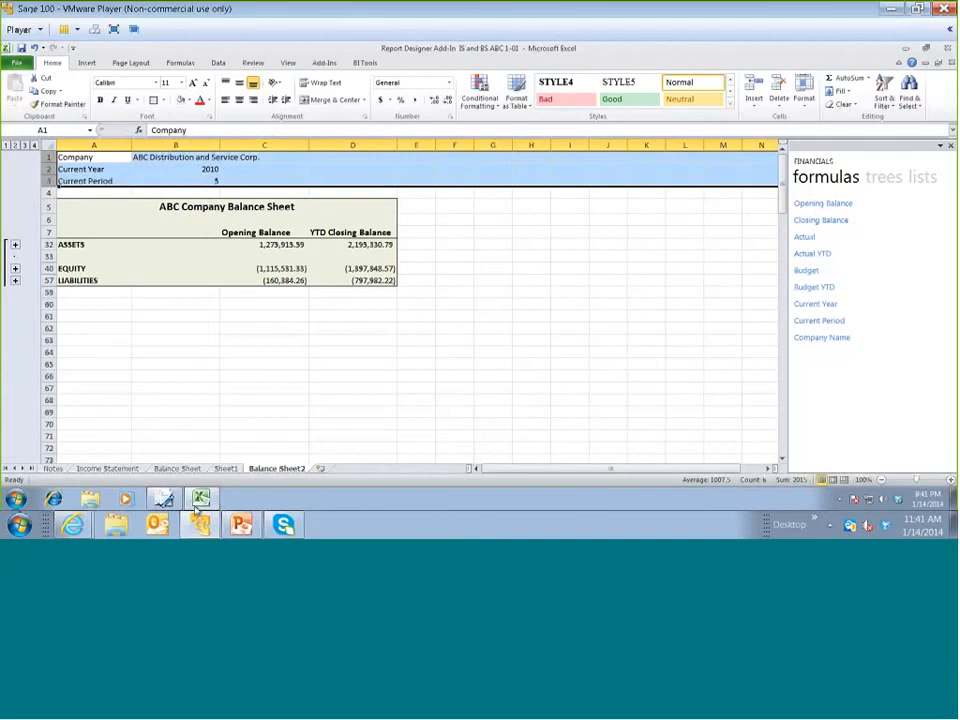
In Sage Report Manager, link workbook Report Designer Add-In IS and BS ABC 1-01 as the ABC 1-0 report's template, replacing the existing file, and run it
left_click(164, 499)
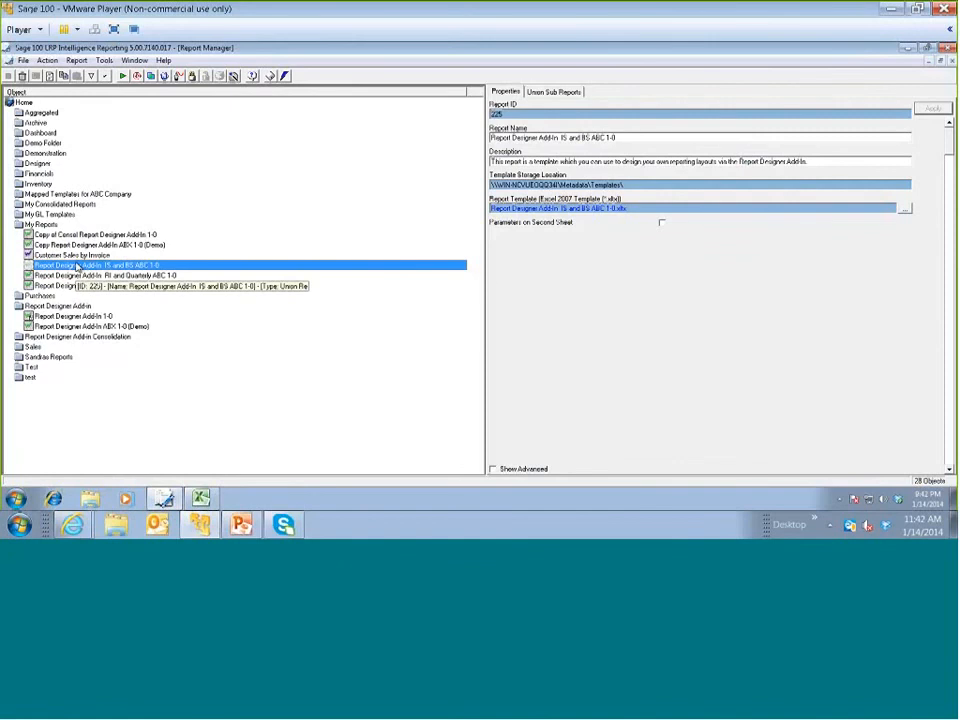
right_click(135, 268)
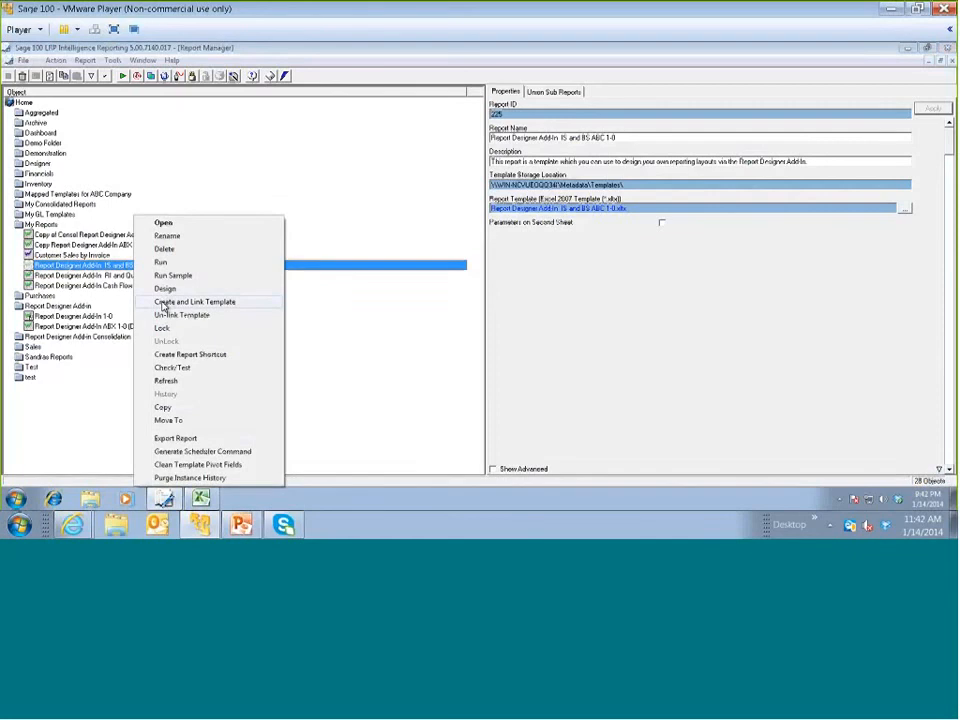
left_click(164, 302)
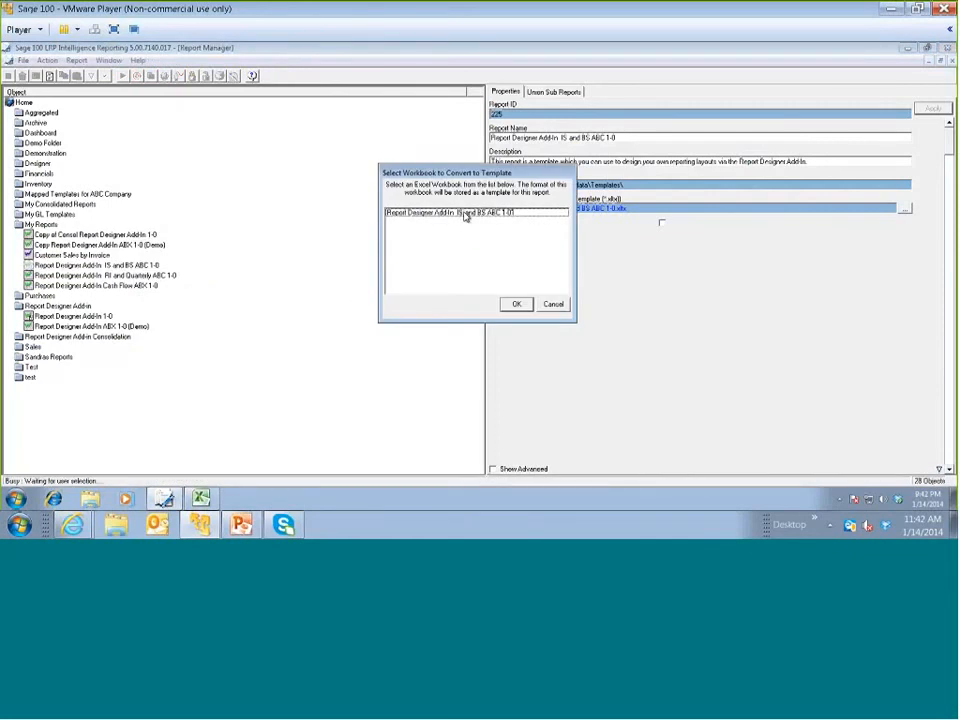
left_click(465, 216)
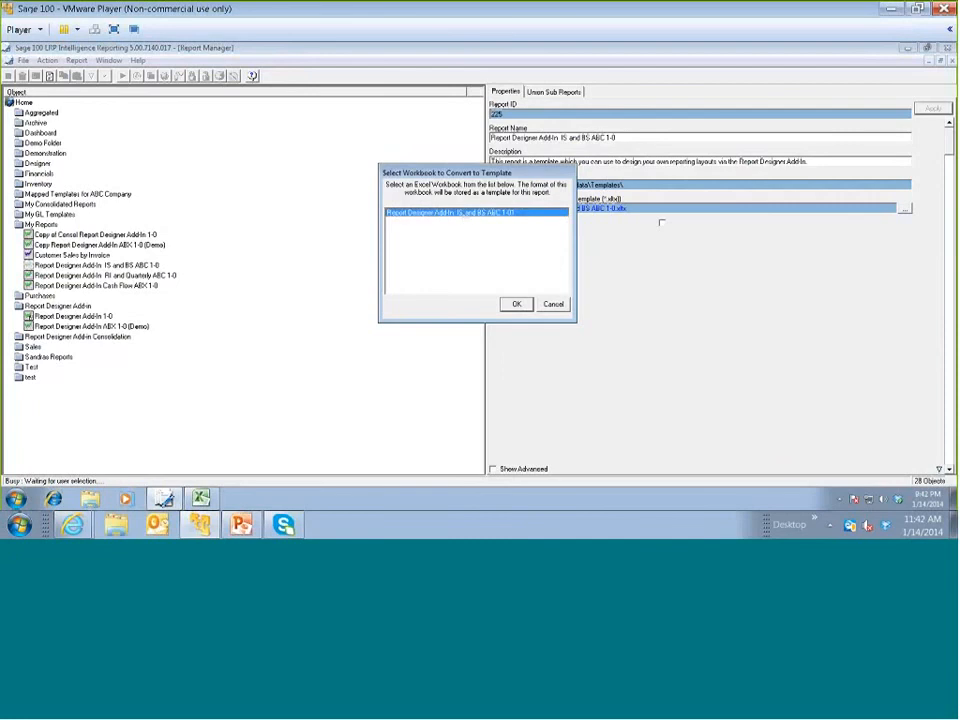
left_click(513, 305)
left_click(514, 256)
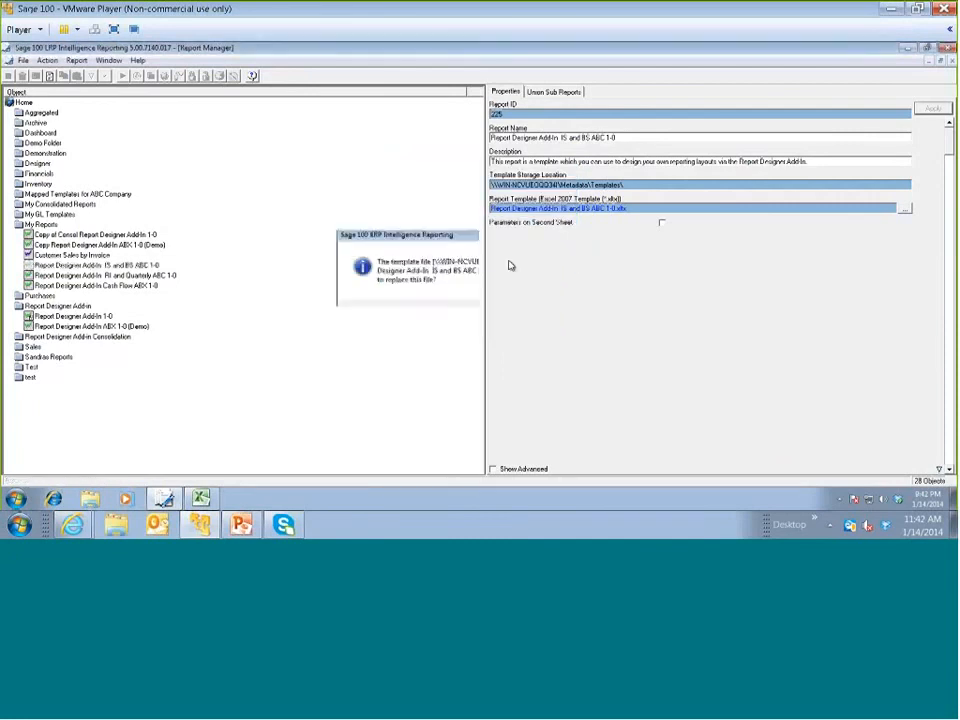
left_click(527, 317)
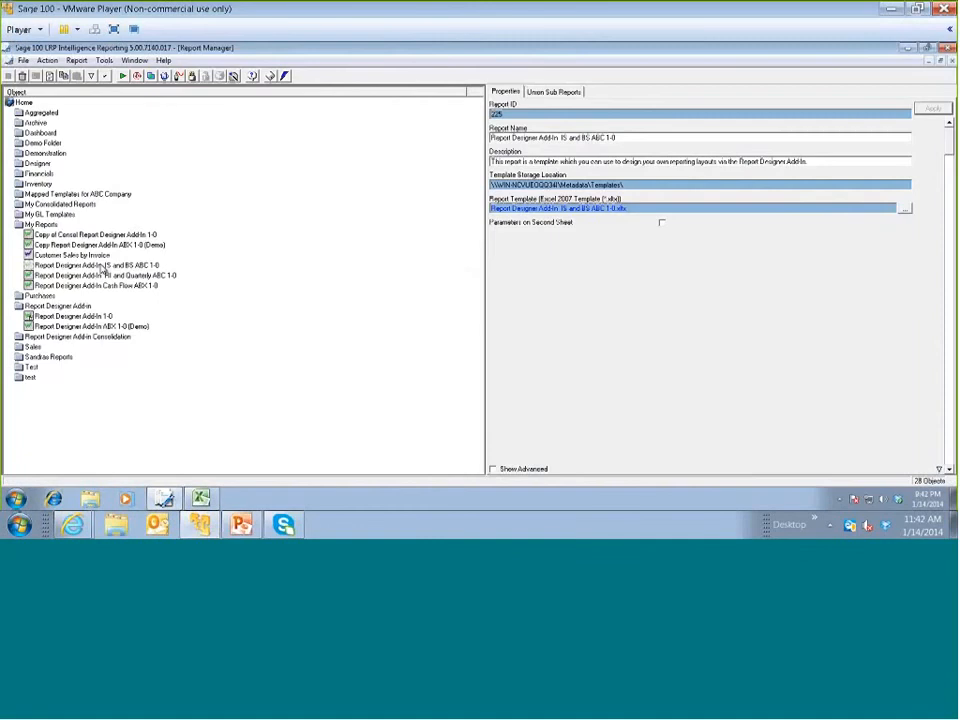
double_click(103, 266)
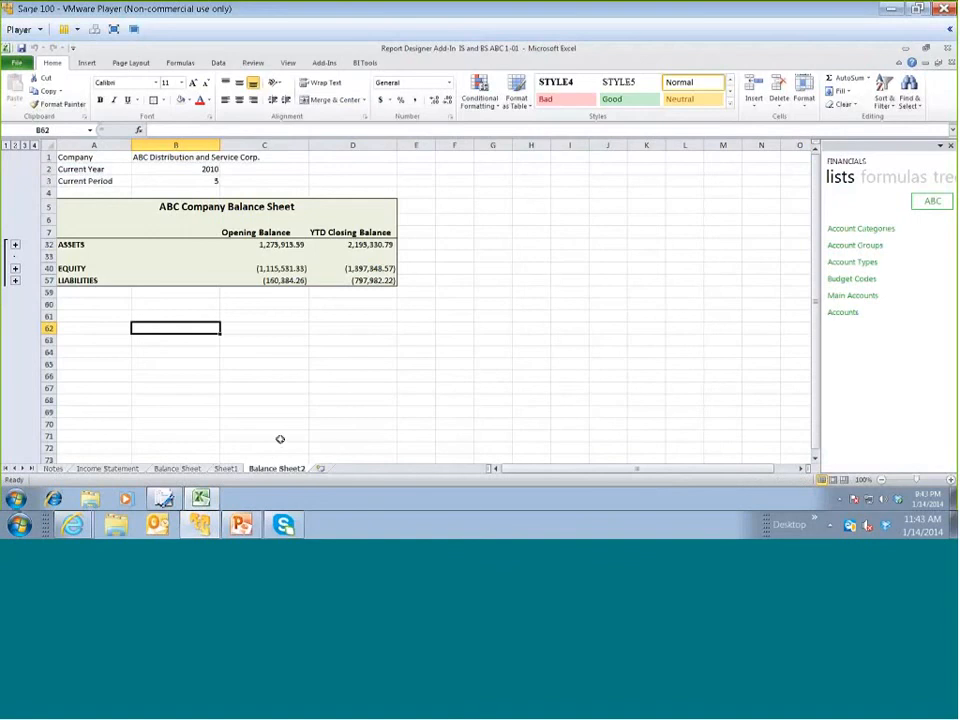
mouse_move(247, 530)
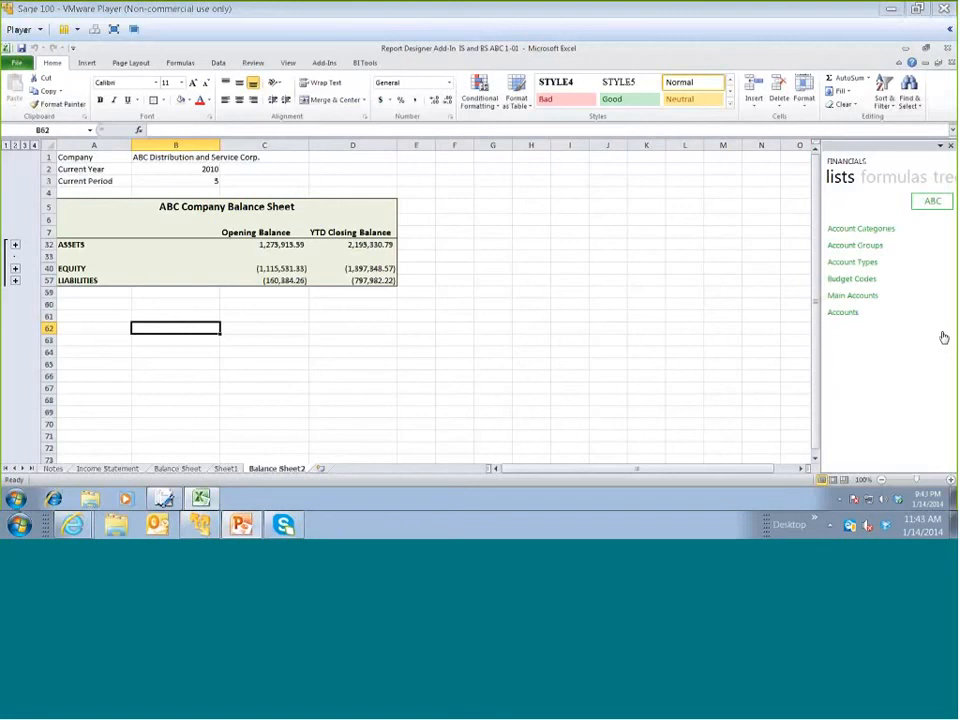
key("alt+Tab")
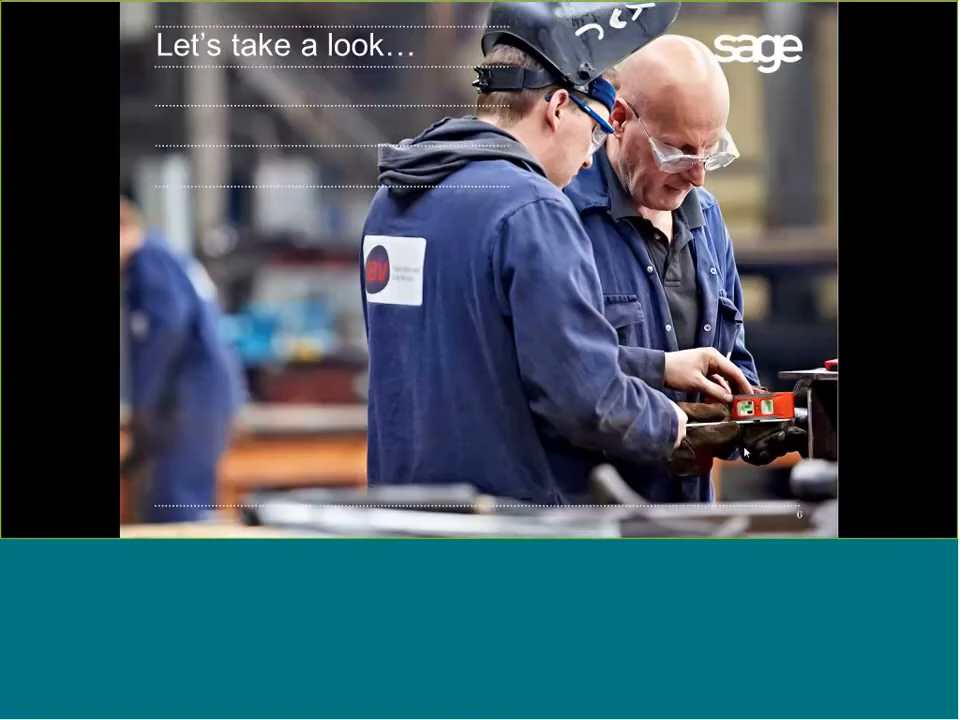
left_click(744, 452)
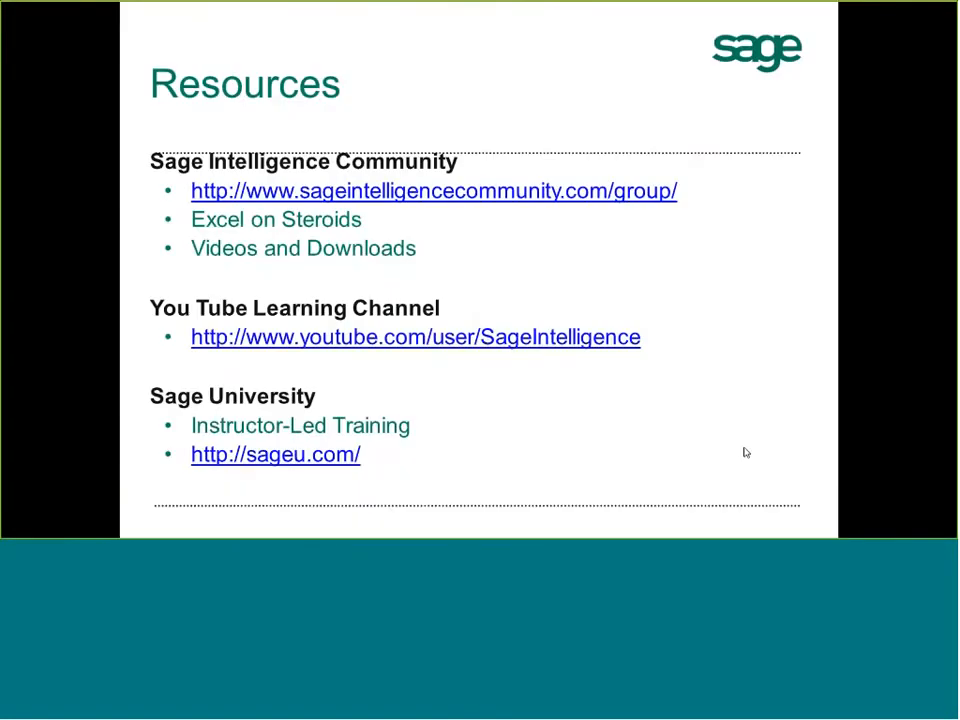